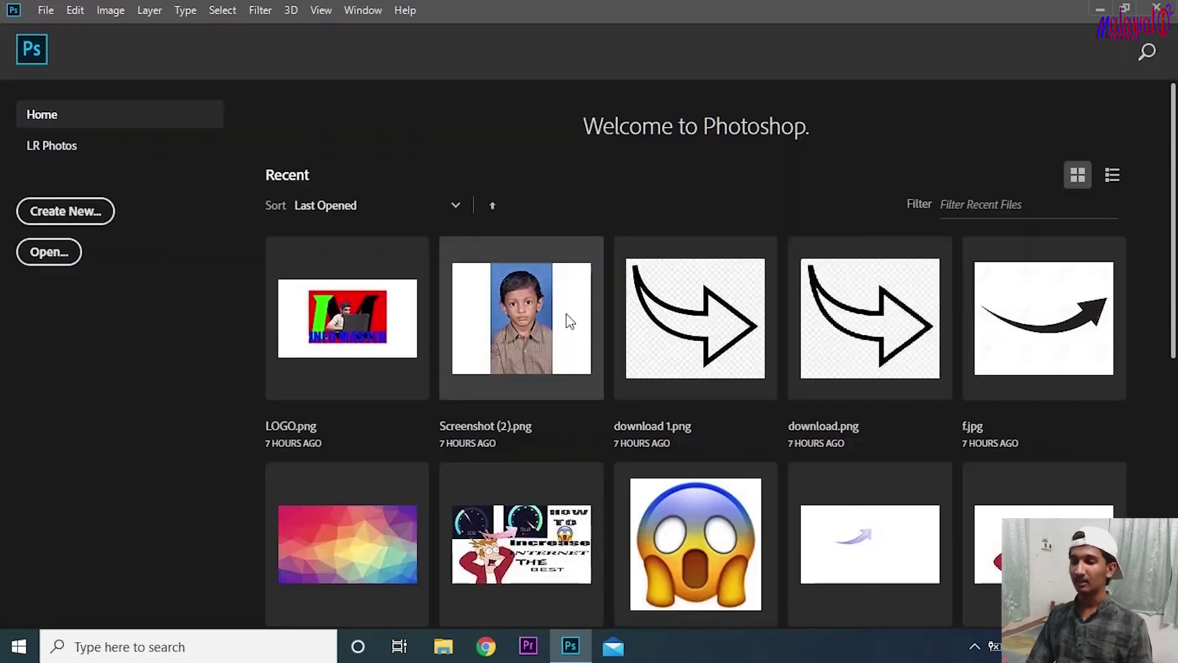
Look through the thumbnails of recently opened files on the home screen
scroll(632, 376, "down", 5)
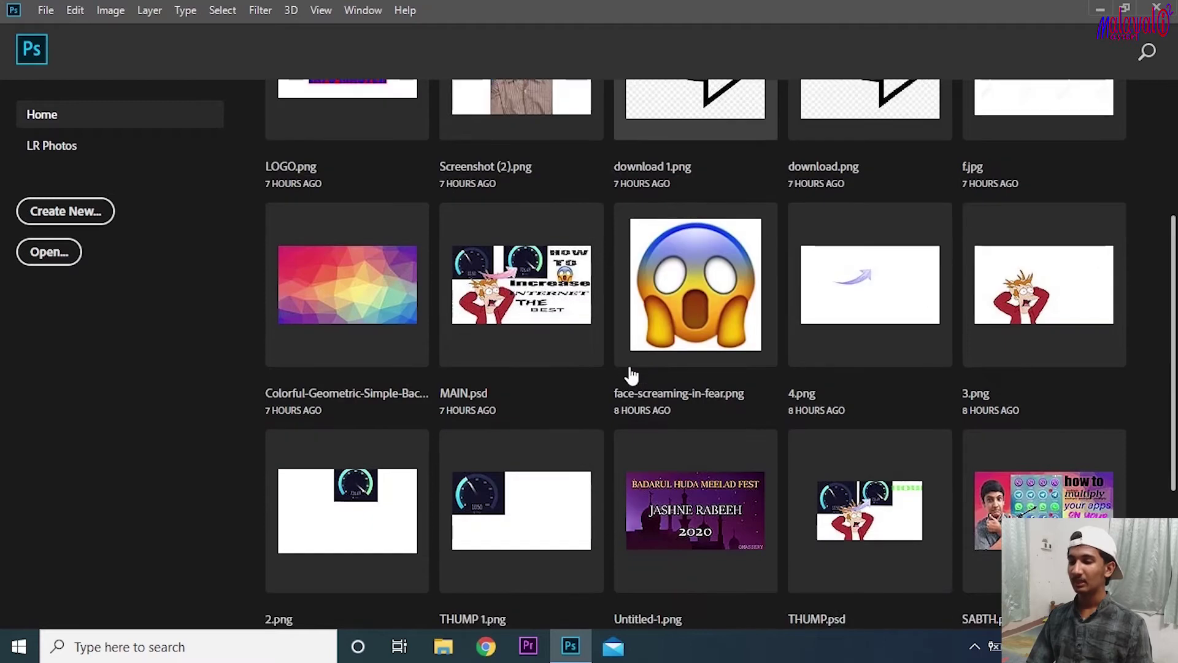
scroll(632, 375, "up", 5)
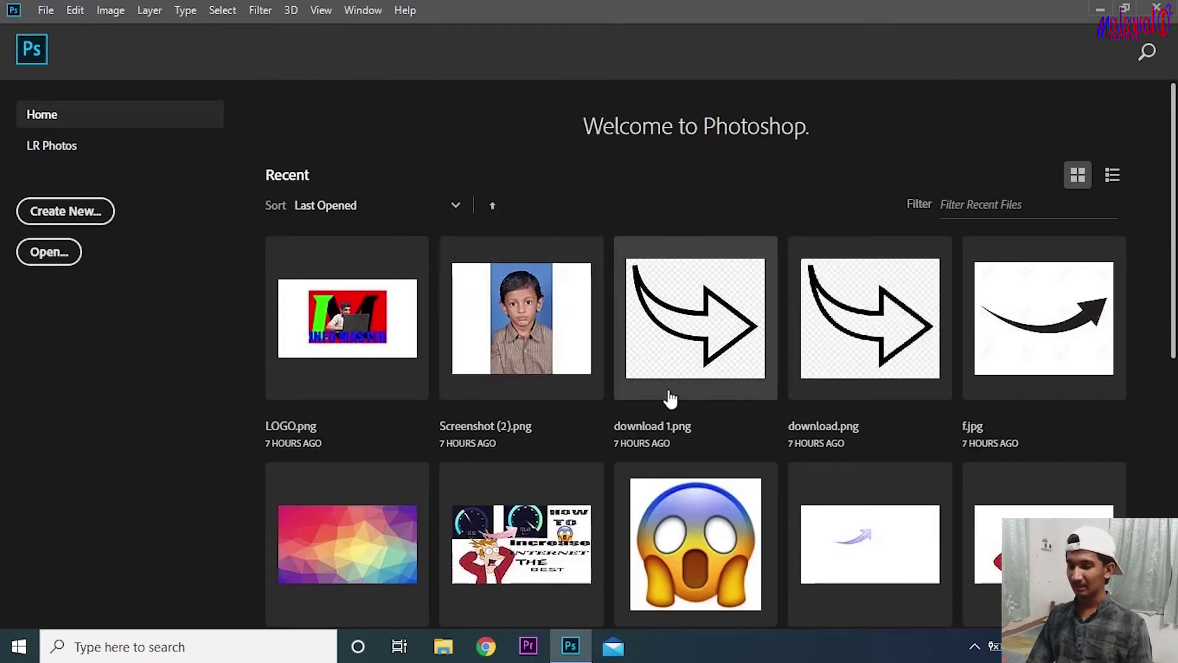
scroll(668, 400, "down", 3)
scroll(665, 410, "down", 1)
scroll(665, 410, "up", 3)
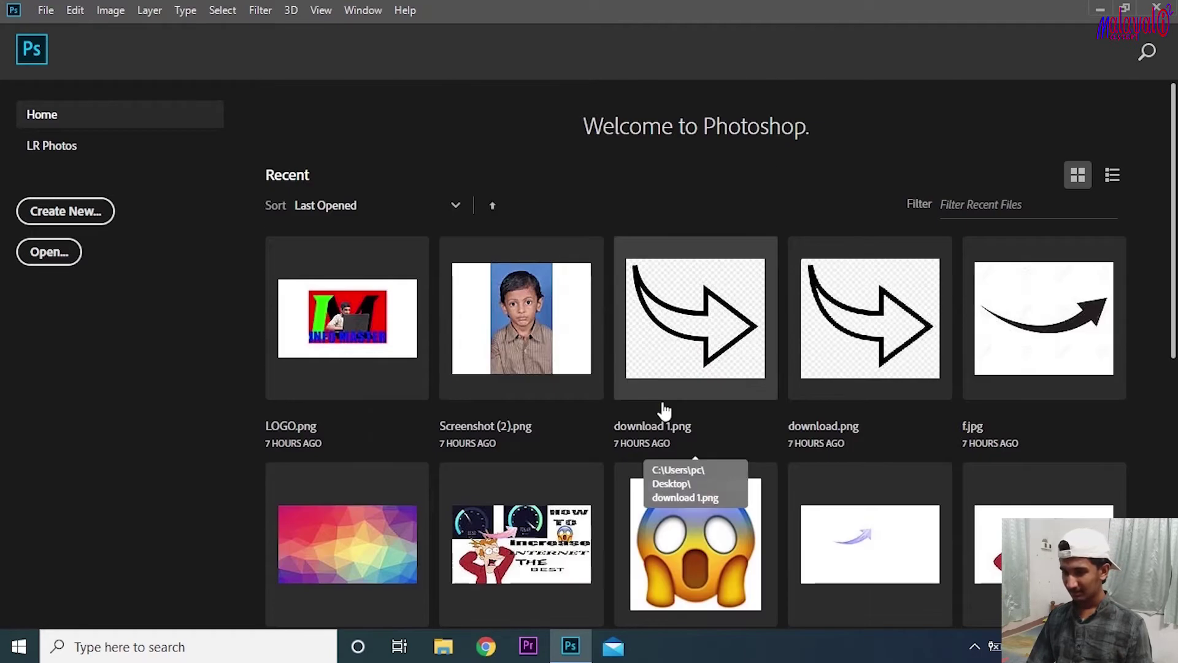
scroll(664, 410, "down", 1)
scroll(664, 410, "down", 5)
scroll(664, 410, "up", 5)
scroll(664, 410, "down", 5)
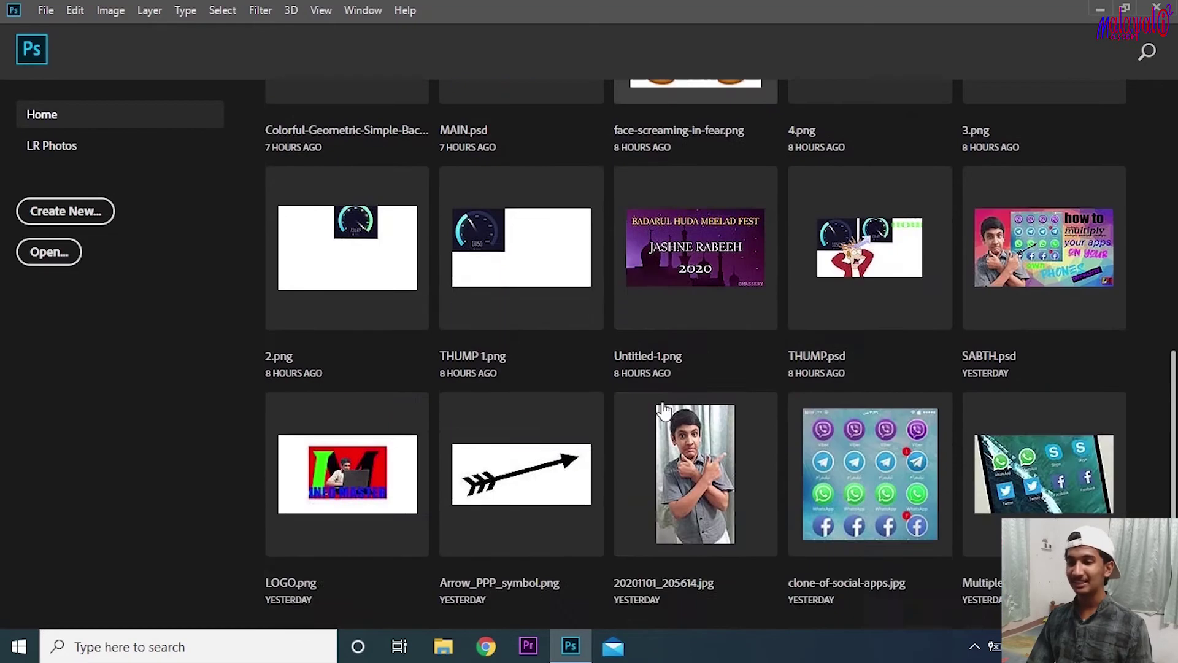
scroll(665, 410, "up", 6)
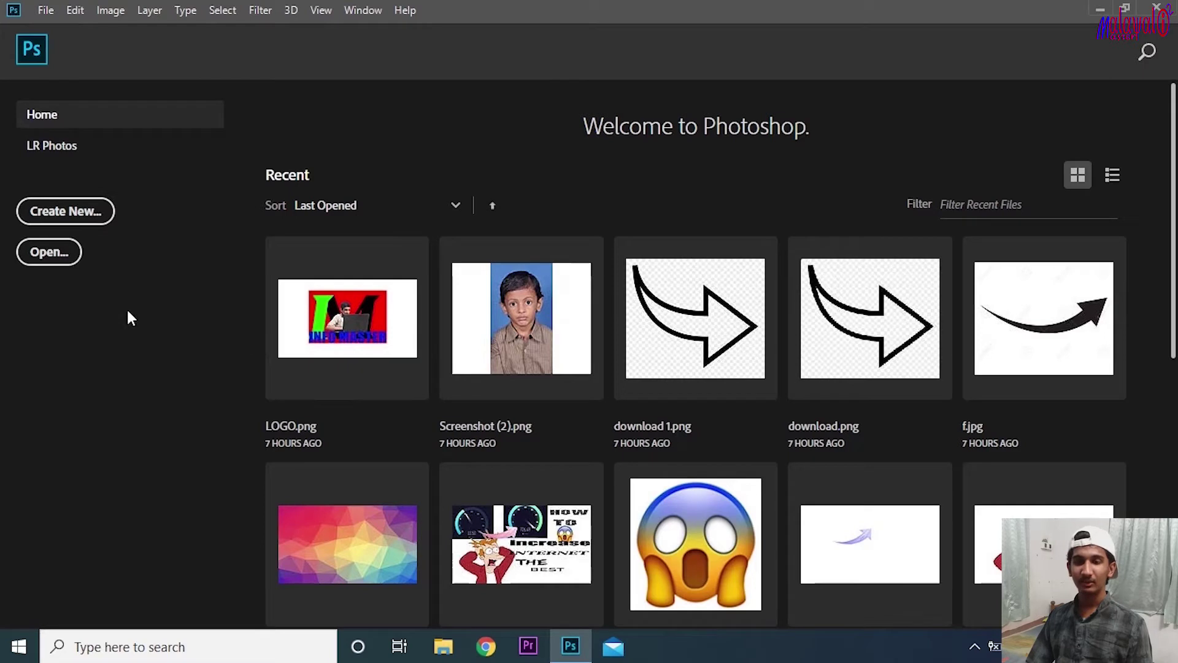
left_click(66, 210)
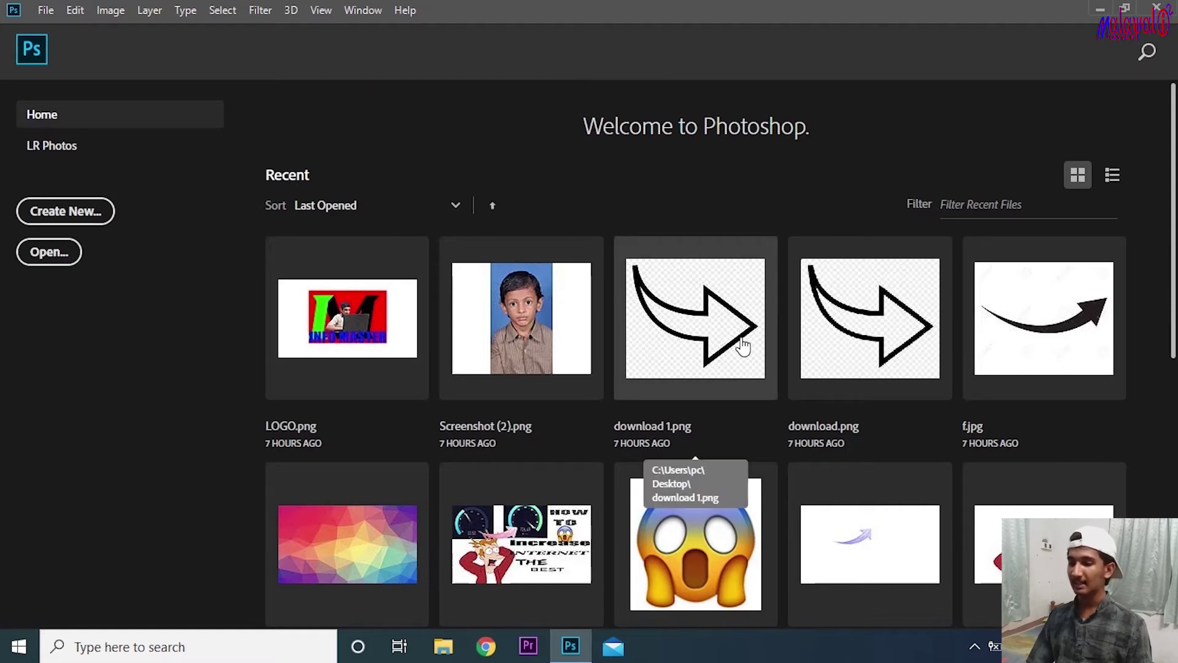
scroll(671, 390, "down", 5)
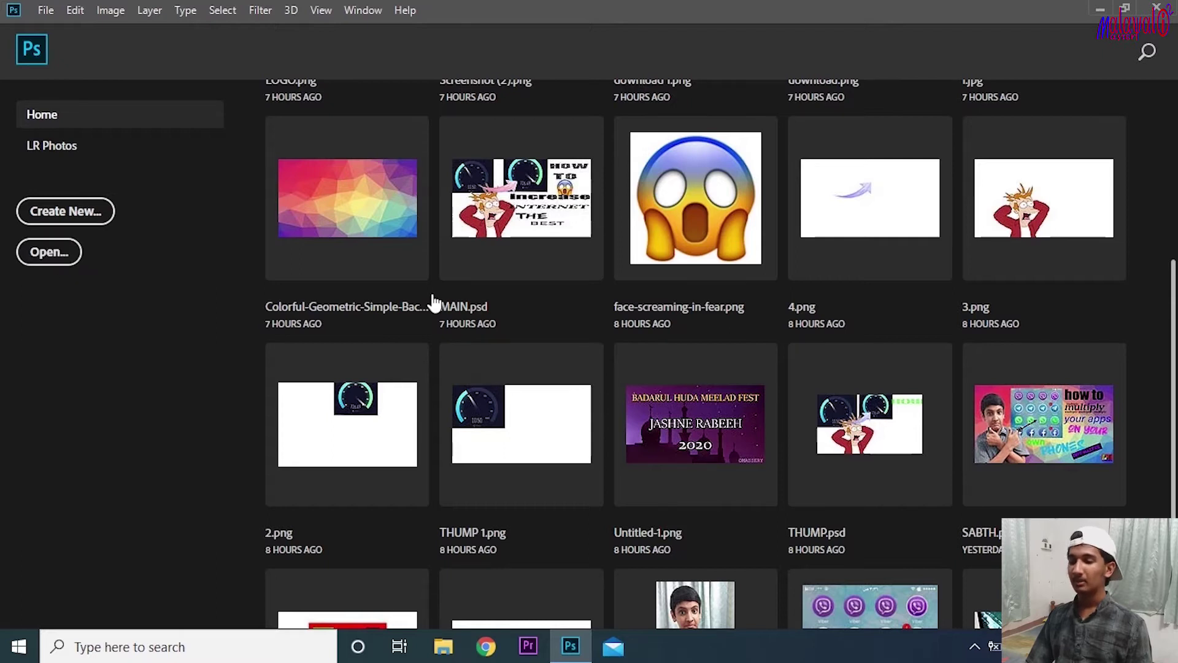
scroll(432, 302, "up", 5)
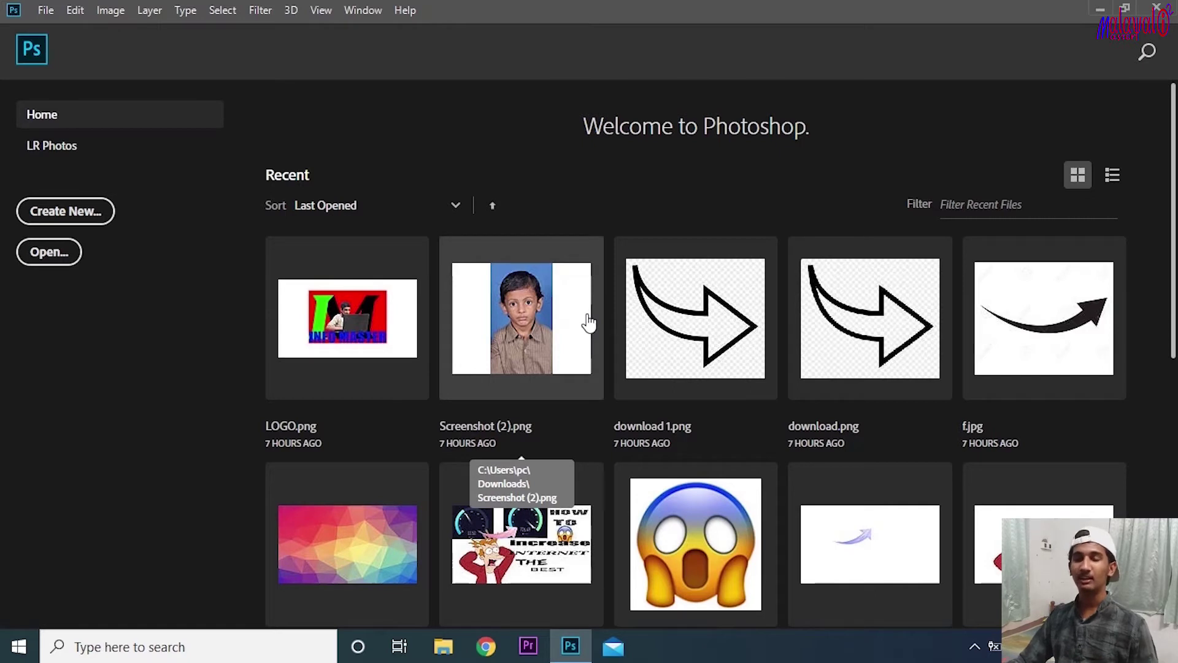
Start creating a new document and reposition the New Document dialog slightly lower on the screen
left_click(65, 212)
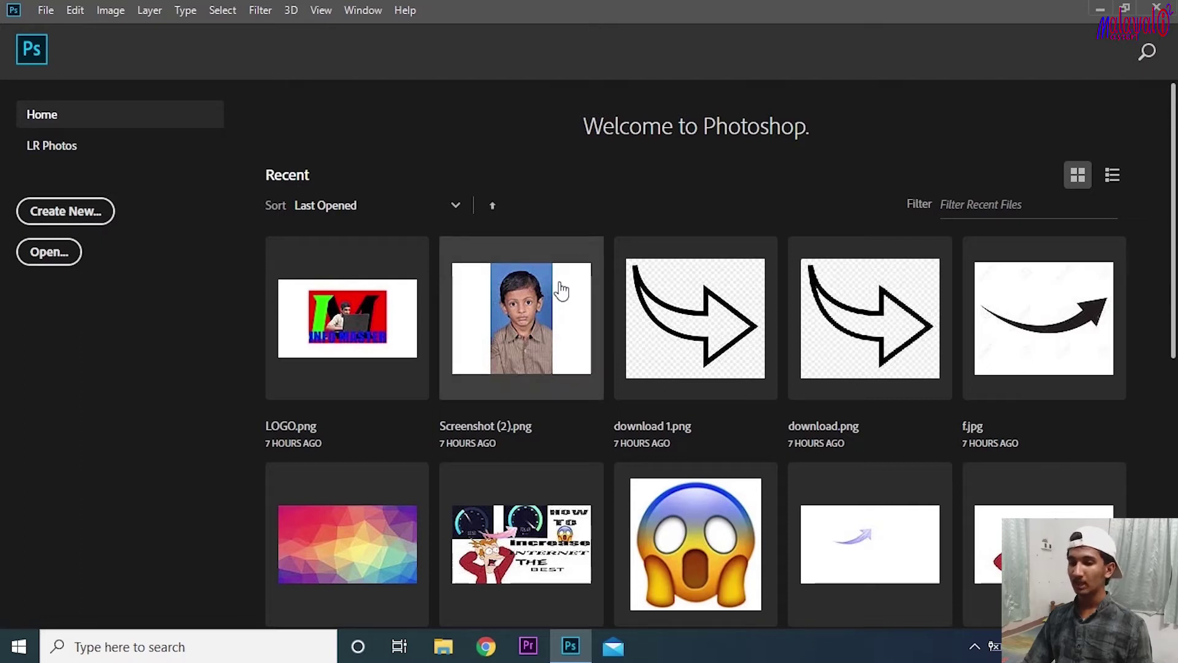
left_click(49, 224)
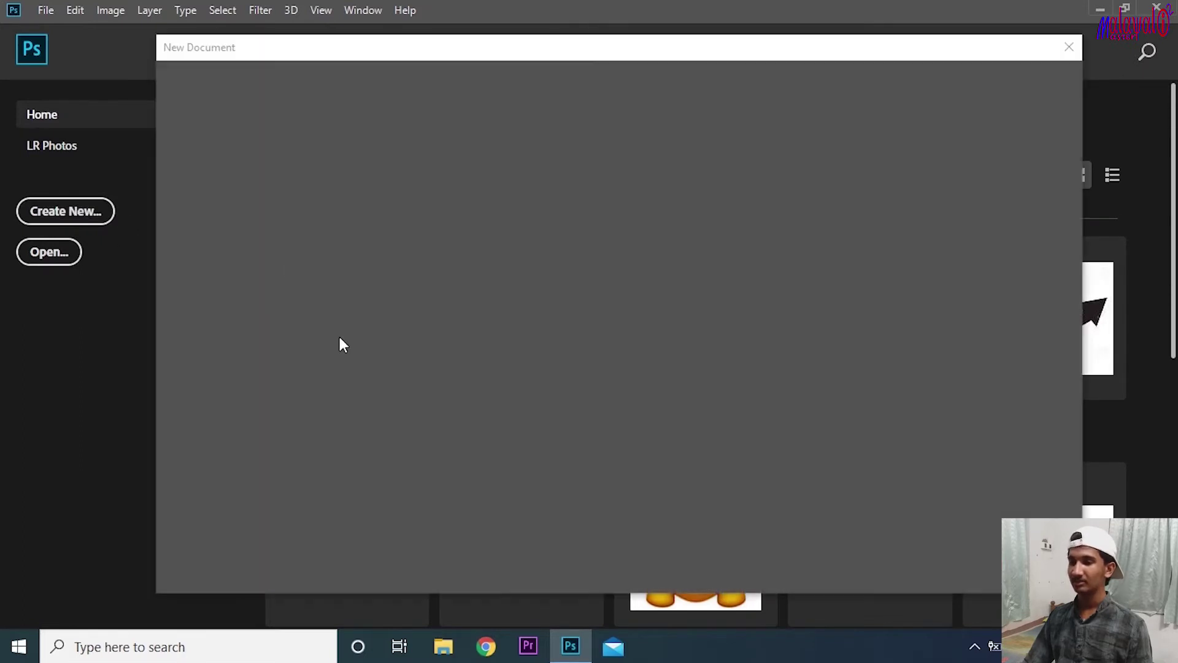
left_click_drag(587, 57, 552, 82)
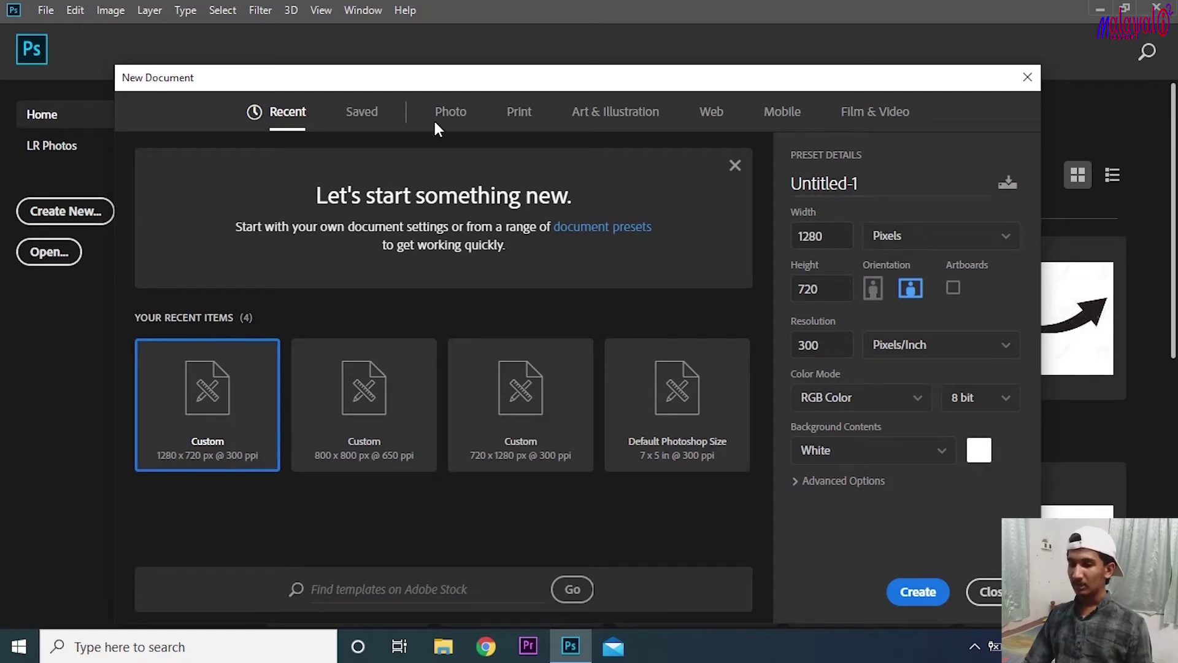
Examine the saved, photo, print, illustration, web, mobile and film presets, and return to the recent items
left_click(362, 112)
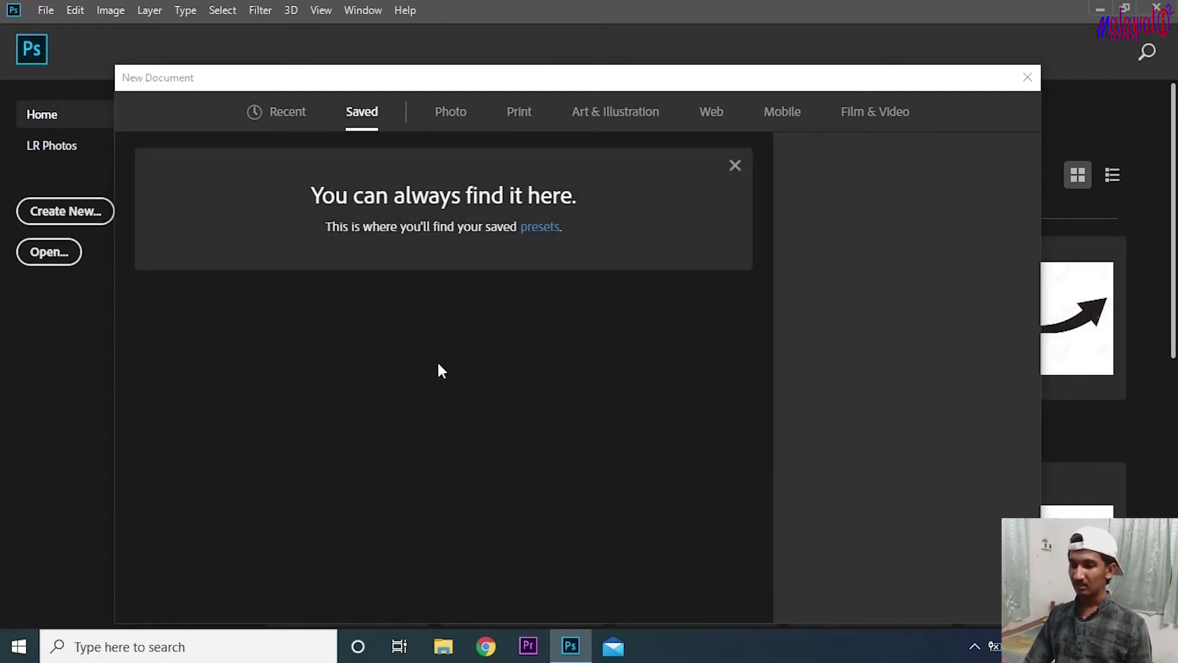
left_click(466, 117)
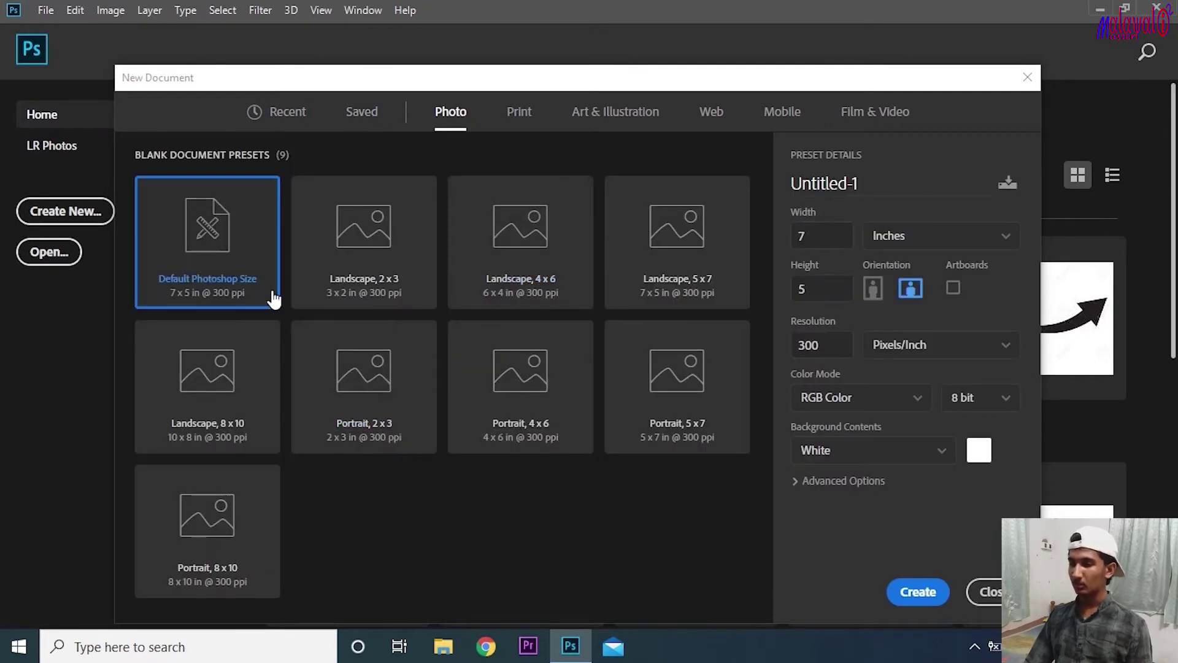
left_click(521, 114)
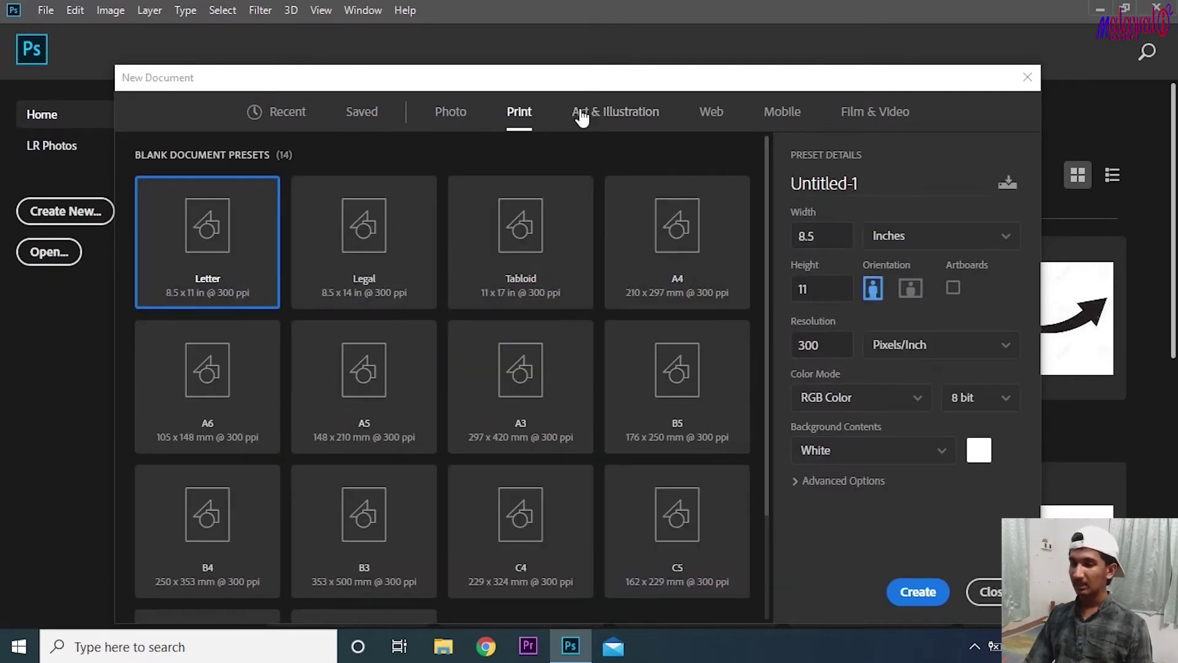
left_click(606, 112)
left_click(717, 120)
left_click(784, 114)
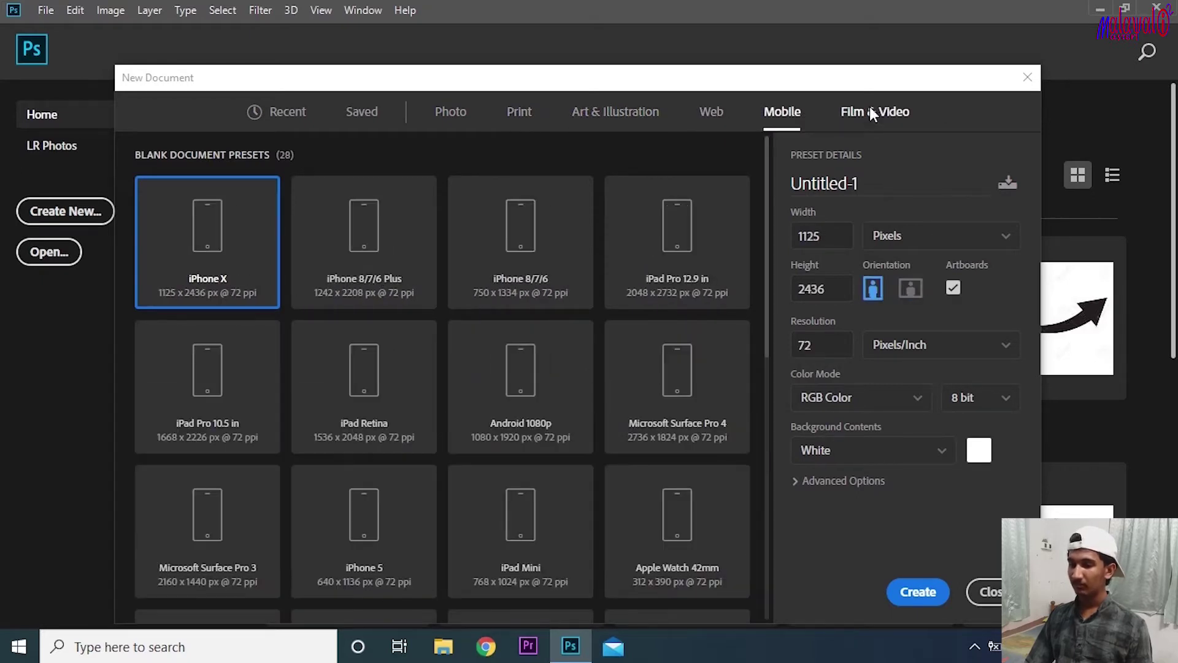
left_click(870, 112)
scroll(623, 286, "down", 5)
scroll(623, 285, "up", 7)
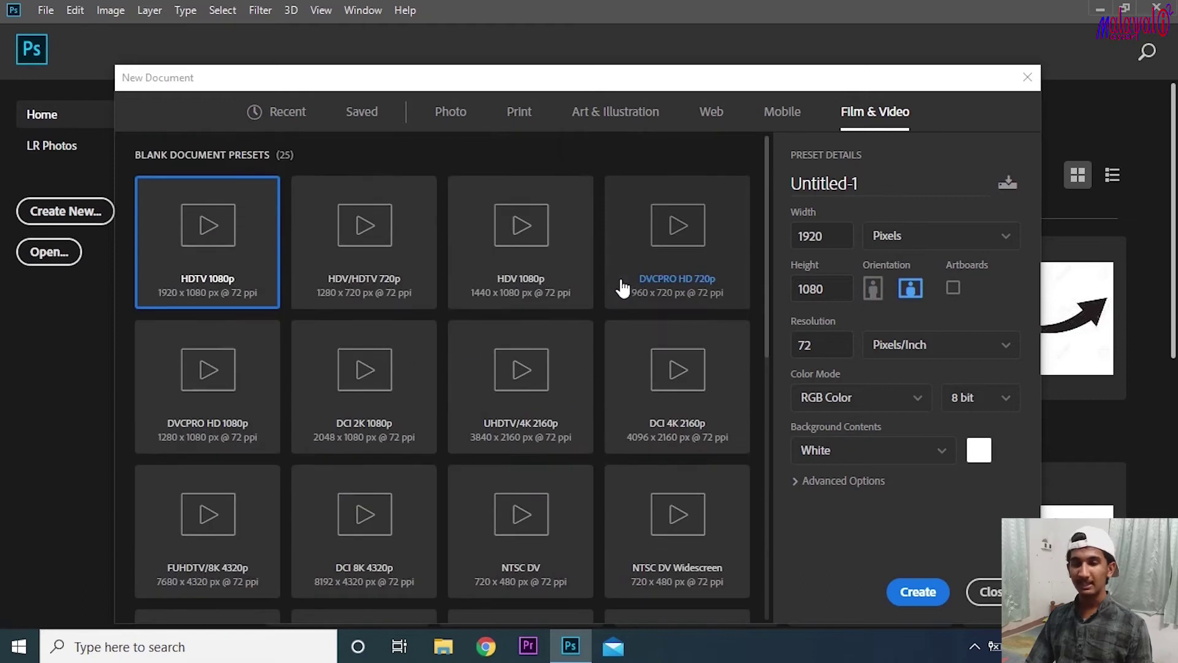
left_click(310, 115)
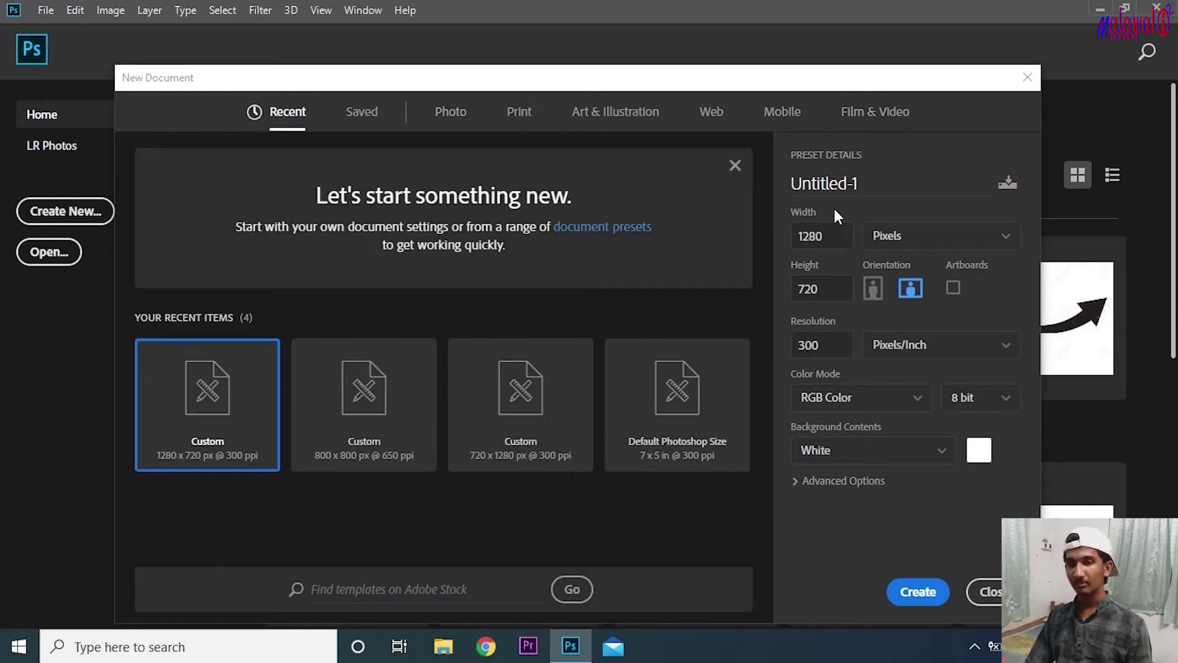
Name the new document "youtube thumbnail"
double_click(869, 184)
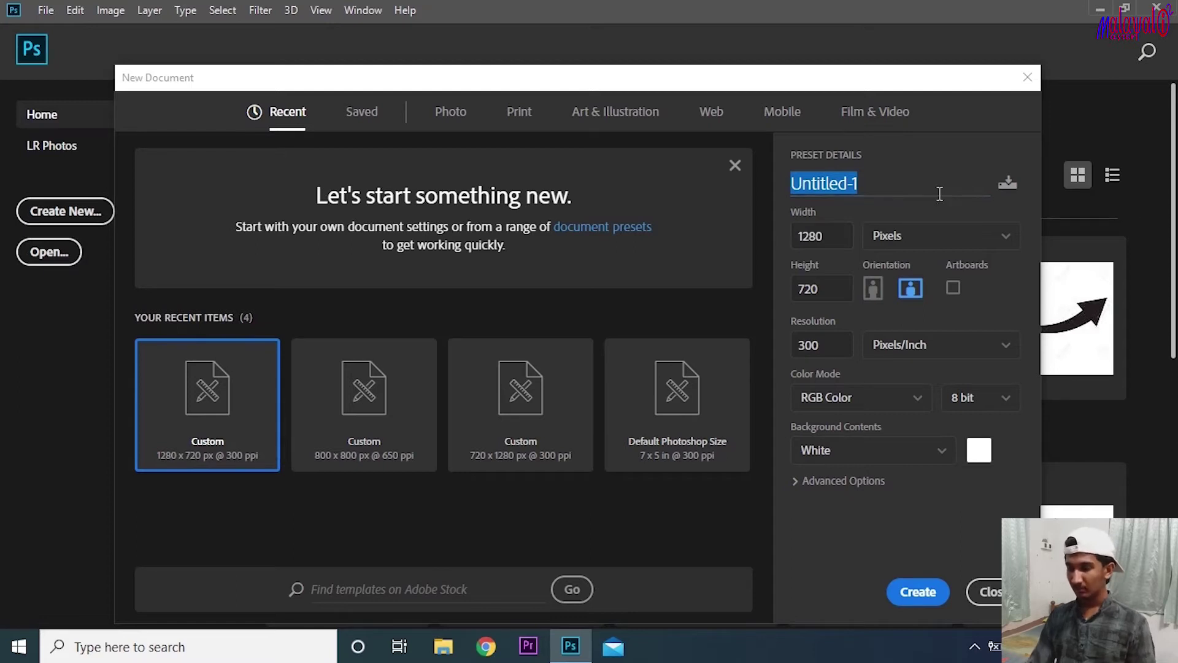
type("youtu")
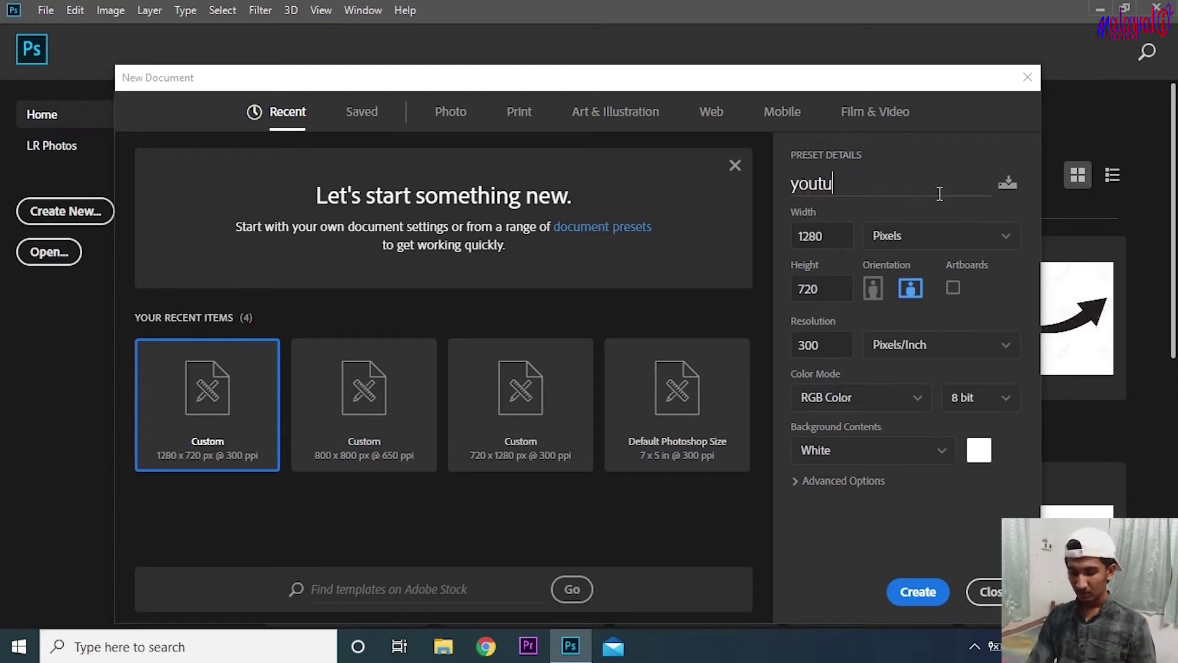
type("be thumbnail")
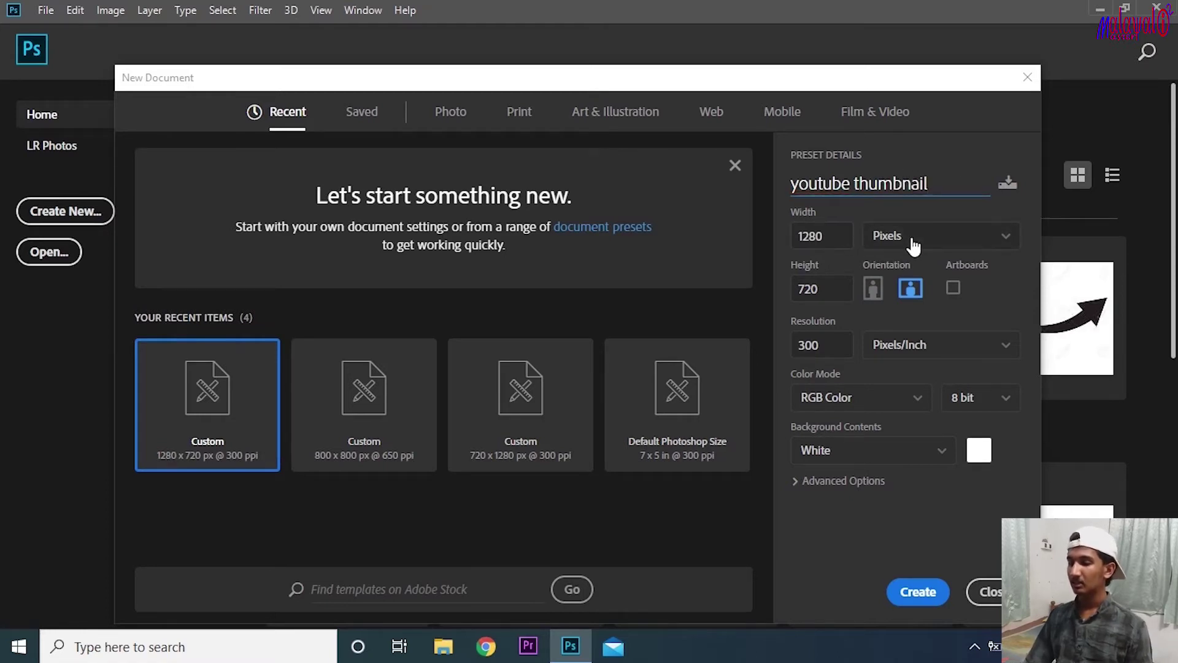
Set the new document's size to 1280 wide by 720 high, with pixels as the unit
left_click(921, 244)
left_click(935, 246)
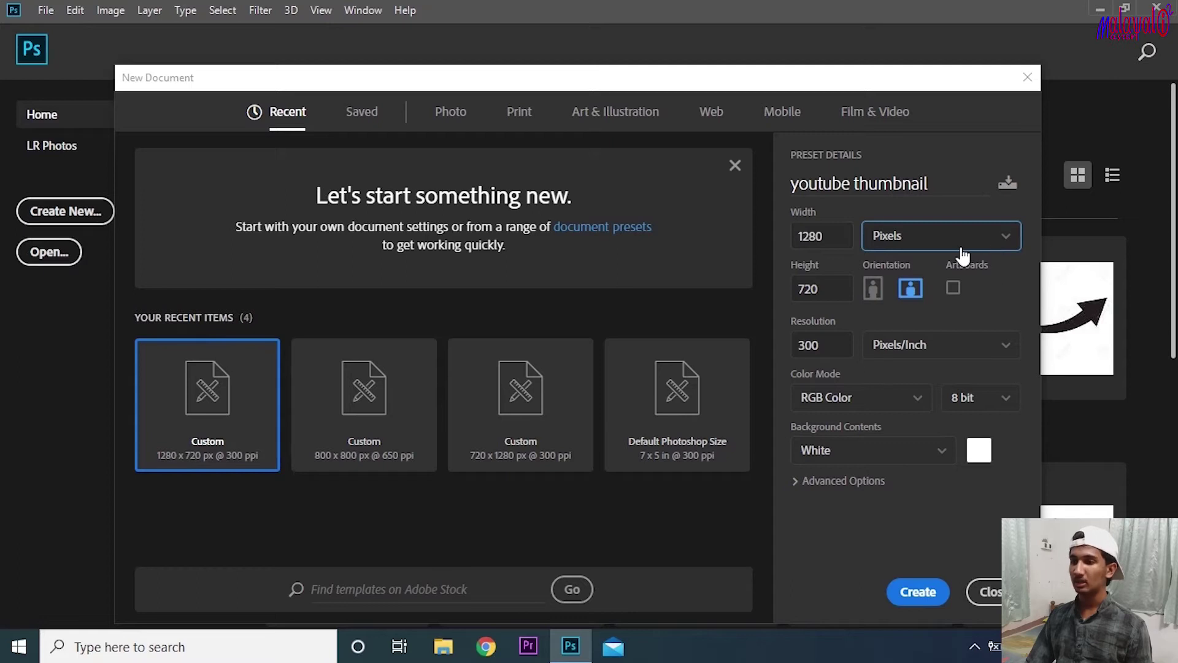
left_click(937, 253)
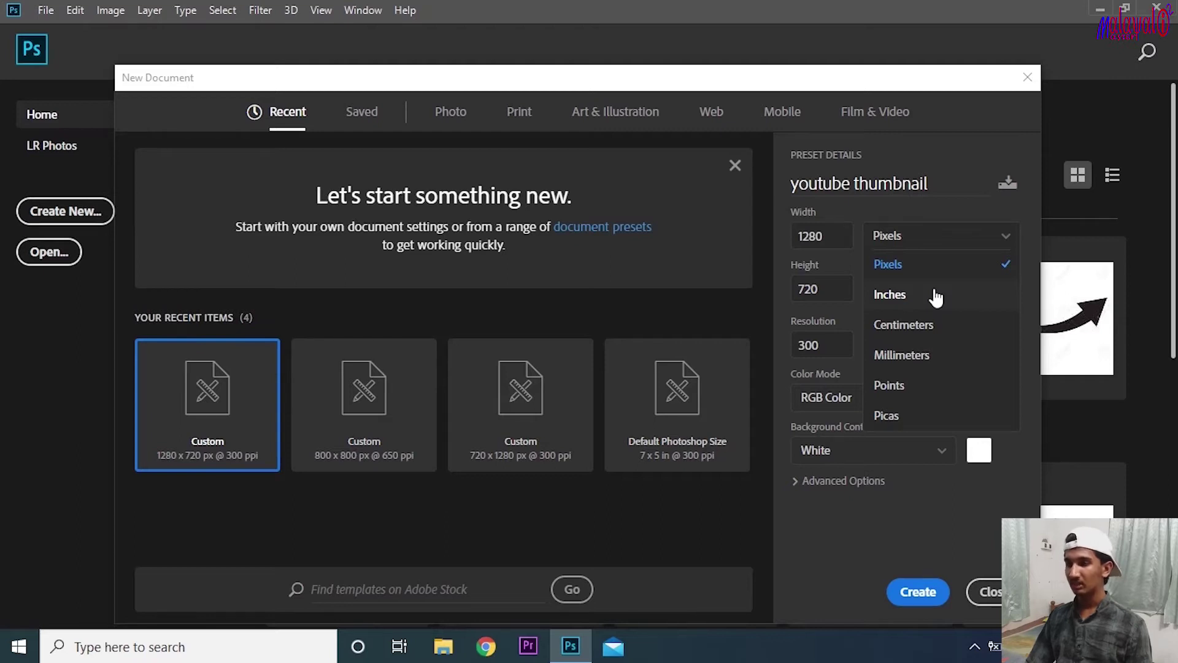
left_click(926, 269)
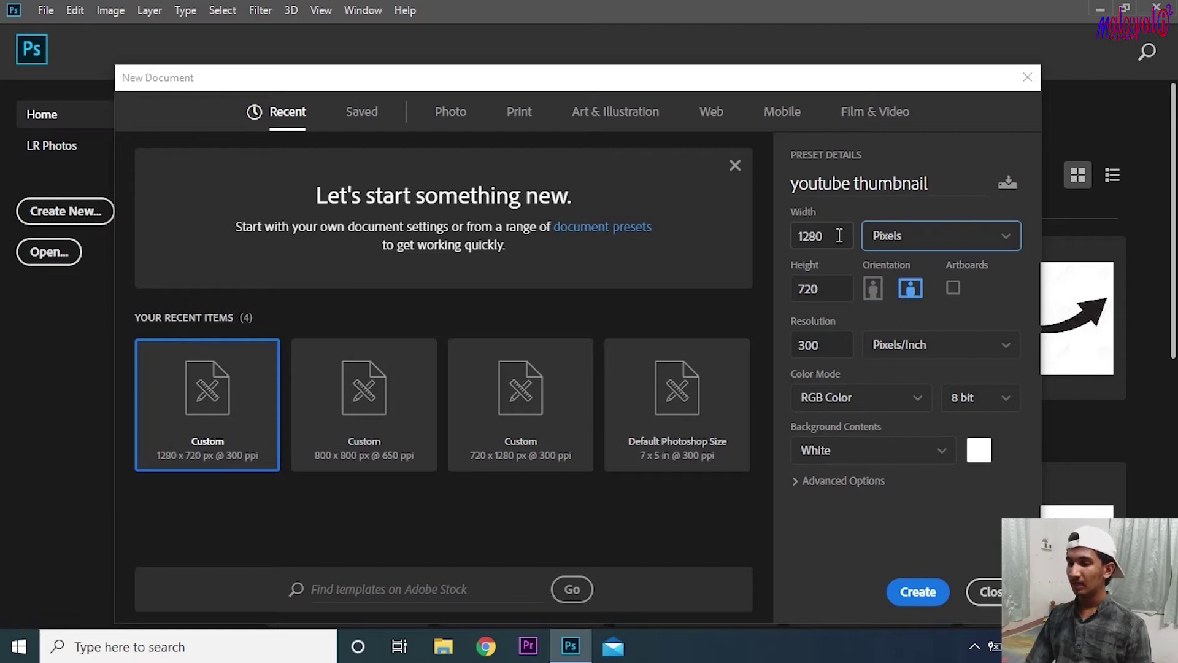
left_click_drag(826, 237, 755, 238)
left_click_drag(831, 242, 774, 238)
type("1280")
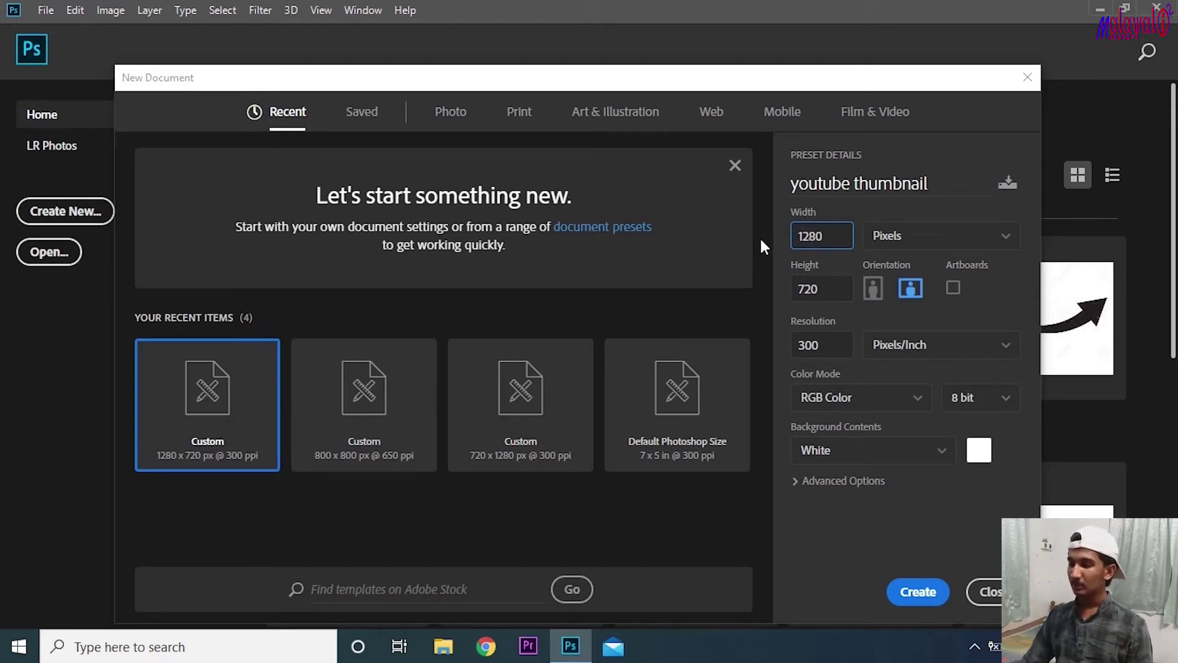
key("Tab")
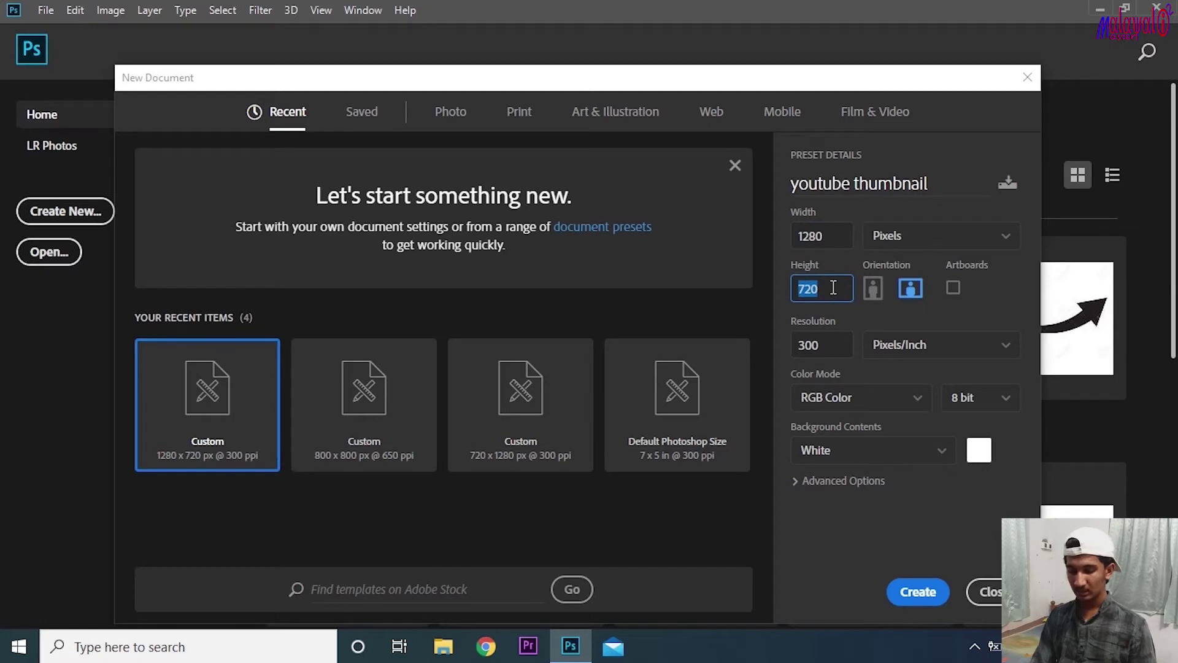
type("720")
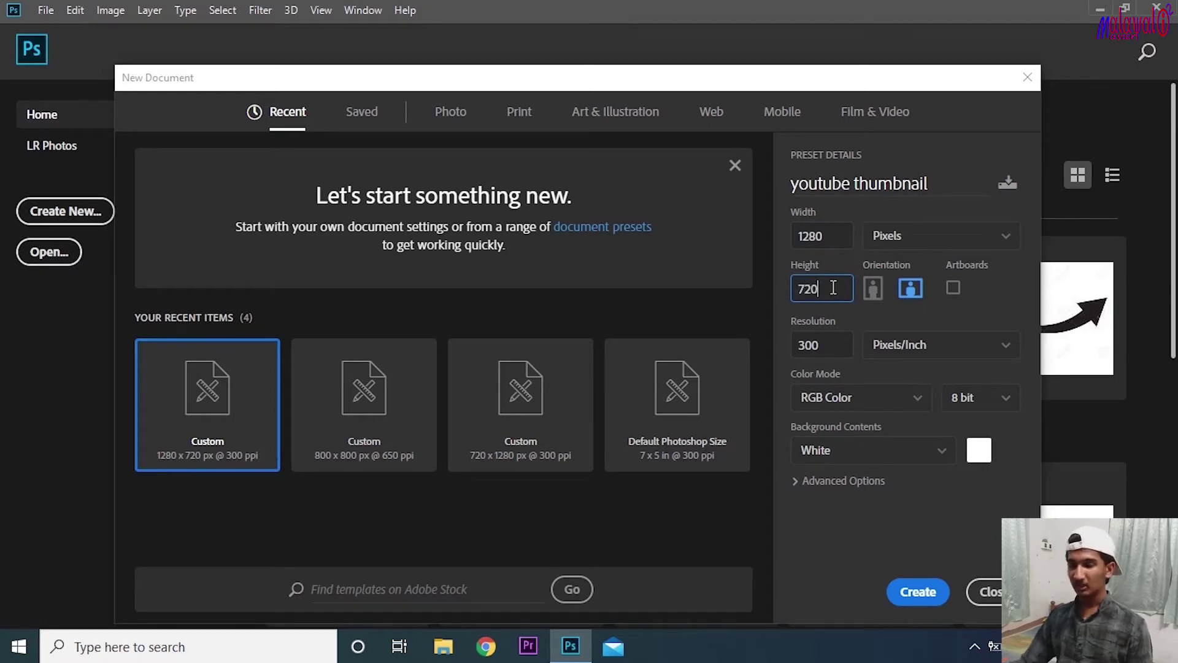
Try the portrait orientation for the new document, and return it to landscape
left_click(893, 307)
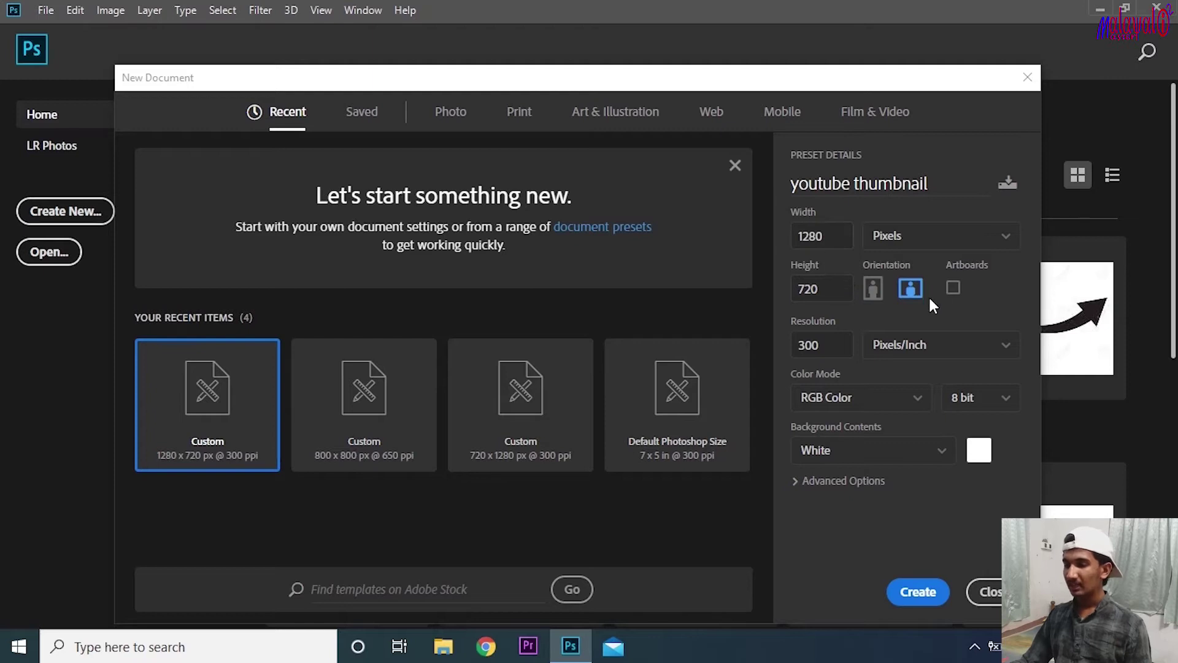
left_click(874, 289)
left_click(910, 289)
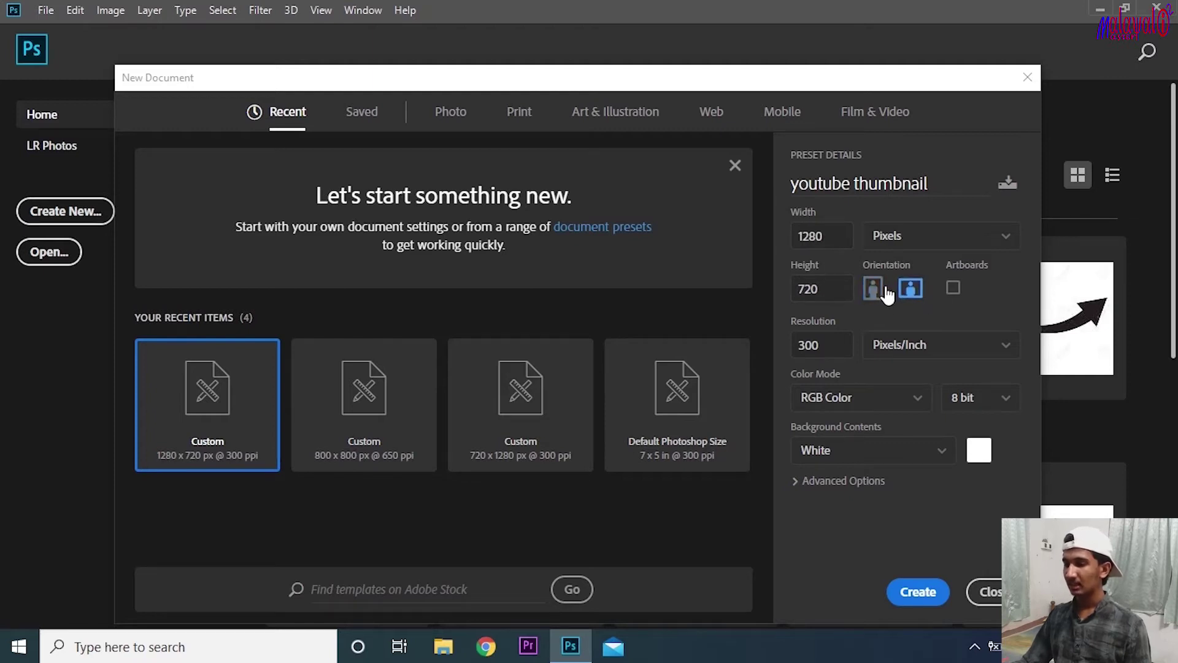
left_click(875, 290)
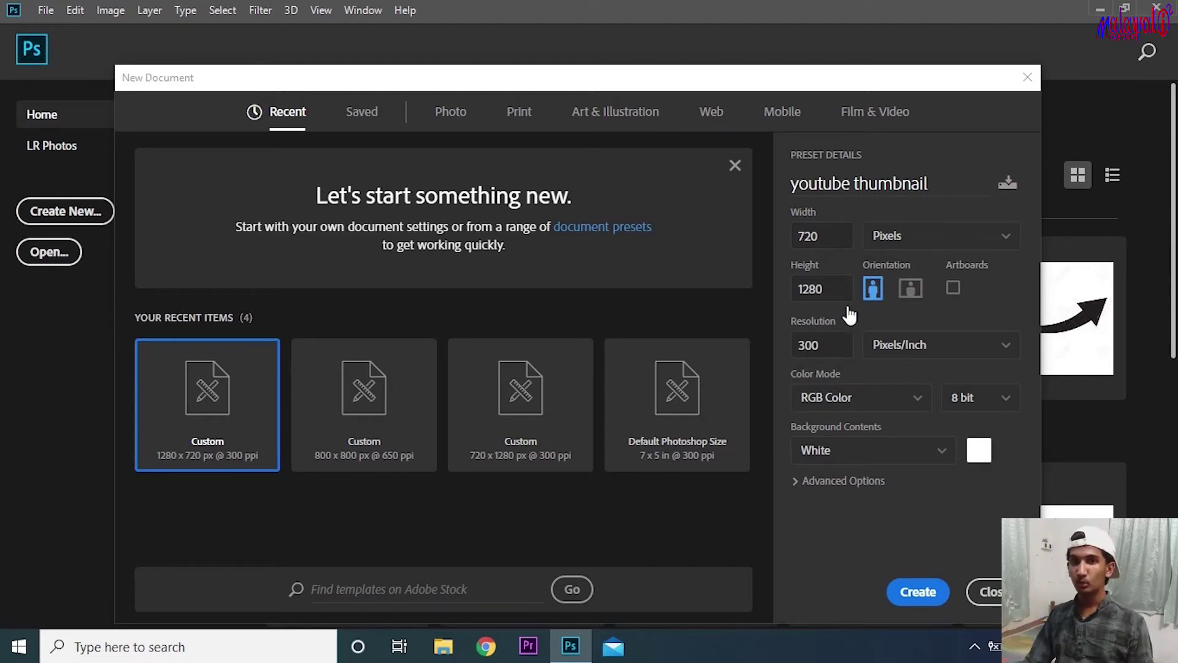
left_click(909, 292)
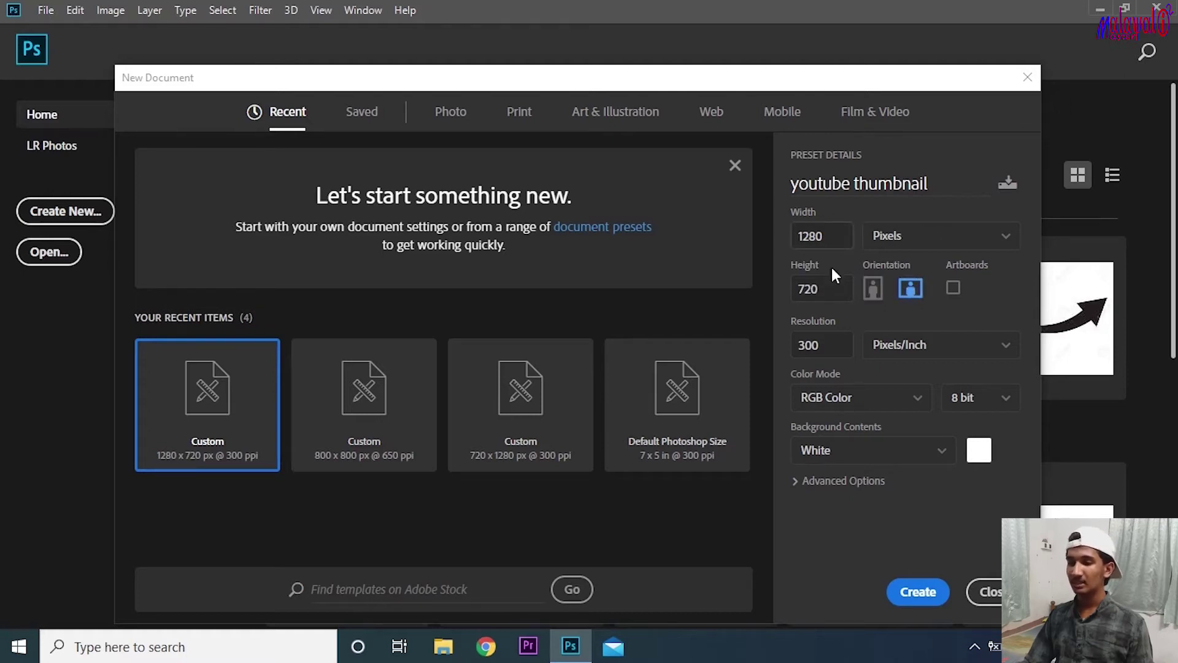
Set the new document's resolution to 70 pixels/inch
double_click(822, 346)
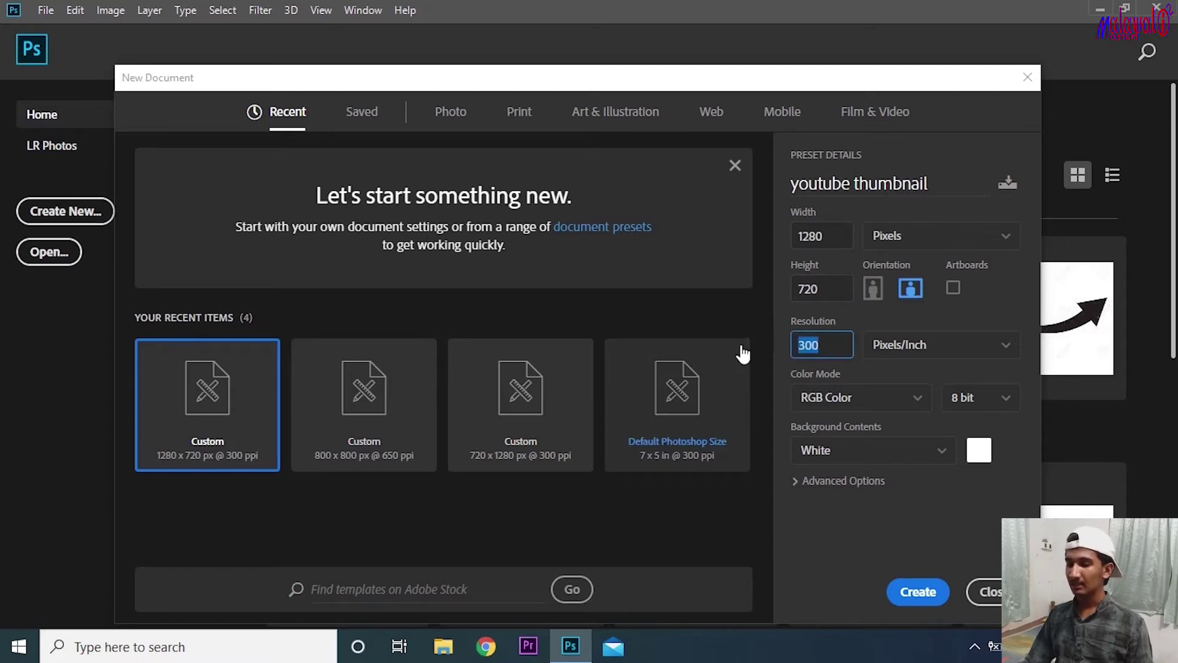
left_click(835, 345)
left_click_drag(816, 347, 799, 345)
type("70")
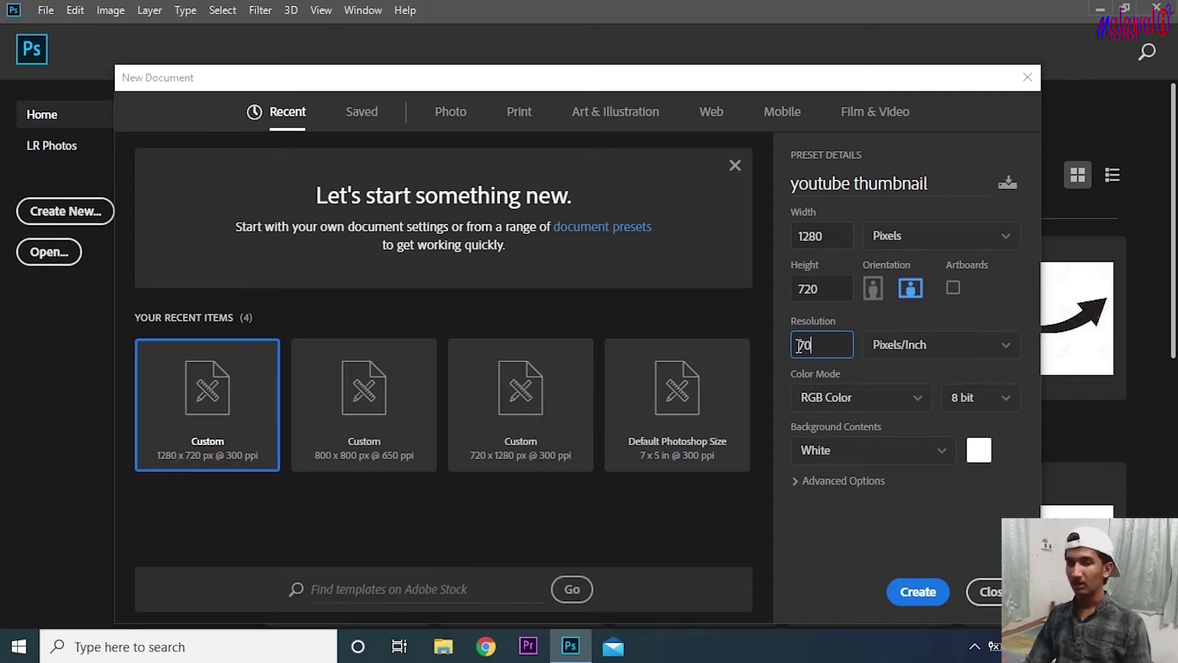
left_click_drag(818, 345, 797, 346)
left_click(839, 346)
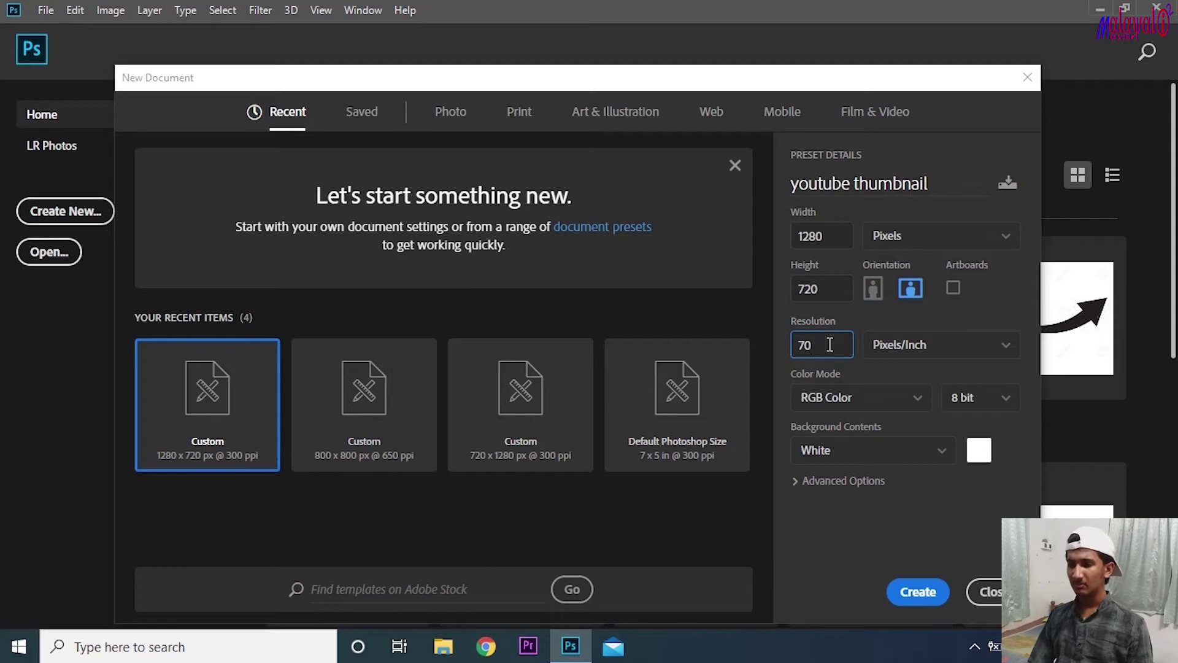
Set the new document's color mode to CMYK Color
left_click(913, 396)
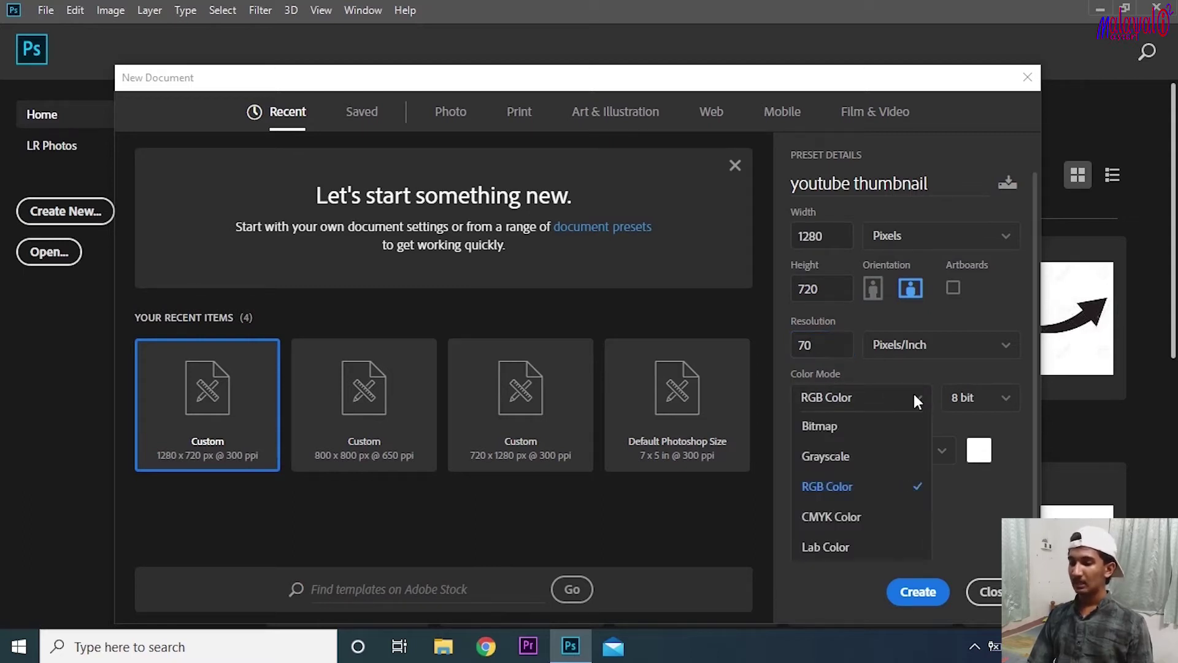
scroll(896, 489, "up", 1)
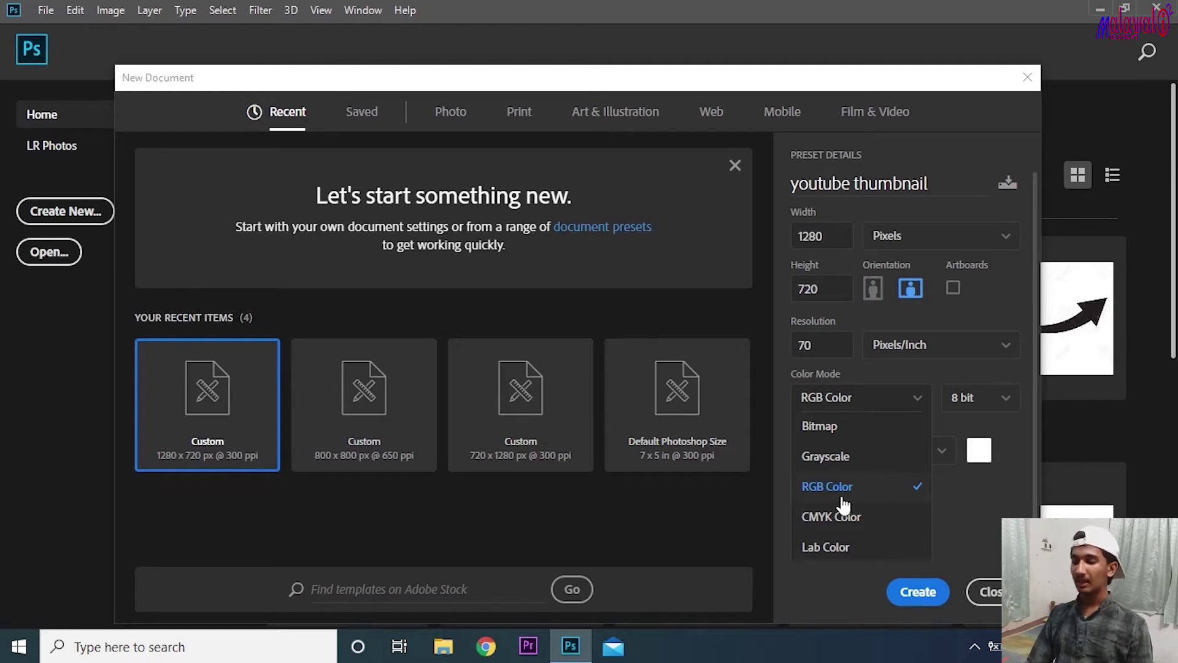
left_click(873, 492)
left_click(881, 404)
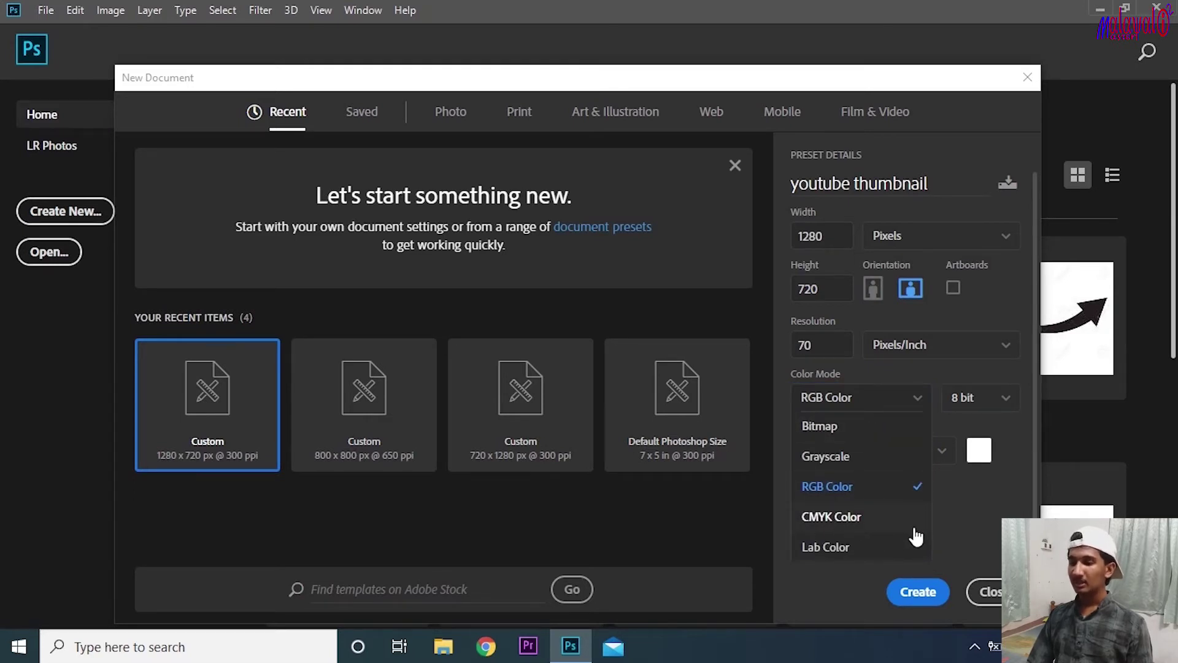
left_click(834, 517)
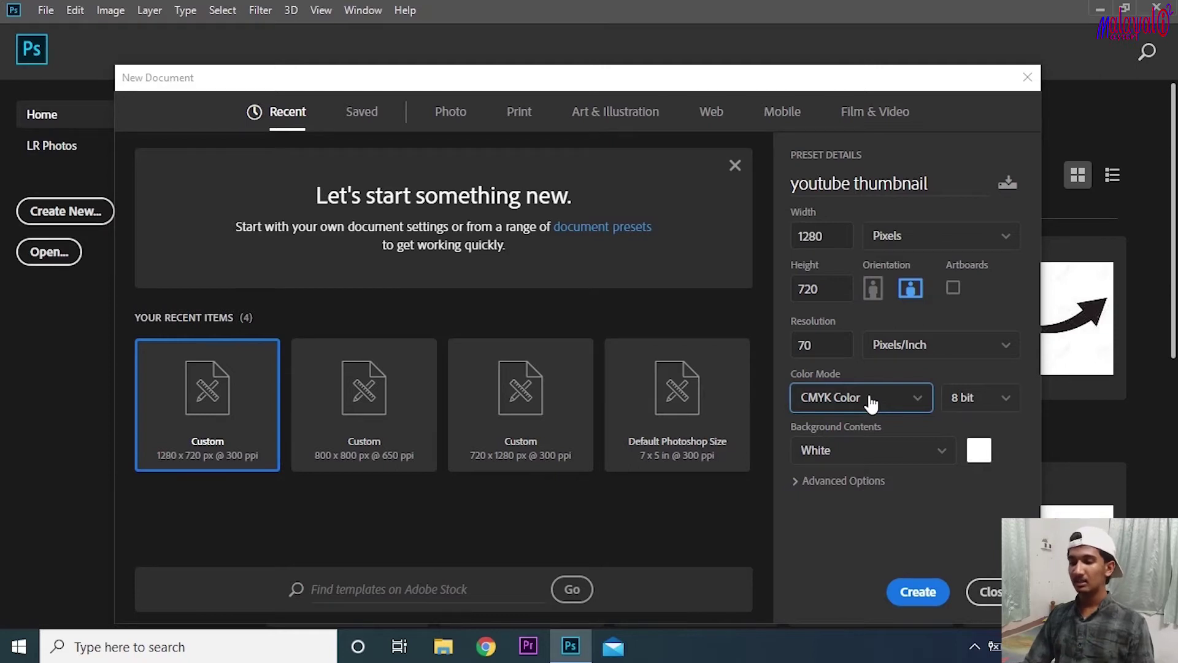
left_click(872, 403)
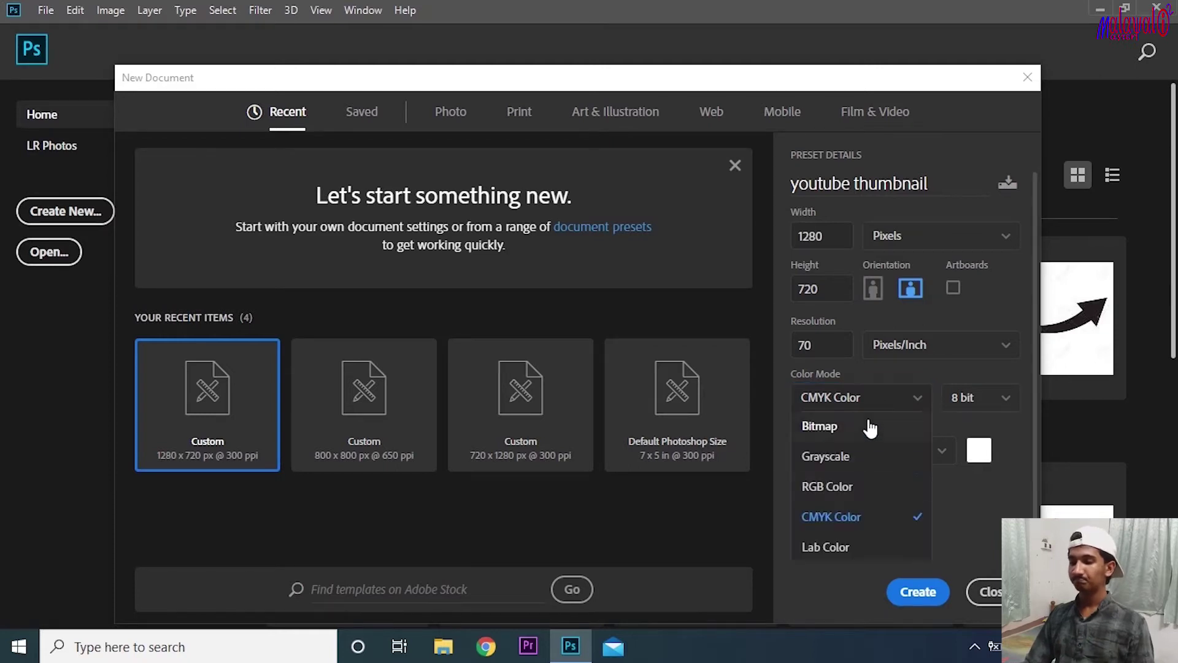
left_click(870, 506)
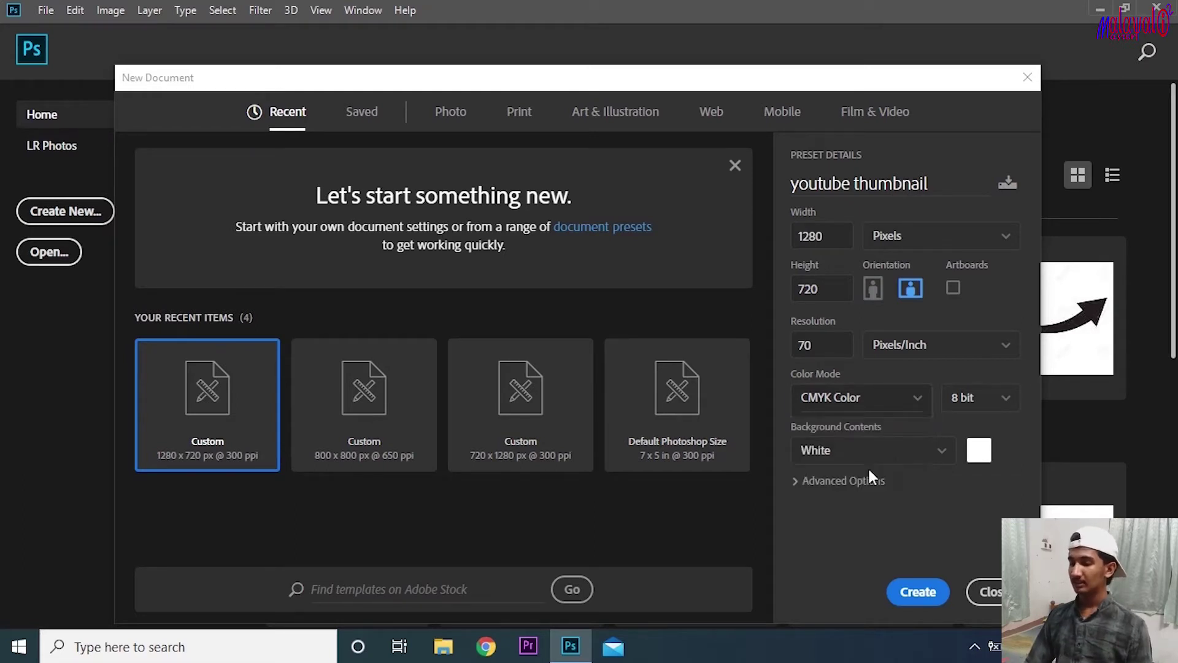
Choose 8 bit as the new document's color depth
left_click(996, 400)
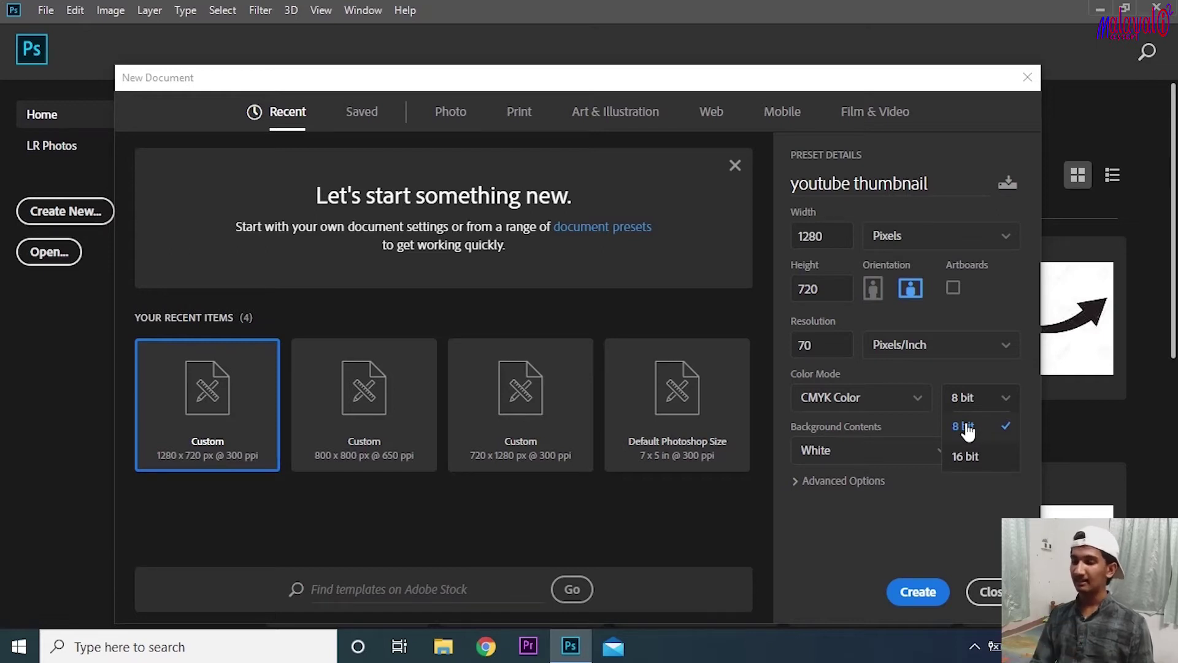
left_click(976, 433)
left_click(986, 396)
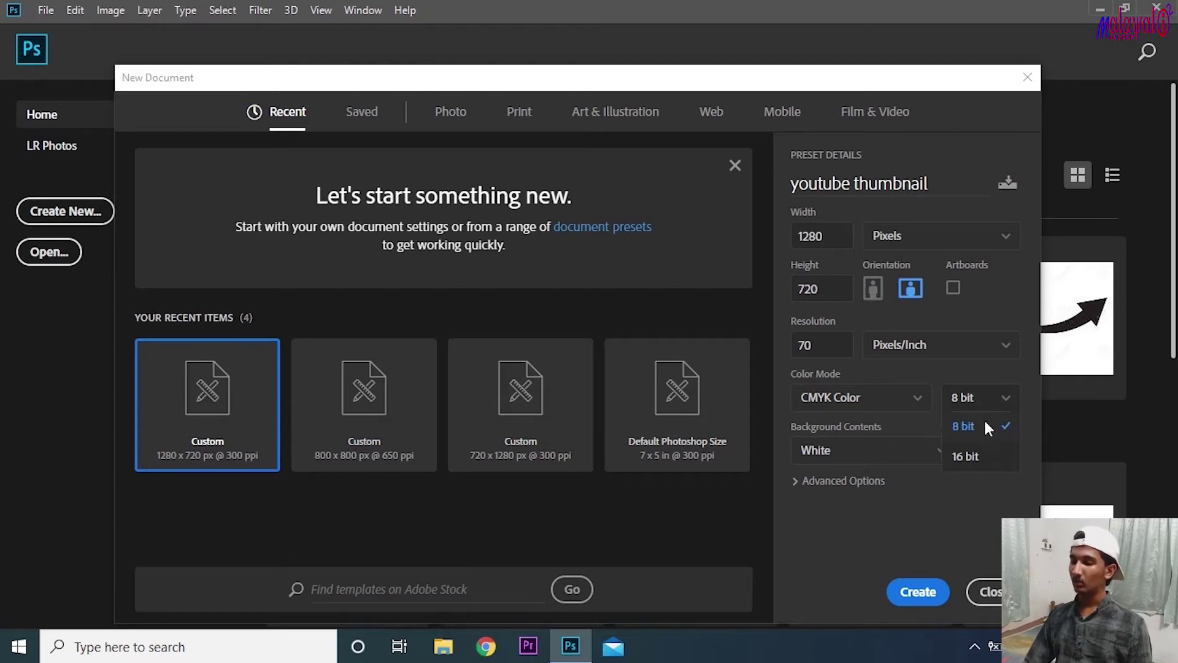
left_click(982, 428)
Choose White as the background contents and create the document
left_click(923, 457)
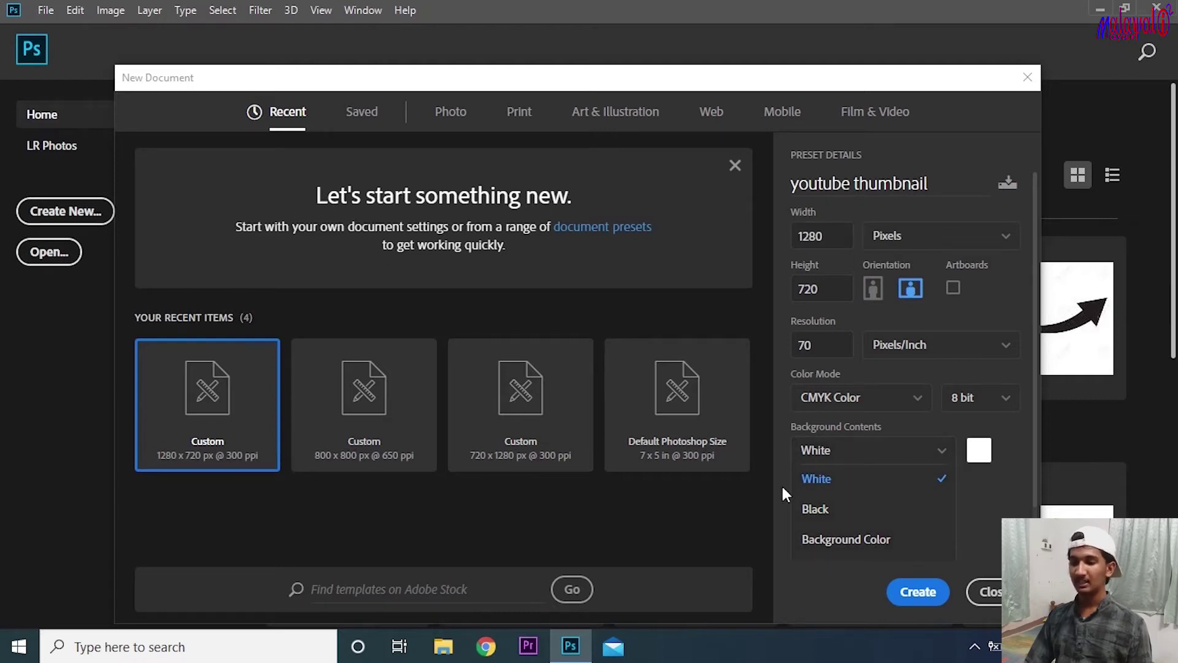
left_click(985, 545)
left_click(864, 457)
left_click(864, 475)
left_click(916, 593)
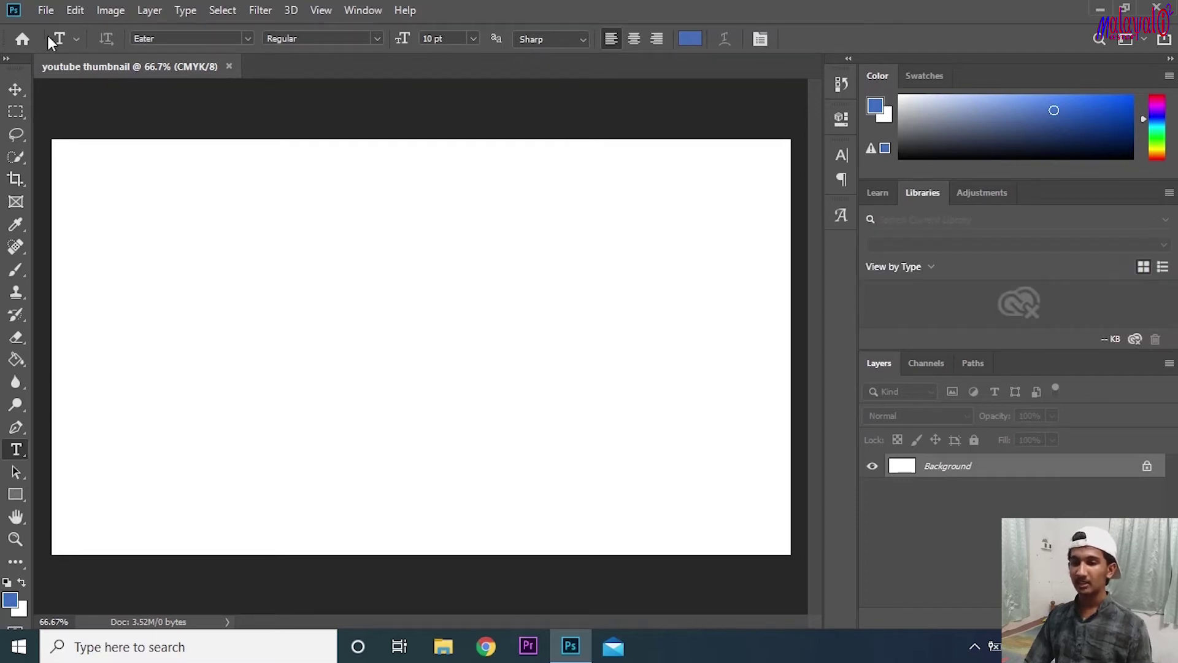
Start a second new document, try Black as its background contents, and set them to Background Color
left_click(23, 39)
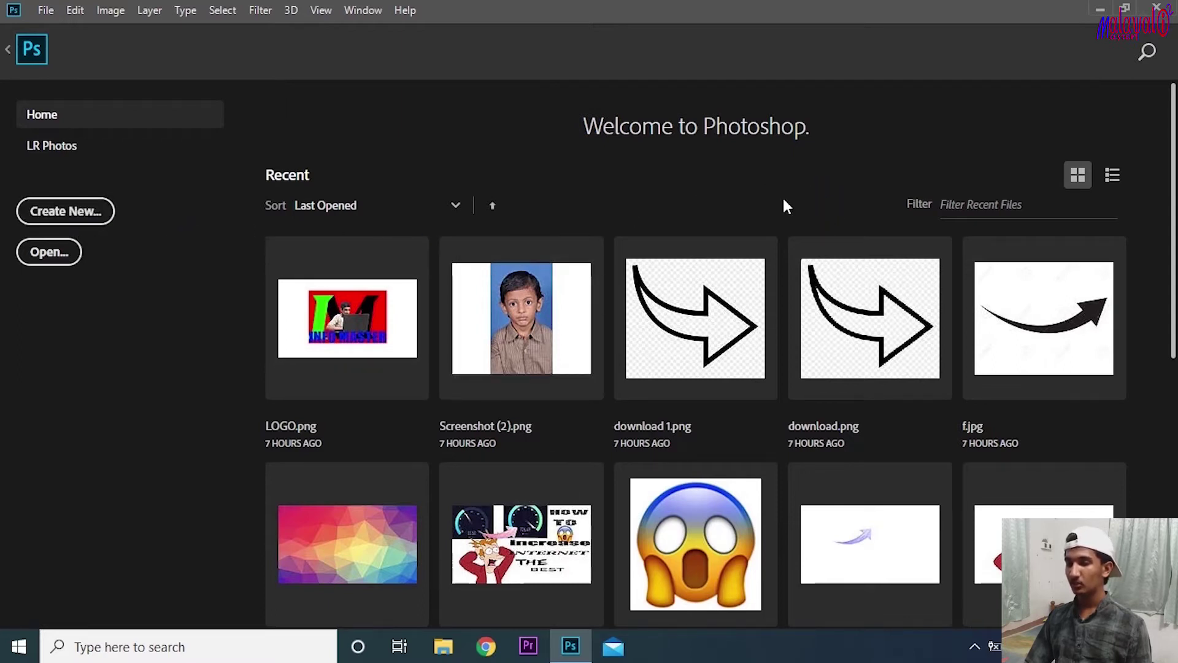
left_click(91, 215)
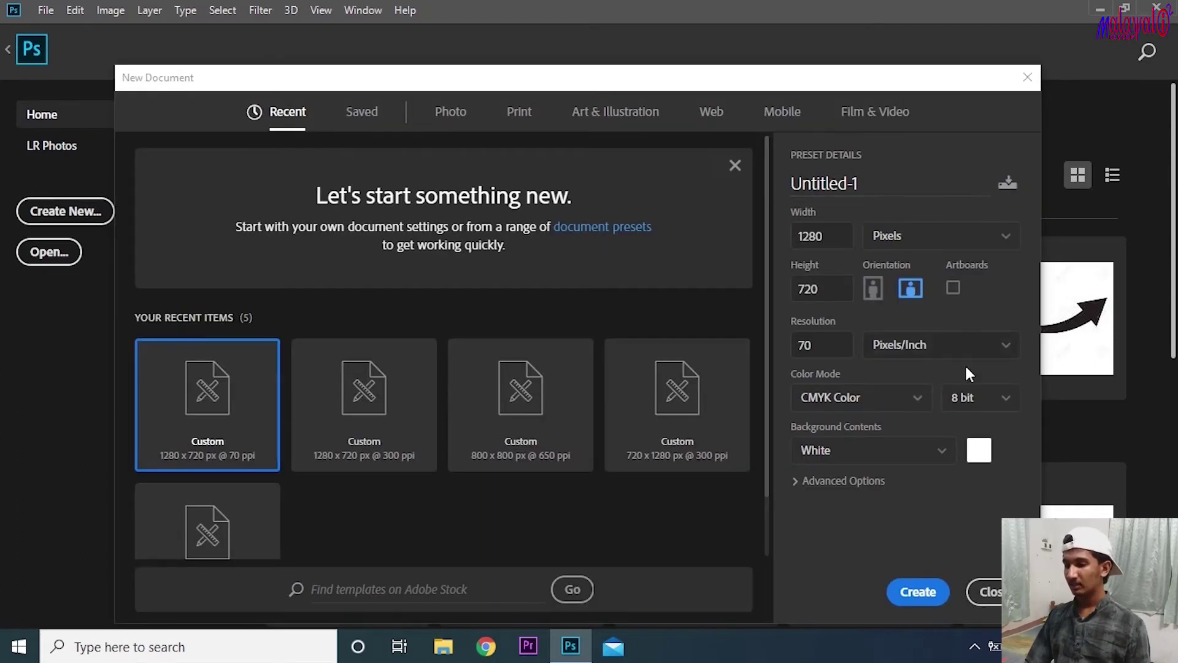
left_click(939, 450)
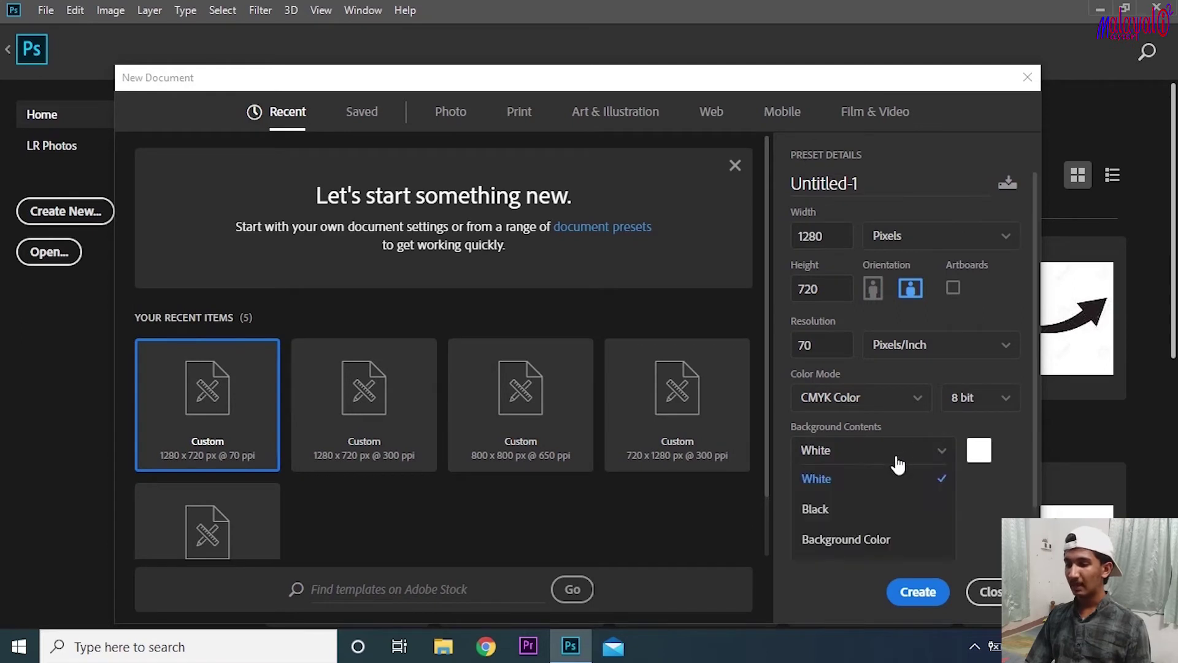
left_click(878, 510)
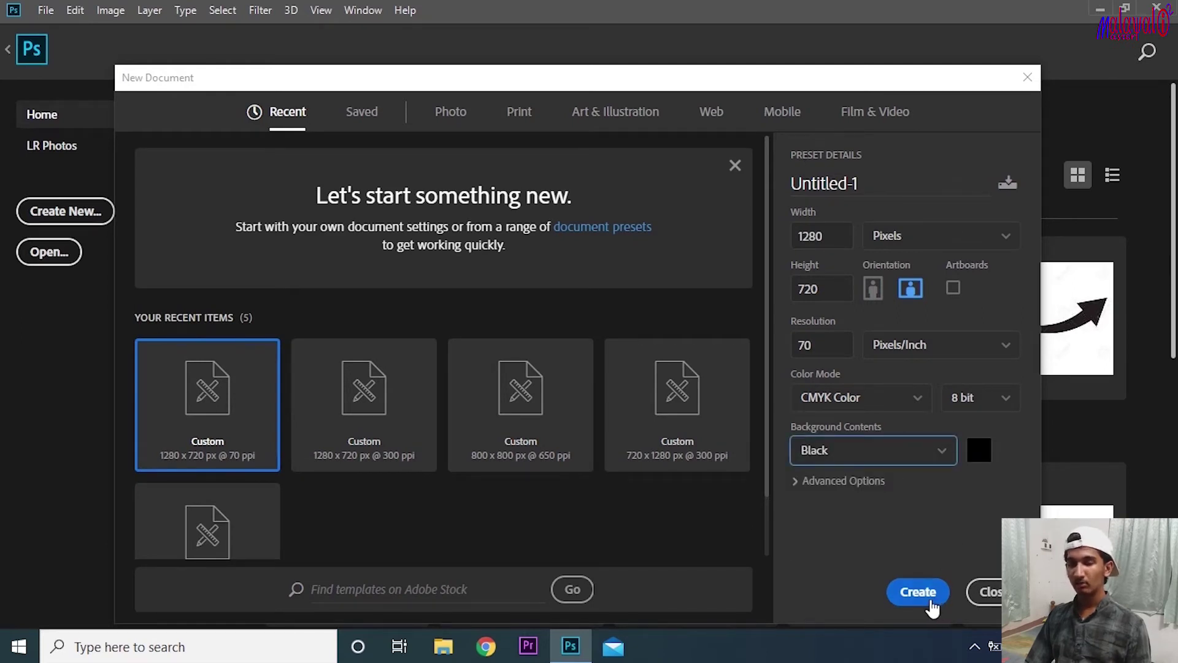
left_click(938, 454)
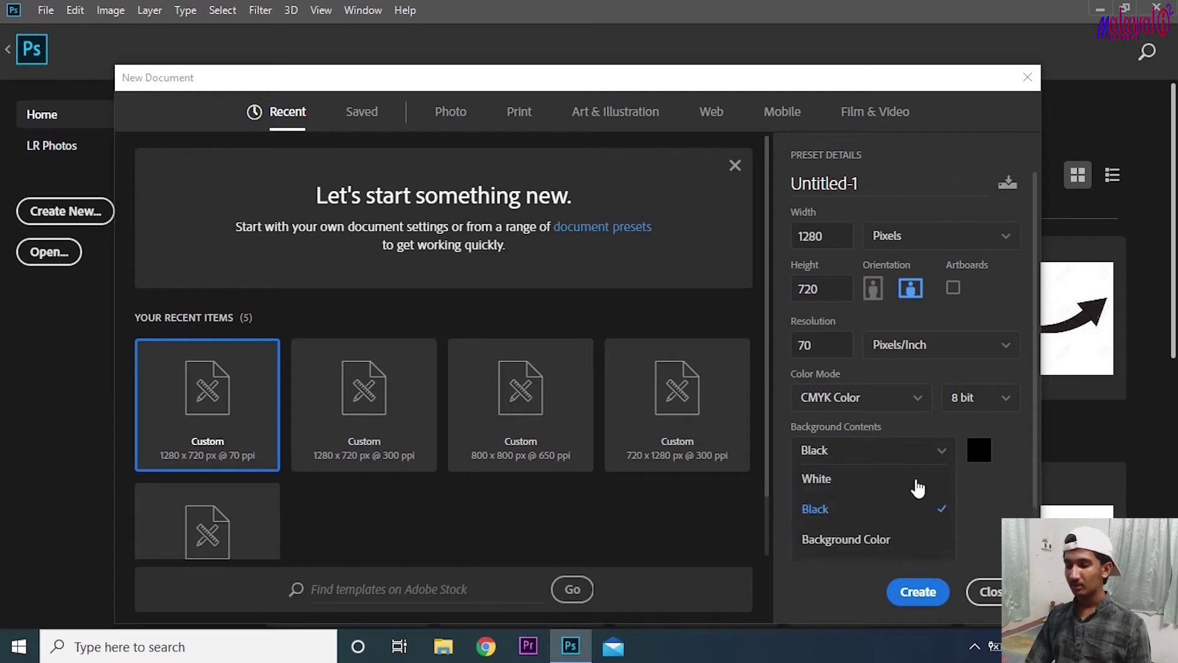
left_click(880, 540)
Pick a light blue as the second document's background color and create the document
left_click(972, 456)
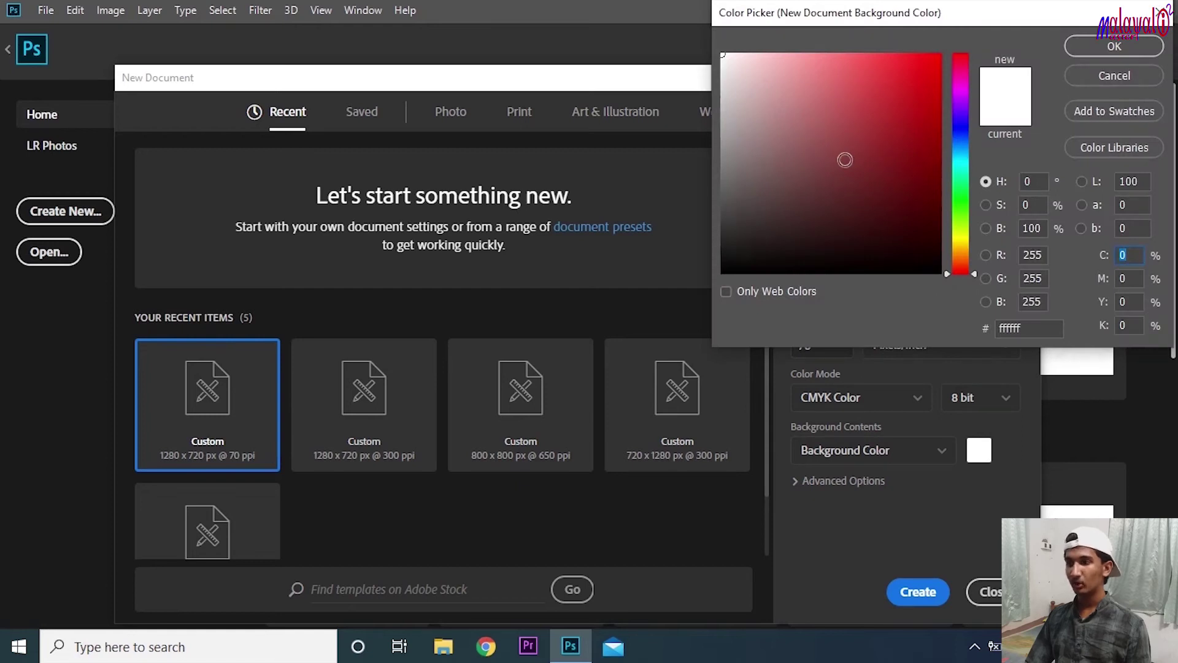
left_click_drag(933, 18, 608, 71)
left_click_drag(605, 140, 618, 105)
left_click_drag(637, 184, 642, 204)
left_click_drag(589, 141, 539, 110)
left_click(765, 105)
left_click(927, 593)
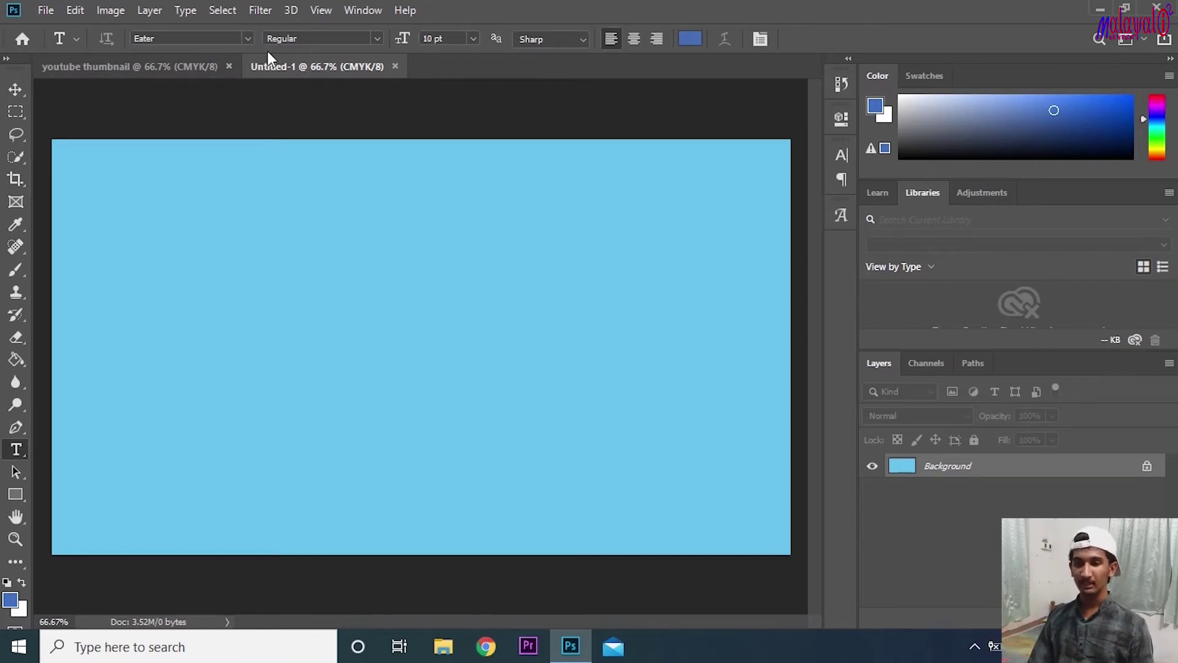
Rearrange the two open documents' order and return youtube thumbnail to first place, before Untitled-1
left_click_drag(200, 64, 285, 140)
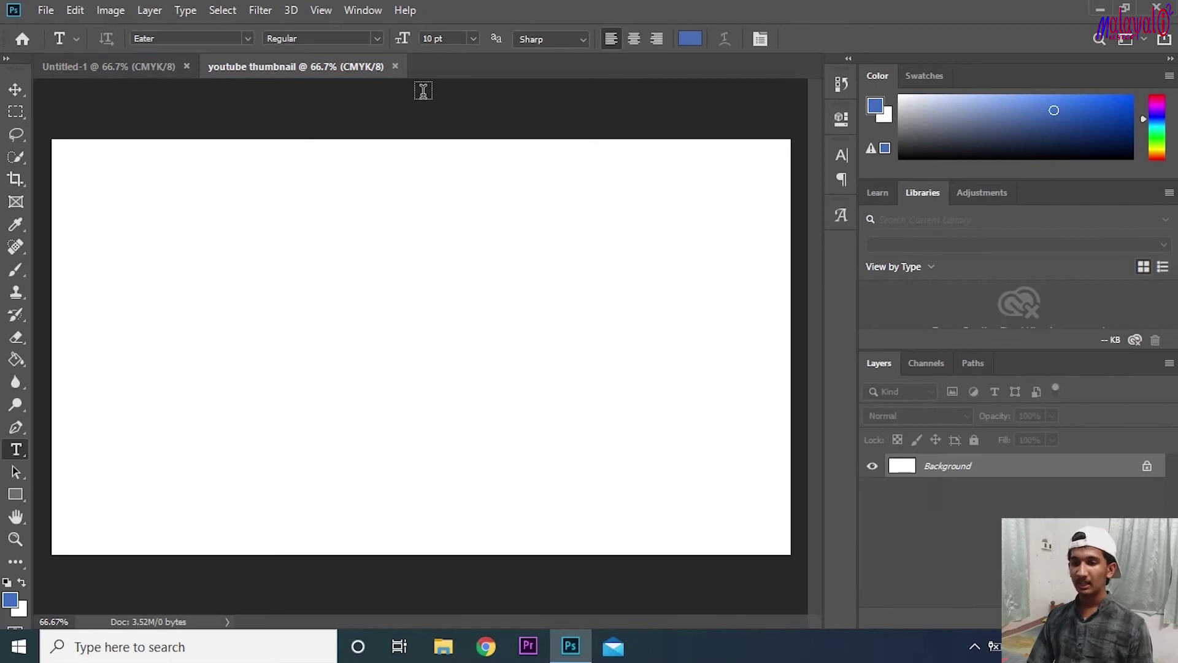
left_click(163, 70)
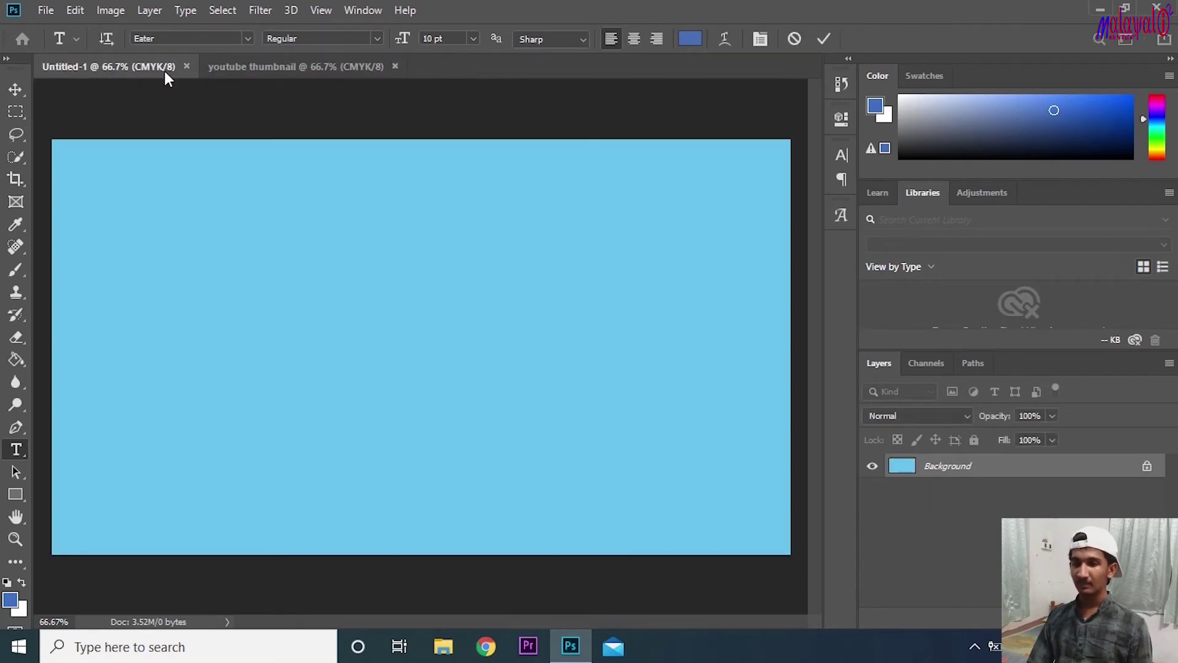
key("v")
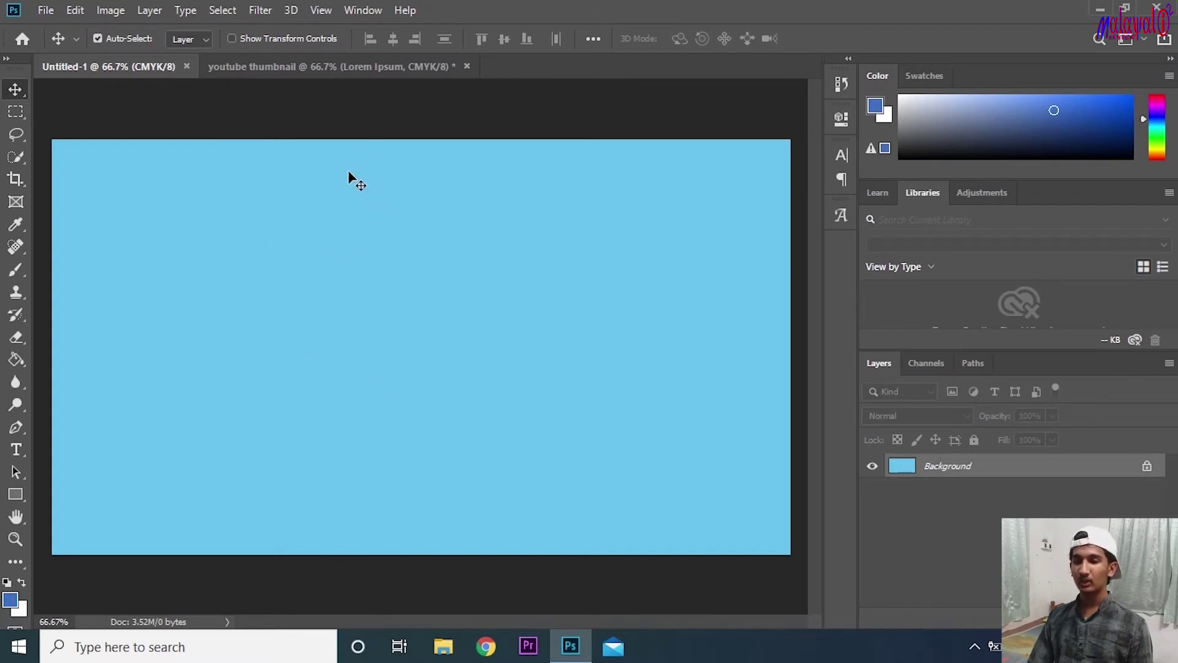
left_click(340, 69)
left_click_drag(167, 61, 485, 72)
left_click(407, 68)
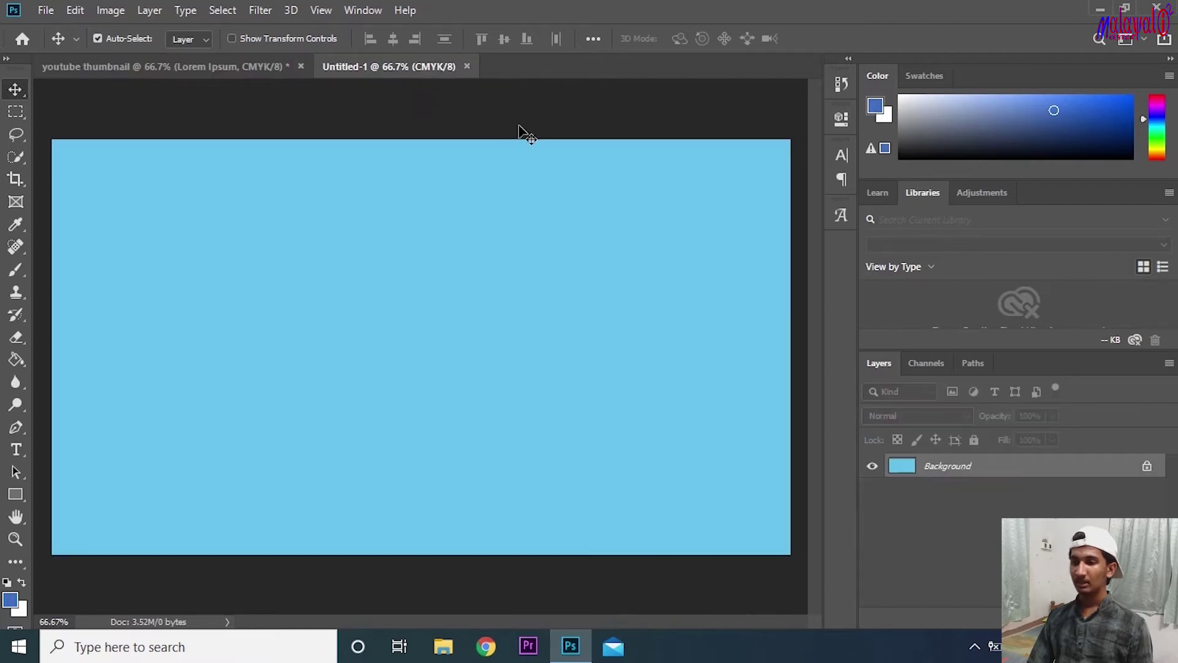
Switch back and forth between the youtube thumbnail and Untitled-1 documents to compare their backgrounds
left_click(285, 74)
left_click(359, 67)
left_click(205, 67)
left_click(385, 61)
left_click(207, 67)
left_click(356, 65)
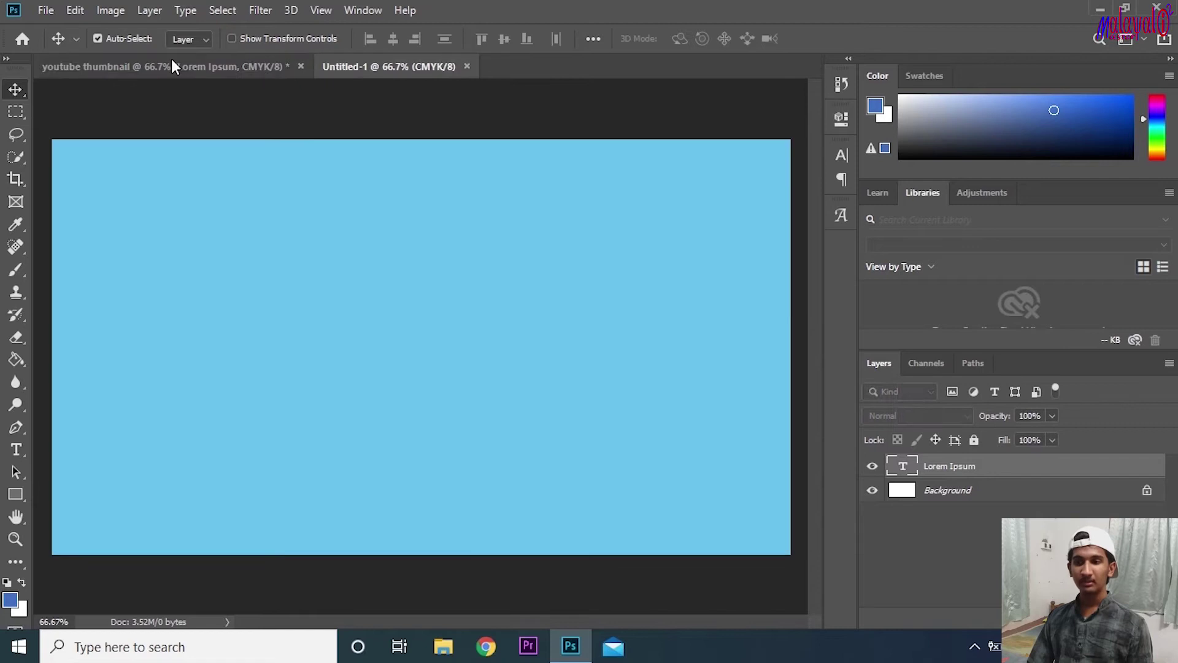
left_click(171, 61)
left_click(374, 61)
left_click(237, 67)
left_click(362, 67)
left_click(264, 67)
left_click(396, 67)
left_click(245, 67)
left_click(416, 68)
left_click(222, 71)
left_click(399, 62)
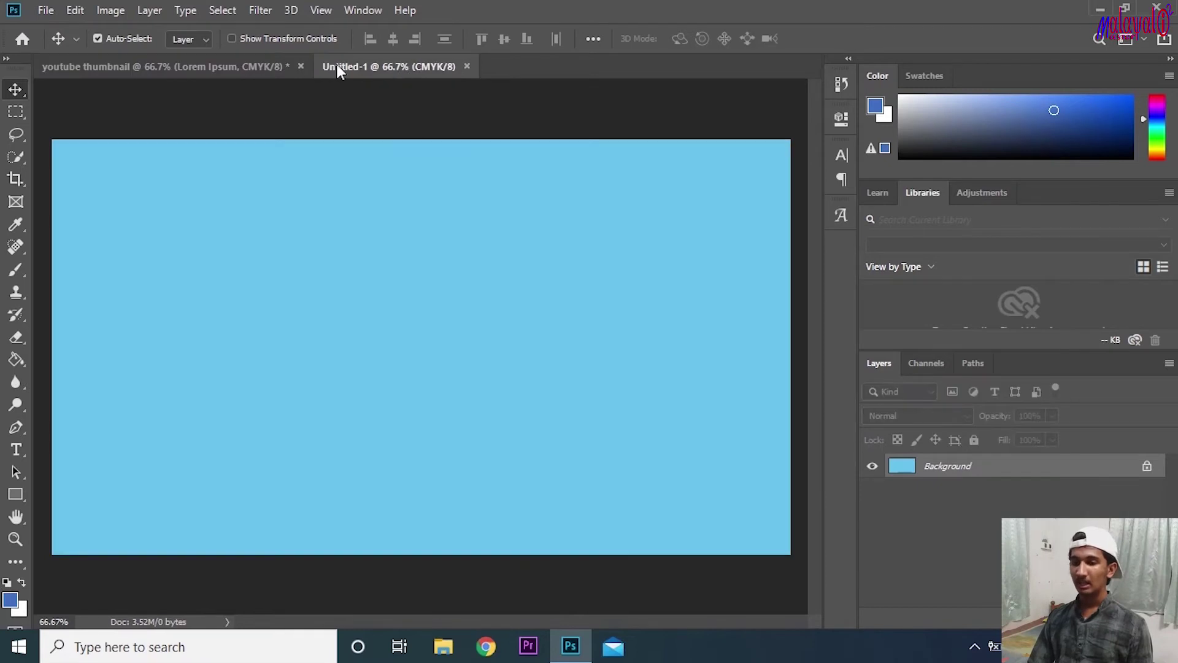
Close the Untitled-1 document and delete the Lorem Ipsum text layer from the youtube thumbnail document
left_click(467, 66)
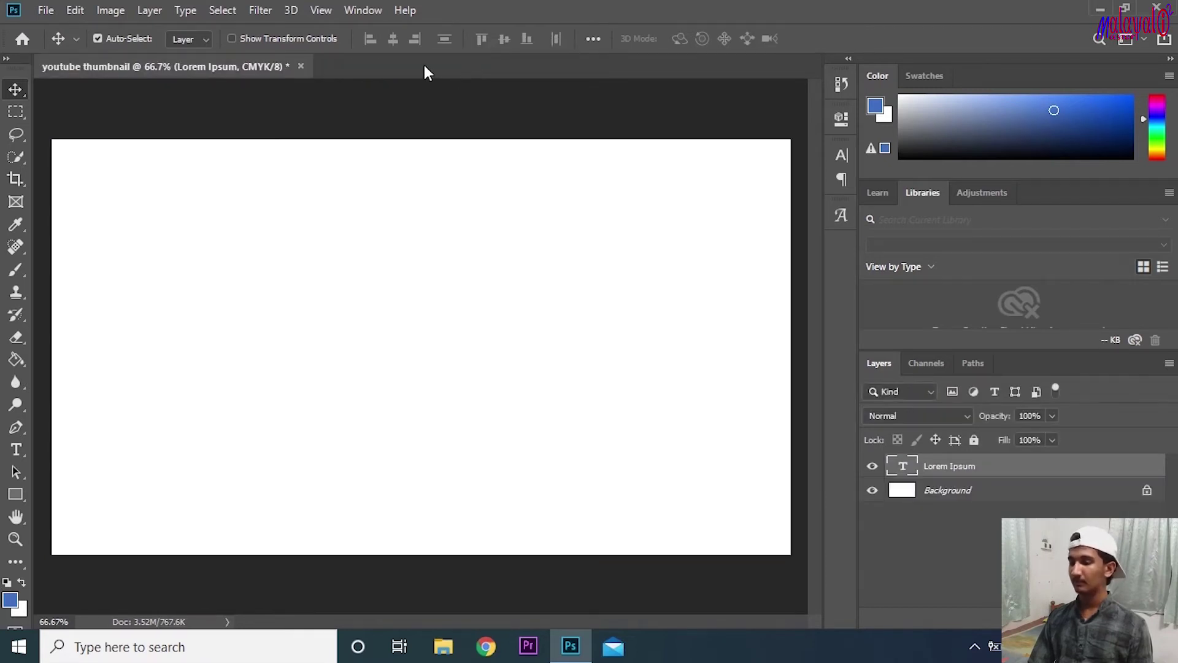
left_click(990, 470, "ctrl")
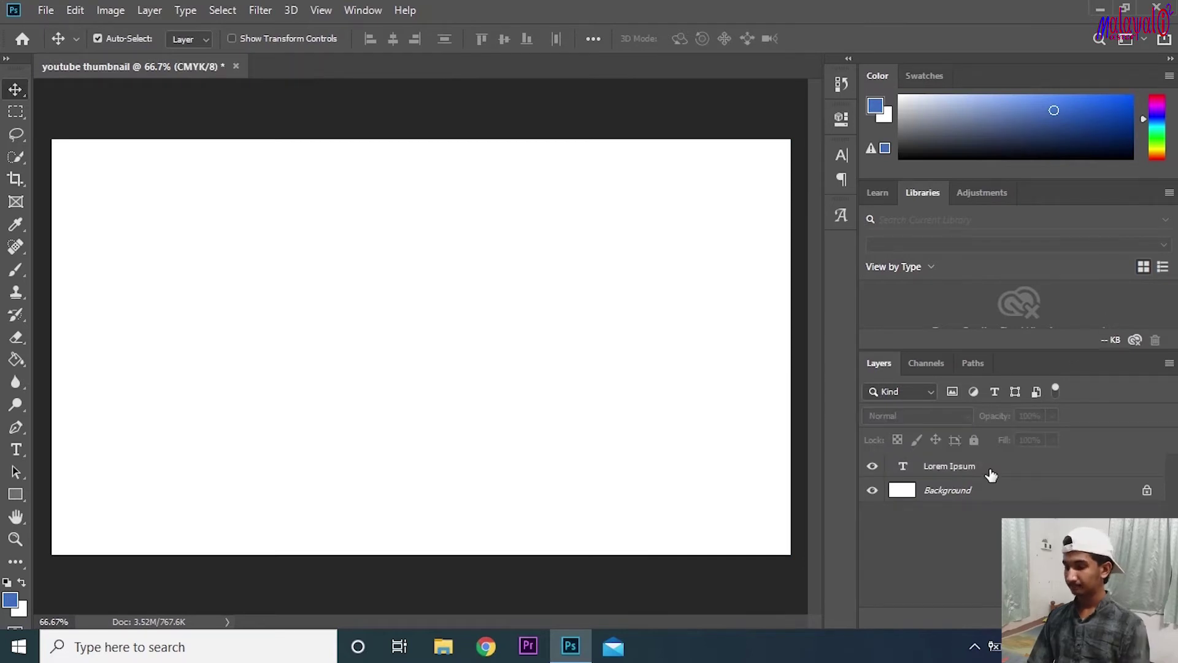
left_click(946, 471)
key("Delete")
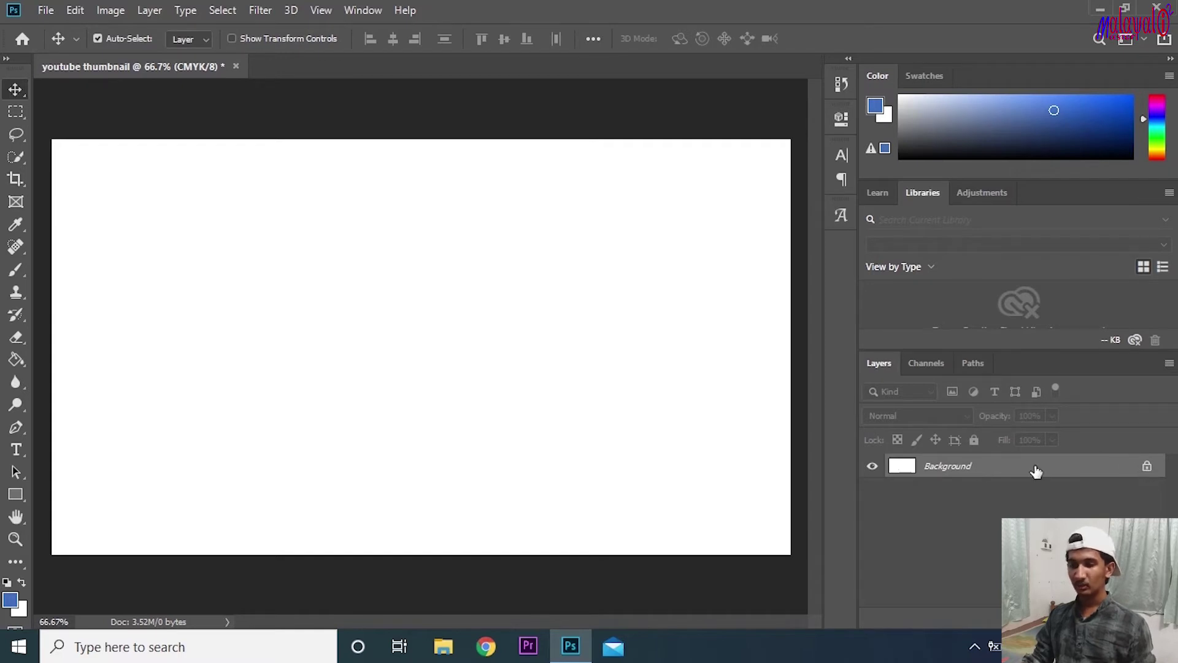
Try repeatedly to move the locked Background layer on the canvas, declining its conversion to a normal layer
left_click_drag(386, 305, 485, 372)
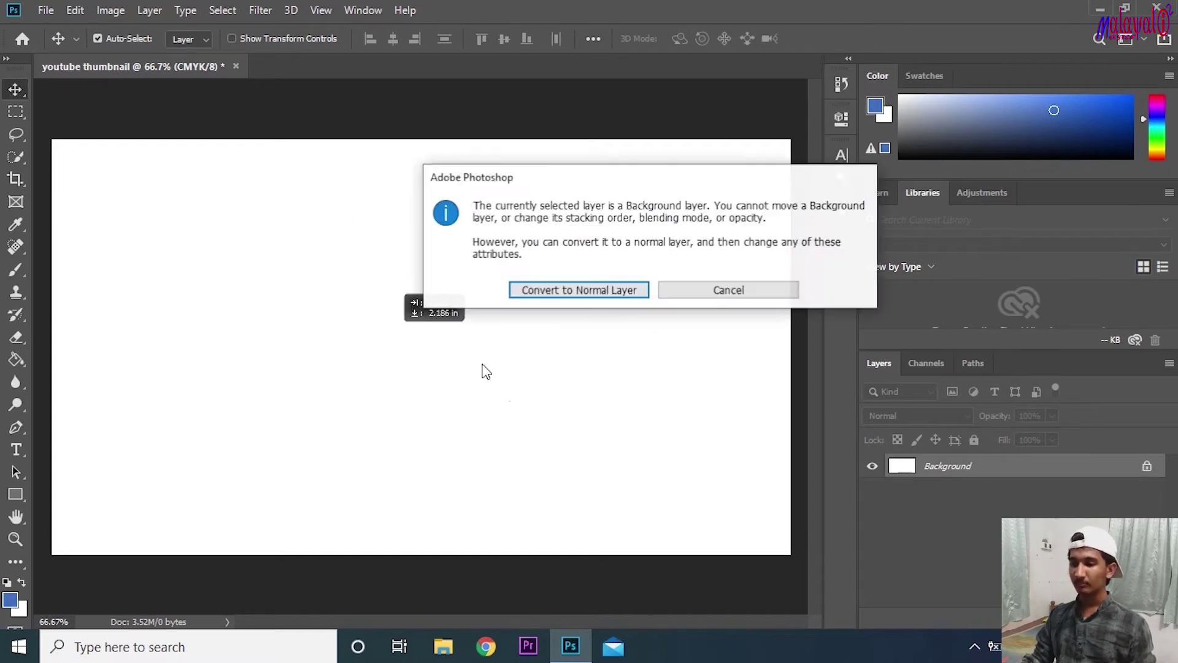
left_click(757, 289)
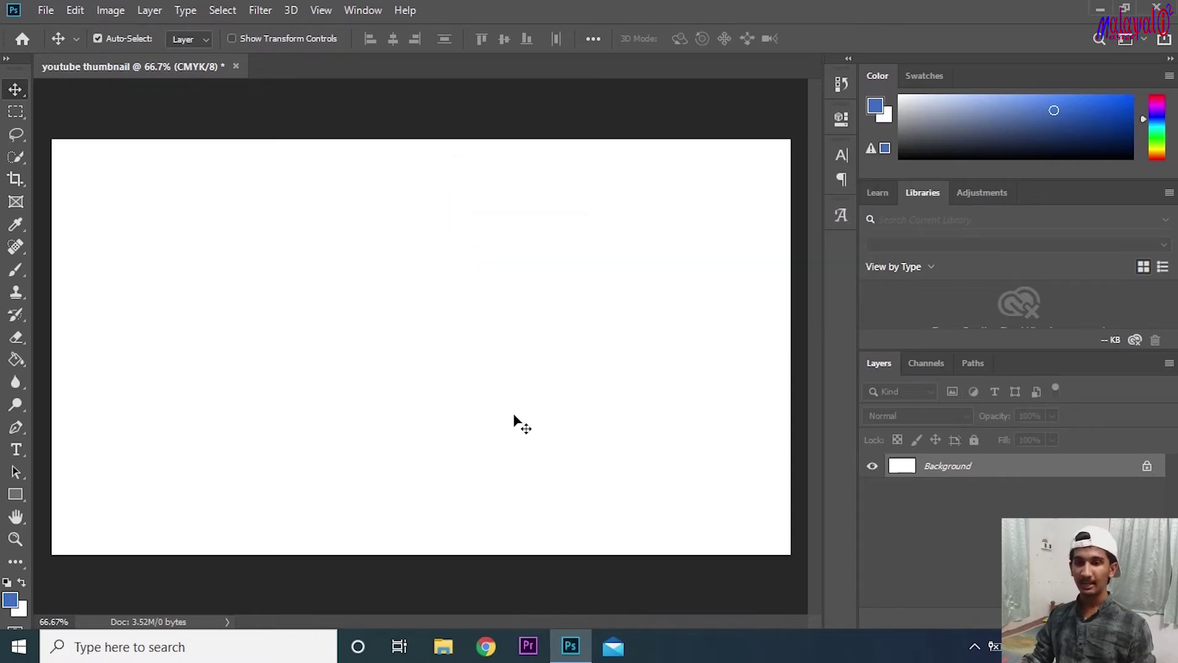
left_click_drag(408, 345, 497, 394)
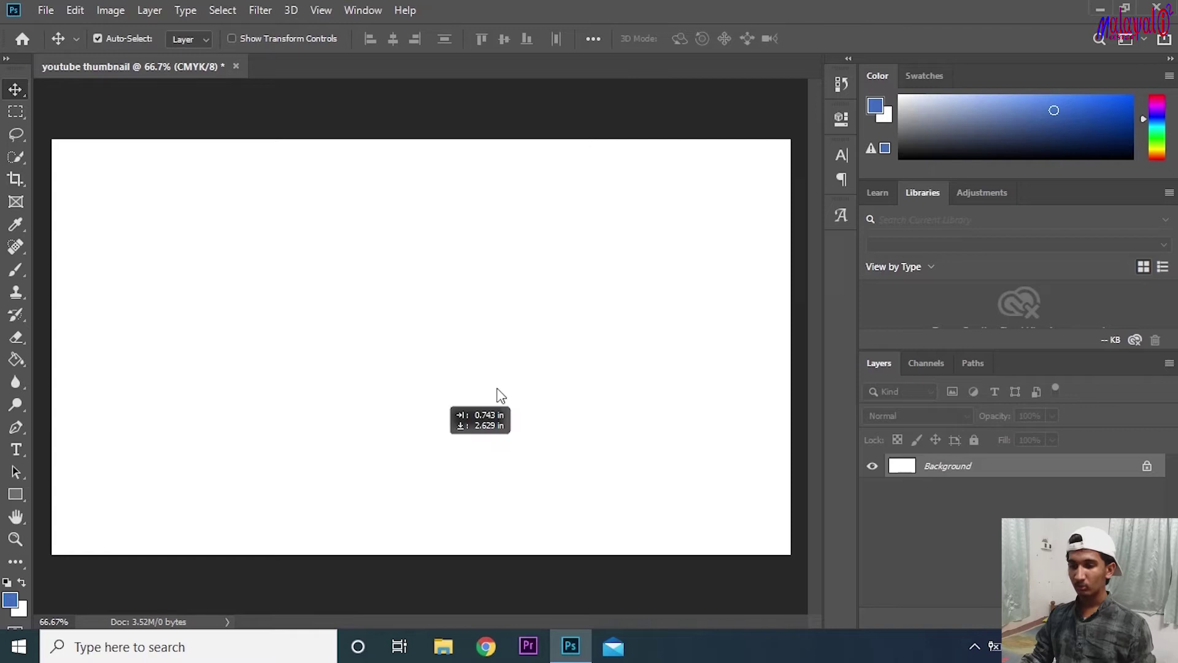
left_click(705, 286)
left_click_drag(614, 295, 531, 270)
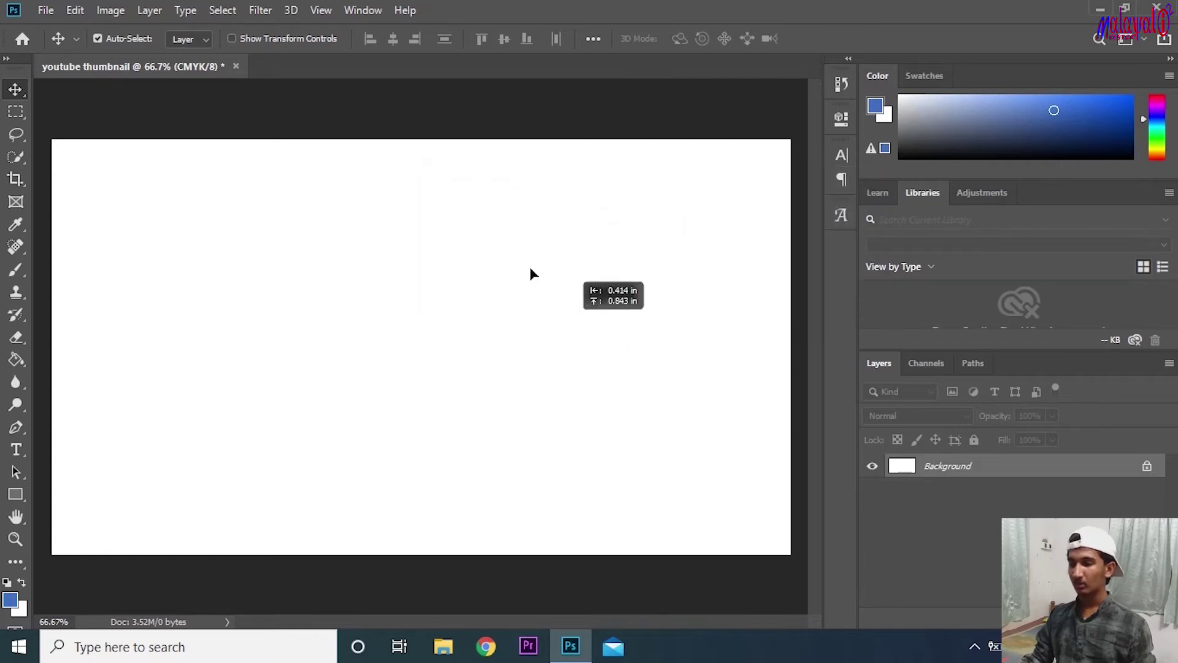
left_click(745, 291)
left_click_drag(730, 329, 581, 445)
left_click(727, 287)
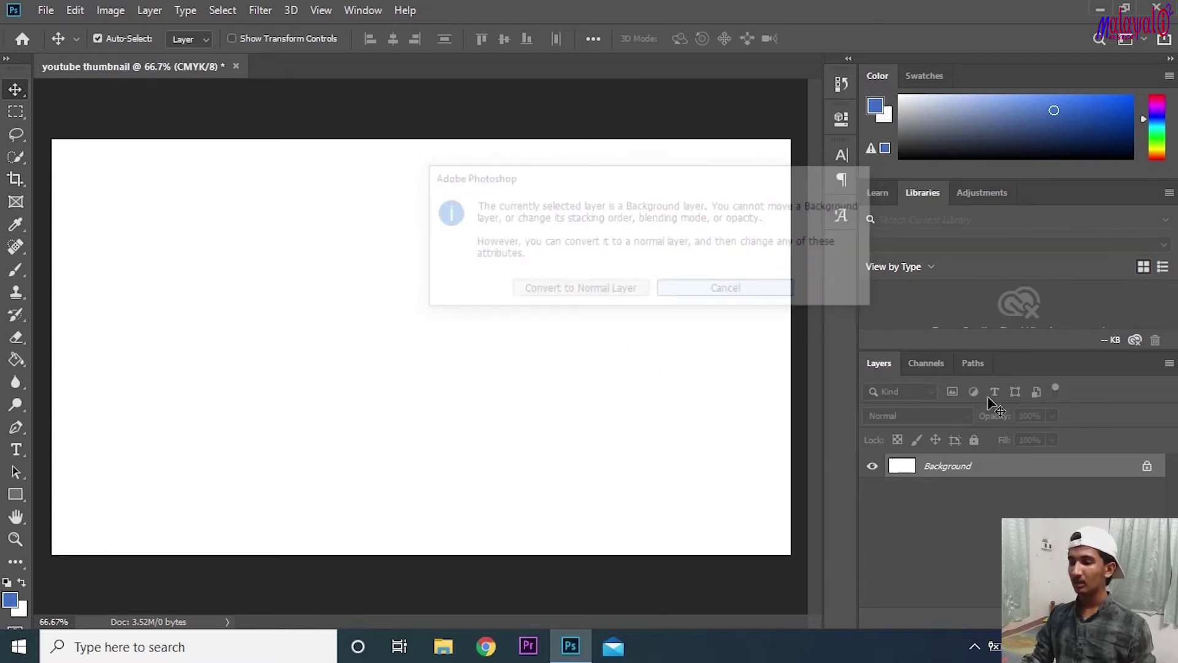
Unlock the Background layer and try moving it on the canvas
left_click(1147, 466)
mouse_move(543, 348)
left_mouse_down()
mouse_move(581, 448)
mouse_move(555, 411)
mouse_move(683, 368)
mouse_move(605, 374)
mouse_move(547, 355)
left_mouse_up()
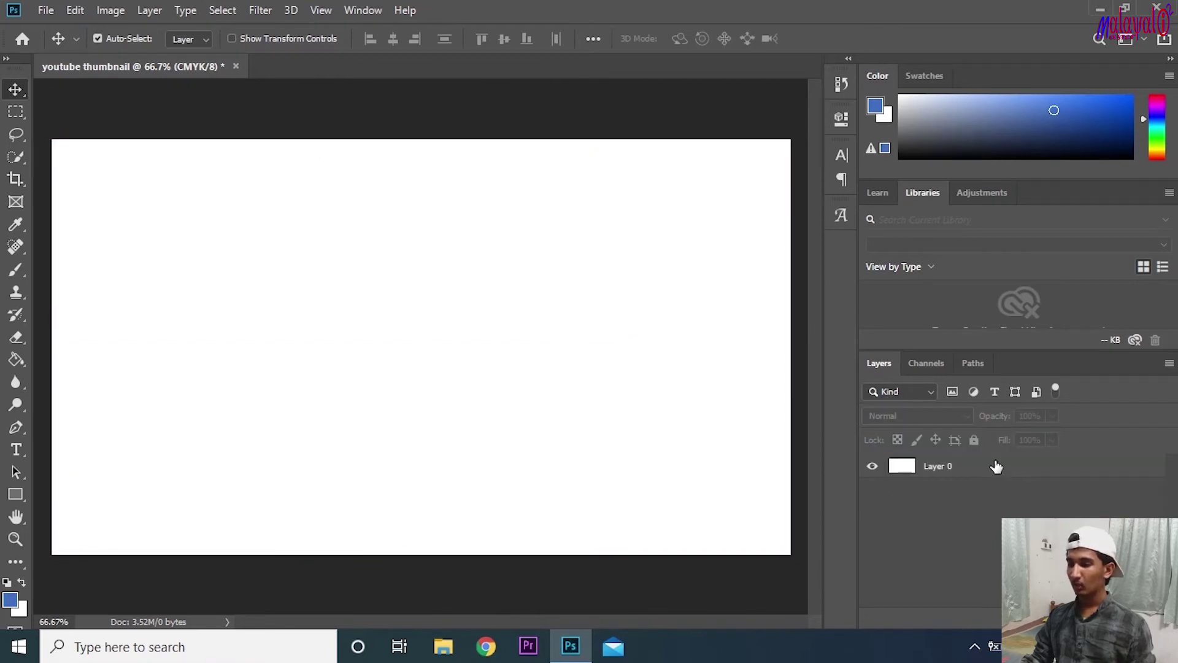
Lock all attributes of Layer 0, and toggle the layer's visibility off and on
left_click(974, 440)
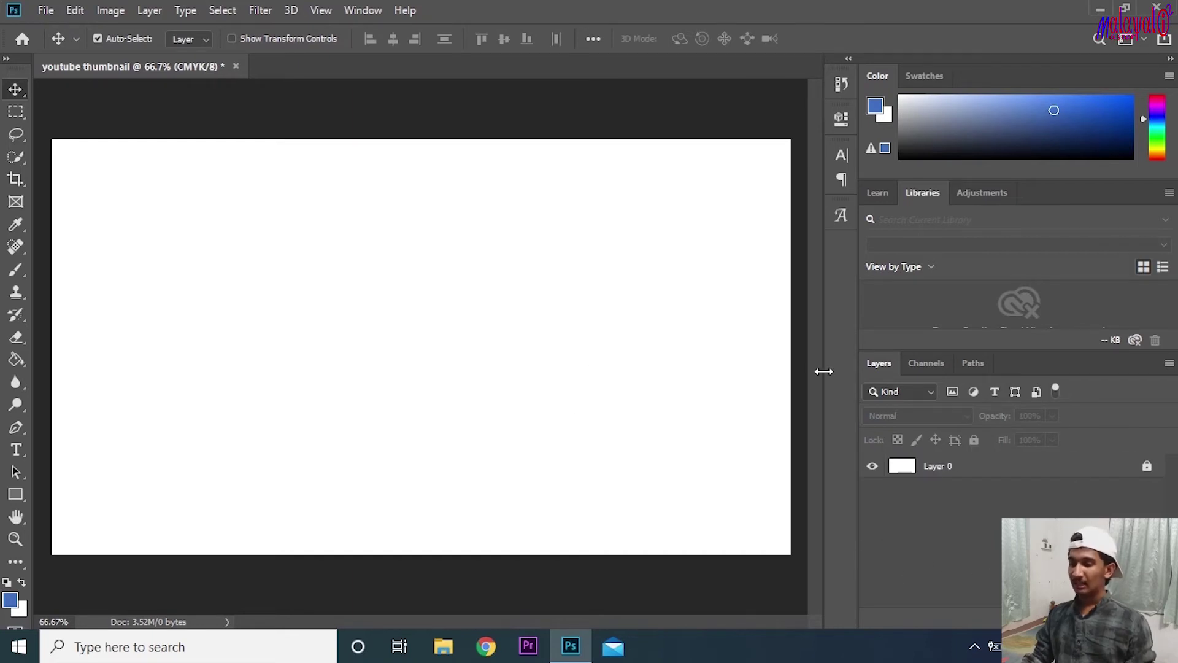
left_click(1037, 466)
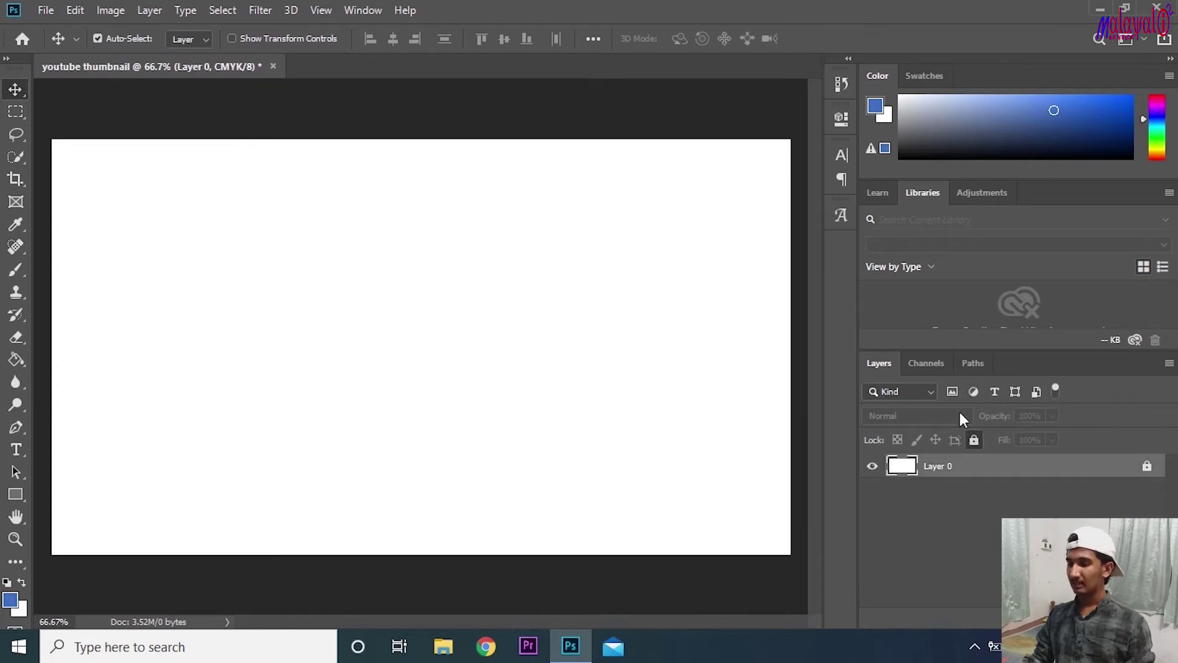
left_click(874, 471)
left_click(874, 471)
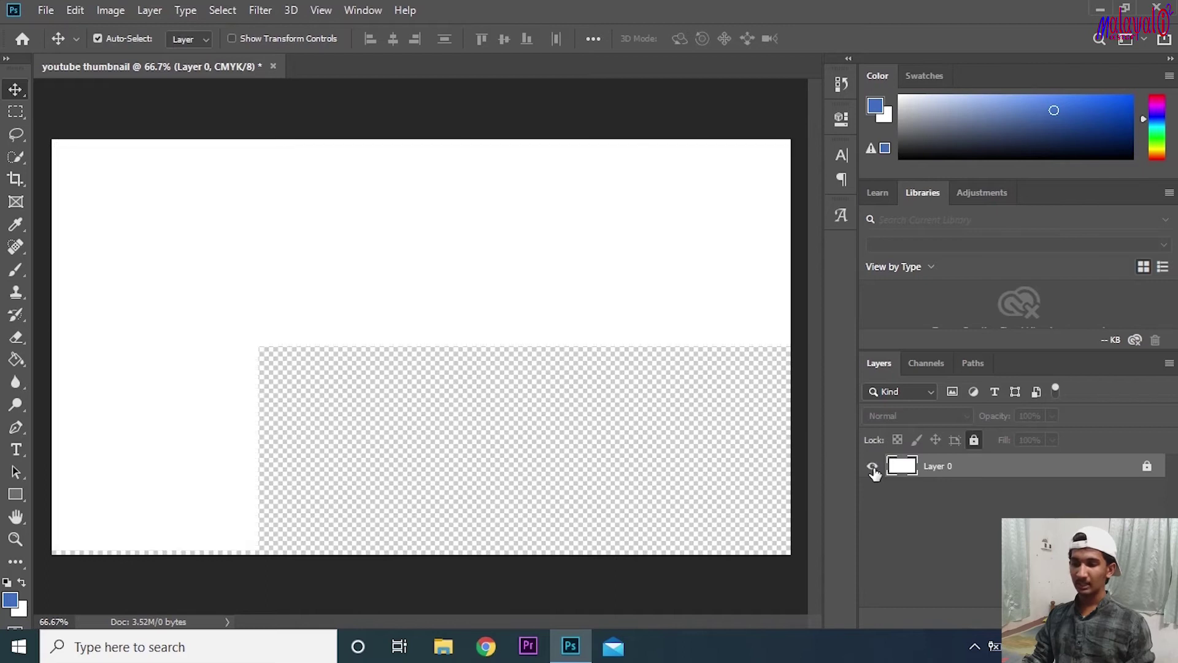
Toggle the visibility of Layer 0 off and on repeatedly, leaving it visible, and deselect the layer
left_click(874, 471)
left_click(874, 471)
left_click(874, 472)
left_click(874, 471)
left_click(878, 497)
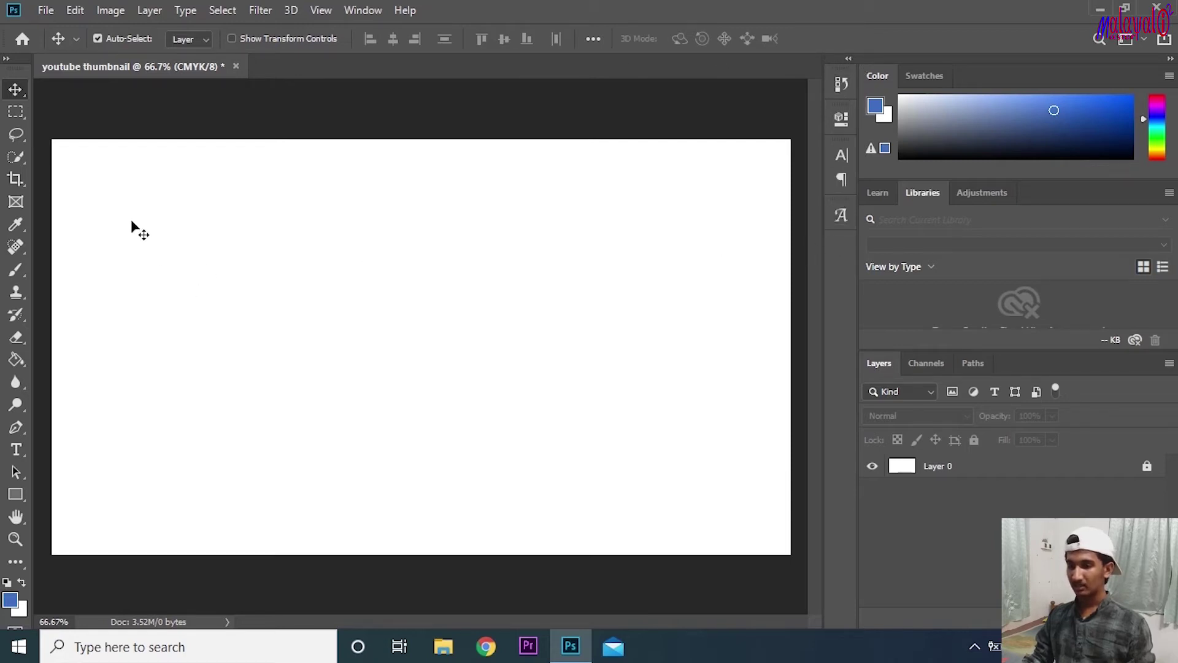
Set the character font size to 14 pt with Metrics kerning, and collapse the character settings
left_click(842, 156)
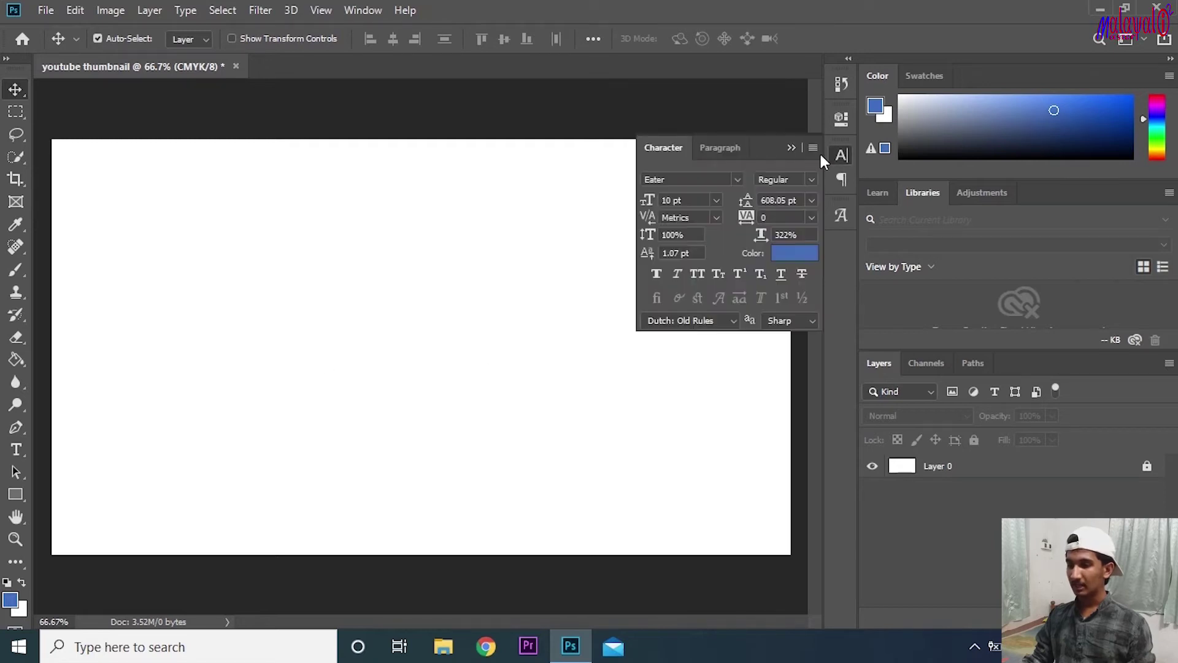
left_click(716, 201)
left_click(709, 316)
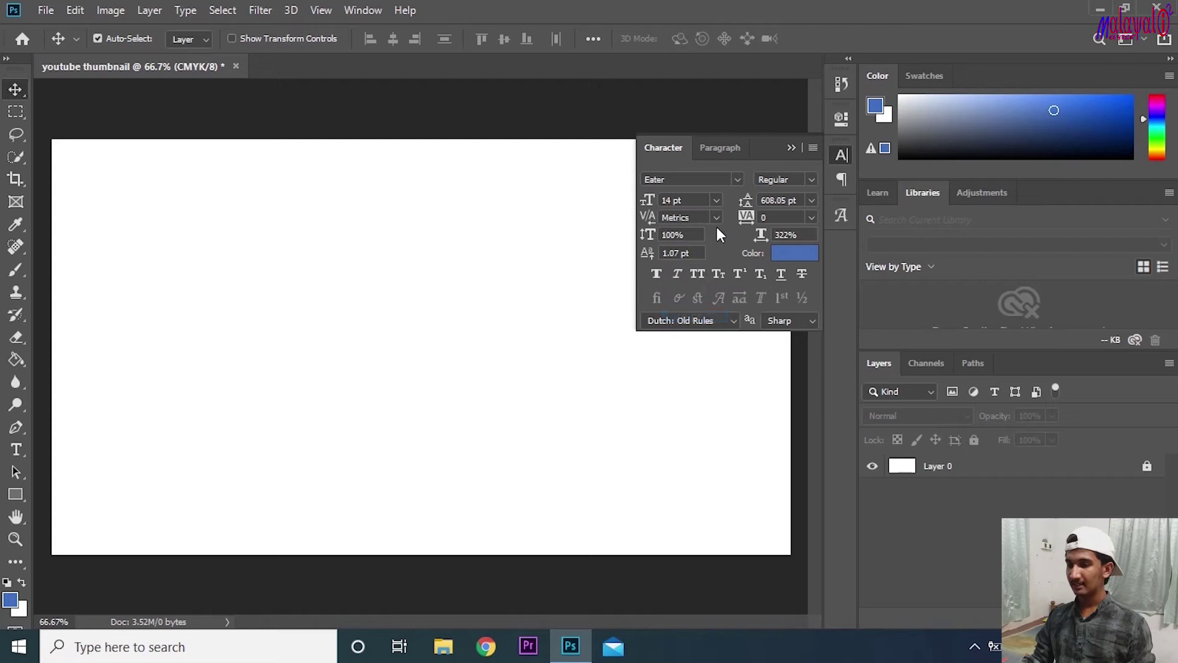
left_click(716, 217)
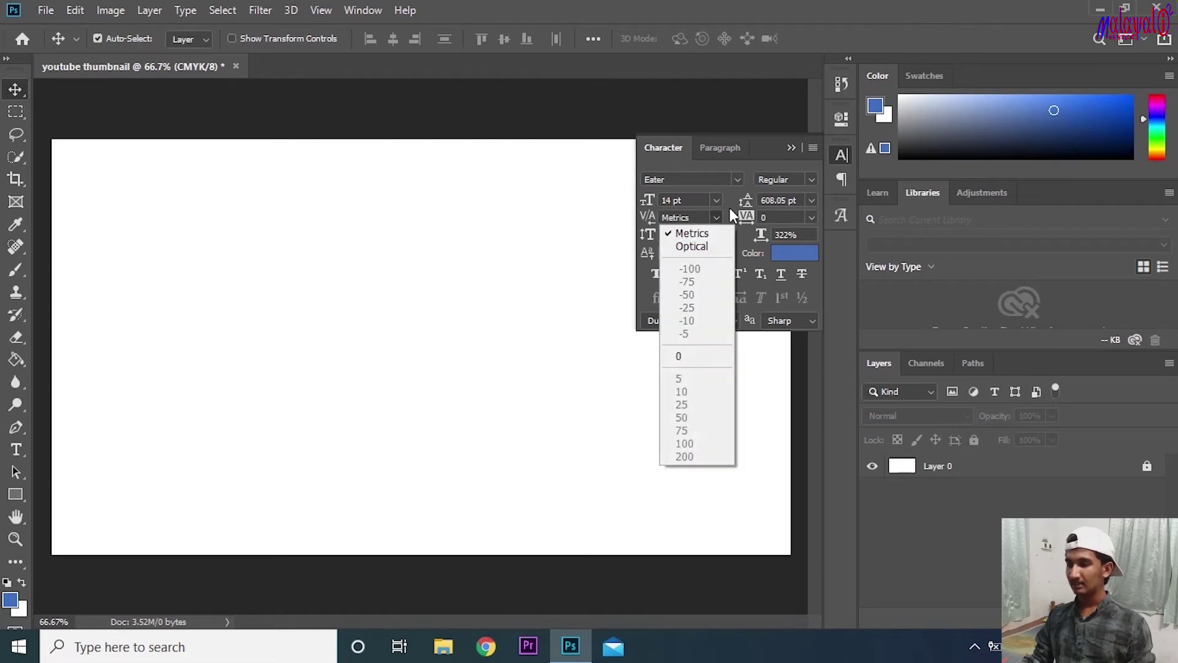
left_click(701, 240)
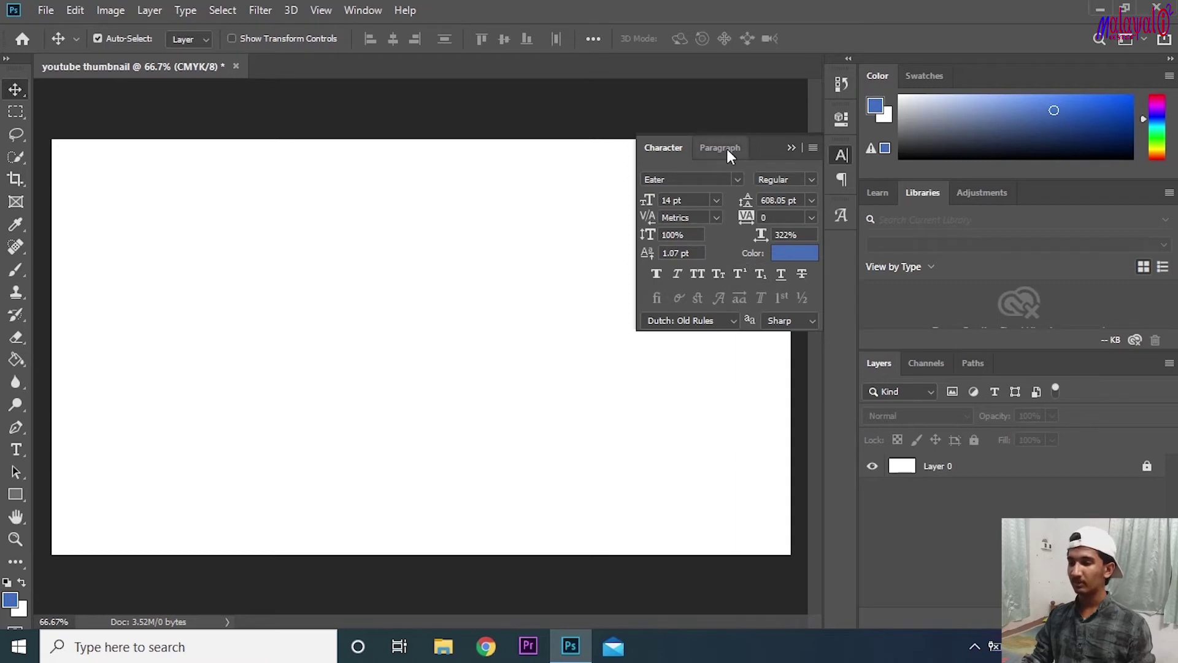
left_click(790, 146)
Check the paragraph settings and choose a darker blue as the foreground color
left_click(840, 180)
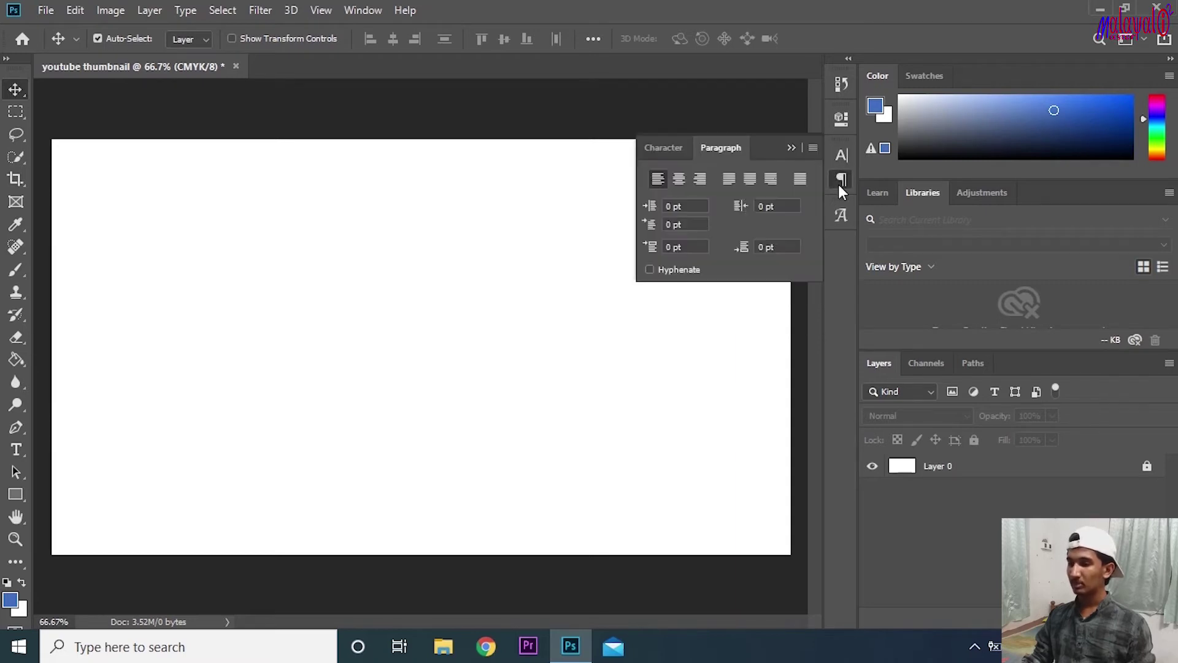
left_click(791, 147)
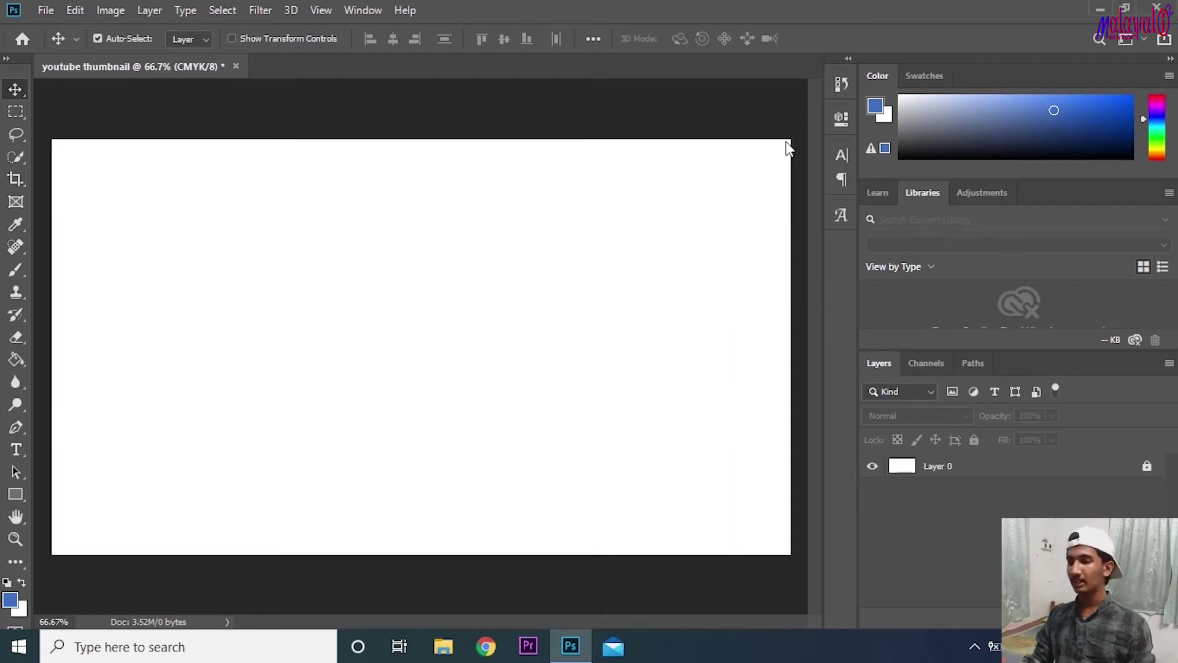
mouse_move(1073, 121)
left_mouse_down()
mouse_move(1129, 94)
mouse_move(1024, 124)
mouse_move(1109, 123)
mouse_move(1077, 131)
left_mouse_up()
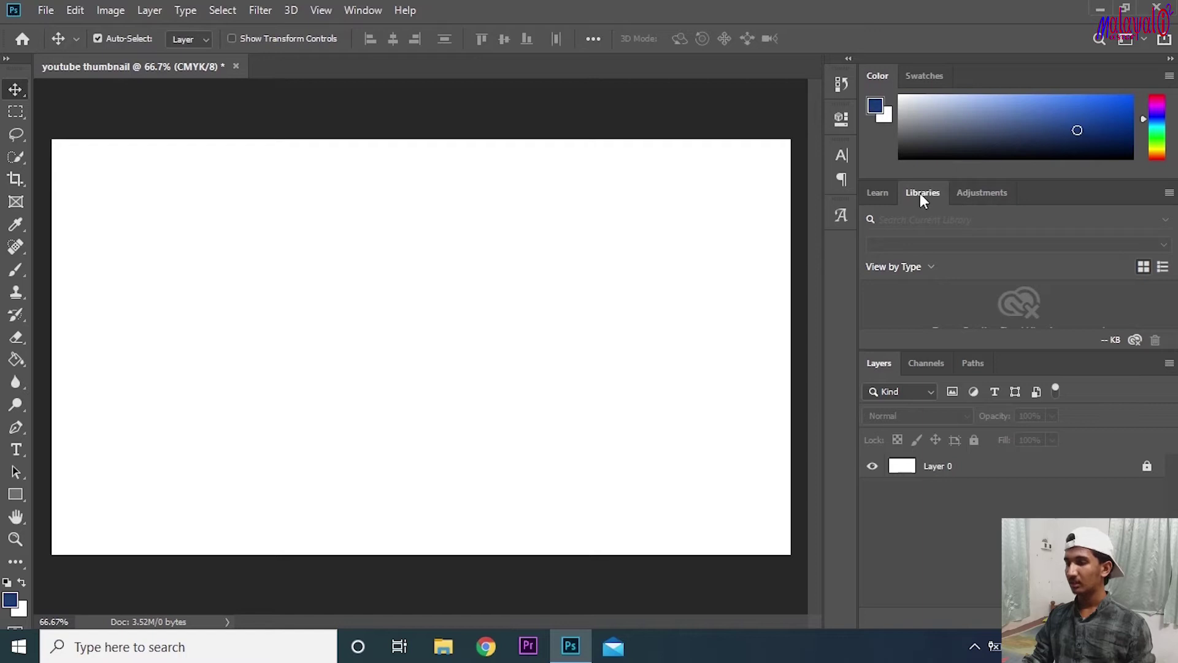
Browse the Learn, Libraries and Adjustments panels, detaching the Adjustments panel and docking it back into its group
left_click(879, 194)
left_click(981, 193)
left_click(924, 193)
left_click(884, 192)
left_click(927, 192)
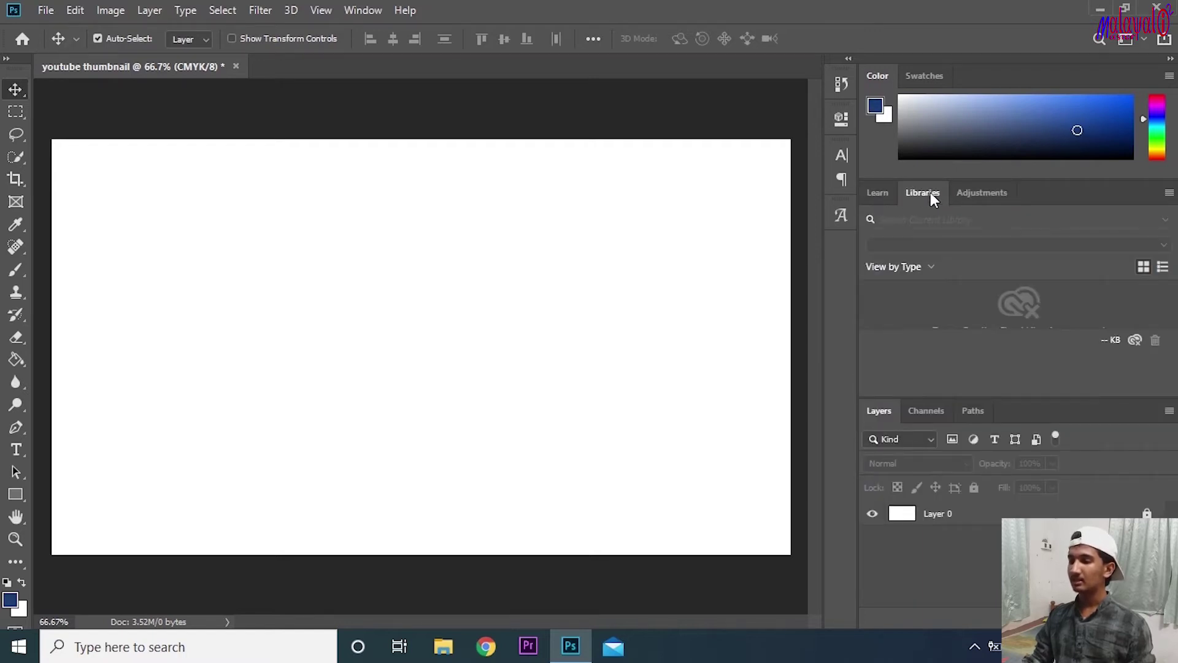
left_click(985, 193)
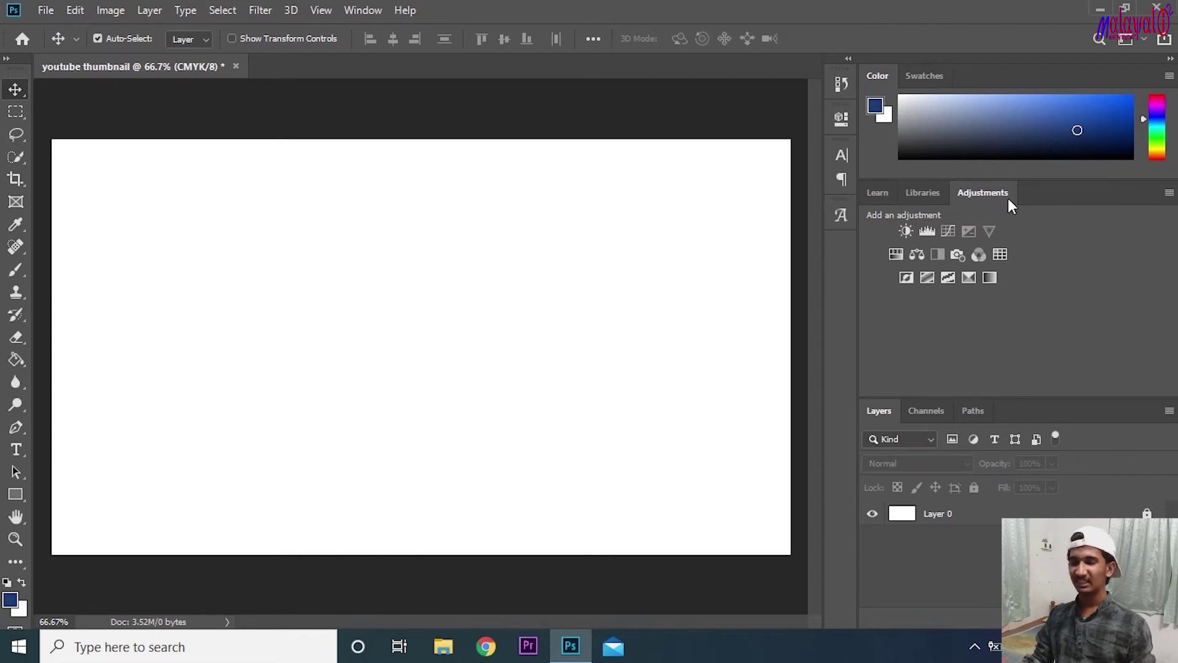
left_click_drag(984, 190, 996, 277)
left_click_drag(998, 279, 981, 200)
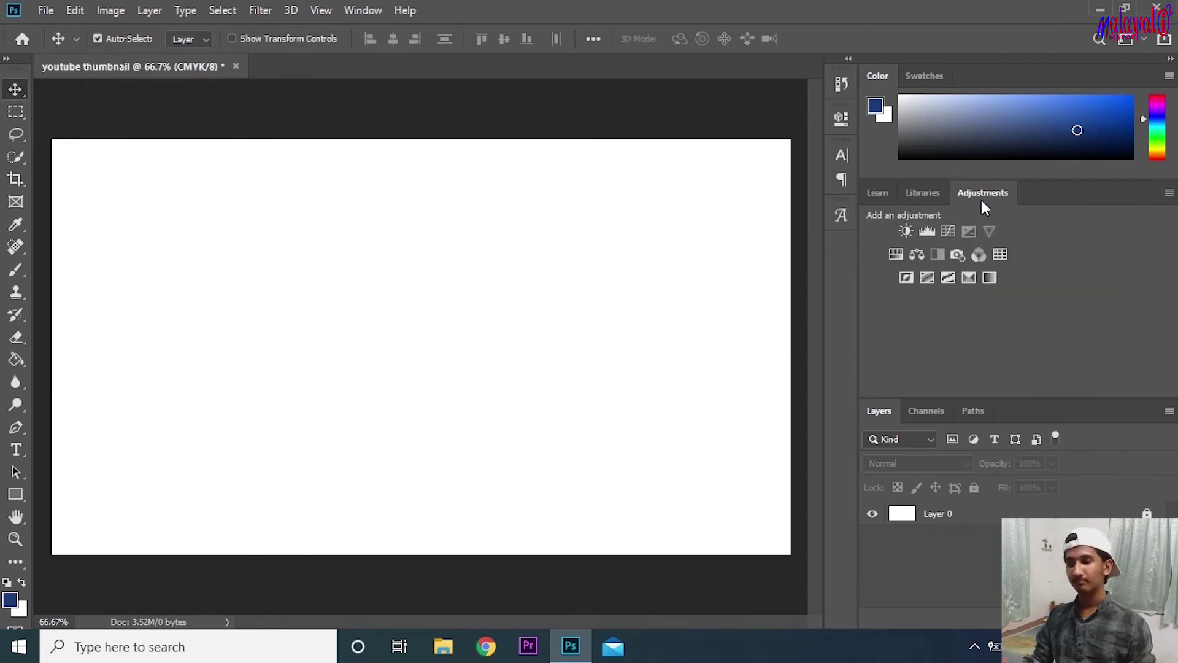
left_click(909, 193)
left_click(877, 192)
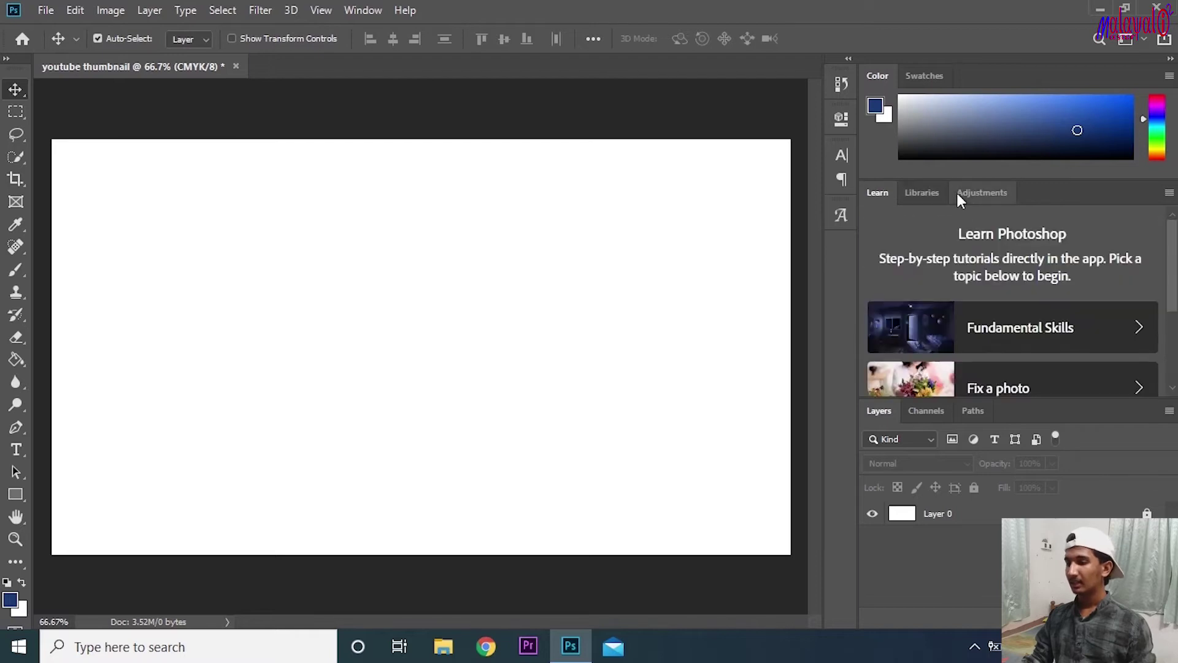
left_click(965, 193)
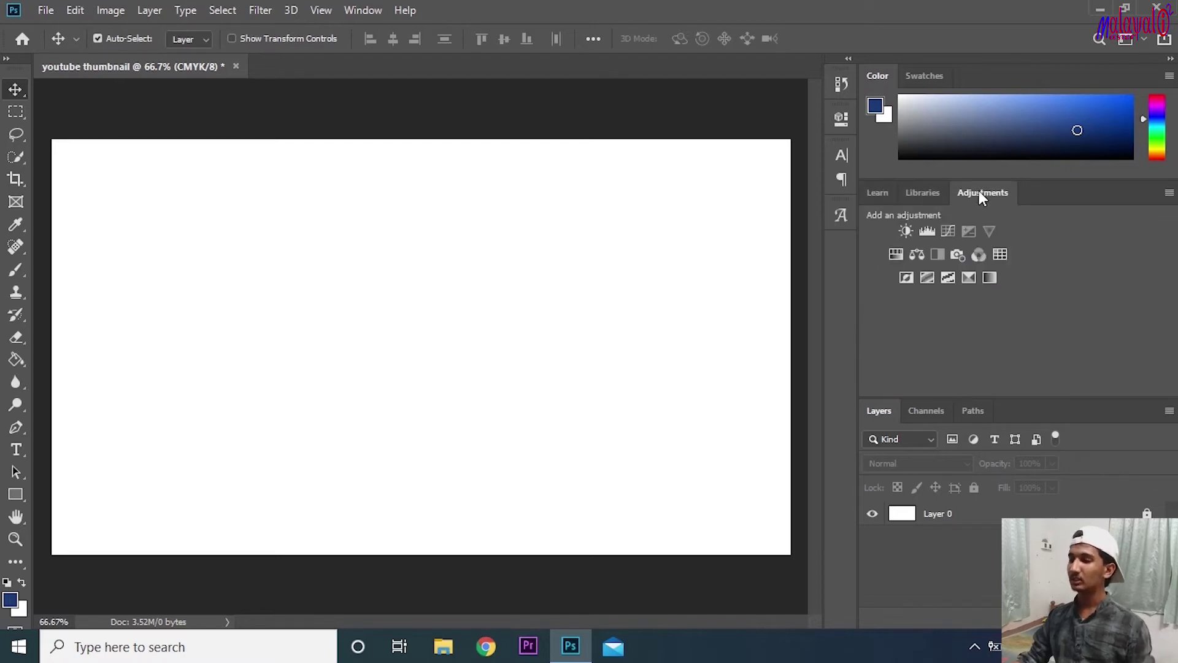
Close the Adjustments, Libraries and Learn panels one by one
right_click(988, 193)
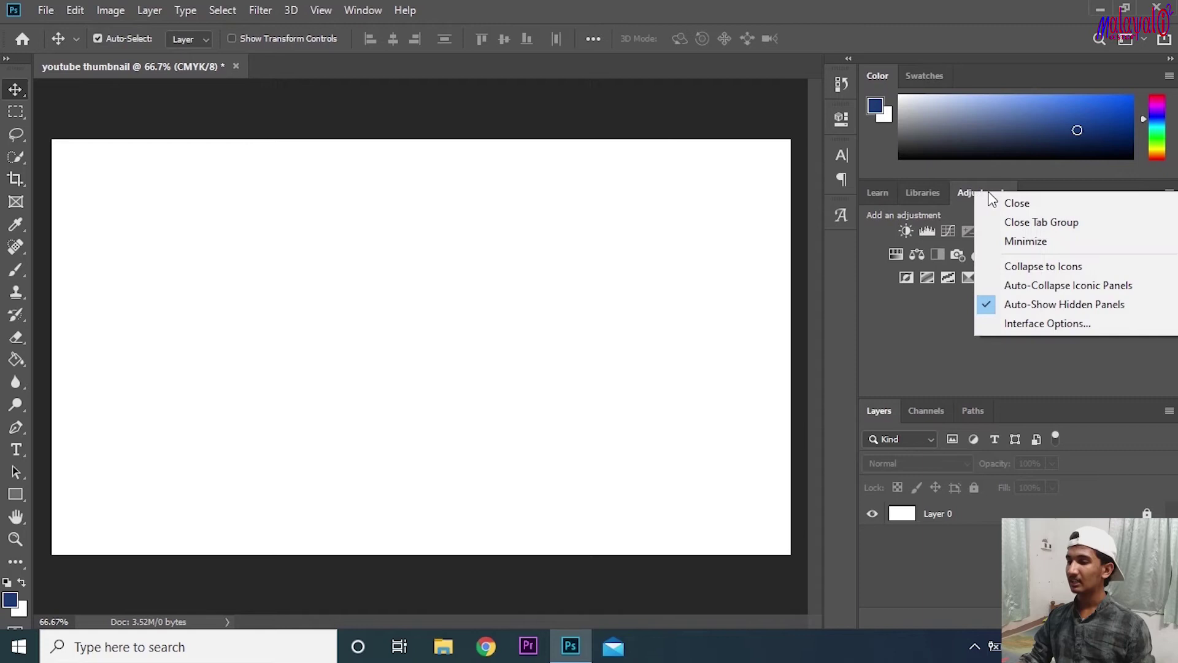
left_click(1033, 201)
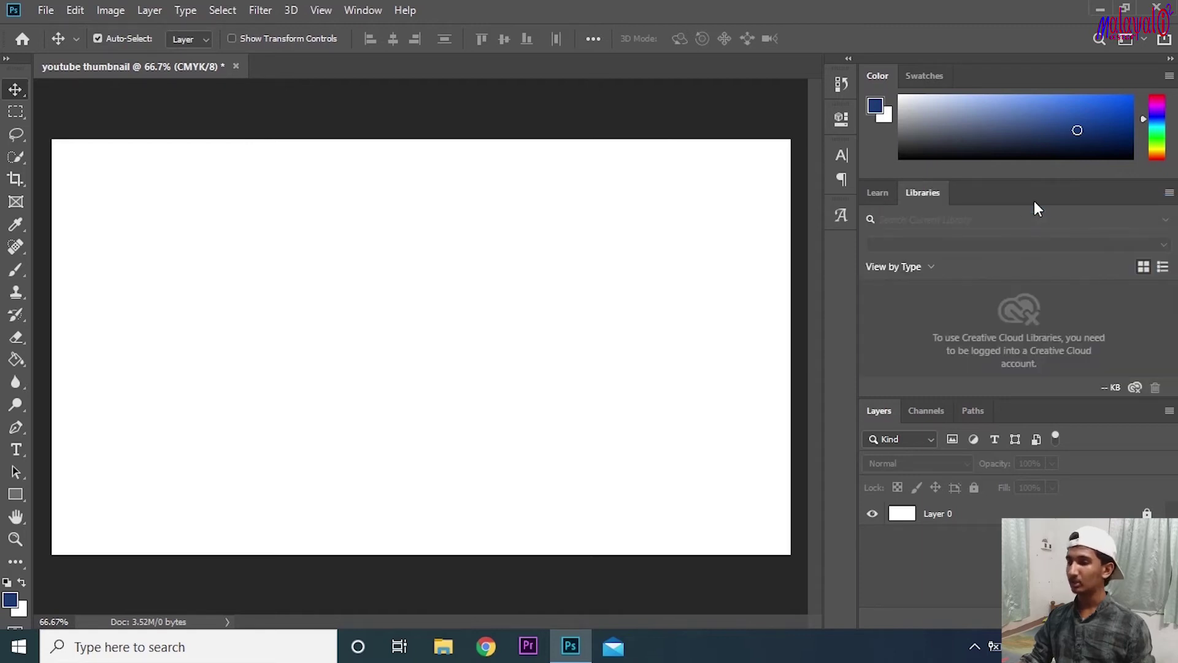
right_click(930, 192)
left_click(960, 201)
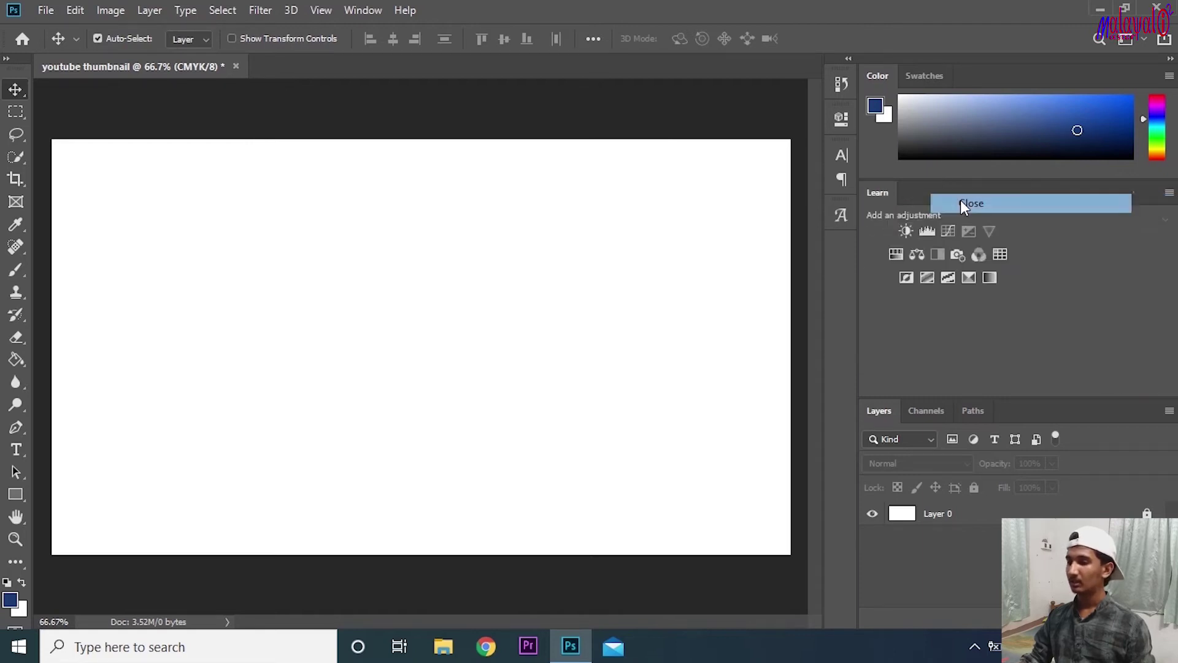
right_click(877, 193)
left_click(930, 204)
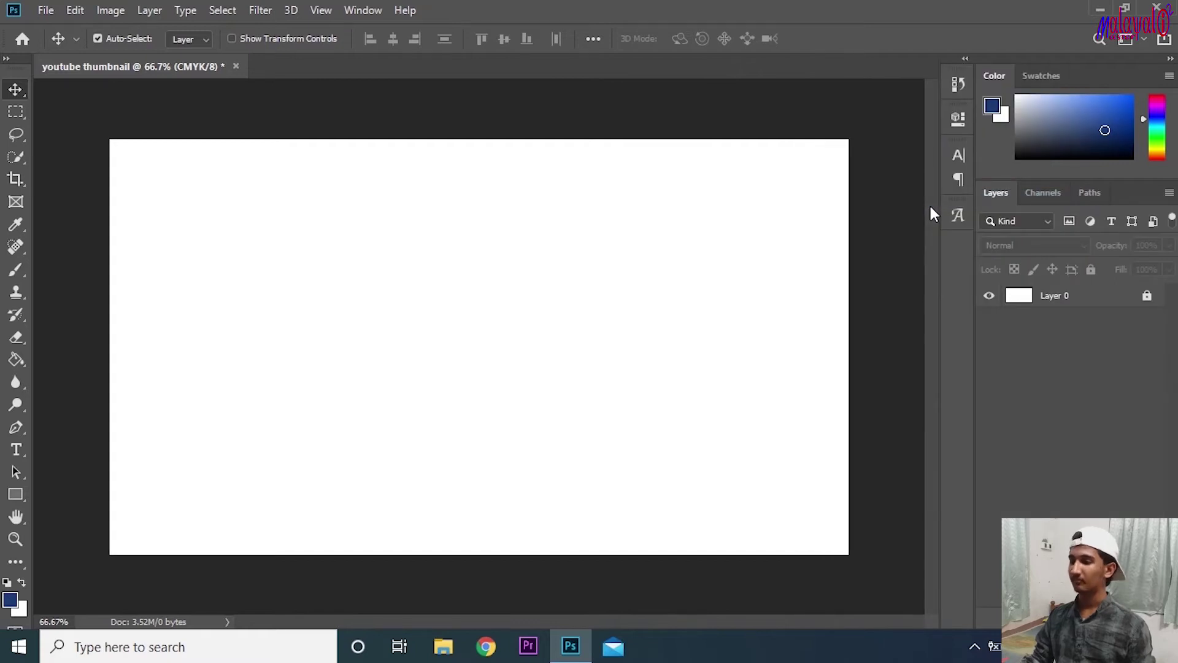
Look through the Channels and Paths panels and return to the Layers panel
left_click(1044, 192)
left_click(1089, 192)
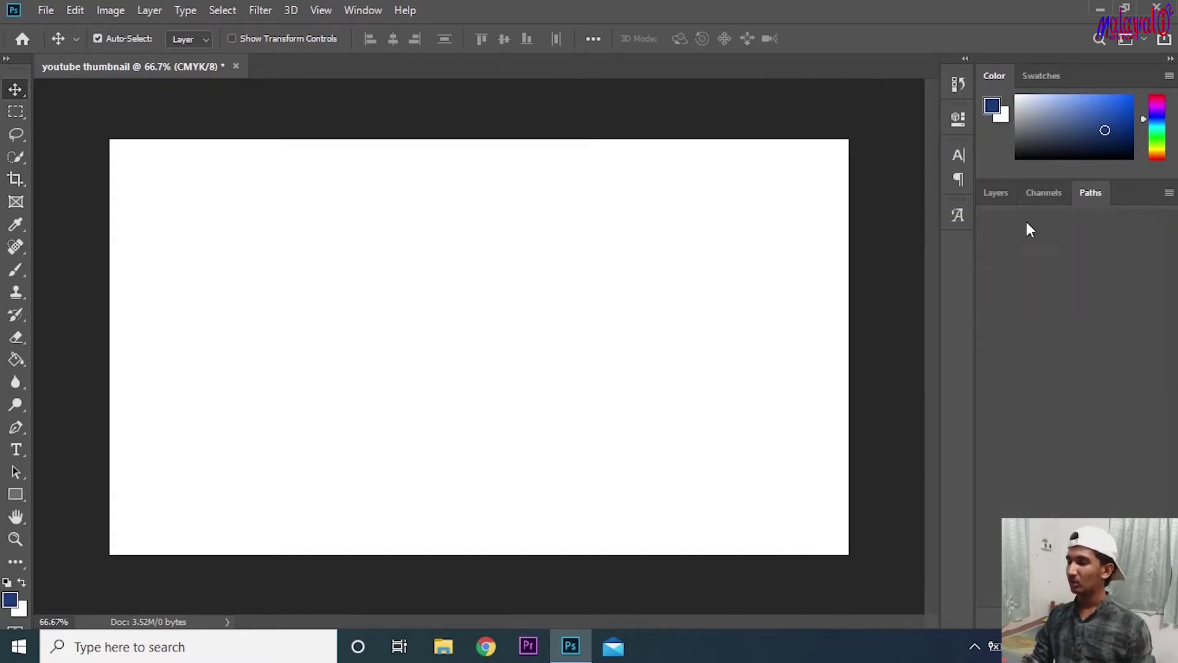
left_click(996, 194)
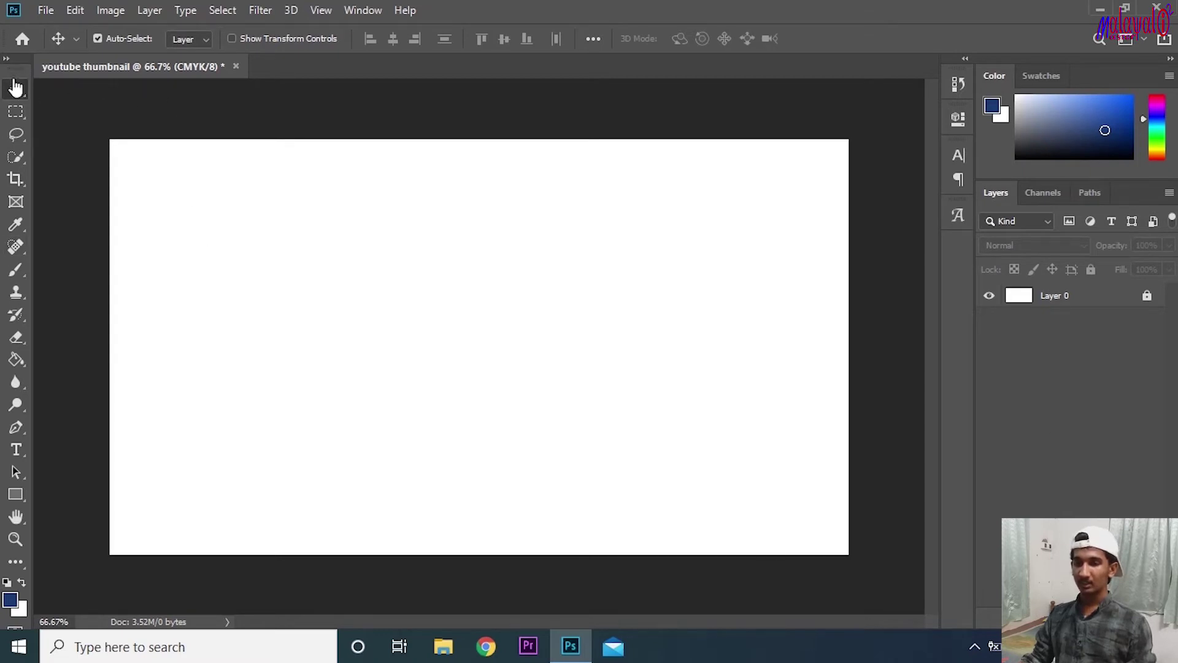
Detach and close the Tools panel, and restore it docked together with the Modifier Keys panel
left_click_drag(24, 60, 233, 119)
left_click(230, 116)
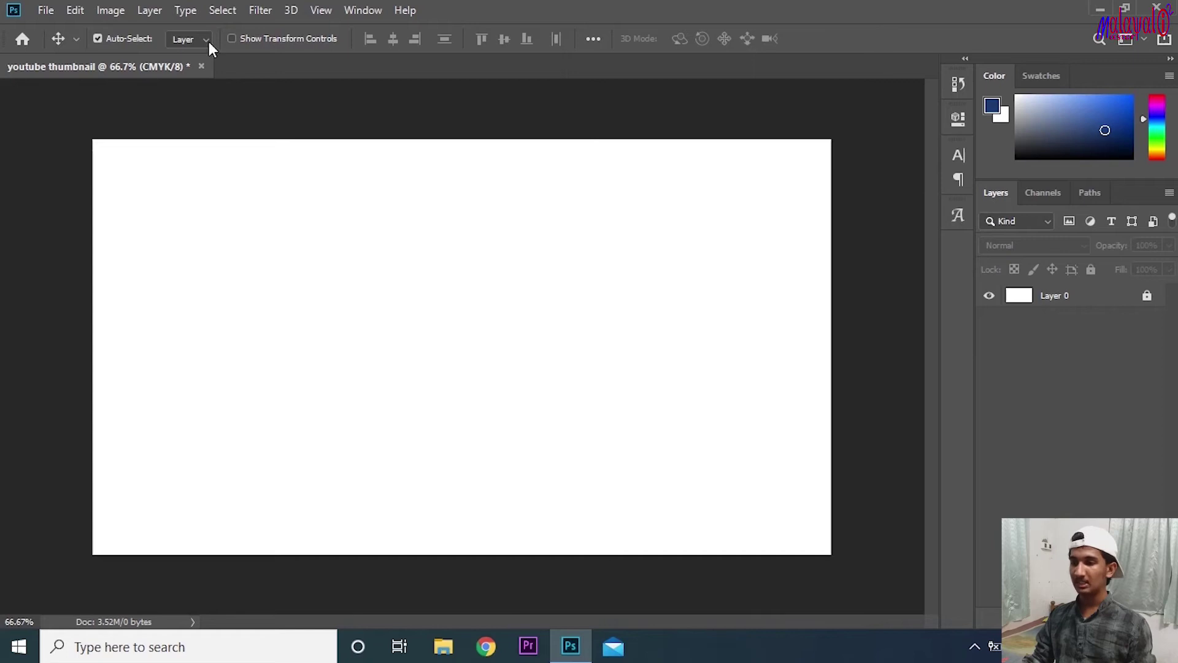
left_click(364, 11)
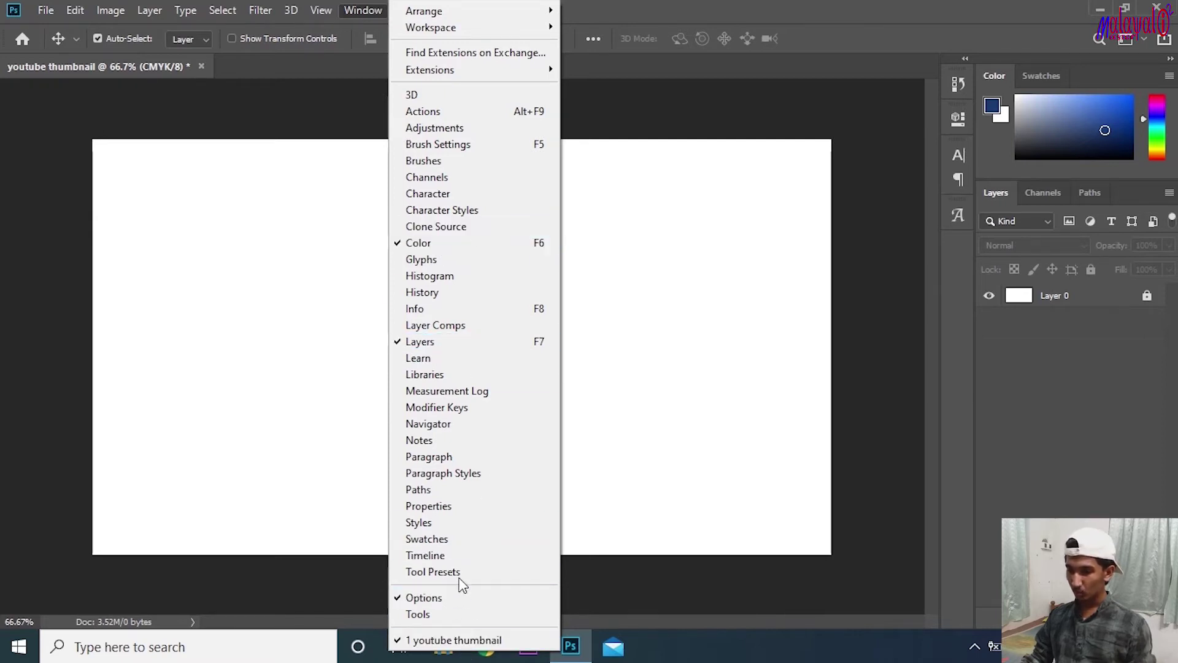
left_click(465, 408)
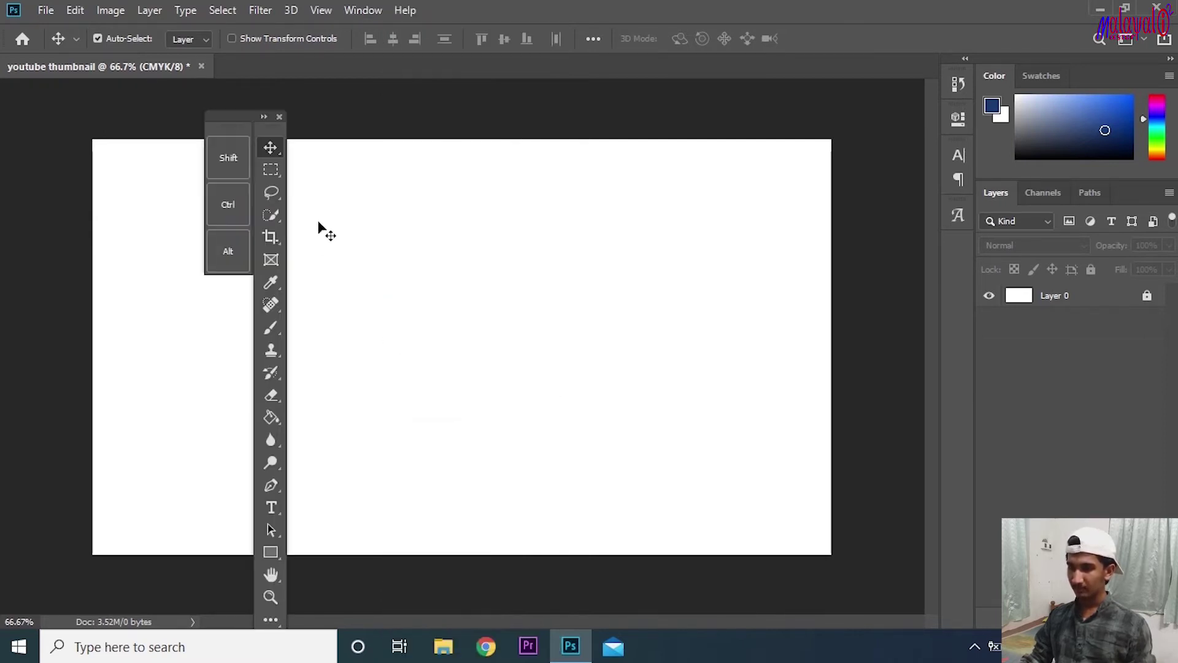
left_click_drag(265, 123, 2, 78)
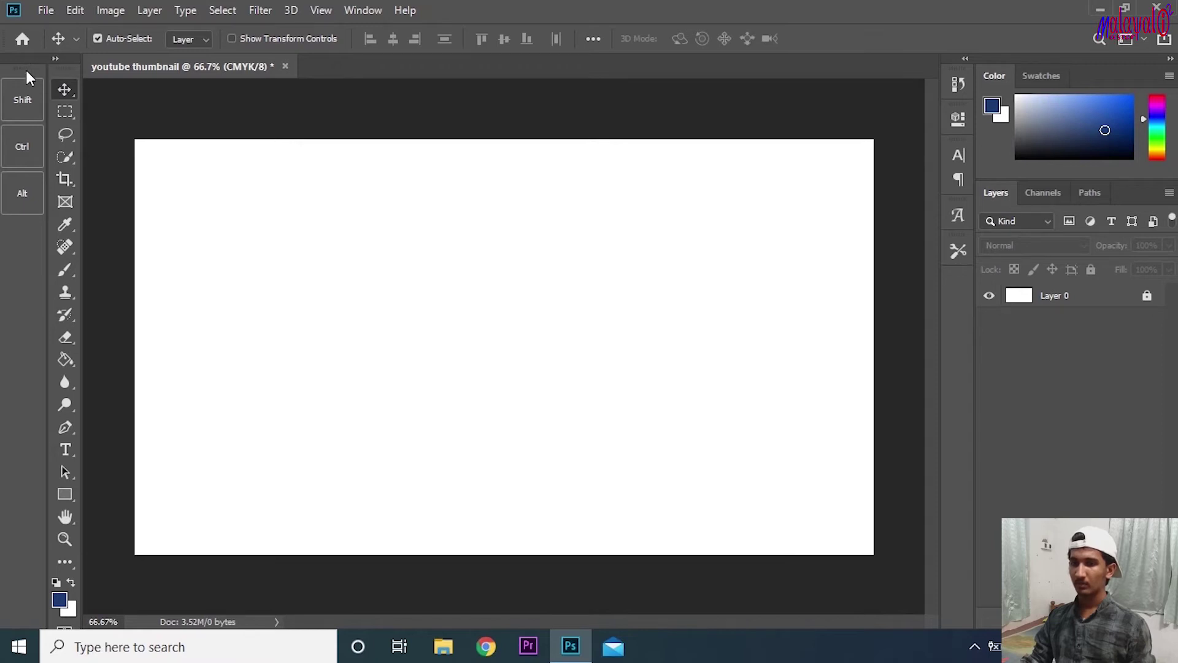
Undock and close the Modifier Keys panel, and check the list of available panels
left_click_drag(38, 67, 387, 209)
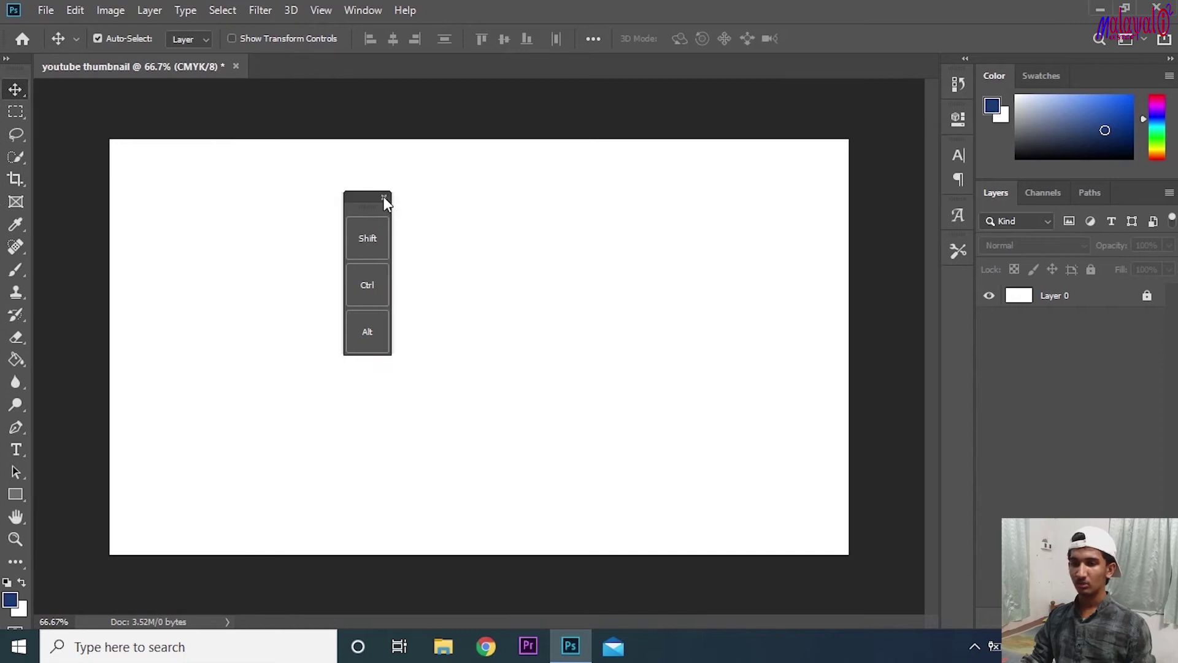
left_click(384, 198)
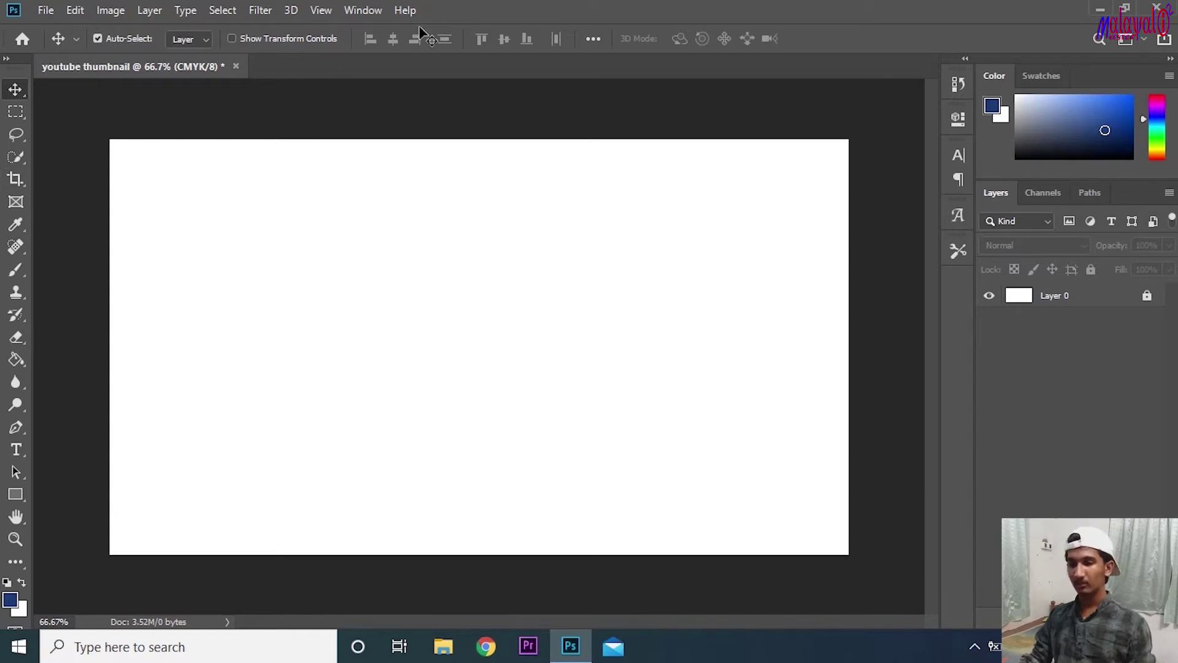
left_click(375, 9)
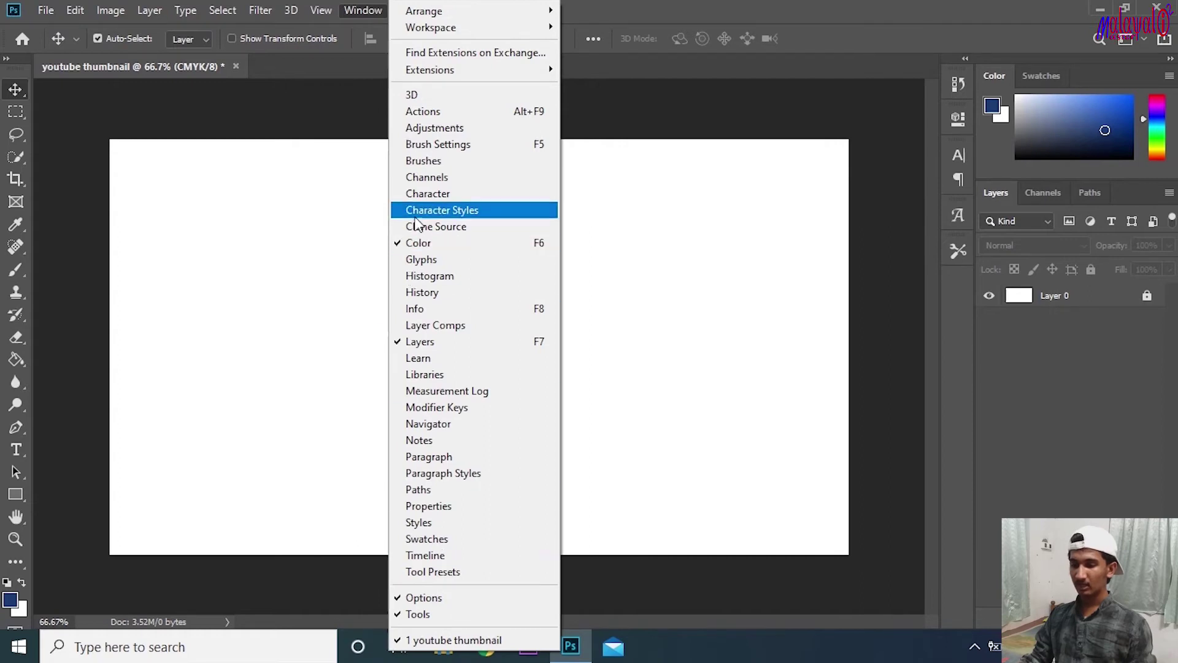
left_click(947, 245)
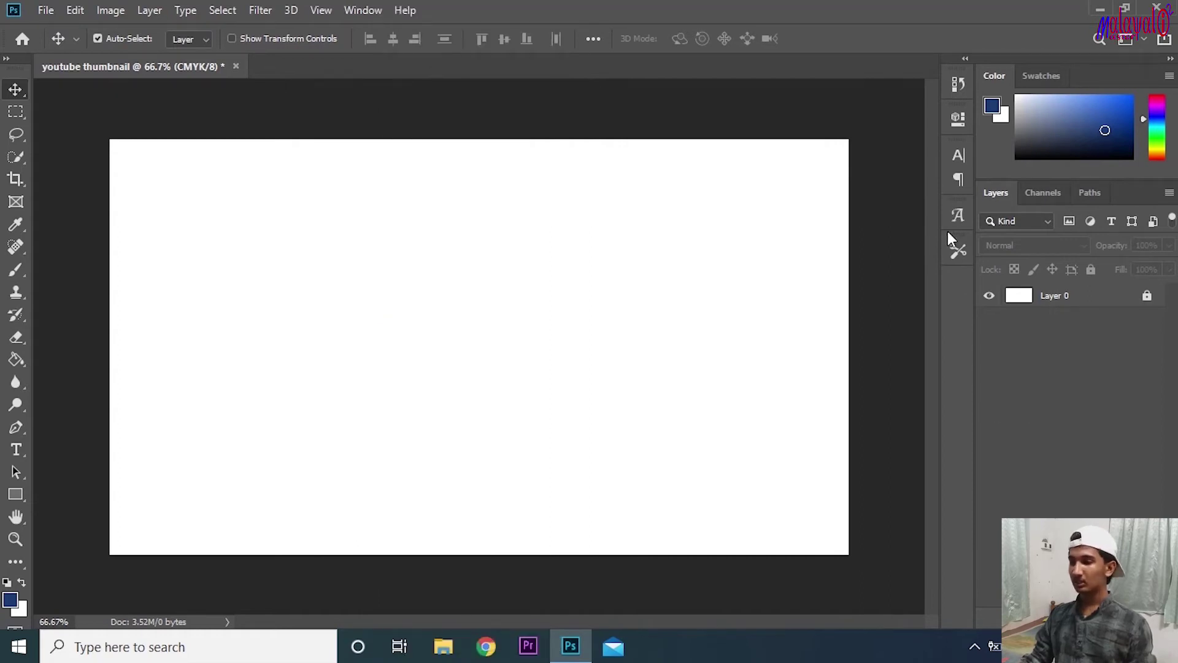
Detach the Swatches, Color, Layers, Channels, Paths and Character panels and scatter them as floating panels over the canvas
left_click_drag(1044, 76, 320, 33)
left_click_drag(997, 77, 696, 374)
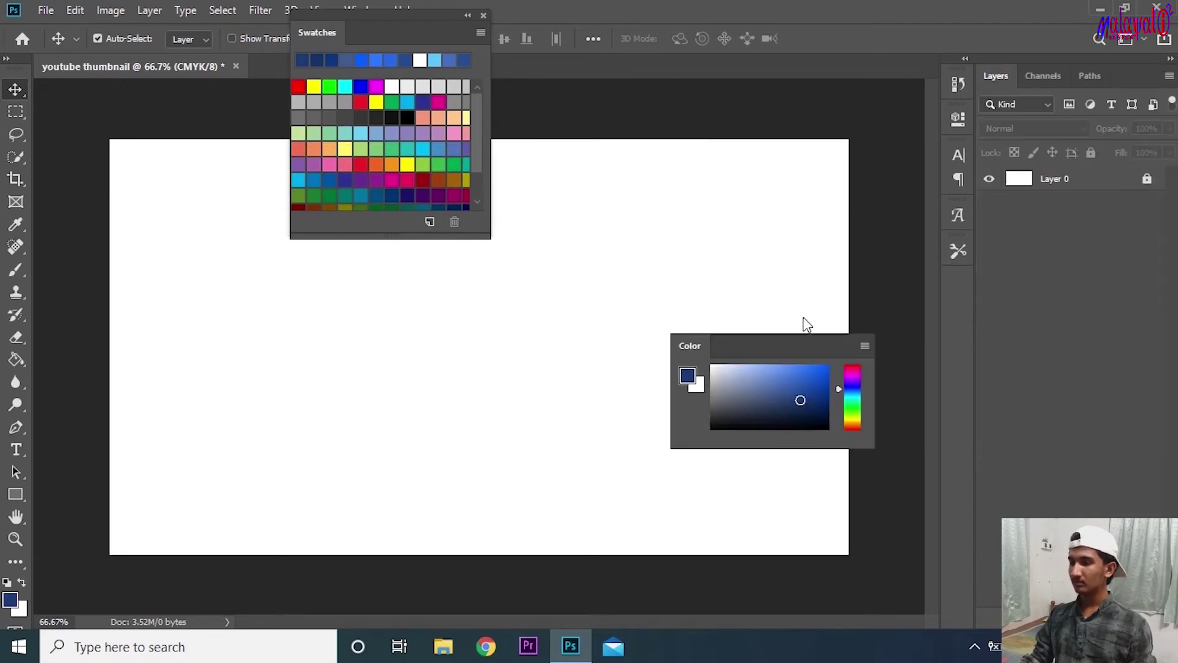
left_click_drag(995, 76, 276, 263)
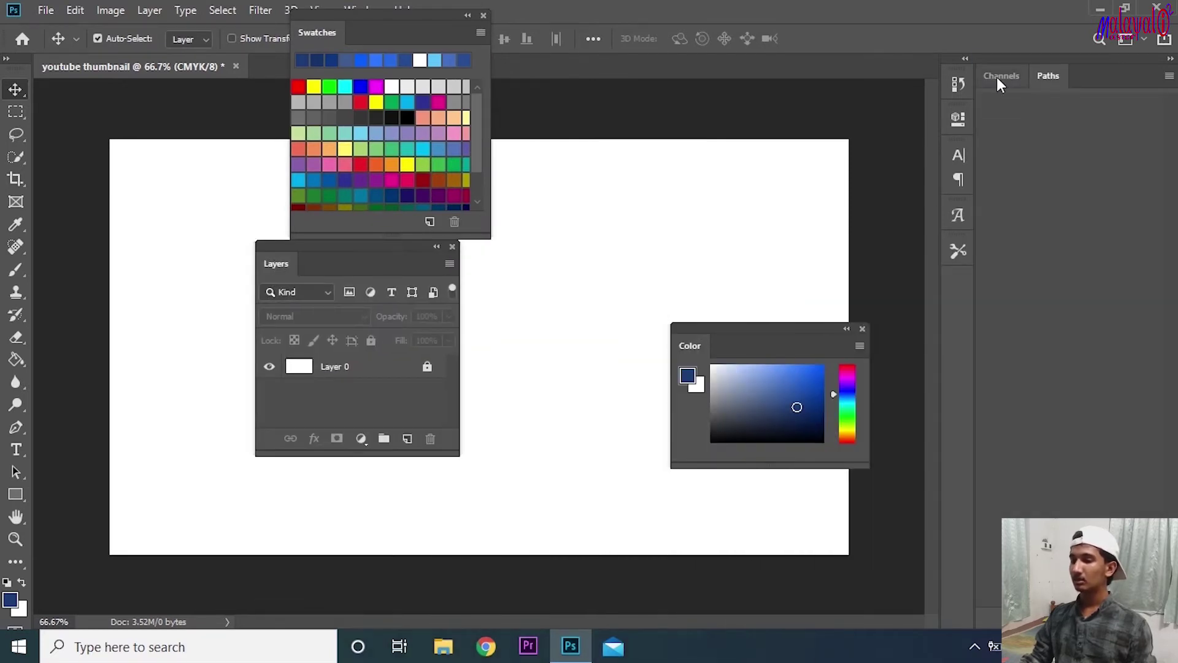
left_click_drag(1001, 76, 405, 241)
left_click_drag(1168, 162, 915, 249)
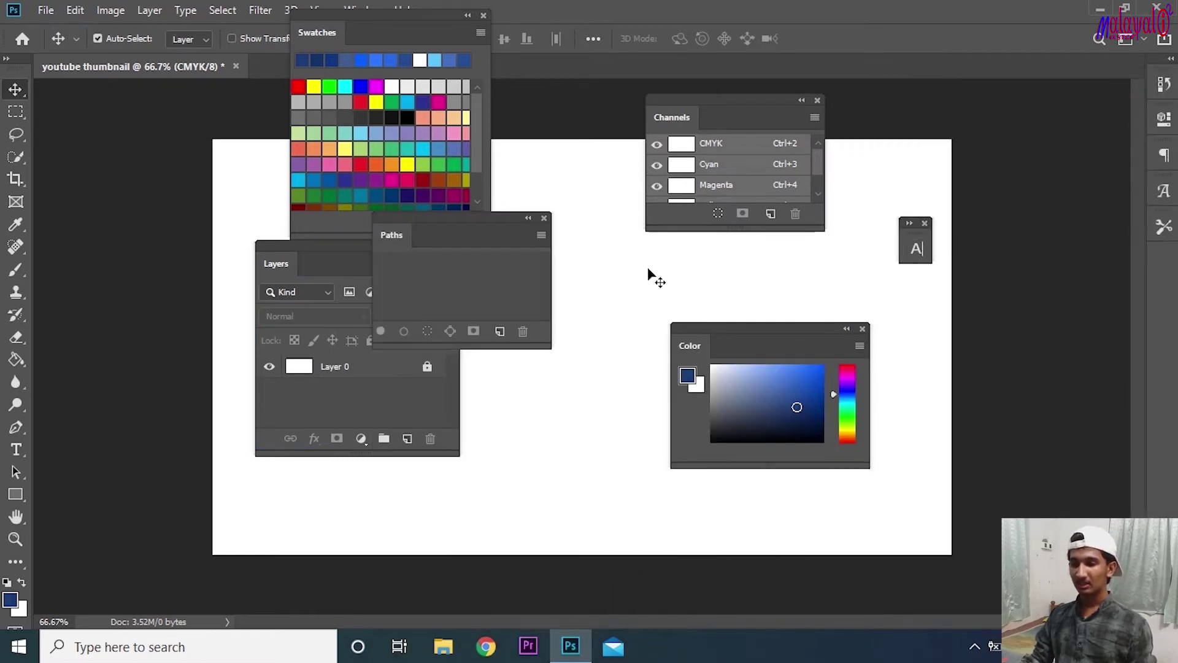
left_click_drag(419, 229, 948, 251)
left_click_drag(723, 97, 697, 188)
left_click_drag(410, 31, 477, 140)
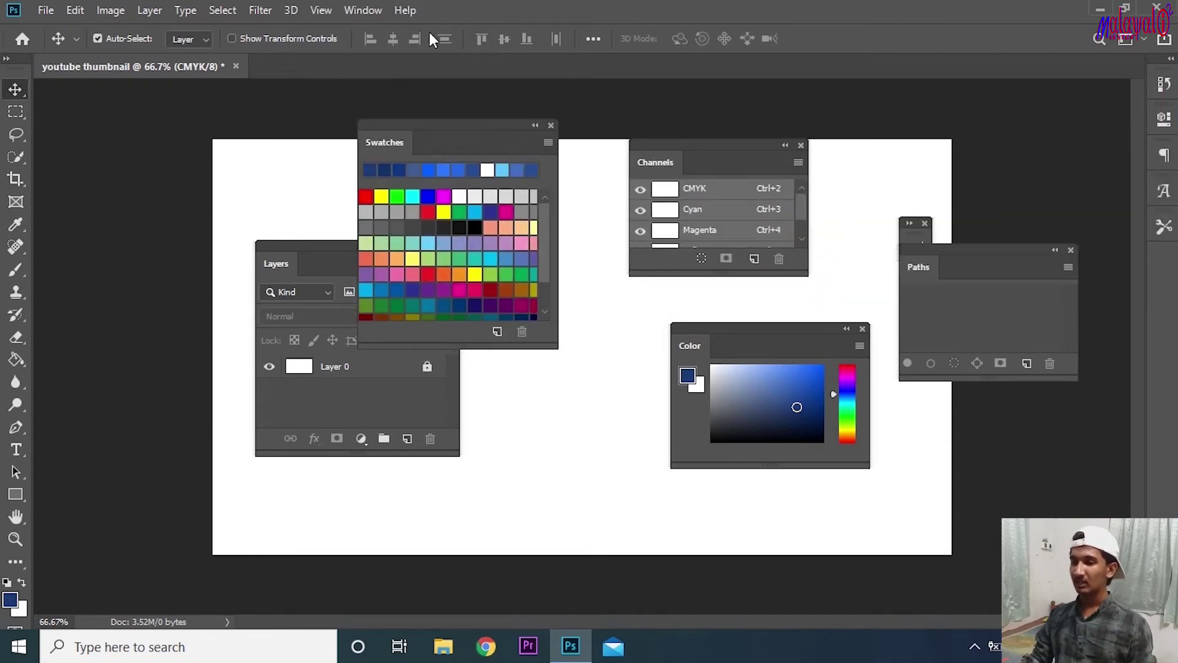
Reset the Essentials workspace to its default panel layout, and undock and close the Modifier Keys panel
left_click(362, 10)
mouse_move(440, 34)
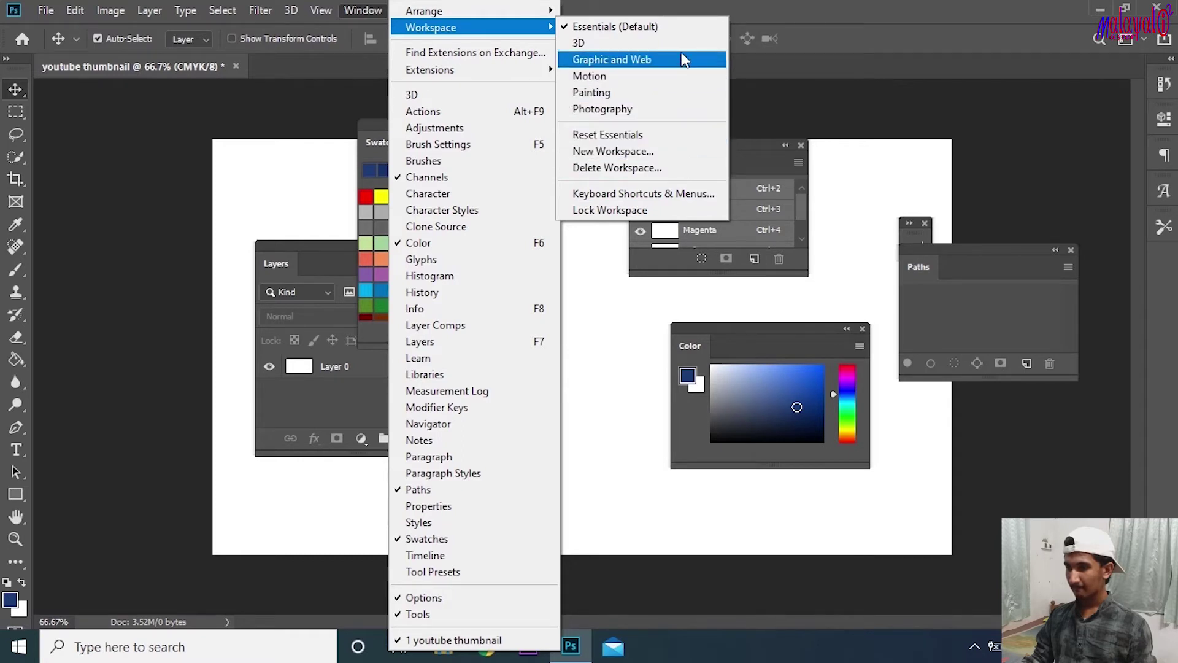
left_click(680, 140)
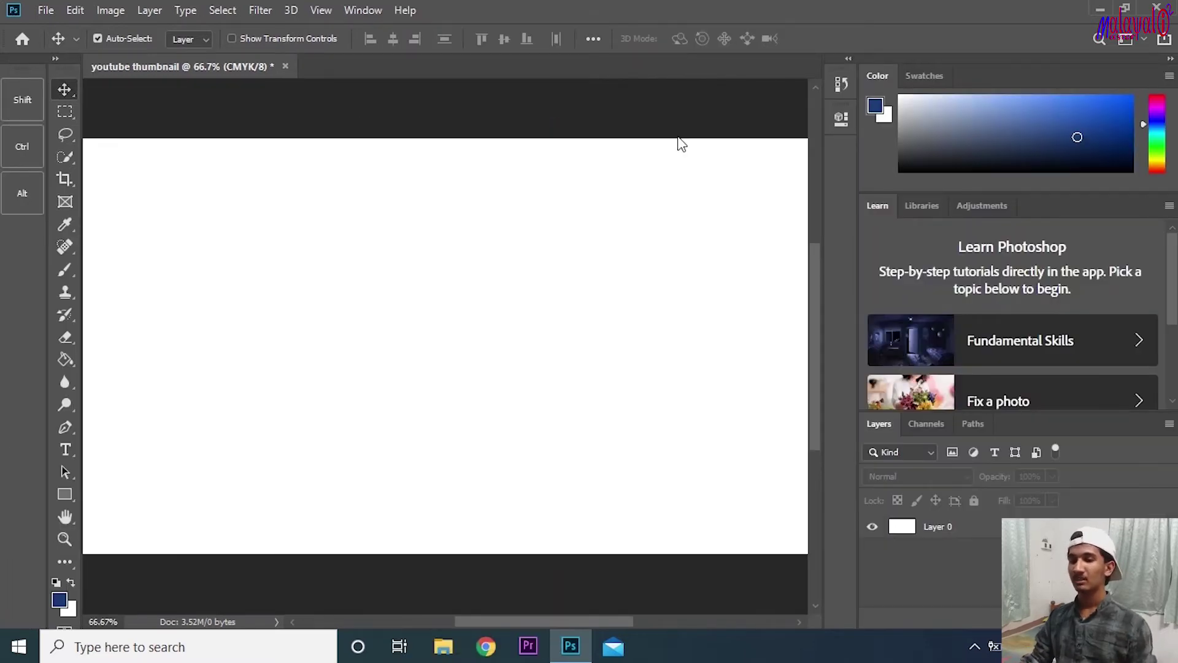
left_click_drag(26, 66, 270, 167)
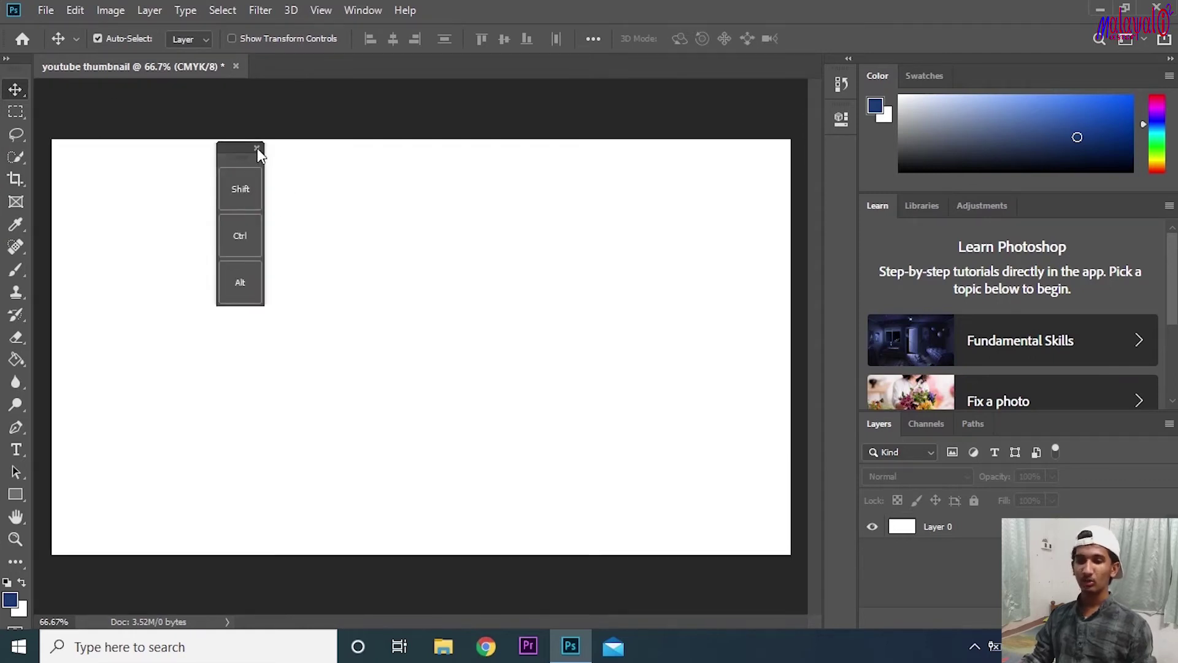
left_click(257, 148)
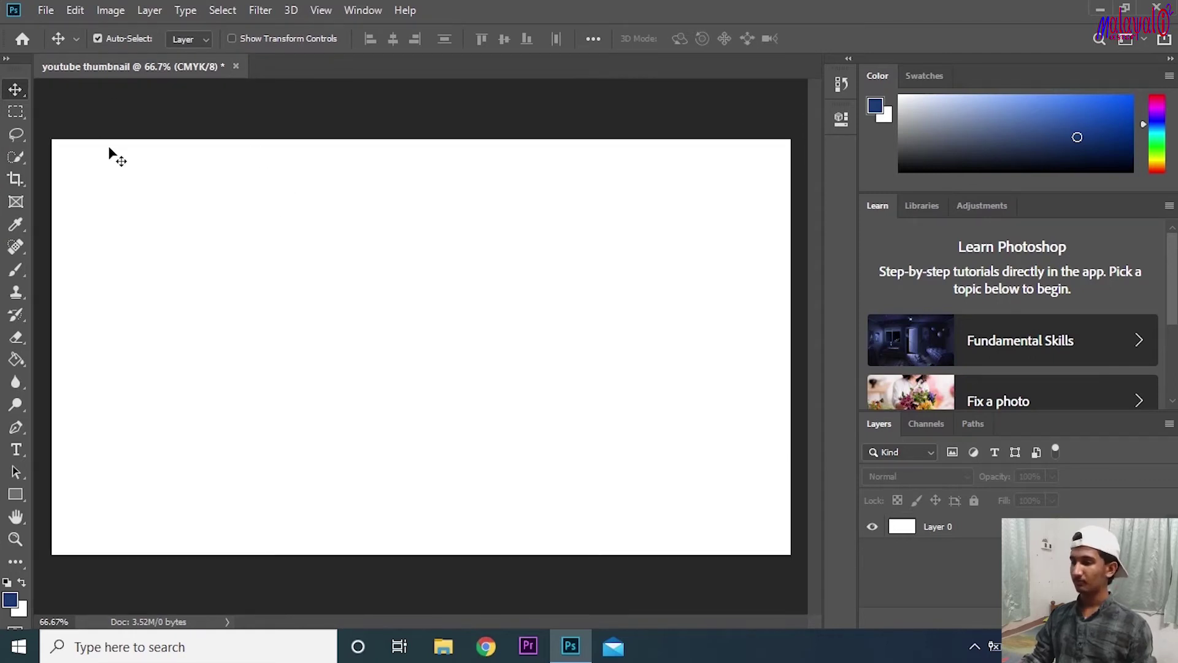
Undock the Learn, Libraries and Adjustments panel group and close it
left_click(1169, 207)
left_click(1041, 202)
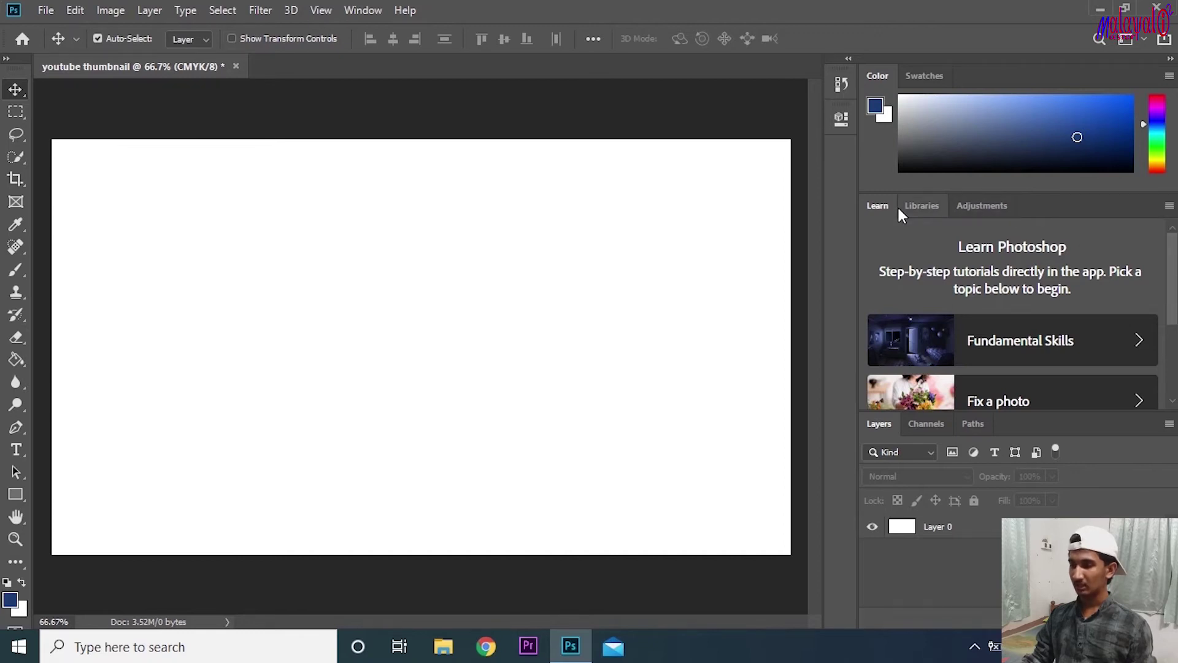
left_click_drag(1041, 207, 541, 214)
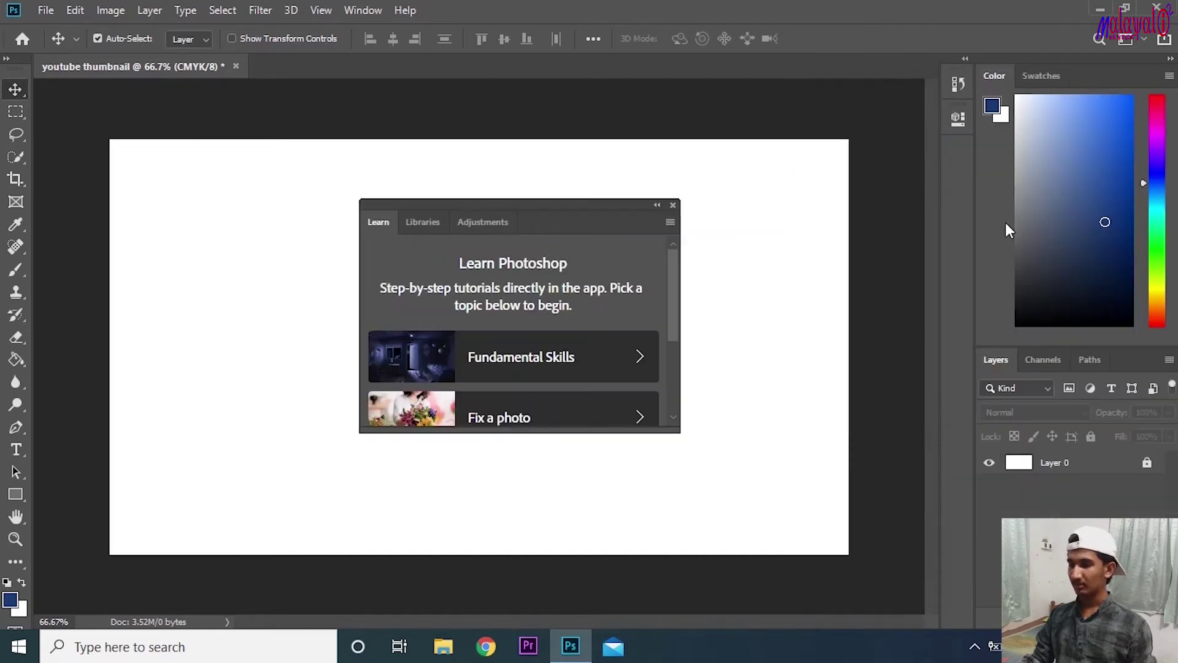
left_click(673, 205)
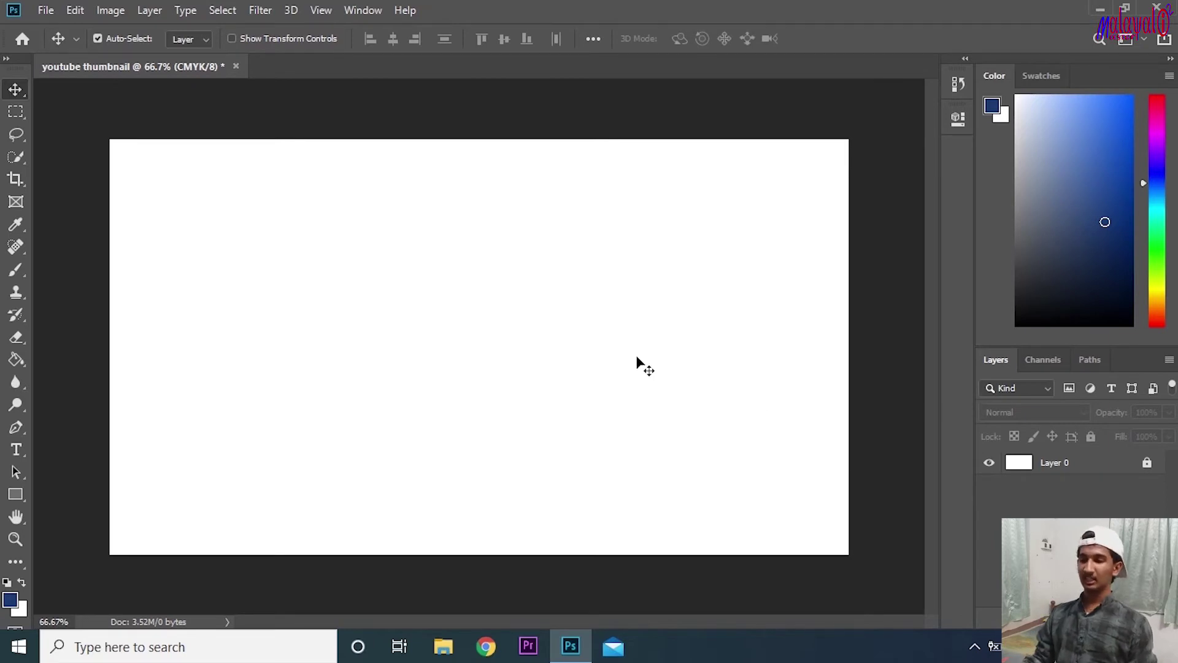
scroll(625, 350, "up", 4)
scroll(625, 350, "down", 5)
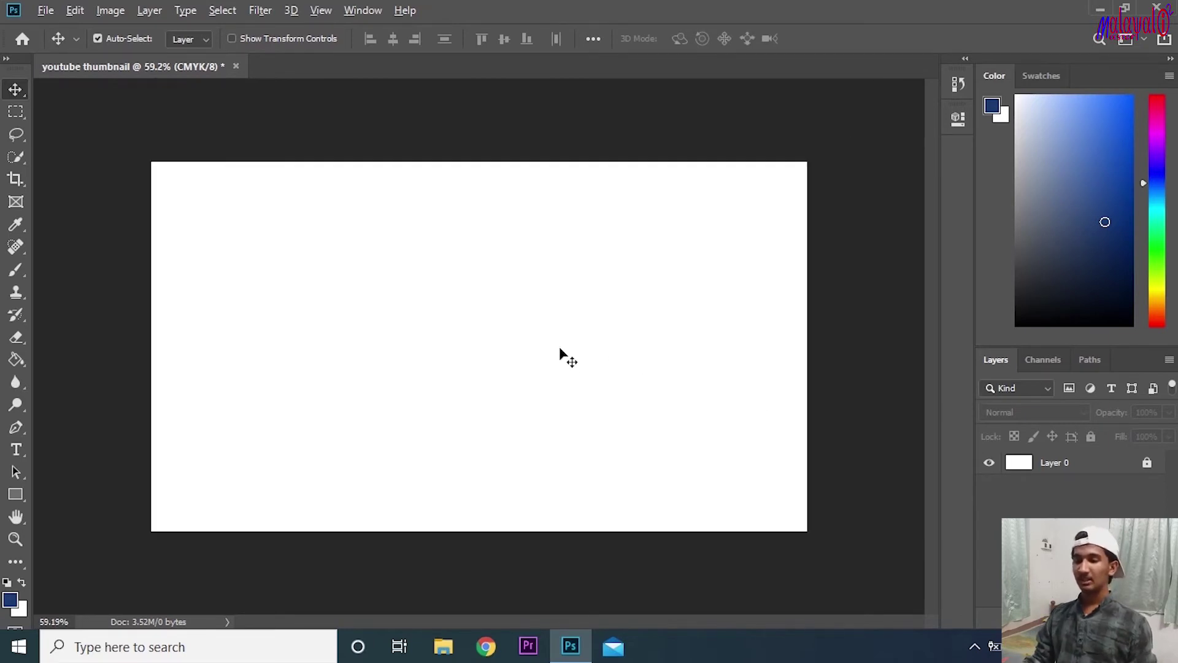
scroll(560, 348, "up", 2)
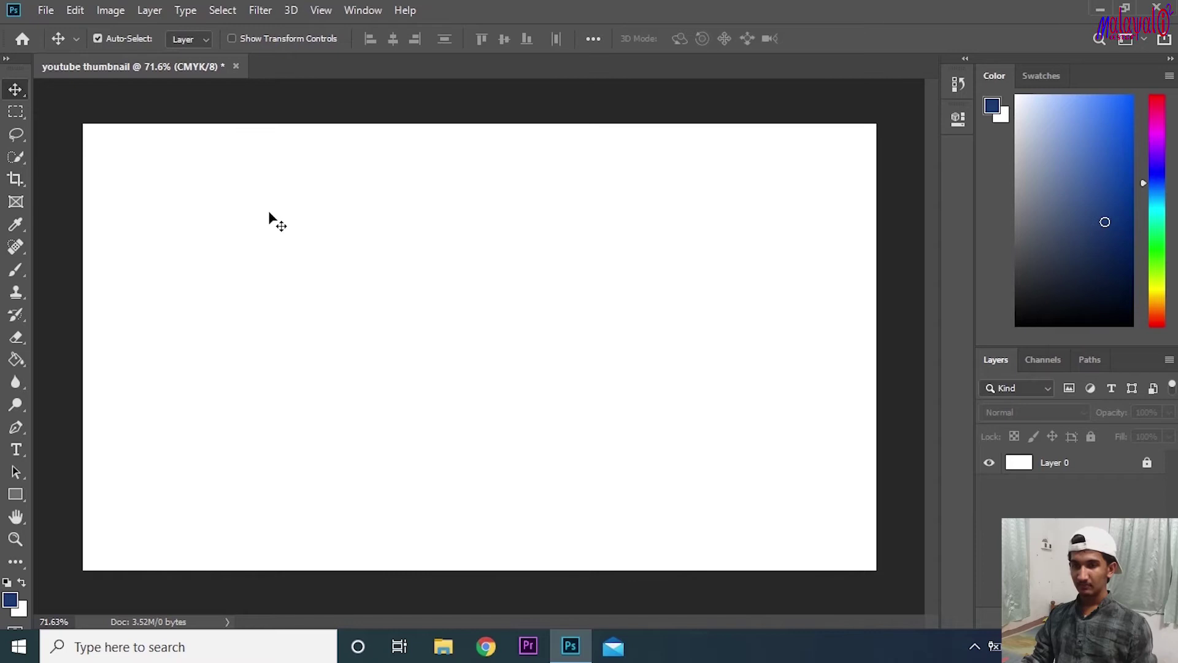
Open the JPG image simple-wood-texture from the Downloads folder as its own document
left_click(45, 12)
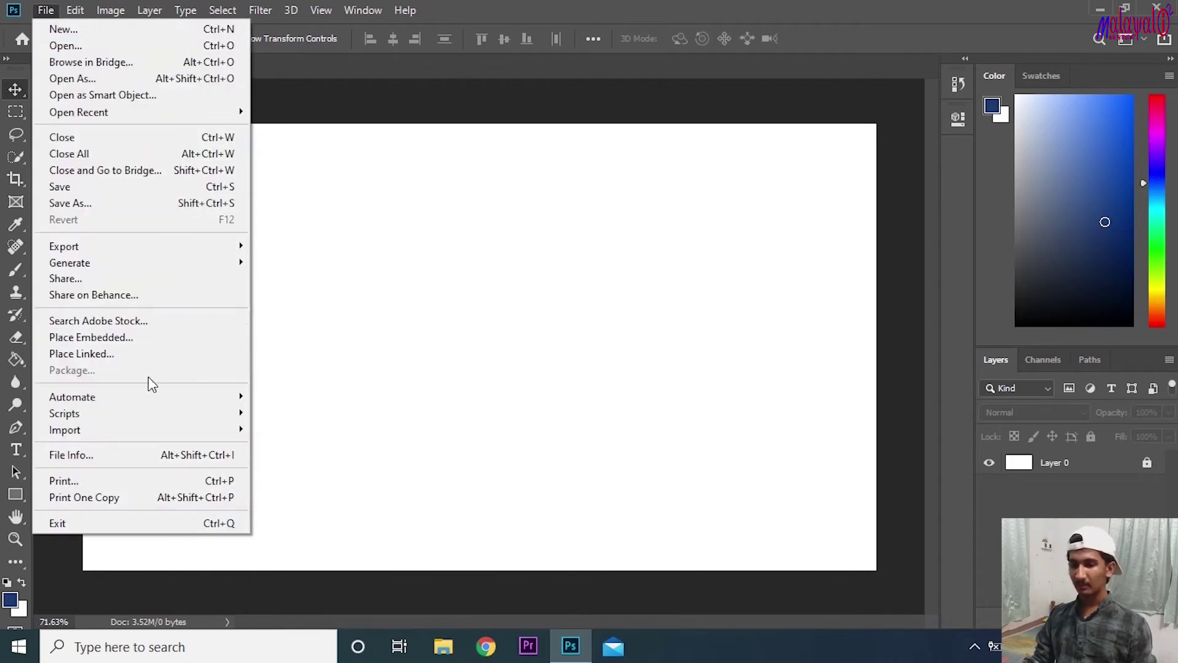
mouse_move(159, 429)
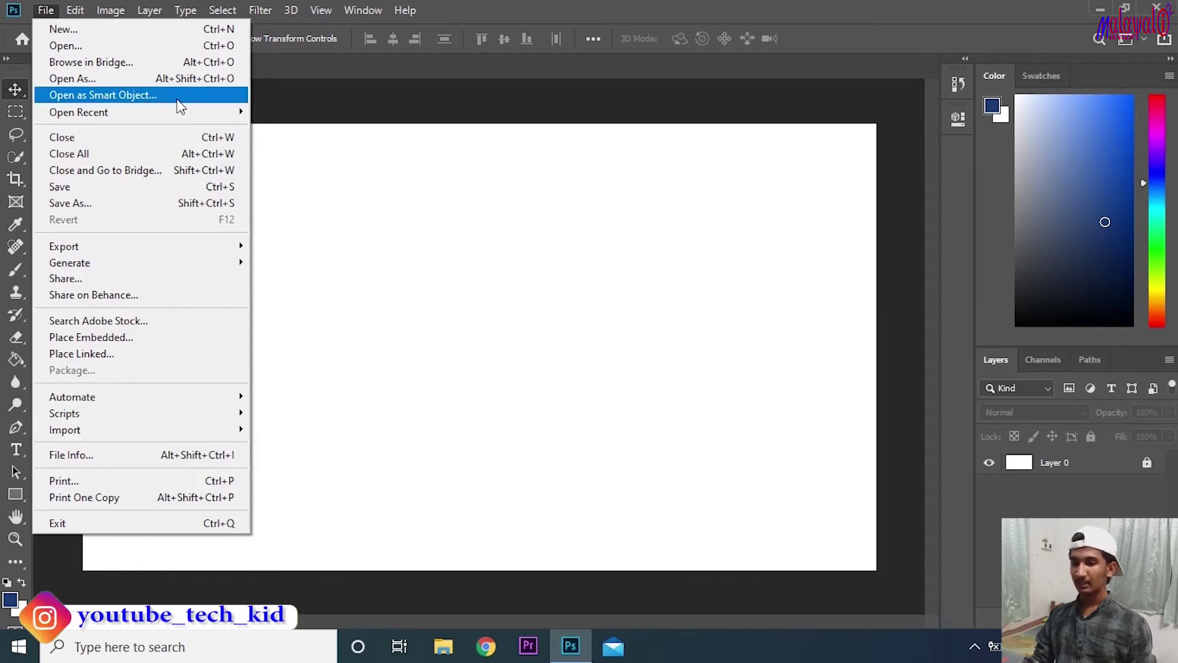
left_click(177, 44)
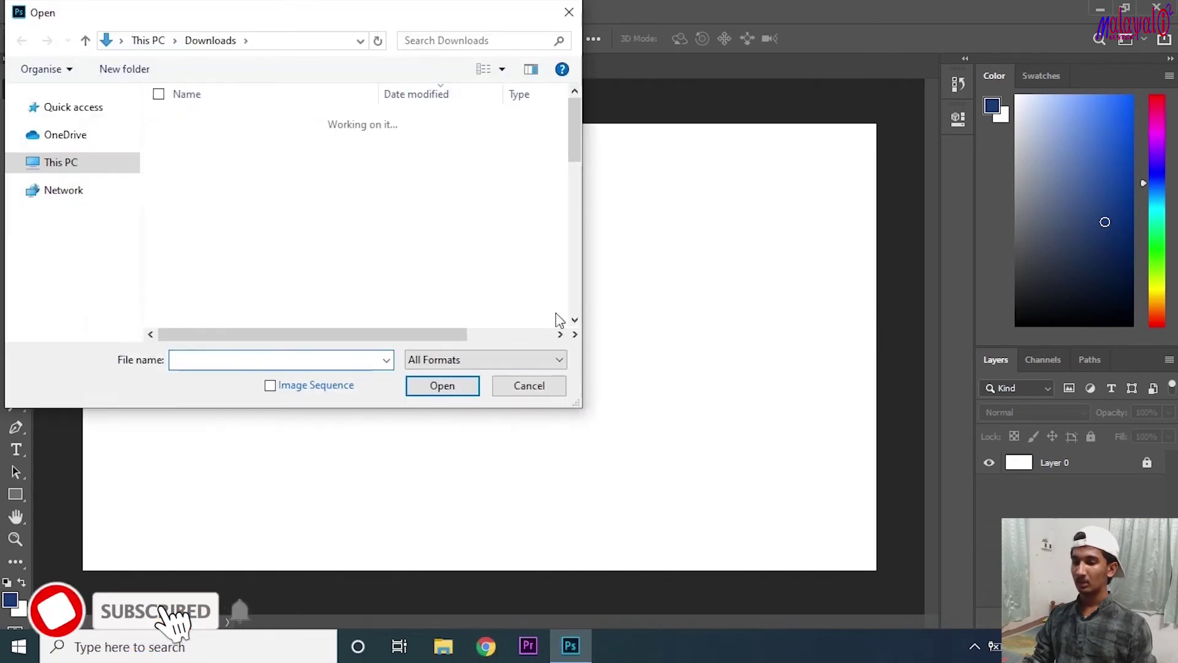
left_click_drag(582, 415, 946, 553)
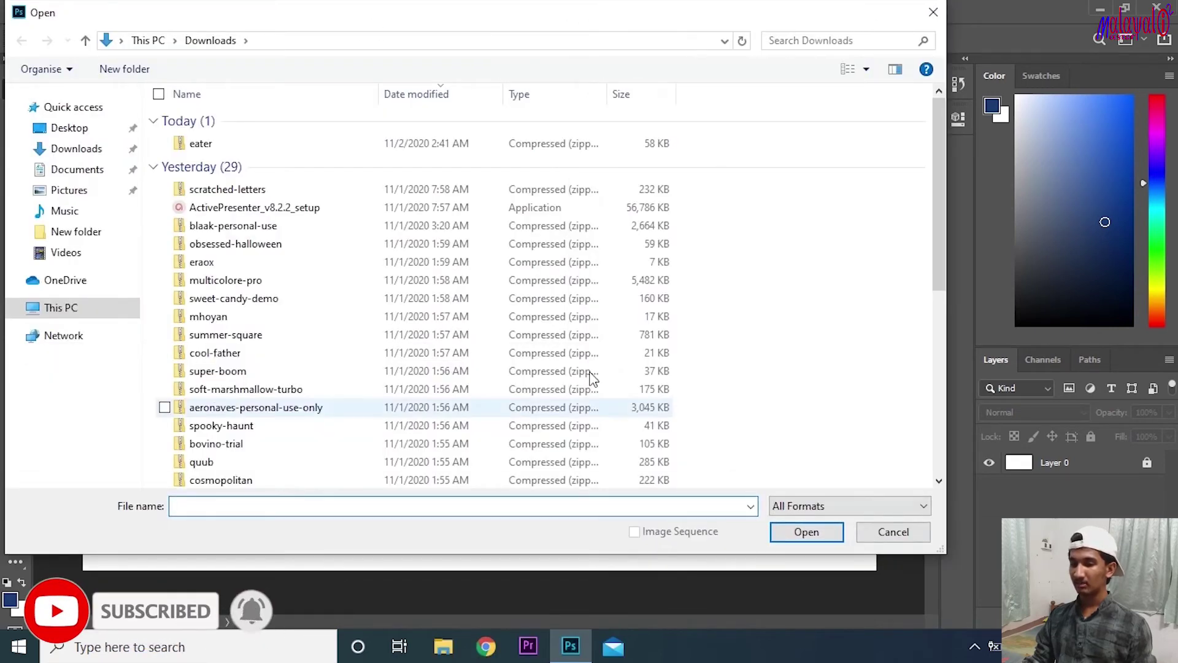
scroll(571, 359, "down", 2)
scroll(571, 359, "down", 4)
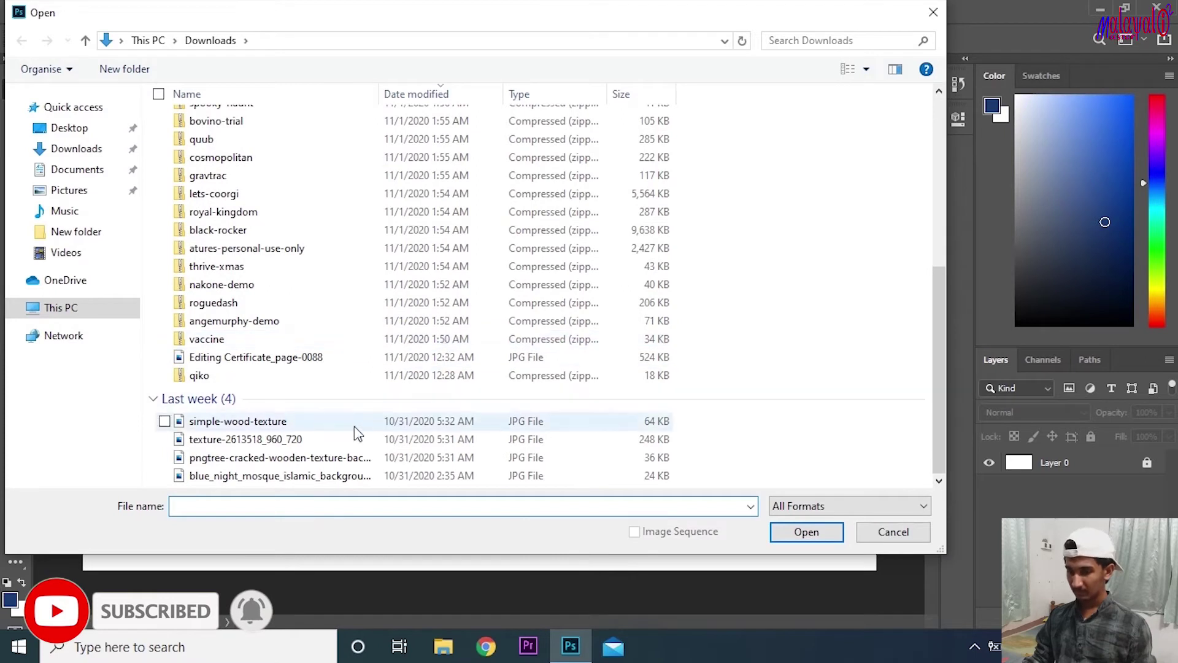
left_click(283, 426)
left_click(822, 534)
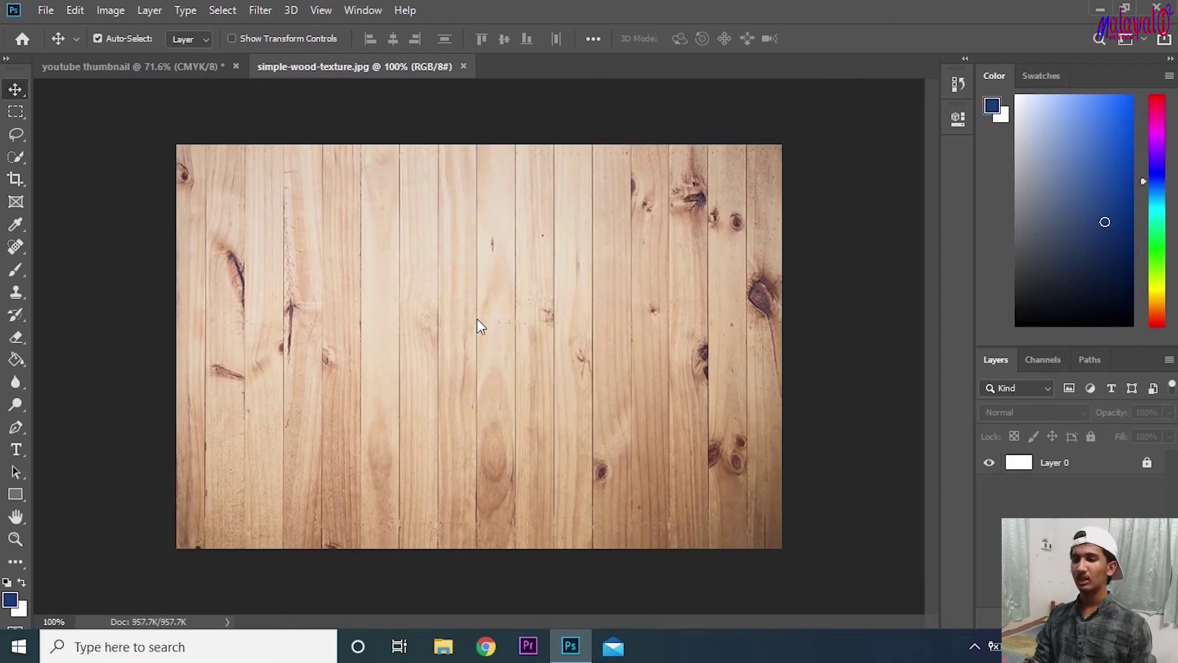
Switch back and forth between the youtube thumbnail and simple-wood-texture.jpg documents, finishing on the wood texture
left_click(196, 65)
left_click(350, 60)
left_click(205, 58)
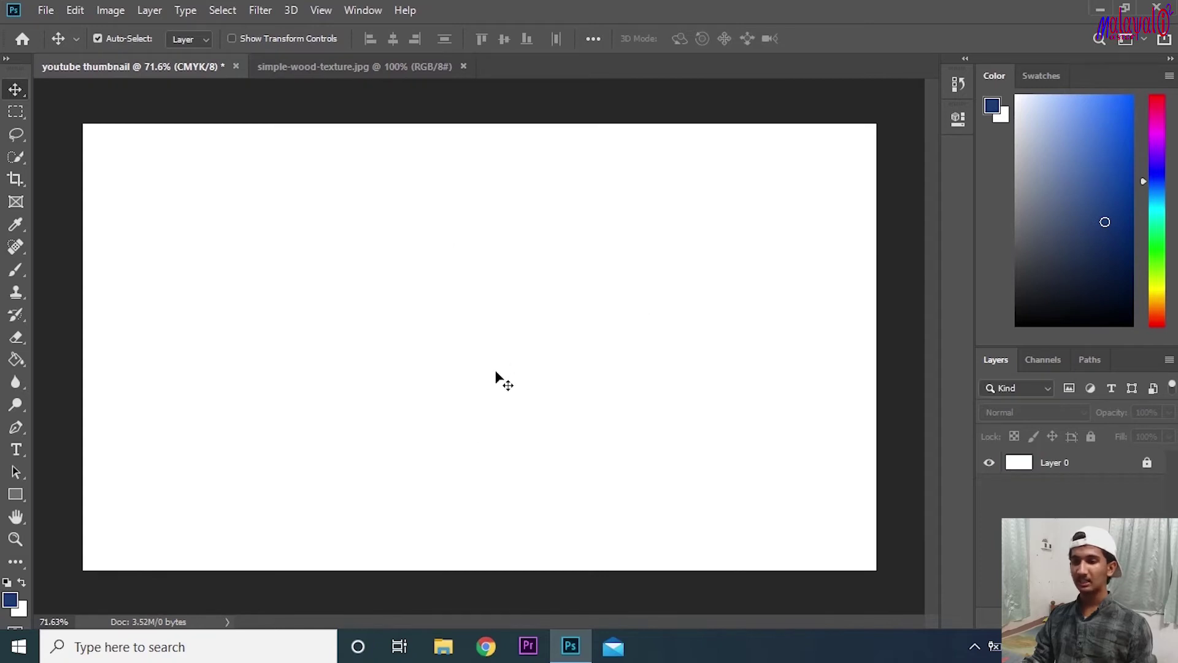
left_click(316, 65)
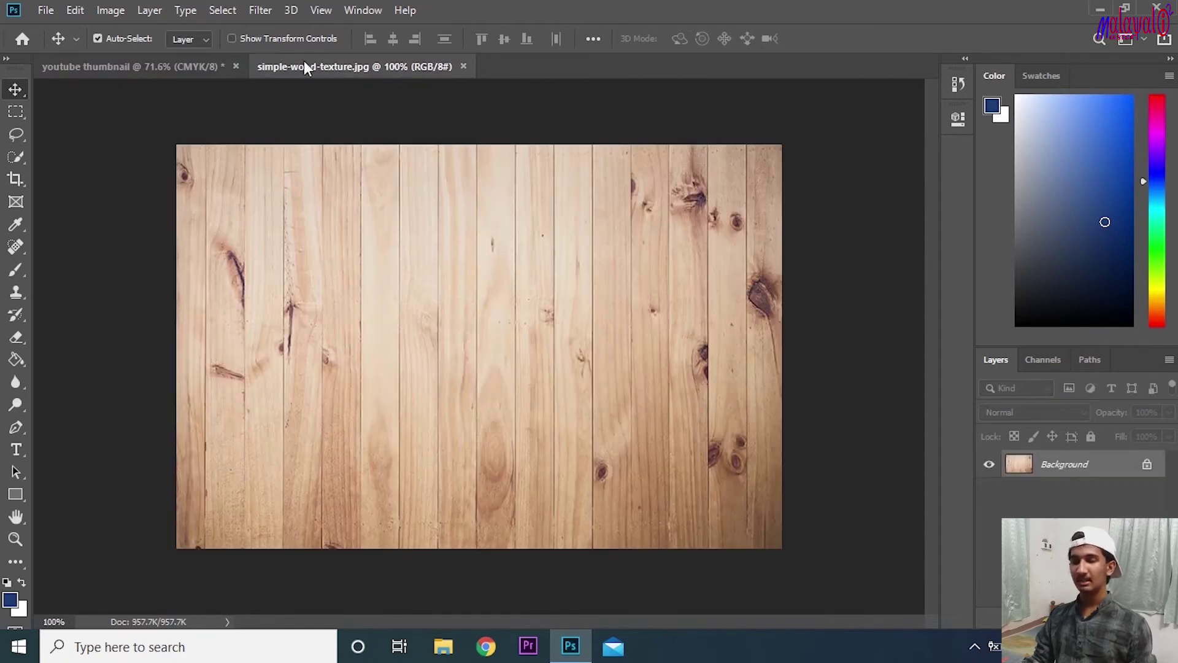
left_click(184, 68)
left_click(371, 64)
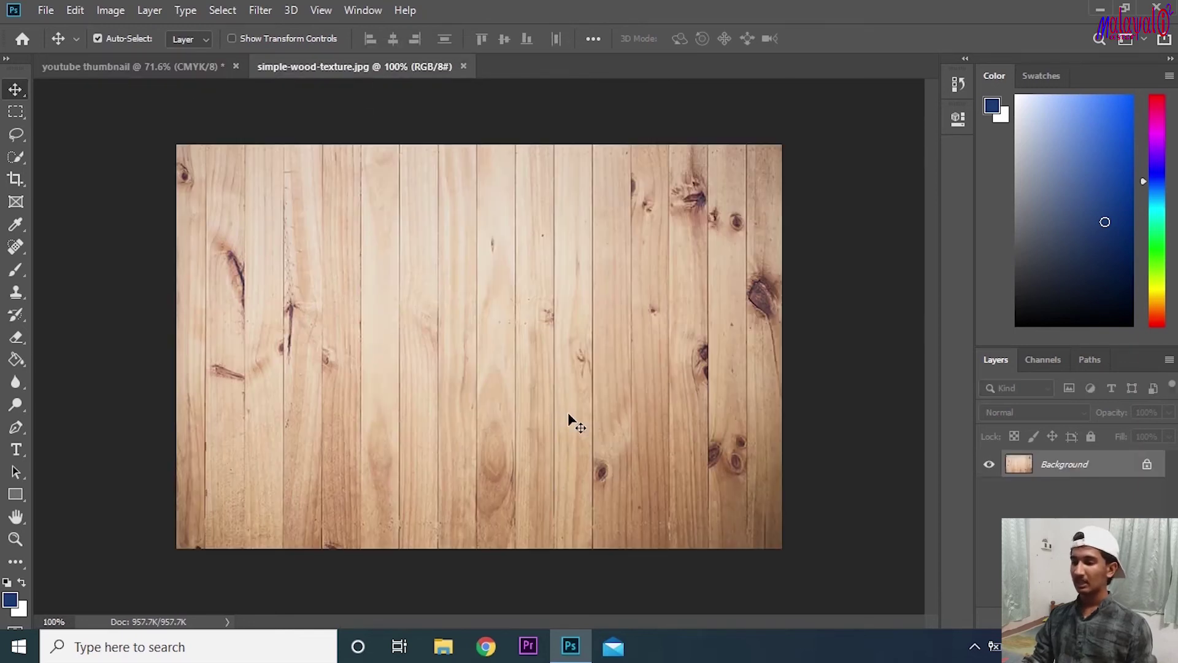
Copy the wood texture's Background layer onto the youtube thumbnail canvas, and delete the copied layer
left_click_drag(1080, 468, 423, 387)
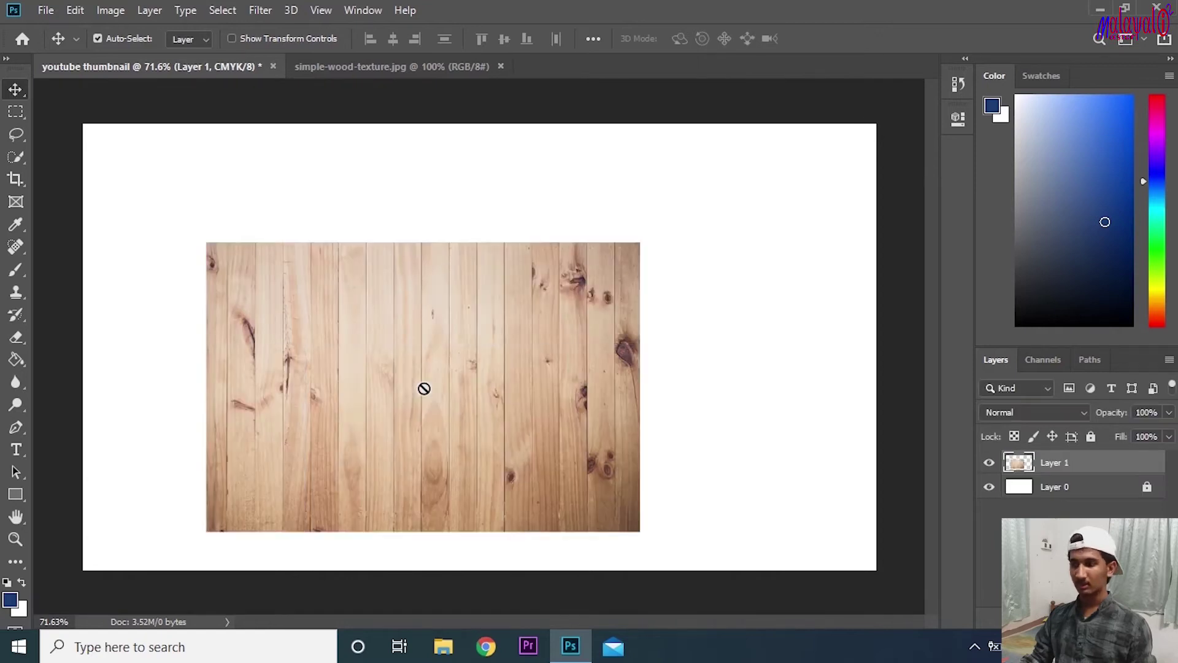
left_click_drag(1079, 466, 1079, 467)
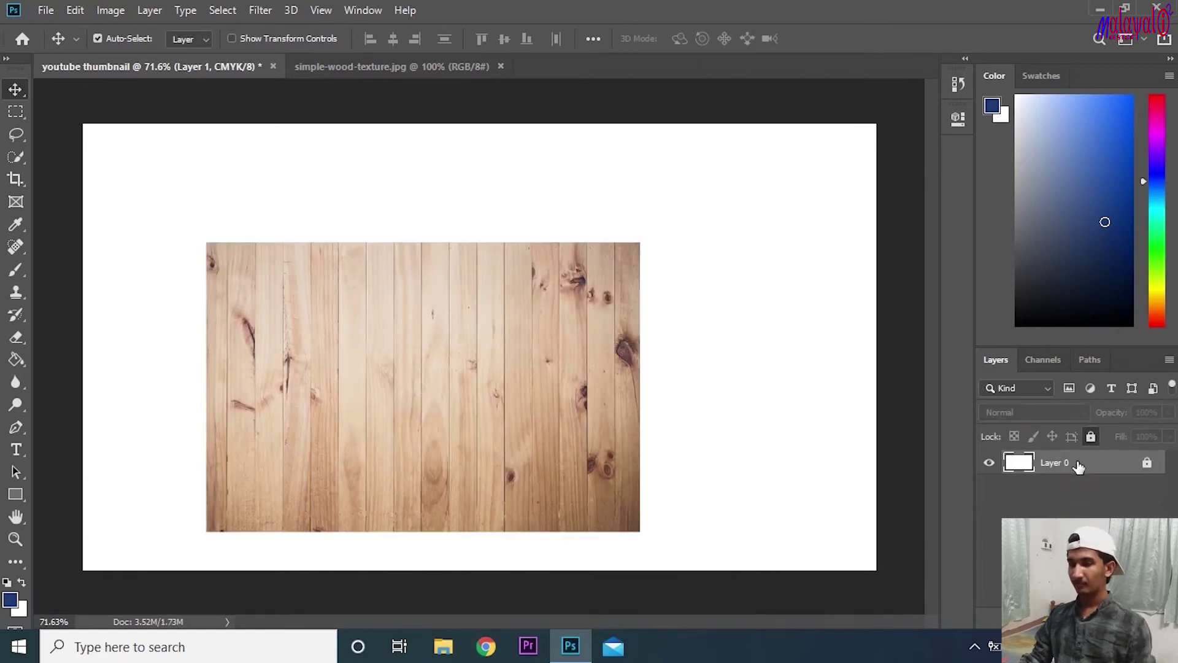
In simple-wood-texture.jpg, try to shift the image with the Move tool and convert its Background to a normal layer
left_click(391, 73)
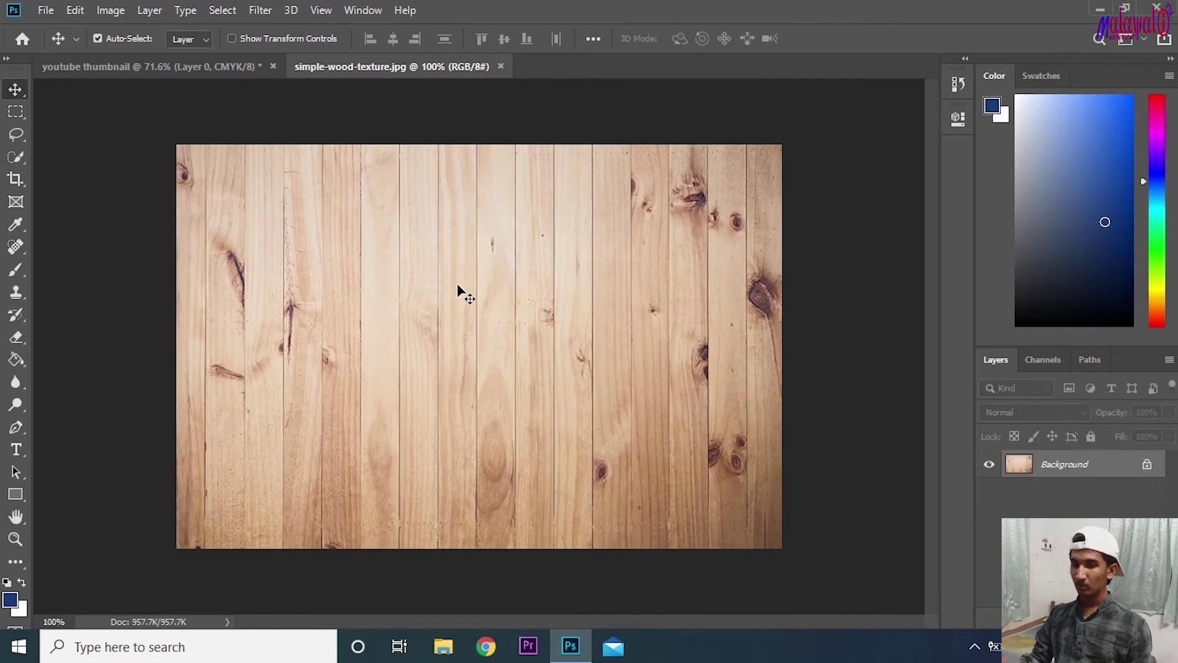
right_click(20, 90)
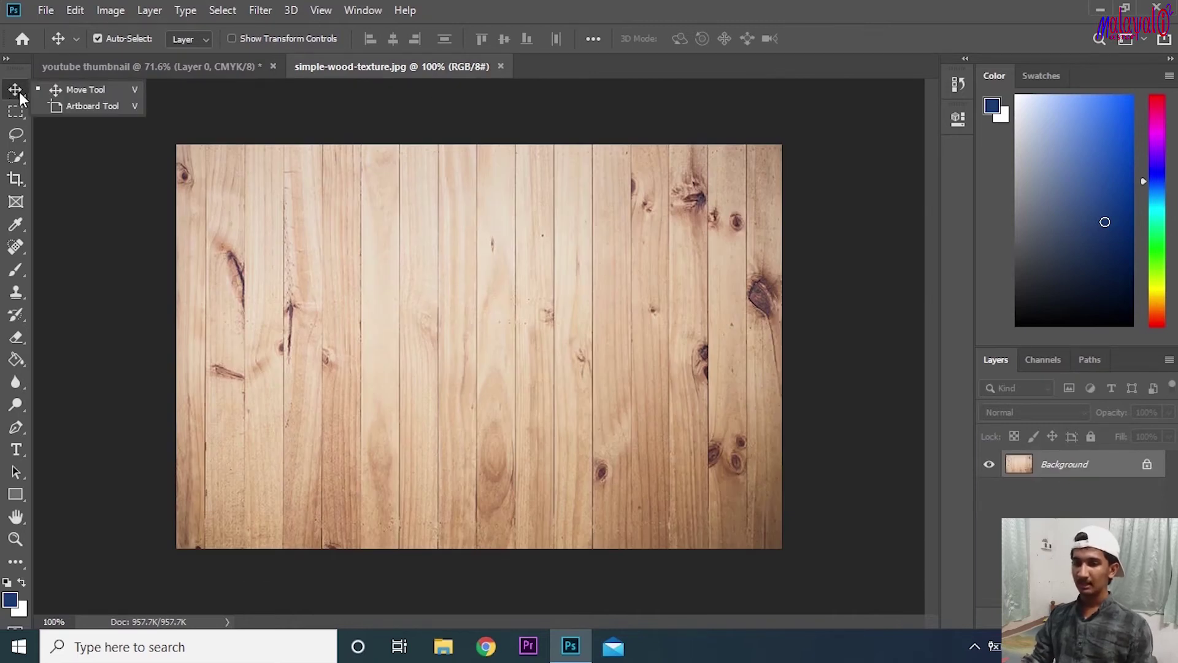
left_click(72, 94)
left_click_drag(440, 338, 492, 385)
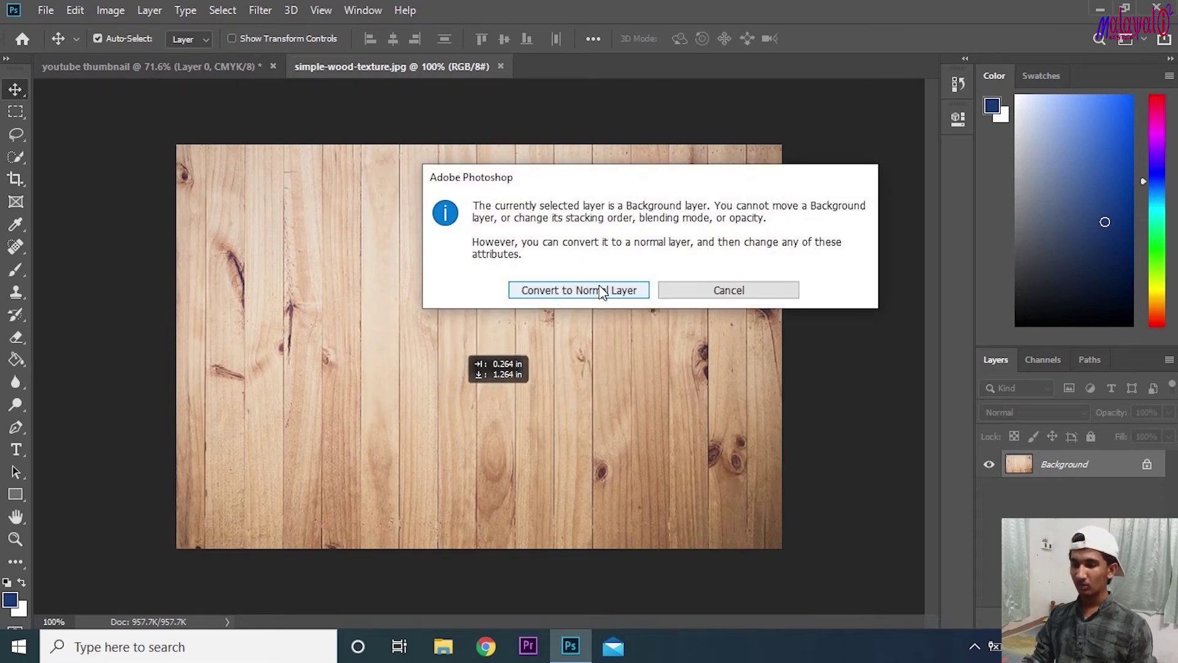
left_click(619, 293)
Copy the wood layer into the youtube thumbnail document and reposition it slightly right of the canvas centre
left_click_drag(617, 295, 499, 353)
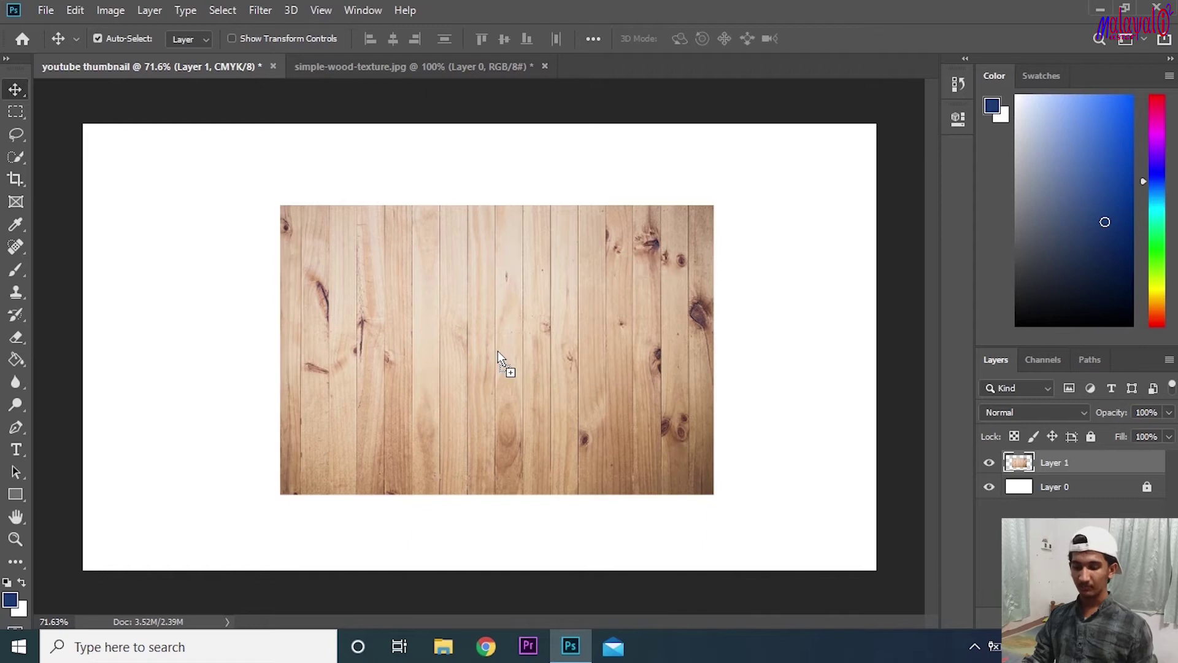
left_click_drag(499, 351, 610, 243)
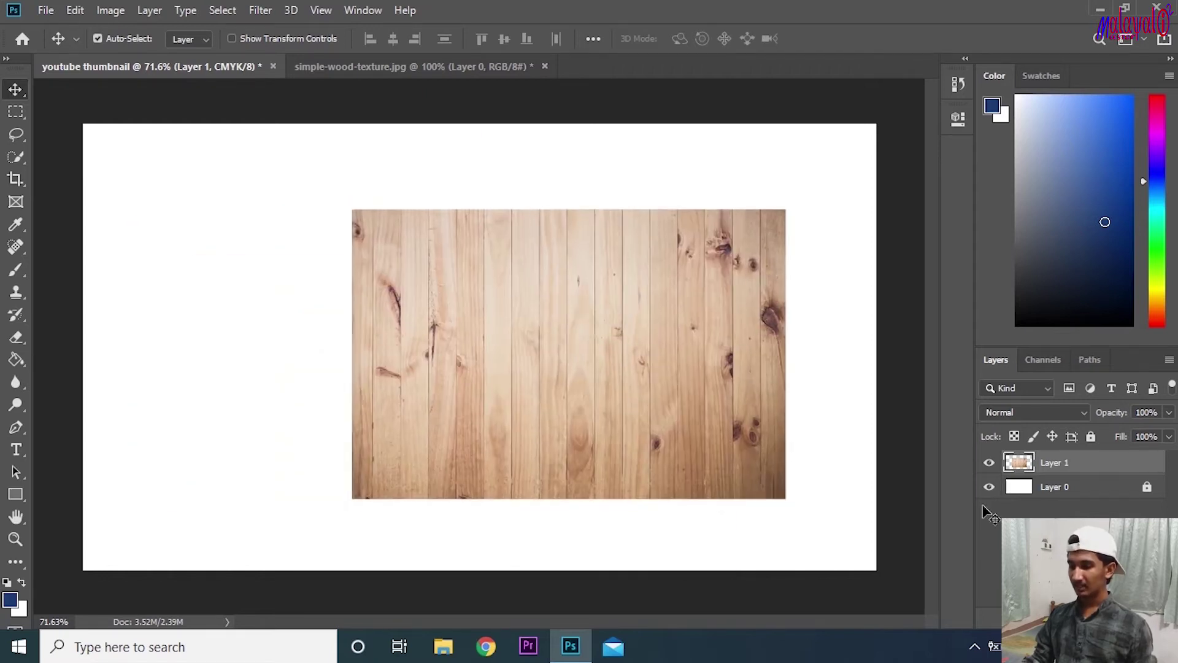
Toggle the visibility of the wood layer in the youtube thumbnail document off and on twice
left_click(990, 463)
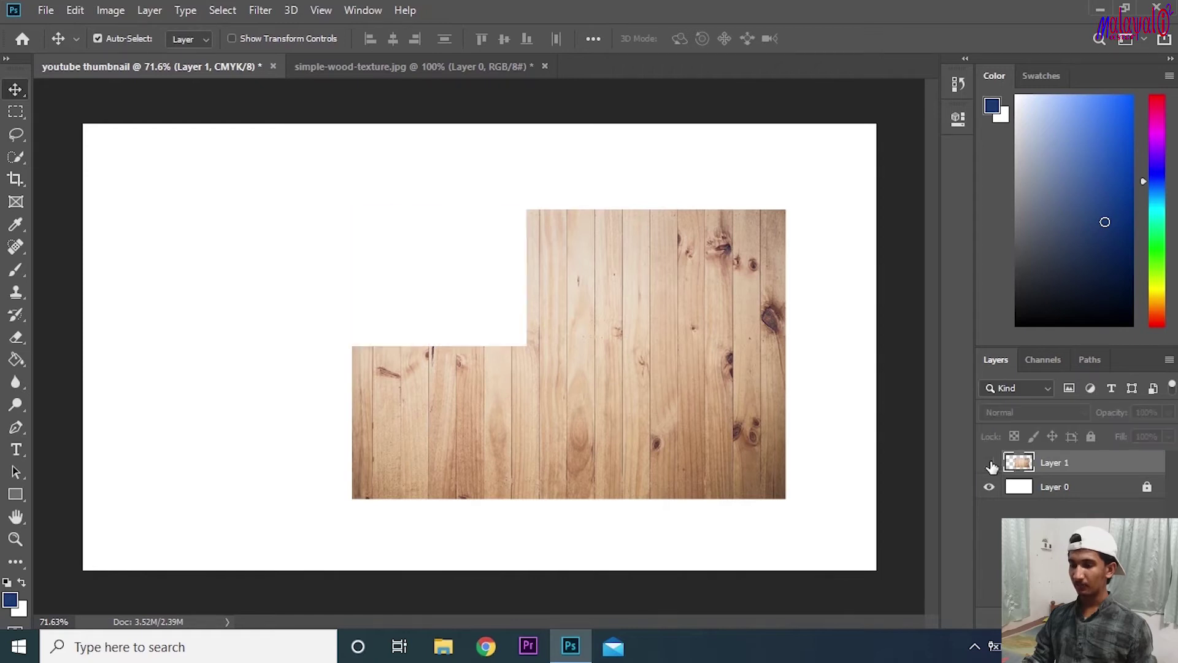
left_click(990, 464)
left_click(990, 464)
left_click(990, 464)
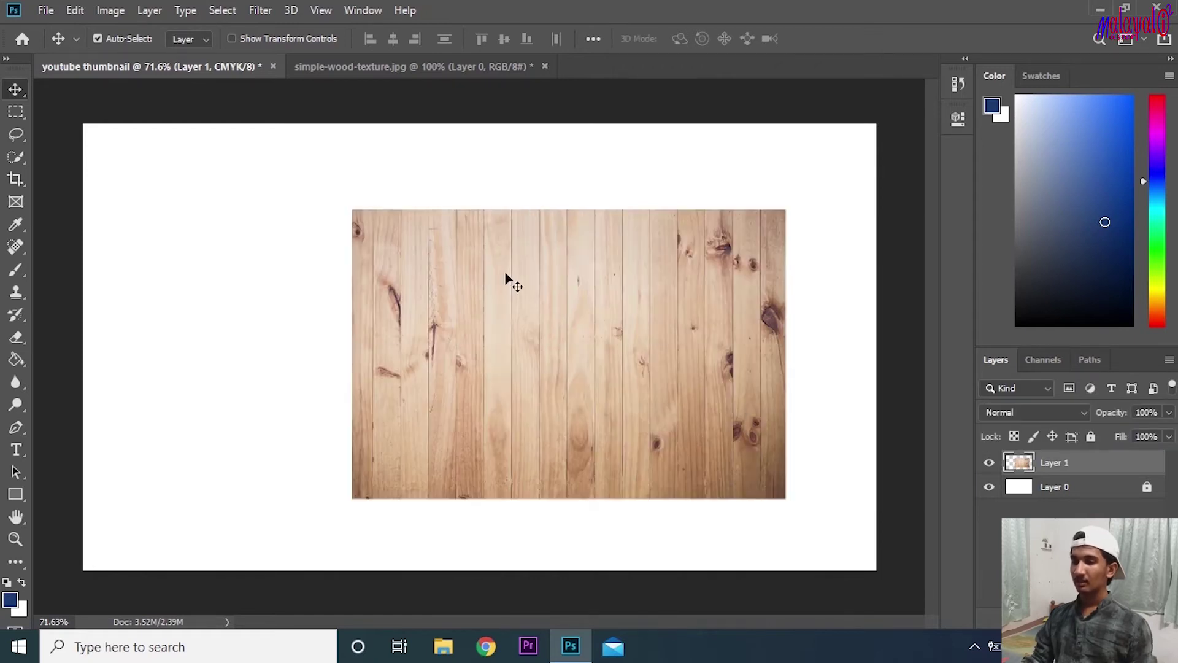
In simple-wood-texture.jpg, hide the wood layer and draw an artboard about 1.63 x 6.32 in beside the image with the Artboard tool
left_click(458, 63)
left_click_drag(521, 334, 496, 252)
right_click(16, 88)
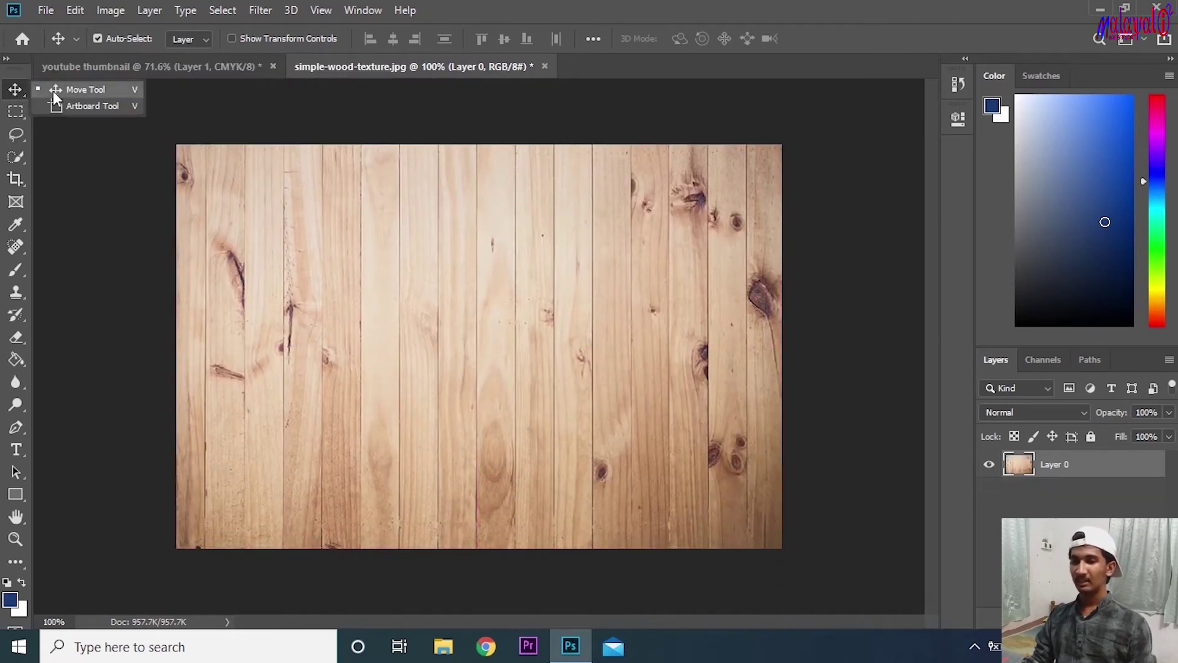
left_click(100, 105)
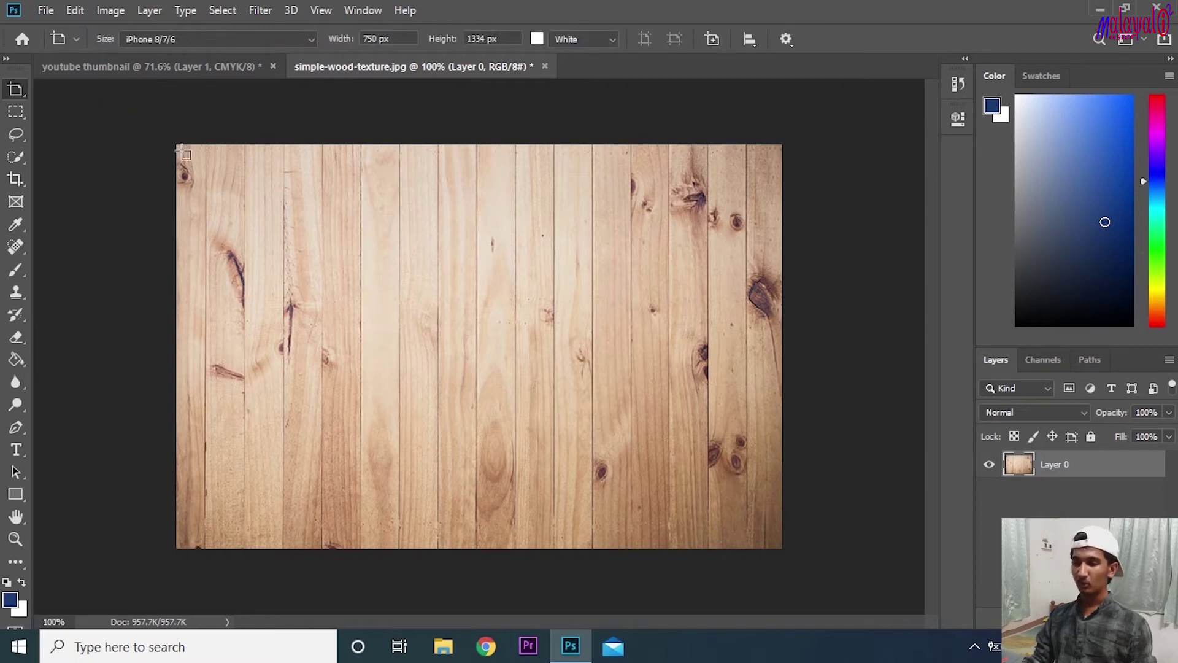
left_click(989, 467)
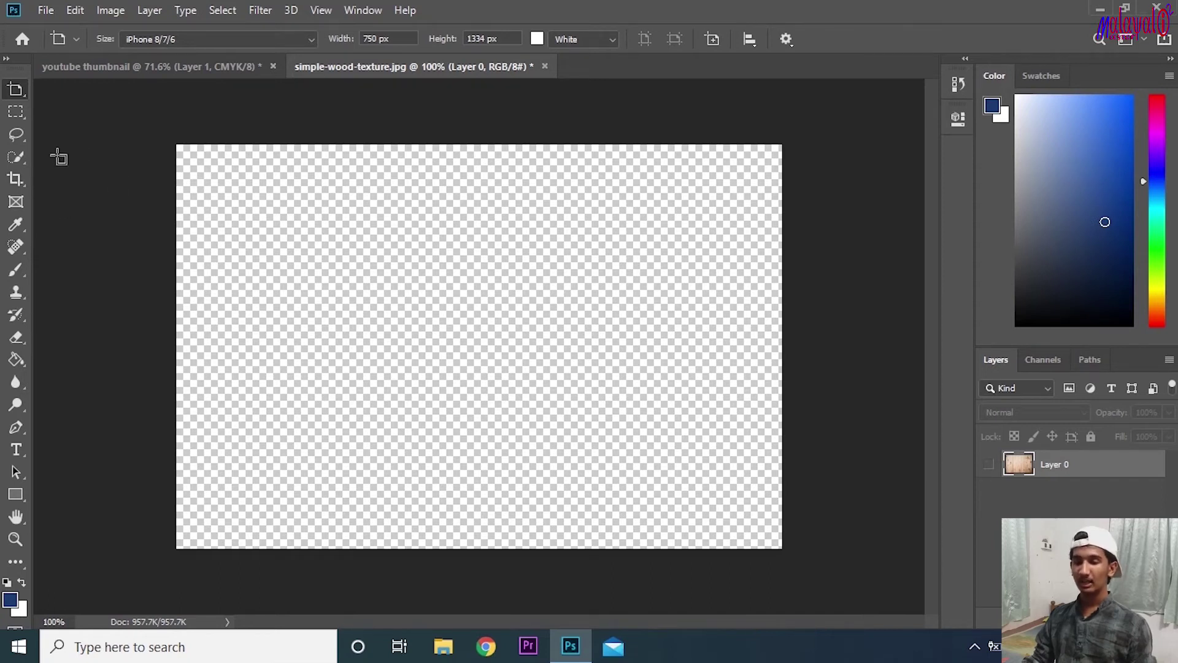
left_click_drag(57, 155, 160, 549)
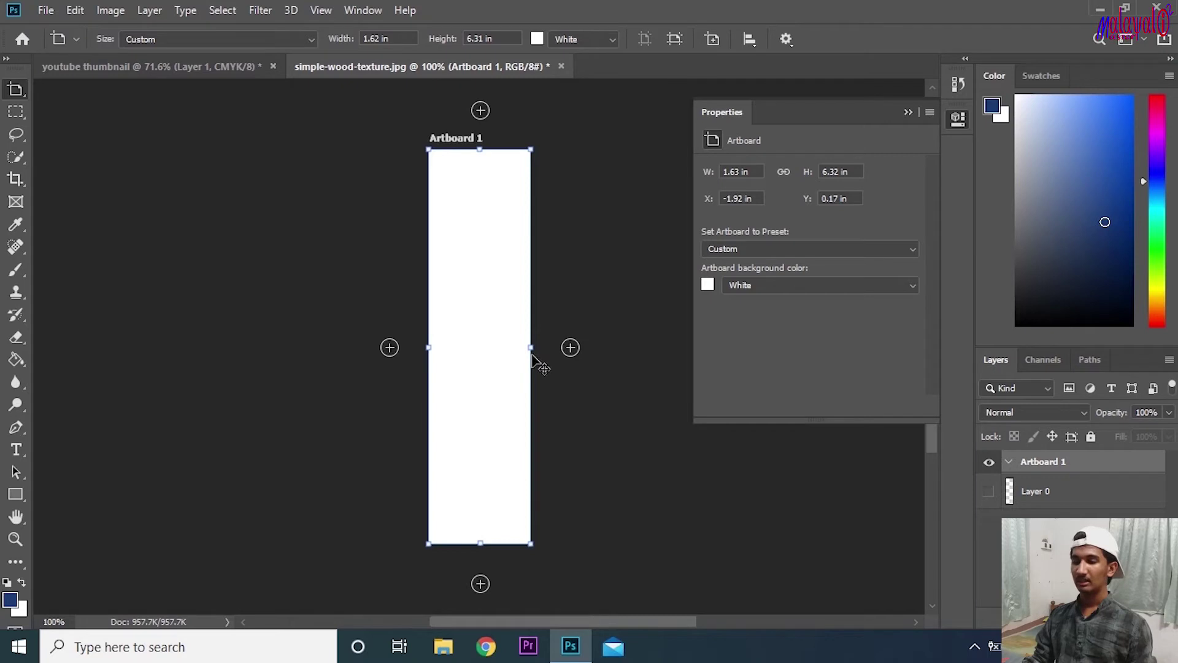
left_click(908, 112)
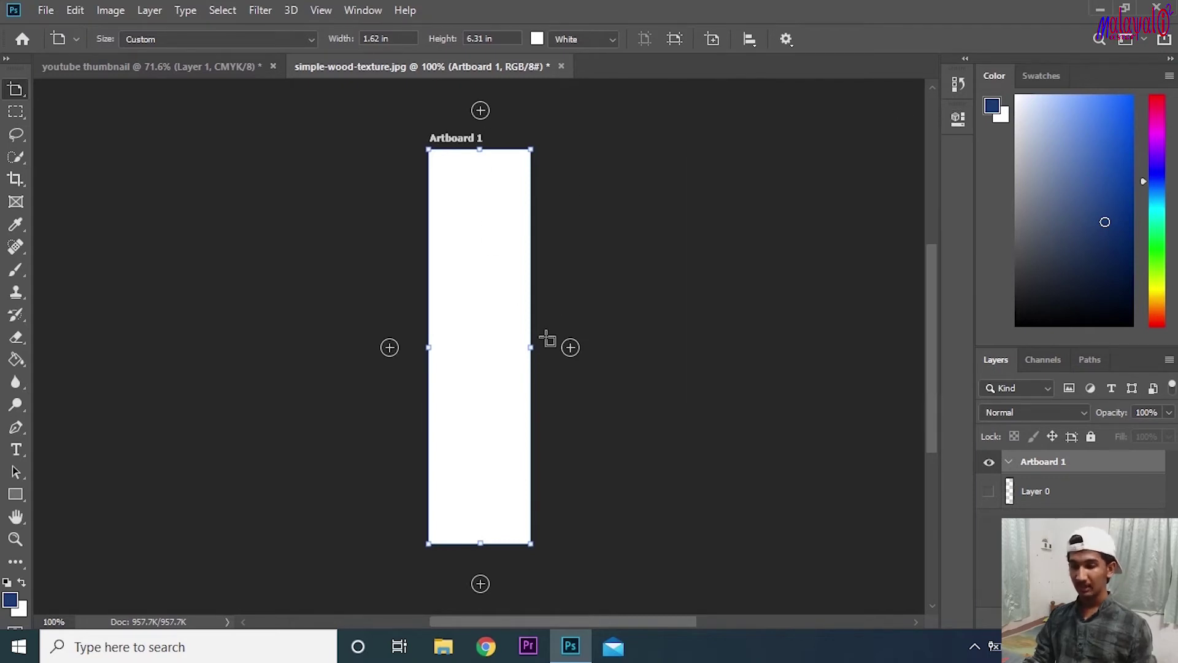
Undo the artboard and show the wood layer again
key("ctrl+z")
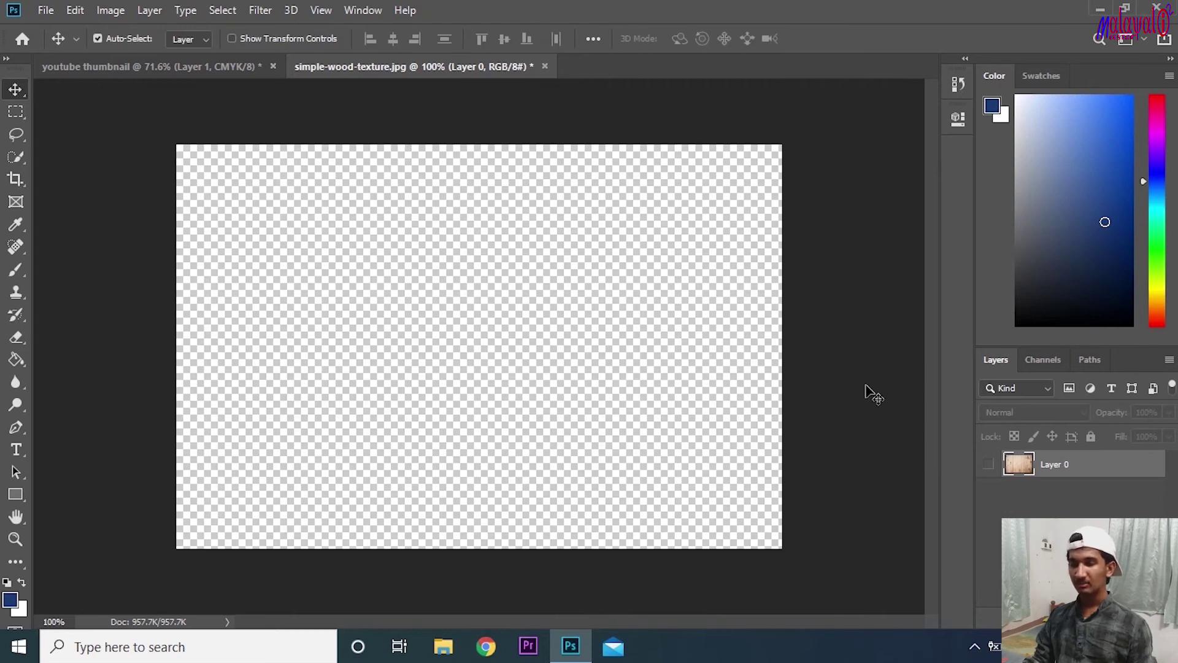
left_click(989, 465)
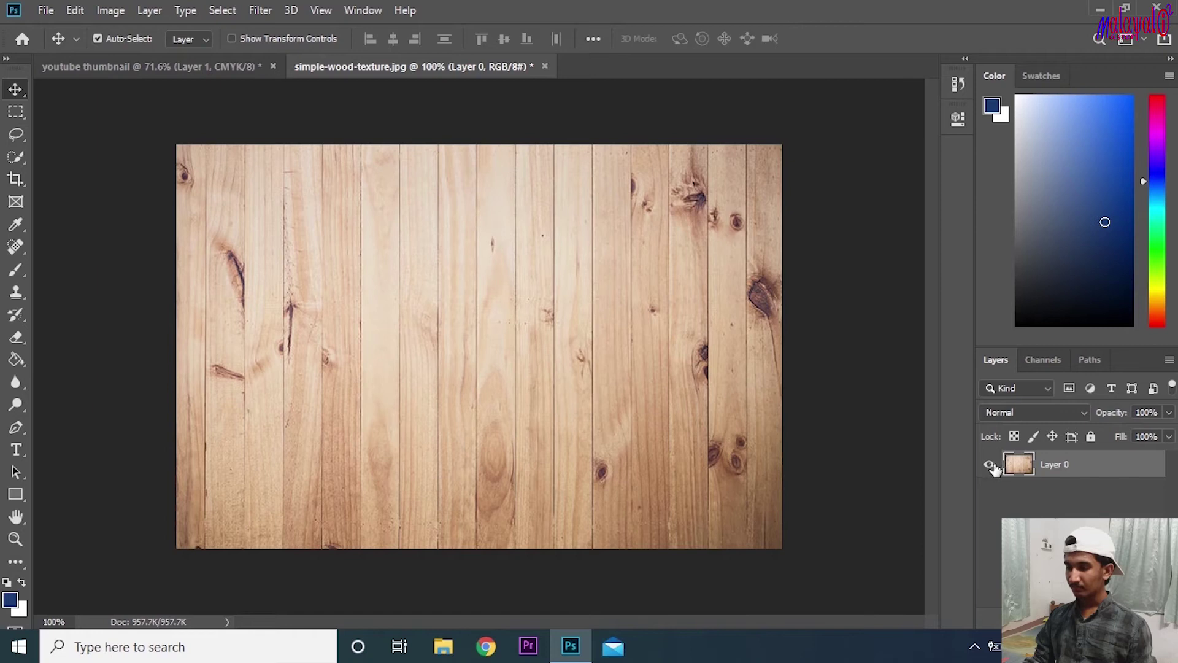
Move the wood layer slightly down on its canvas, undo the moves, and deselect the layer
left_click_drag(678, 376, 680, 396)
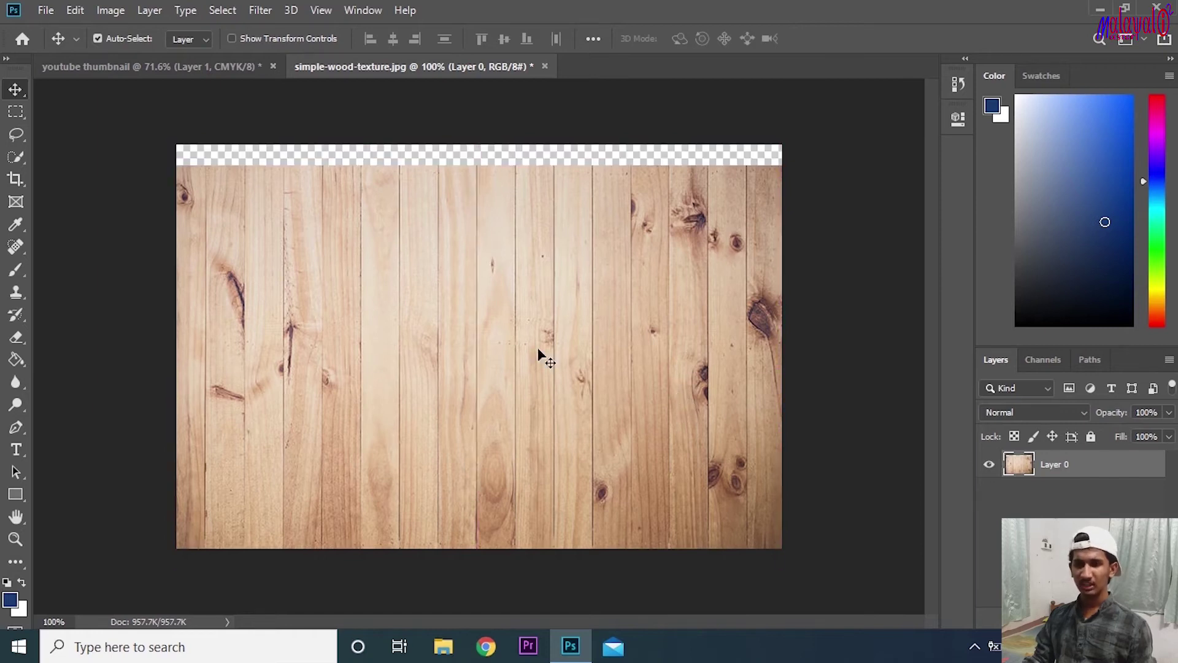
left_click_drag(501, 268, 479, 284)
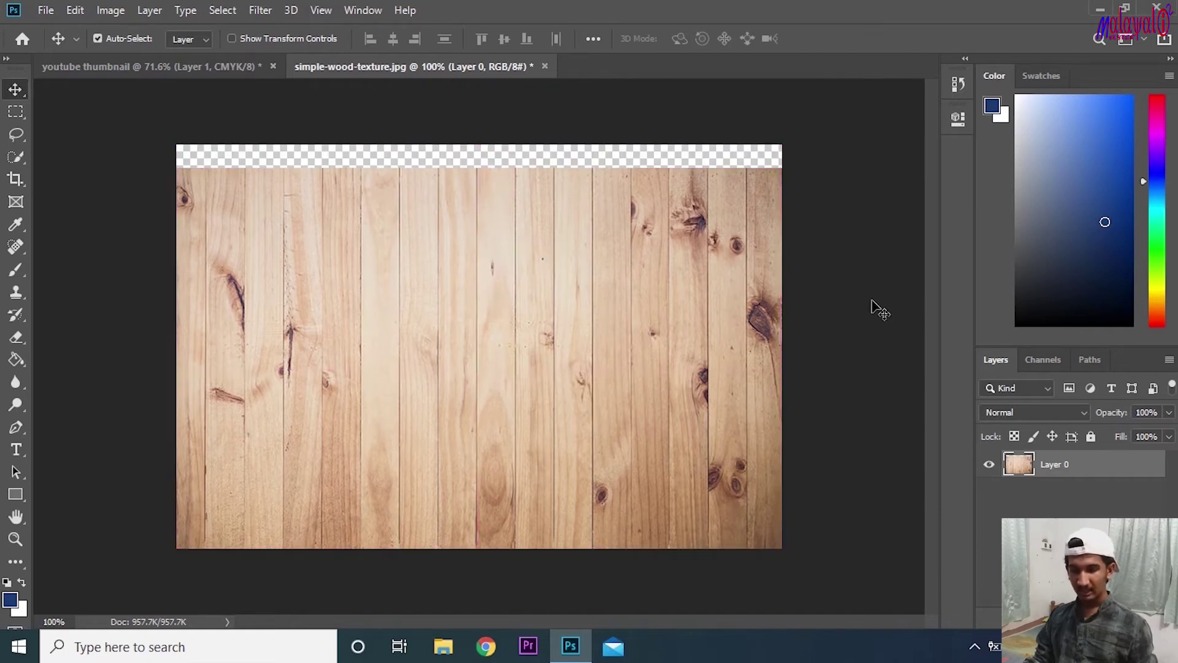
key("ctrl+z")
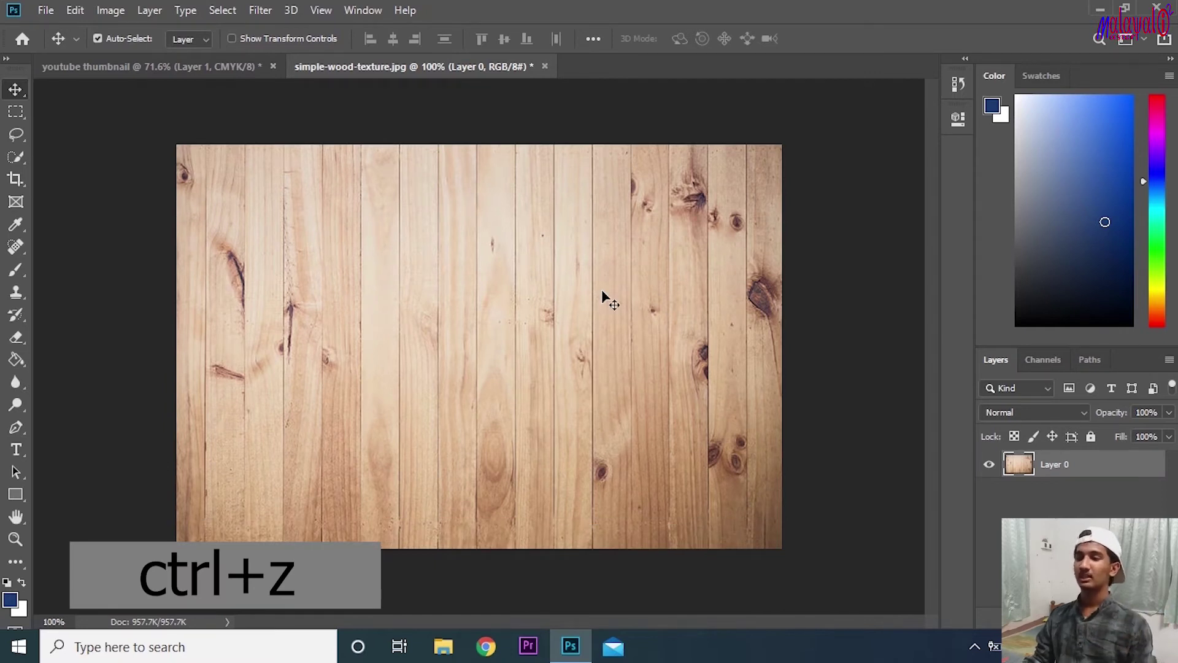
left_click(1009, 528)
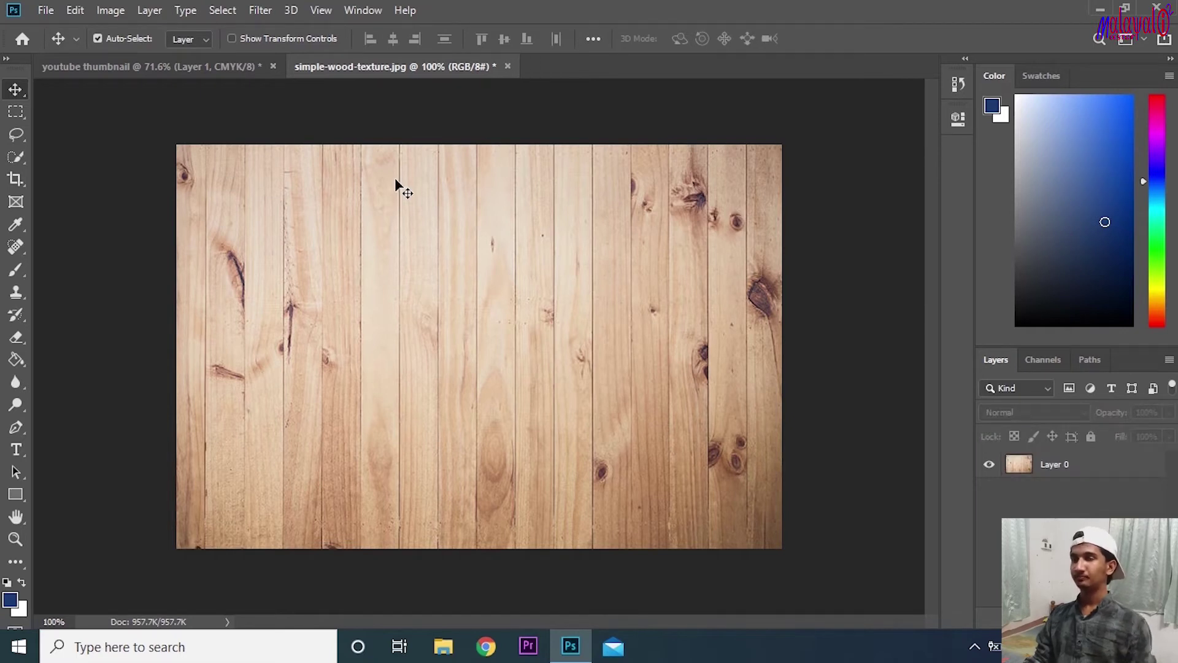
View the youtube thumbnail document and return to the wood texture document
left_click(148, 68)
left_click(366, 67)
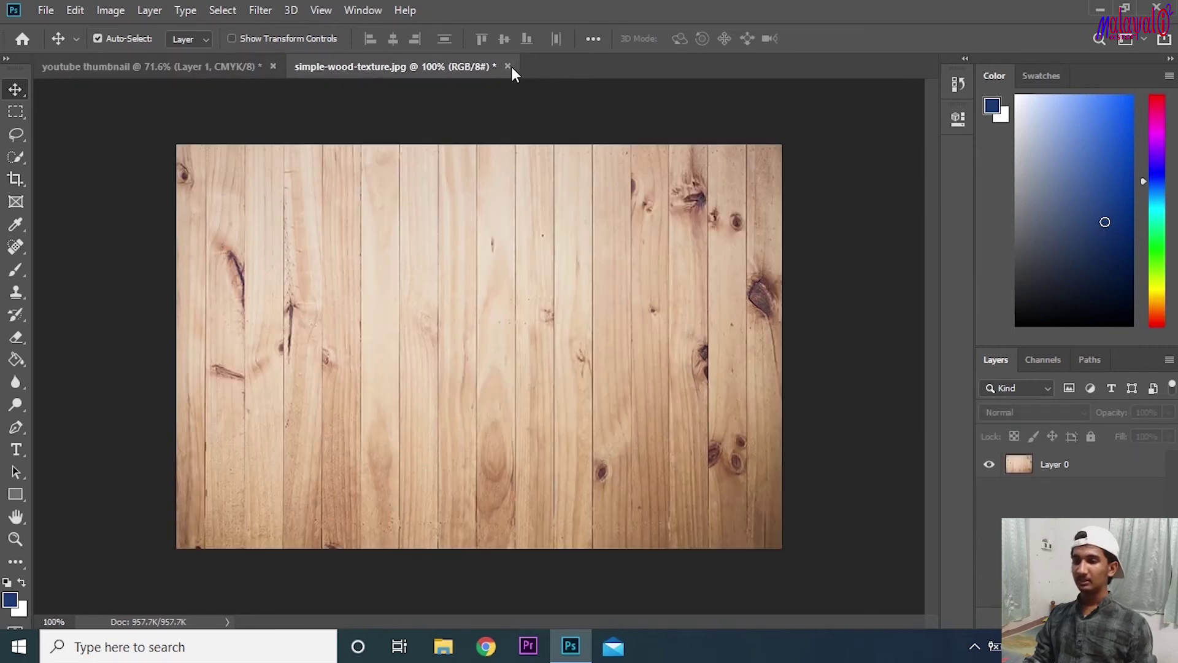
Check the youtube thumbnail document and close simple-wood-texture.jpg without saving its changes
left_click(187, 68)
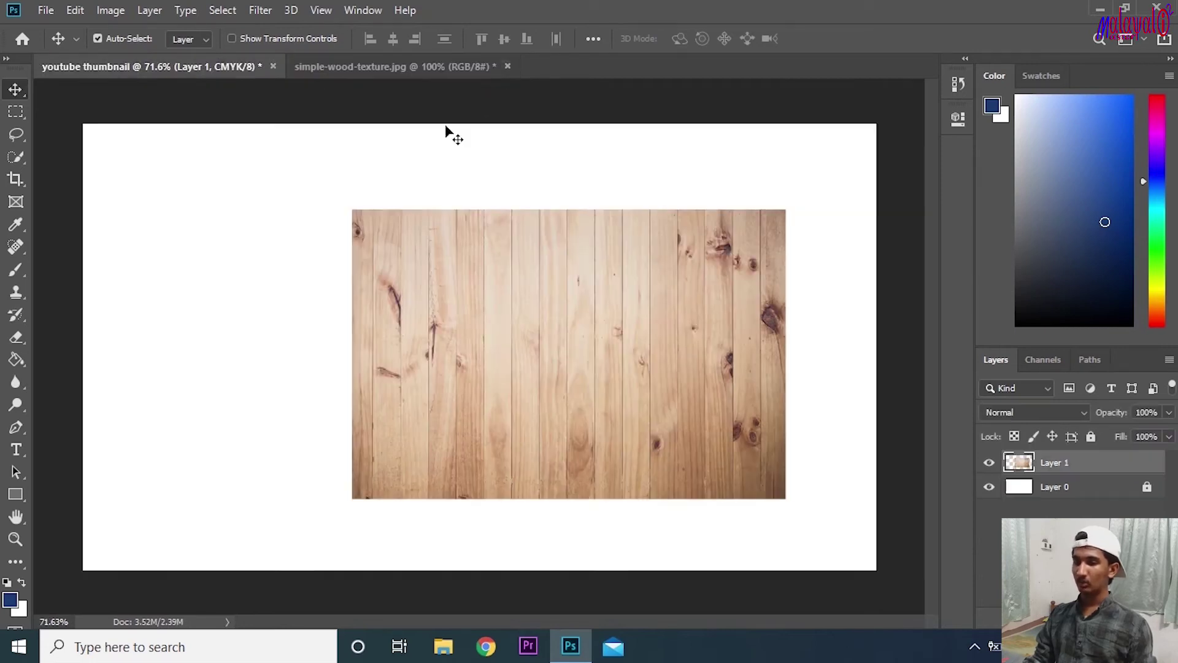
left_click(507, 66)
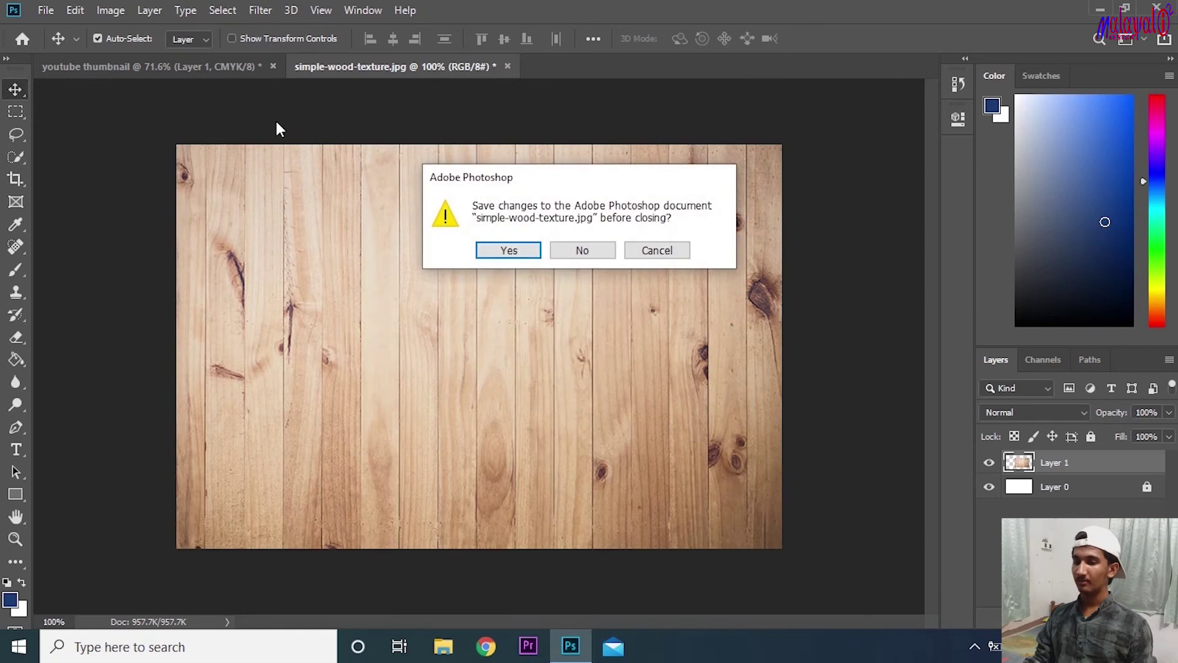
left_click(576, 251)
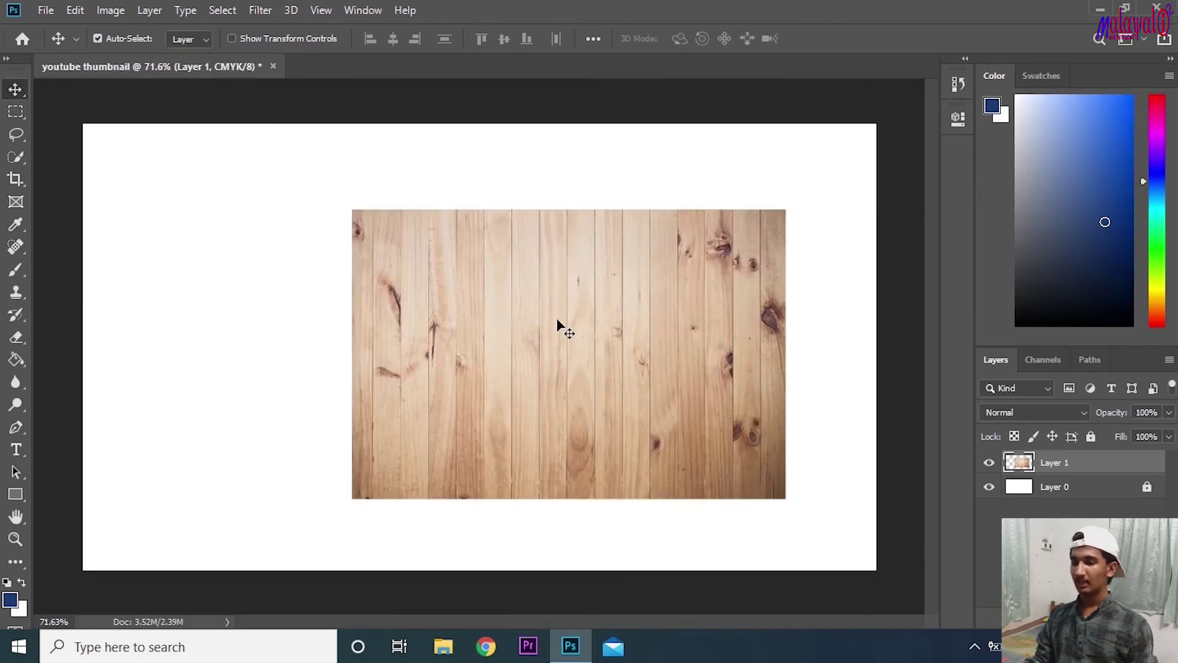
Select a rectangle around the whole wood image with the Rectangular Marquee tool, delete its contents, and undo
left_click(18, 112)
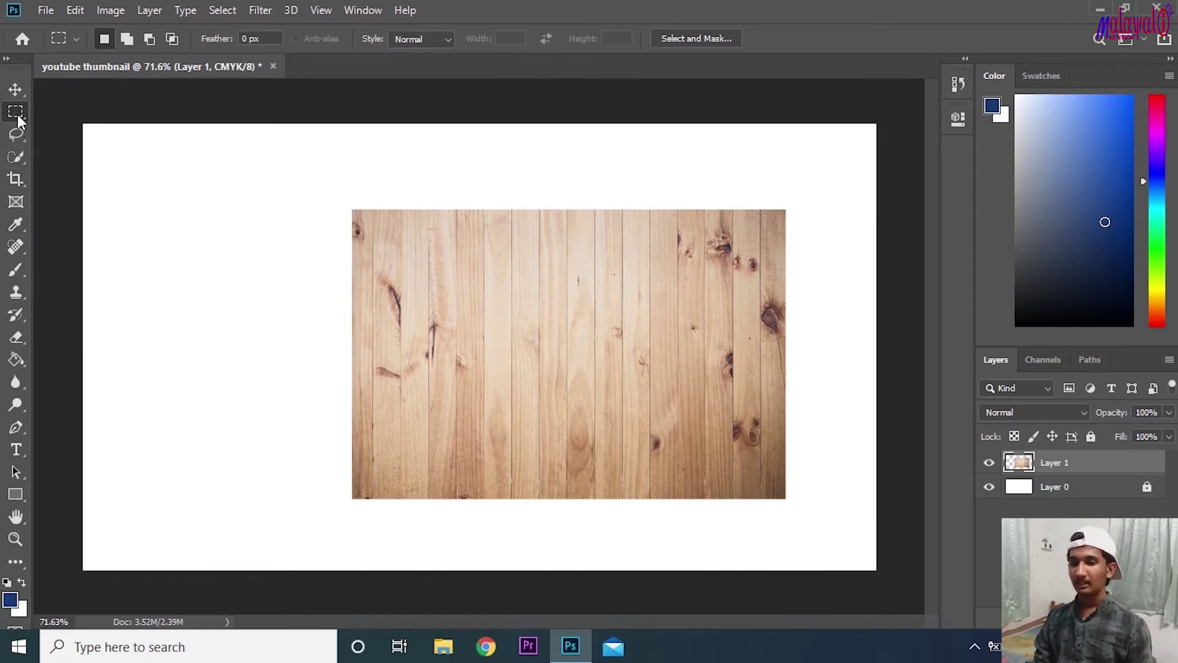
right_click(18, 113)
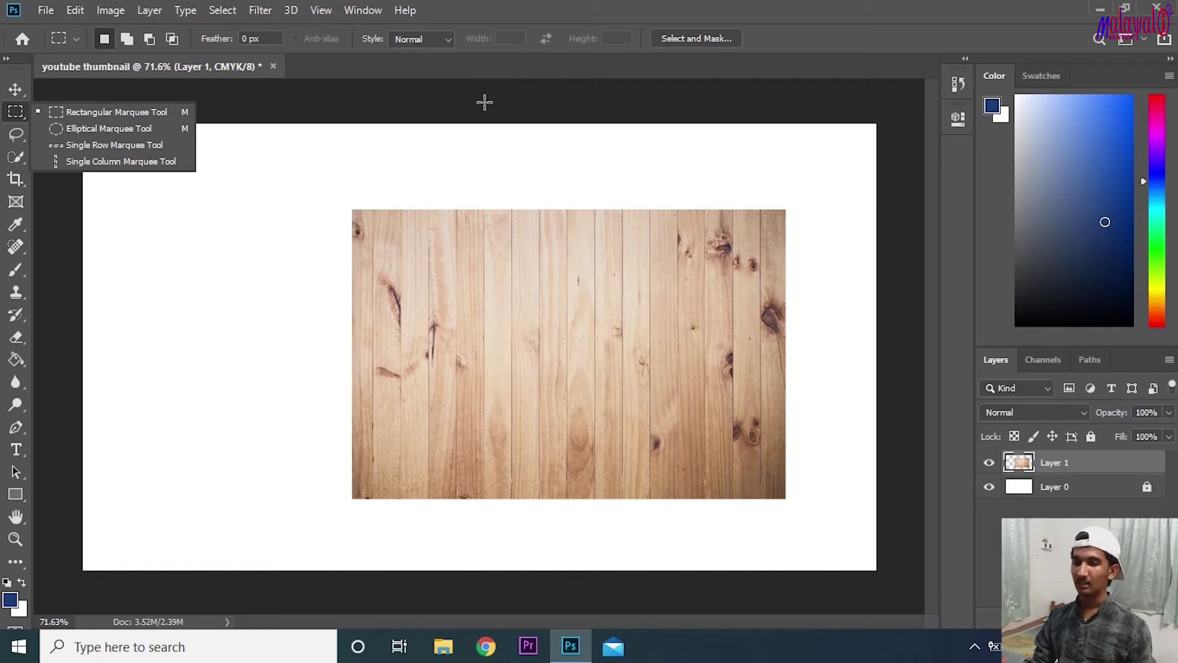
left_click(110, 112)
left_click_drag(321, 172, 833, 547)
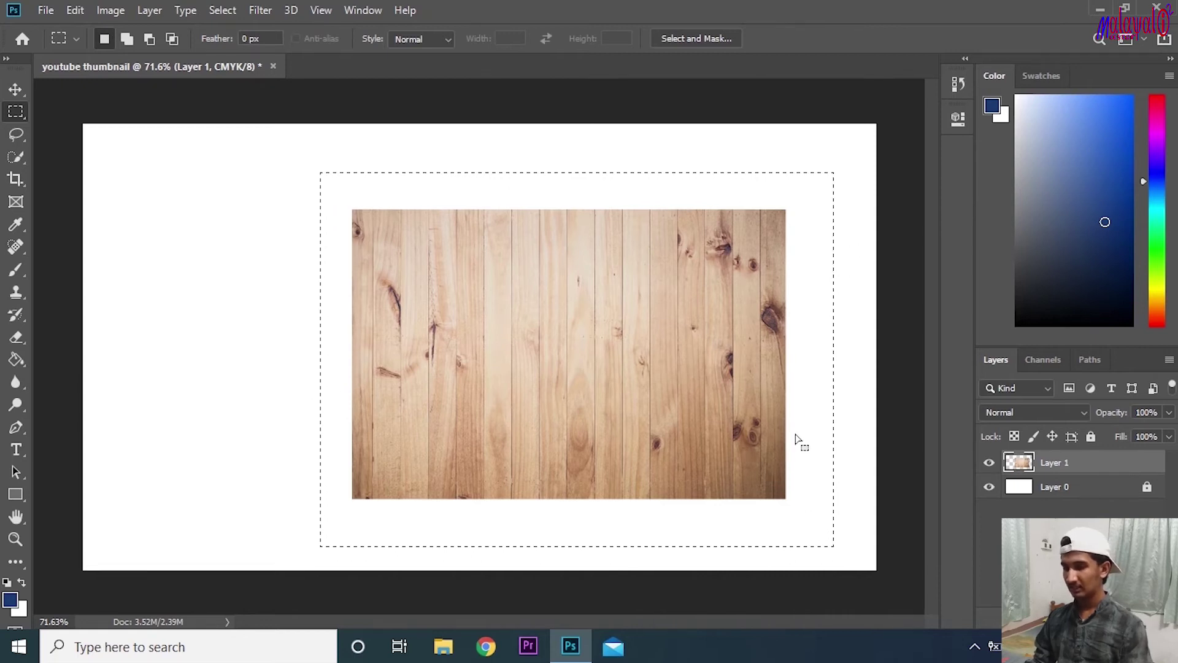
key("Delete")
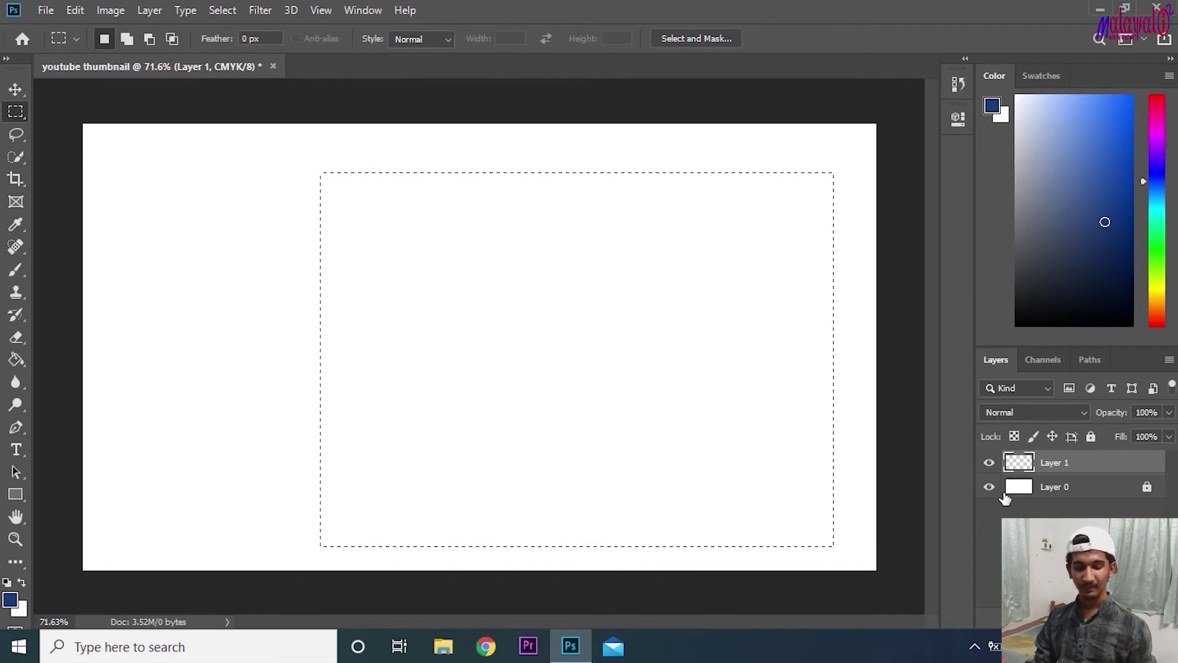
key("ctrl+z")
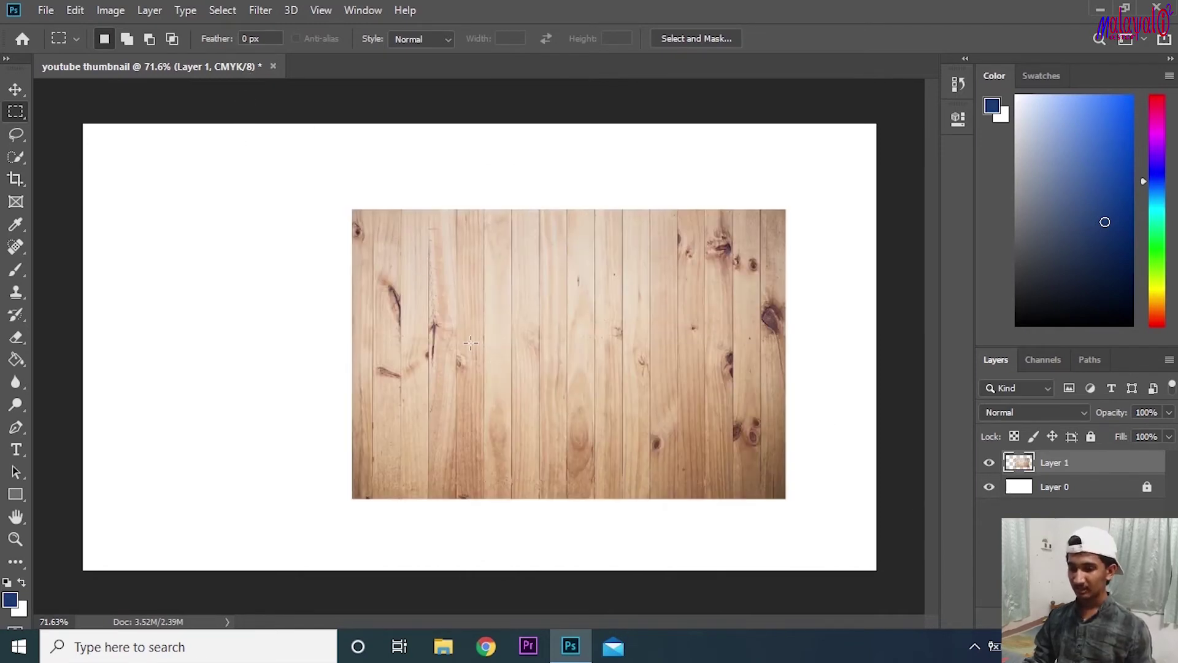
Delete a smaller rectangular selection from the middle of the wood image and undo the deletion
left_click_drag(508, 307, 669, 428)
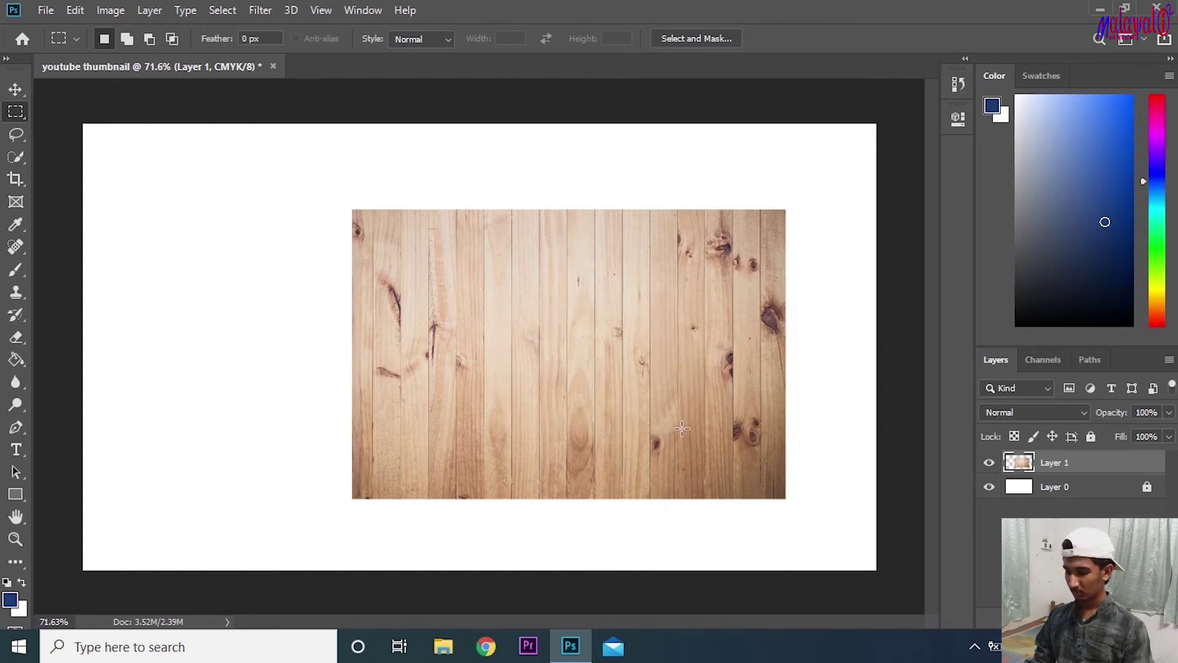
key("Delete")
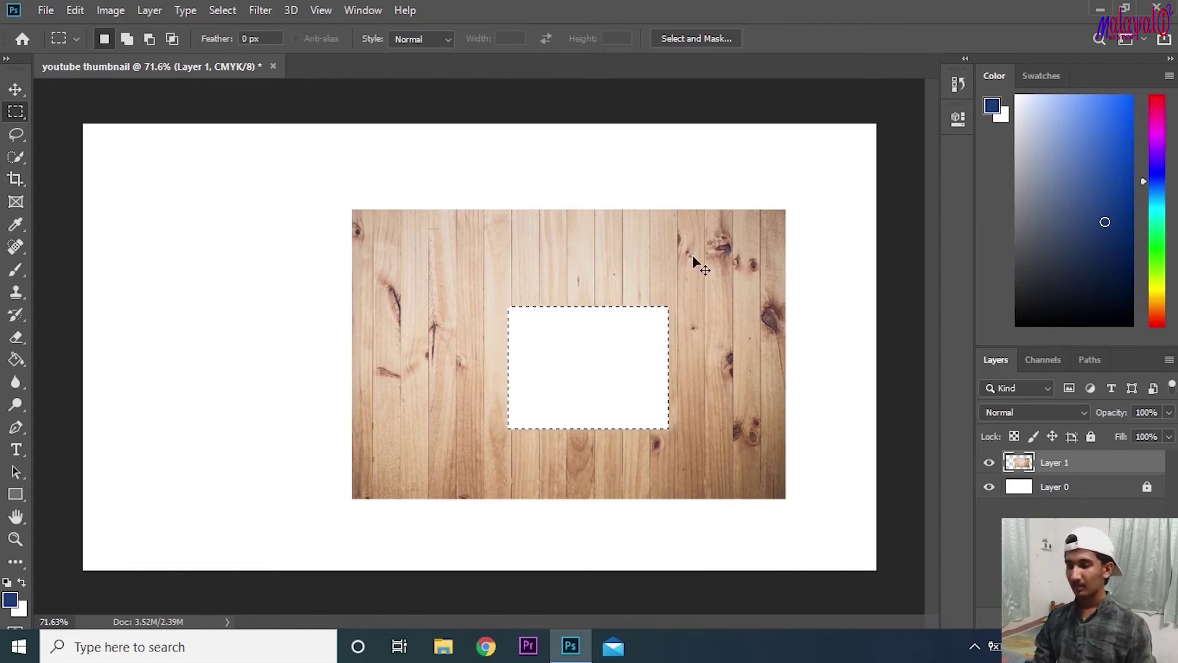
key("ctrl+z")
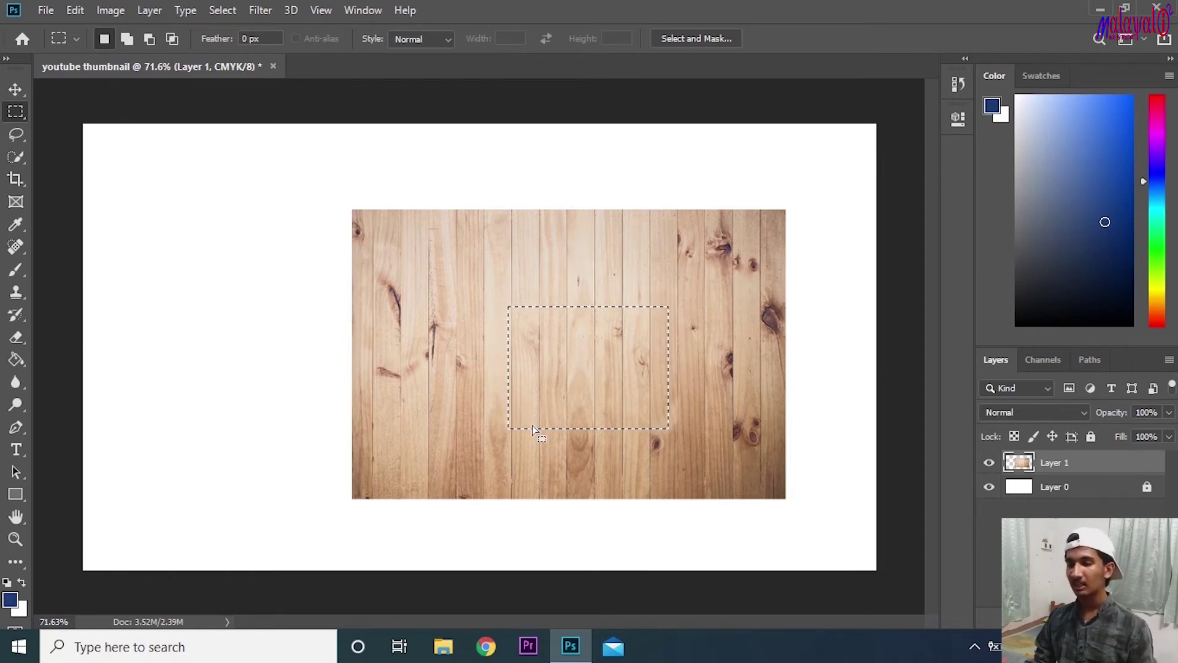
Invert the rectangular selection, try deleting the area outside the rectangle, and deselect
right_click(576, 368)
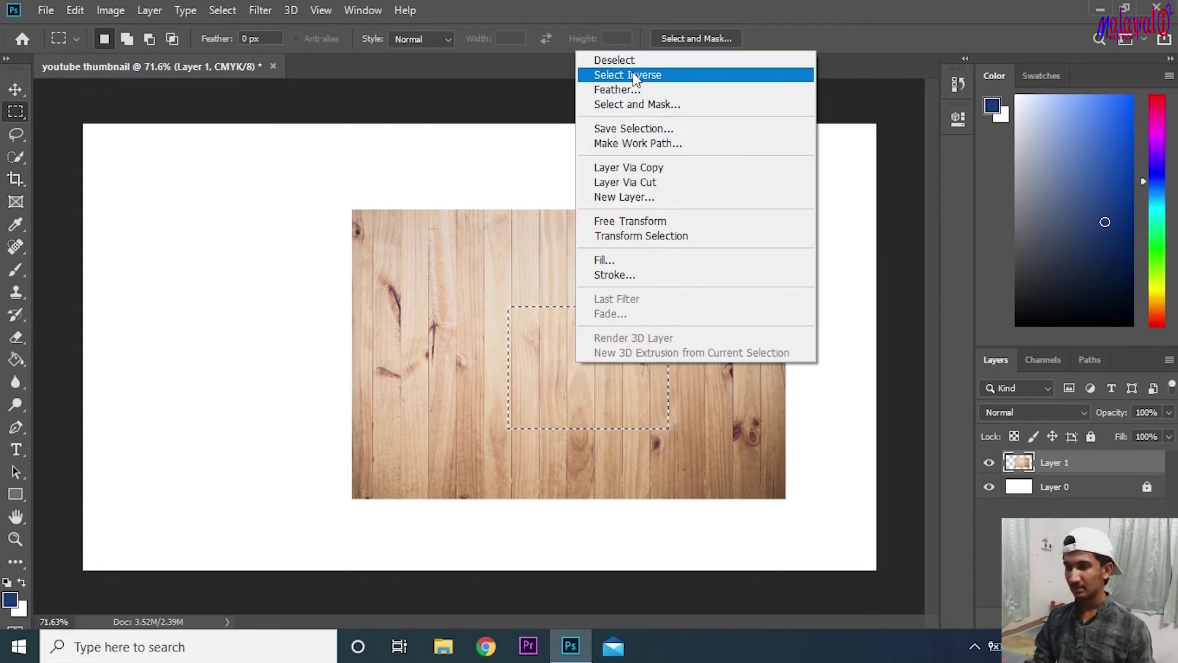
left_click(679, 76)
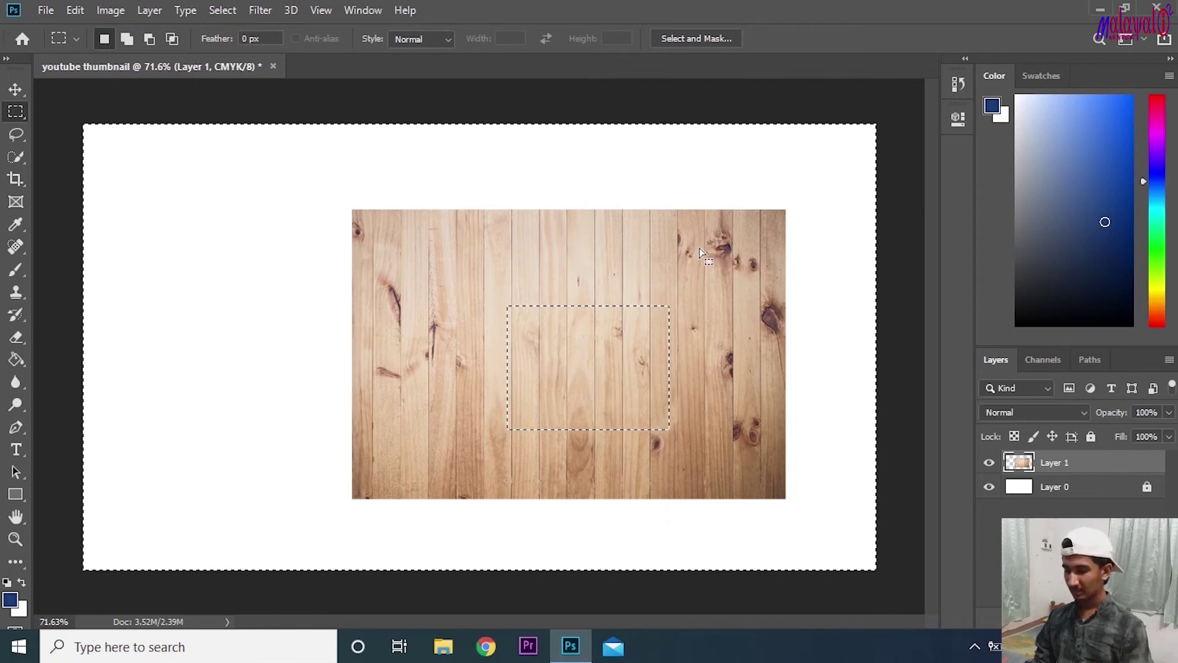
key("Delete")
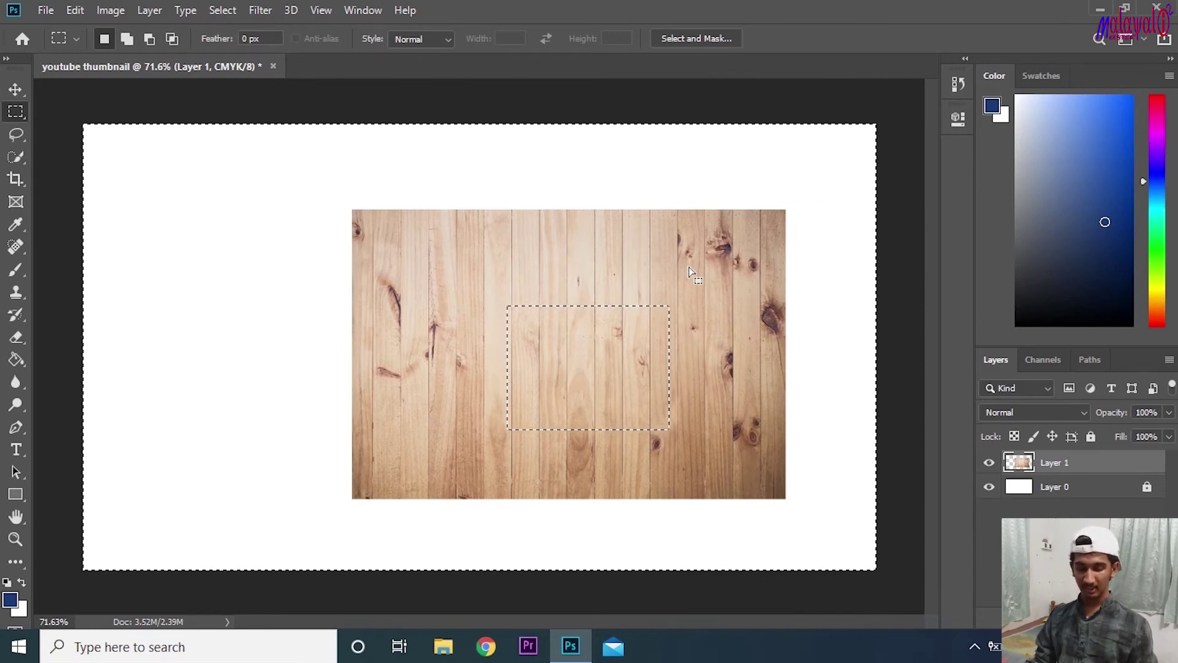
key("ctrl+d")
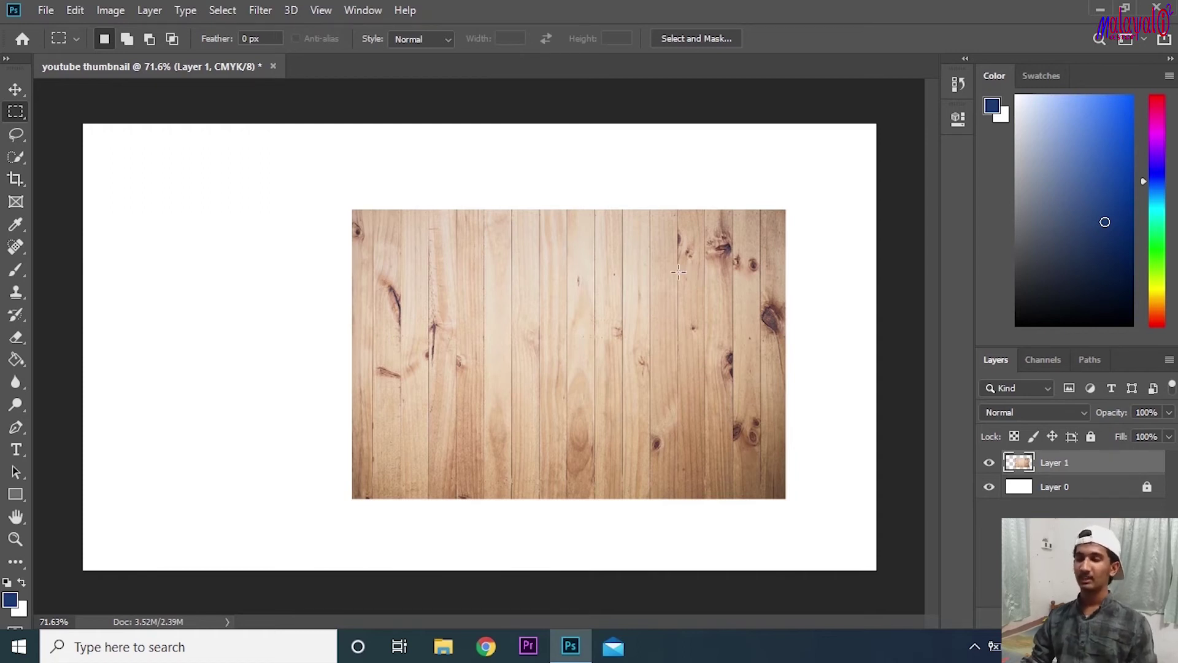
Draw an elliptical selection about 2.8 x 3.5 in on the wood image and discard it
right_click(17, 111)
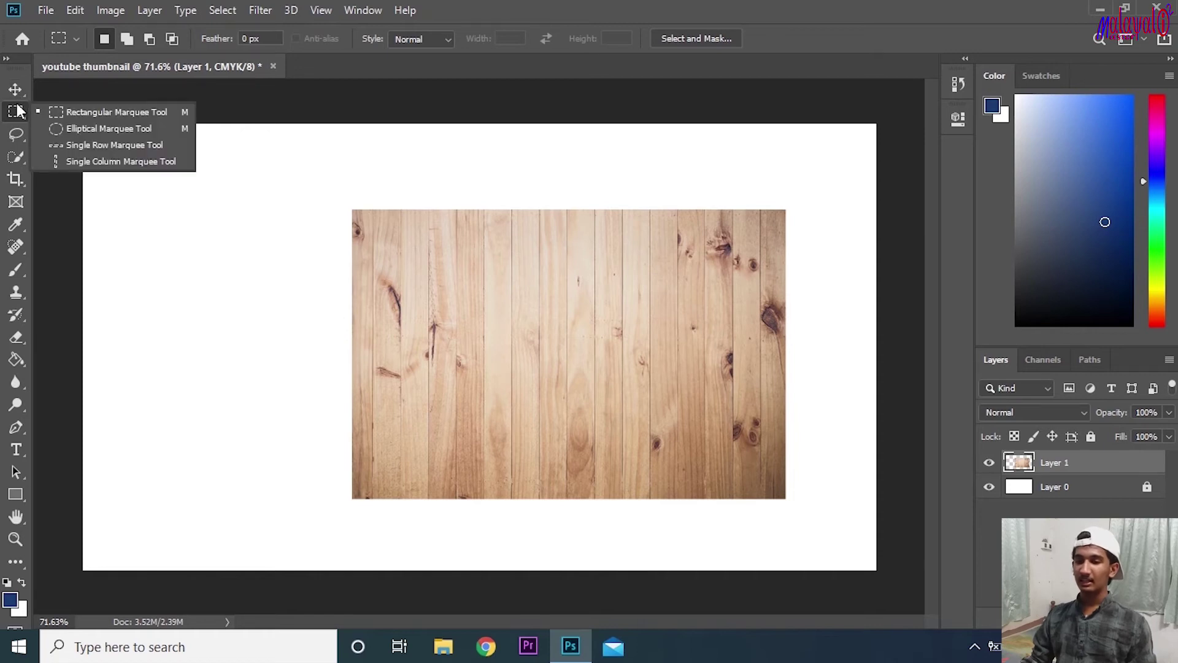
left_click(148, 131)
left_click_drag(477, 265, 599, 417)
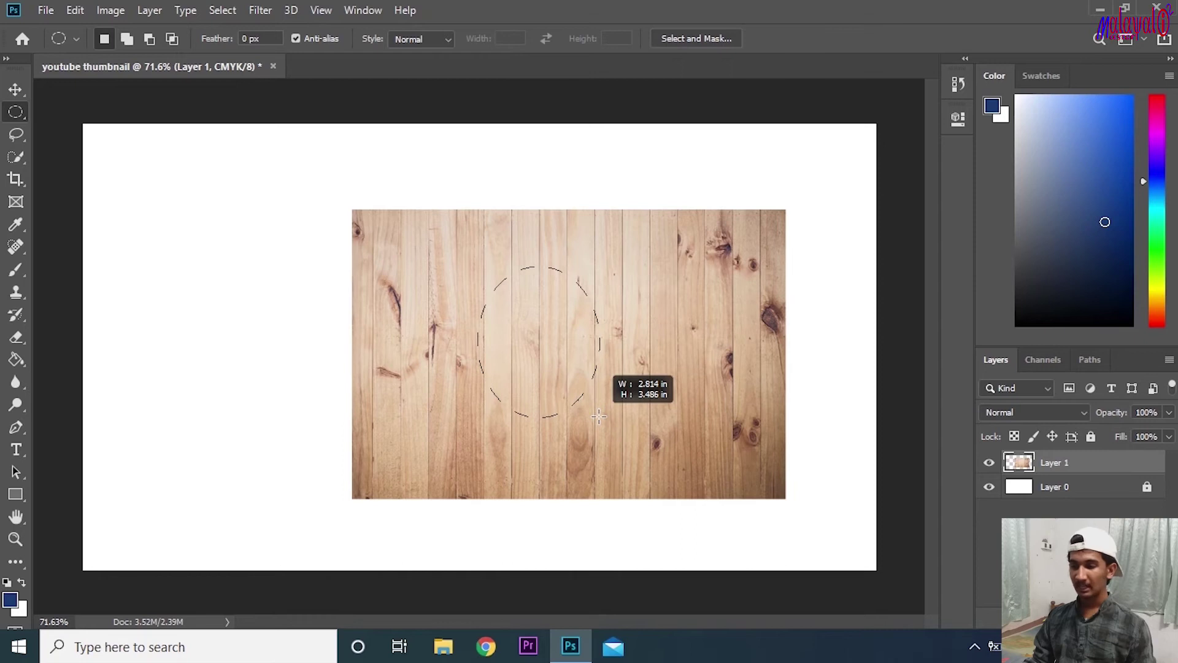
key("Escape")
key("ctrl+d")
Delete a large circular selection from the middle of the wood image and undo the deletion
left_click_drag(448, 247, 701, 518)
key("v")
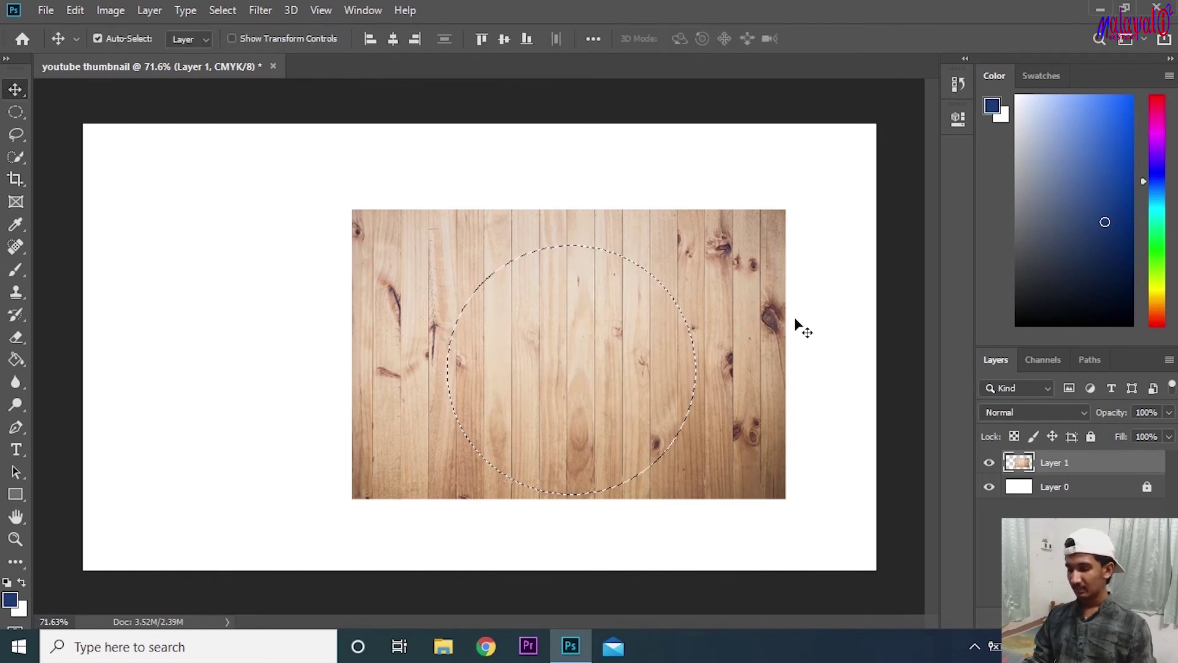
key("Delete")
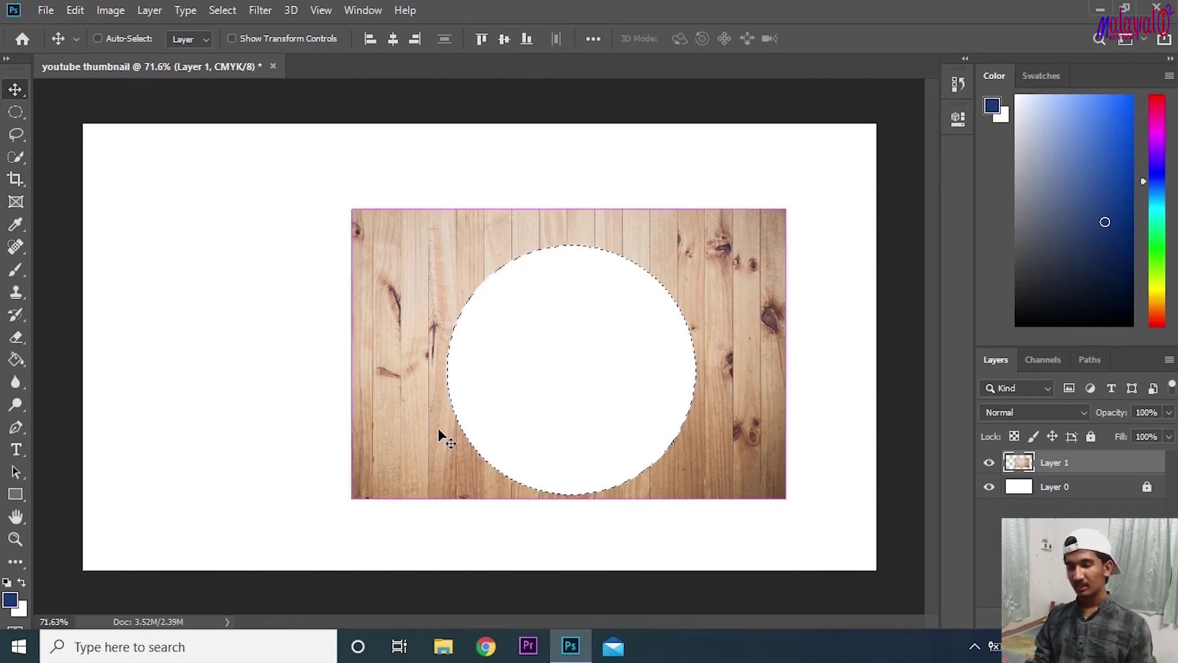
key("ctrl+z")
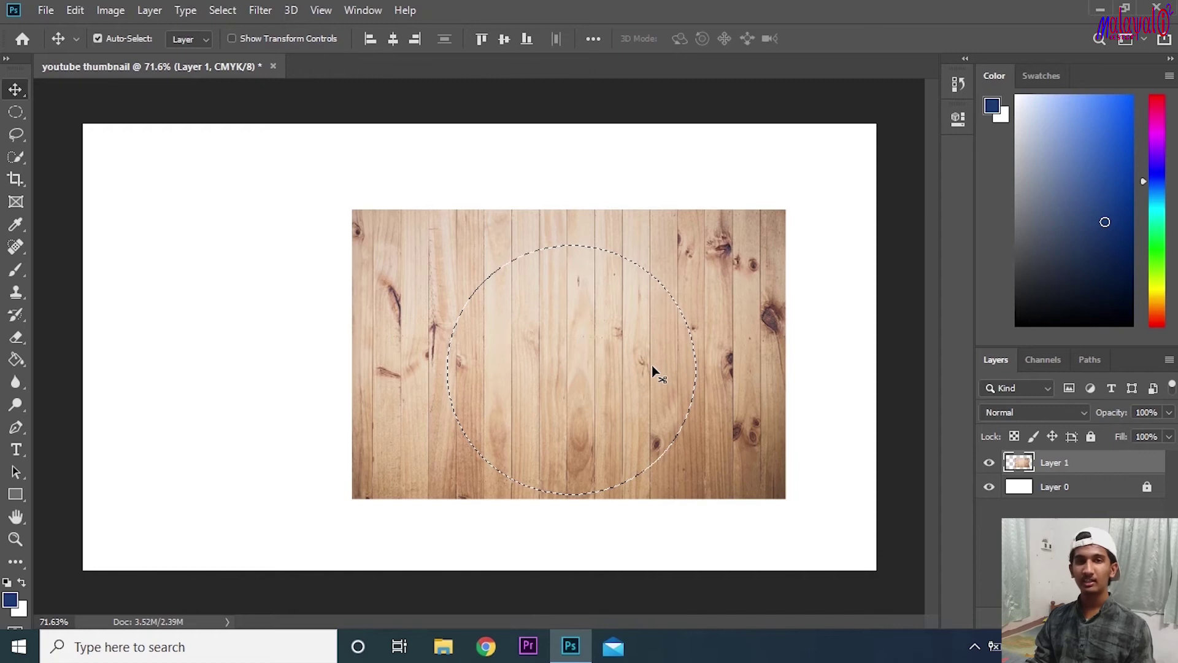
Cut the wood image to a circle about 4.5 in wide by deleting the inverse of a circular selection on Layer 1
left_click_drag(458, 278, 679, 473)
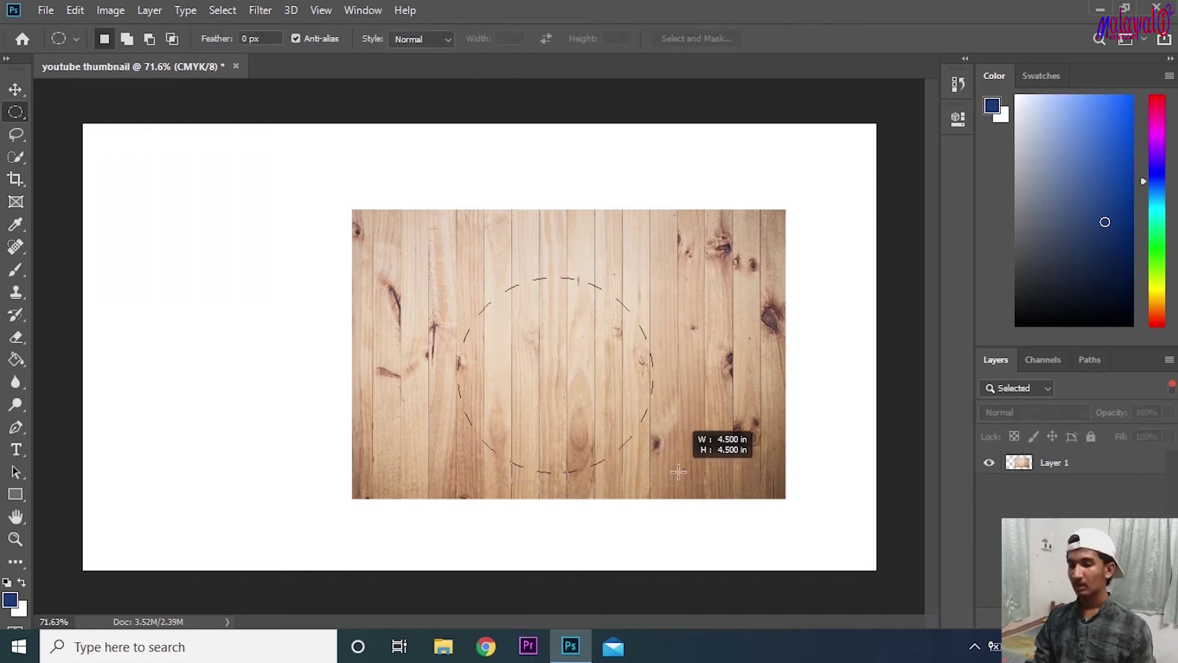
right_click(525, 386)
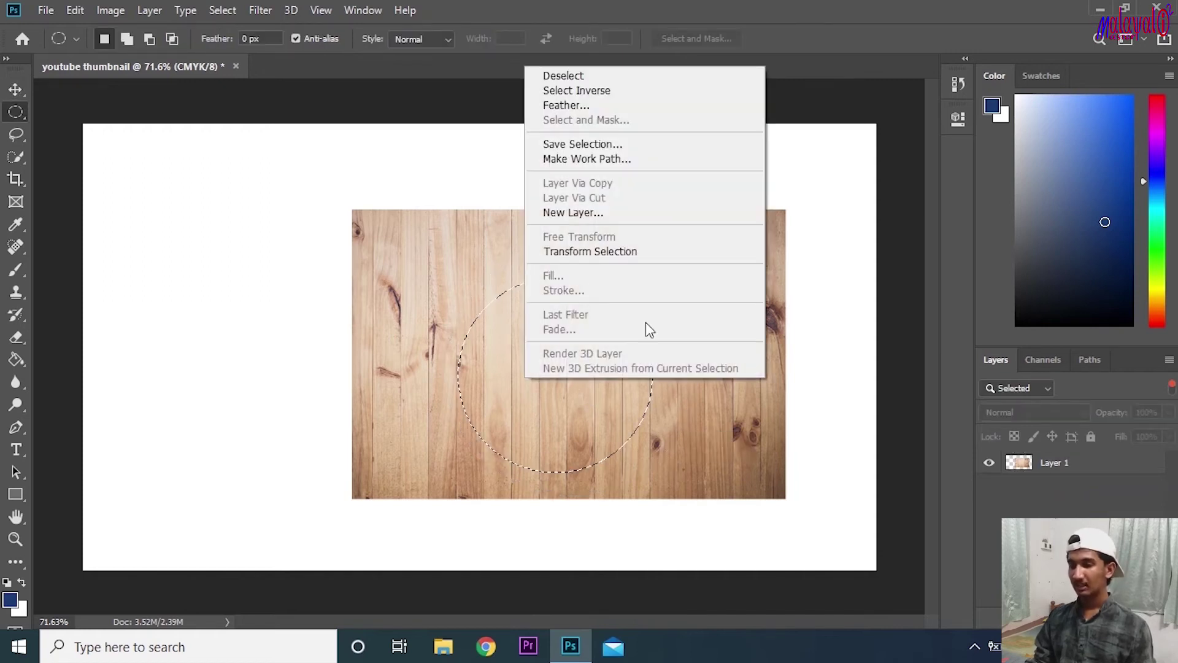
left_click(577, 91)
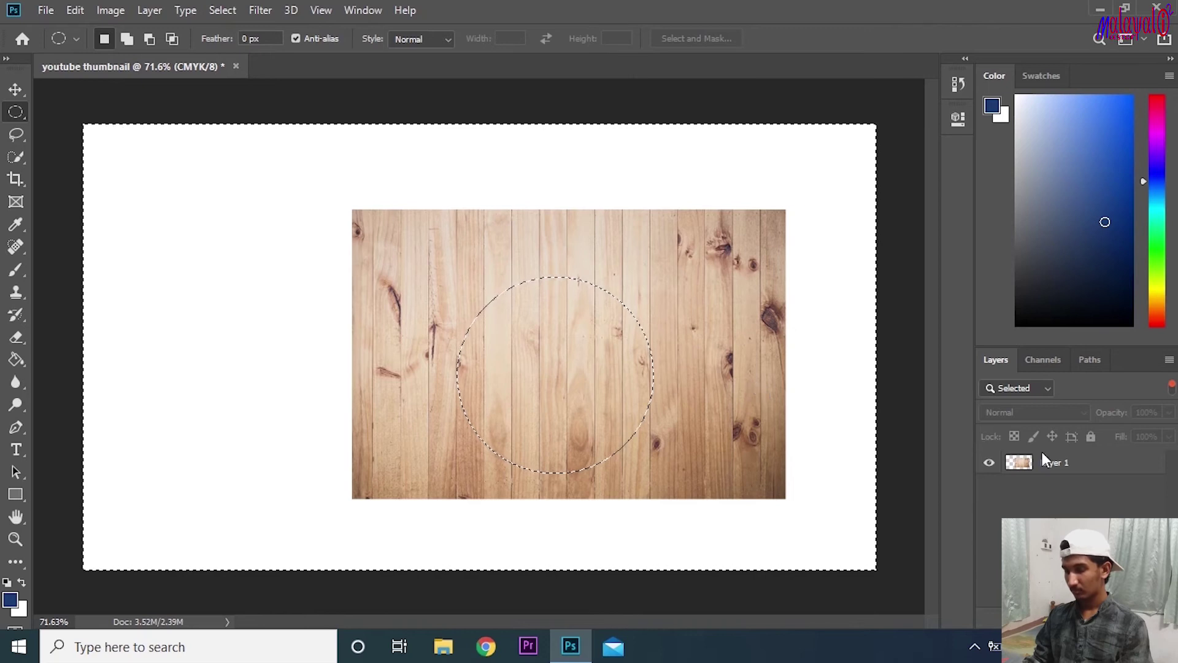
left_click(1059, 465)
key("Delete")
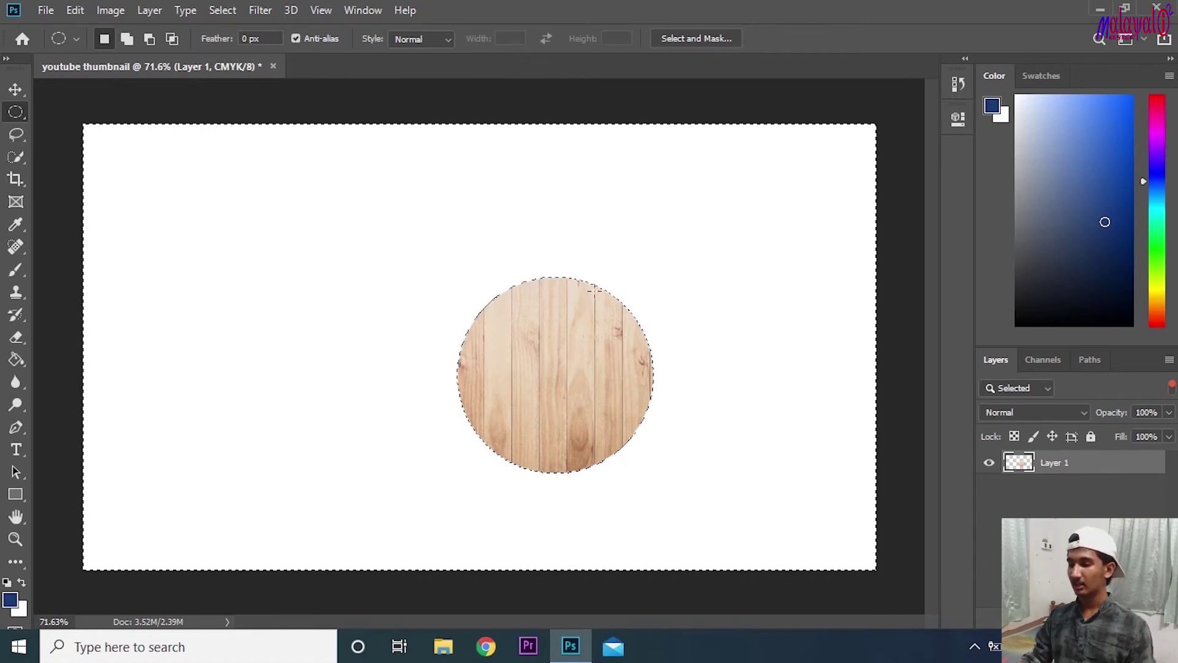
left_click(1093, 517)
key("ctrl+d")
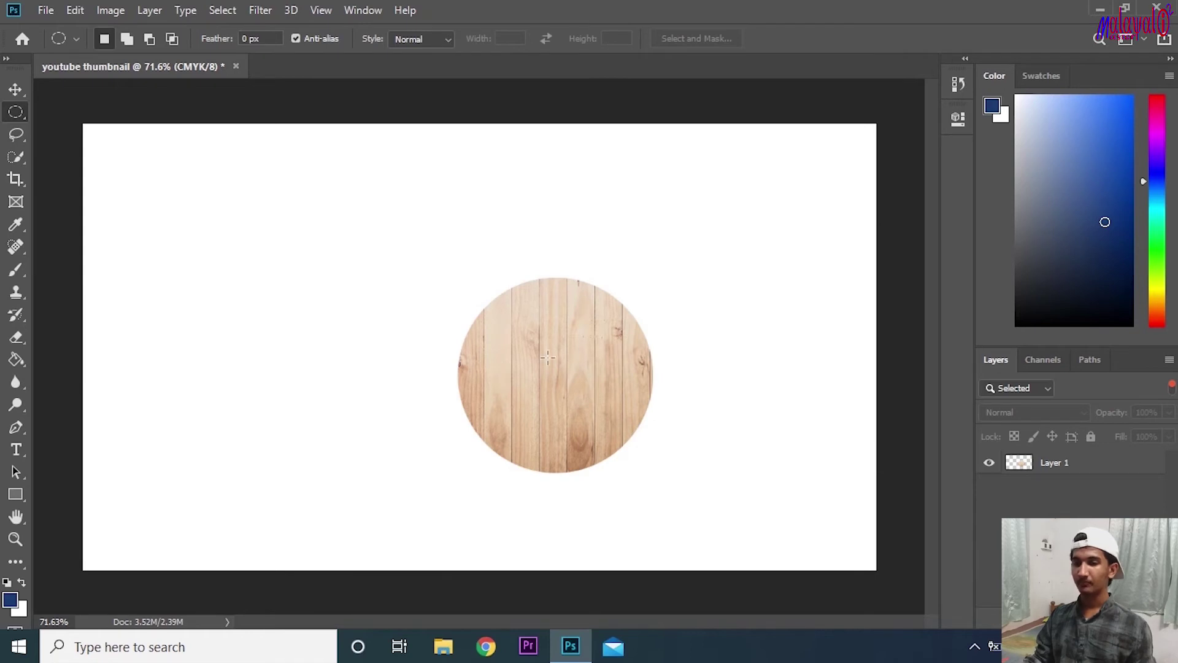
Activate the Lasso tool and hide Layer 1
left_click(16, 136)
right_click(18, 135)
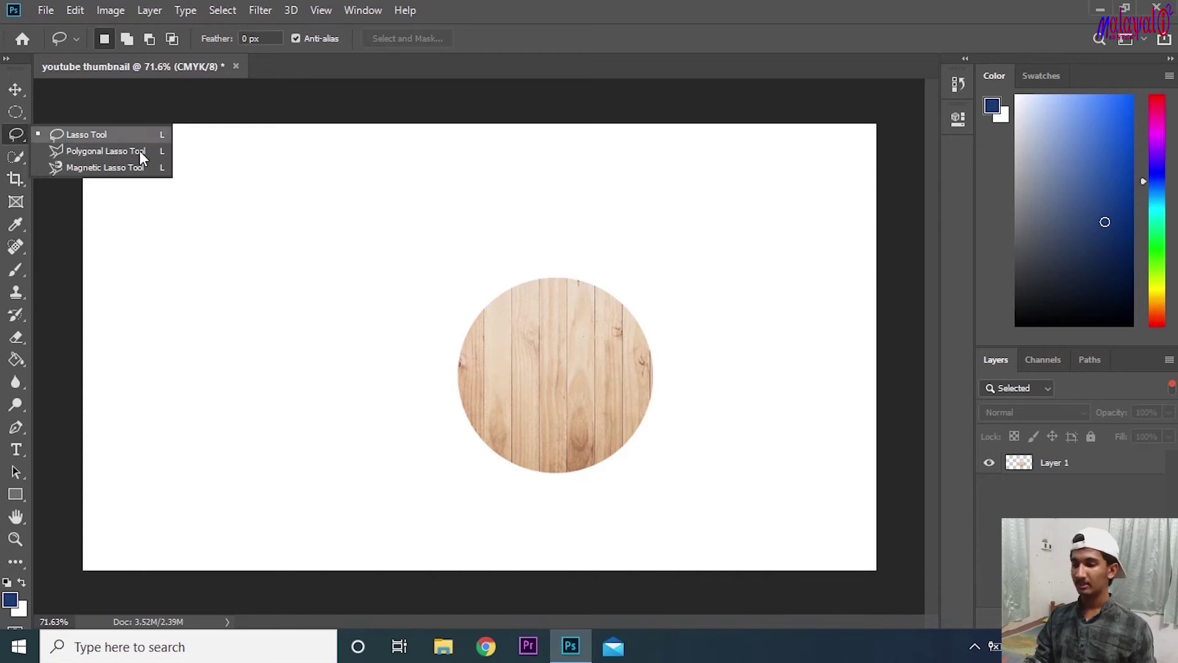
left_click(997, 511)
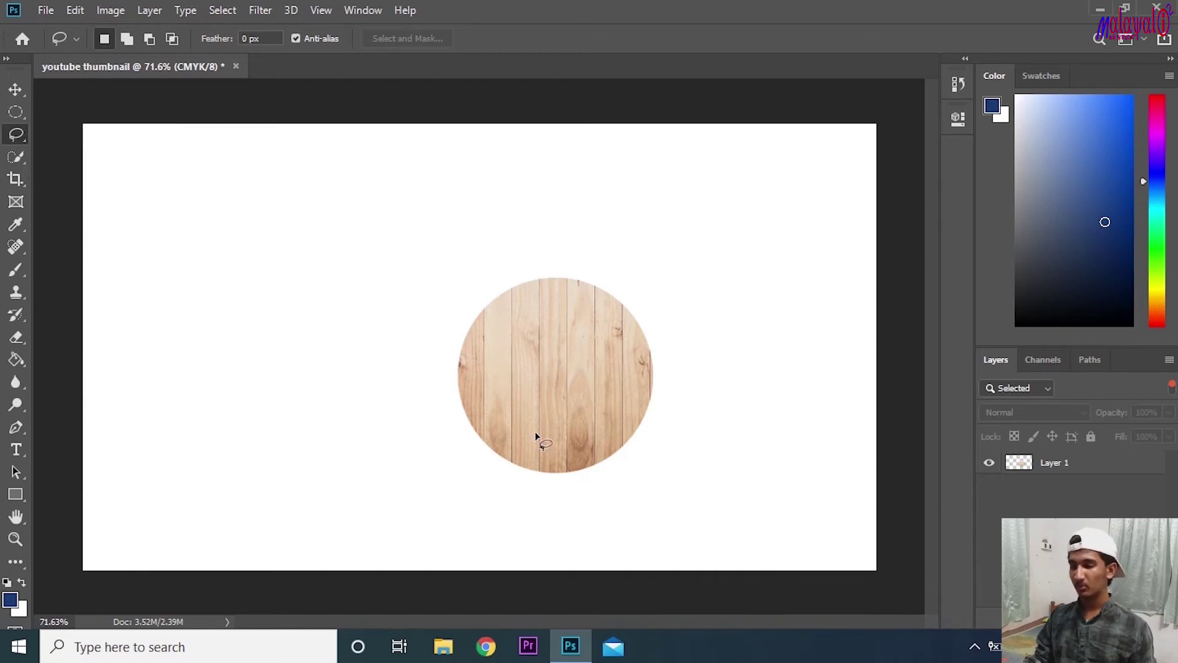
left_click(988, 463)
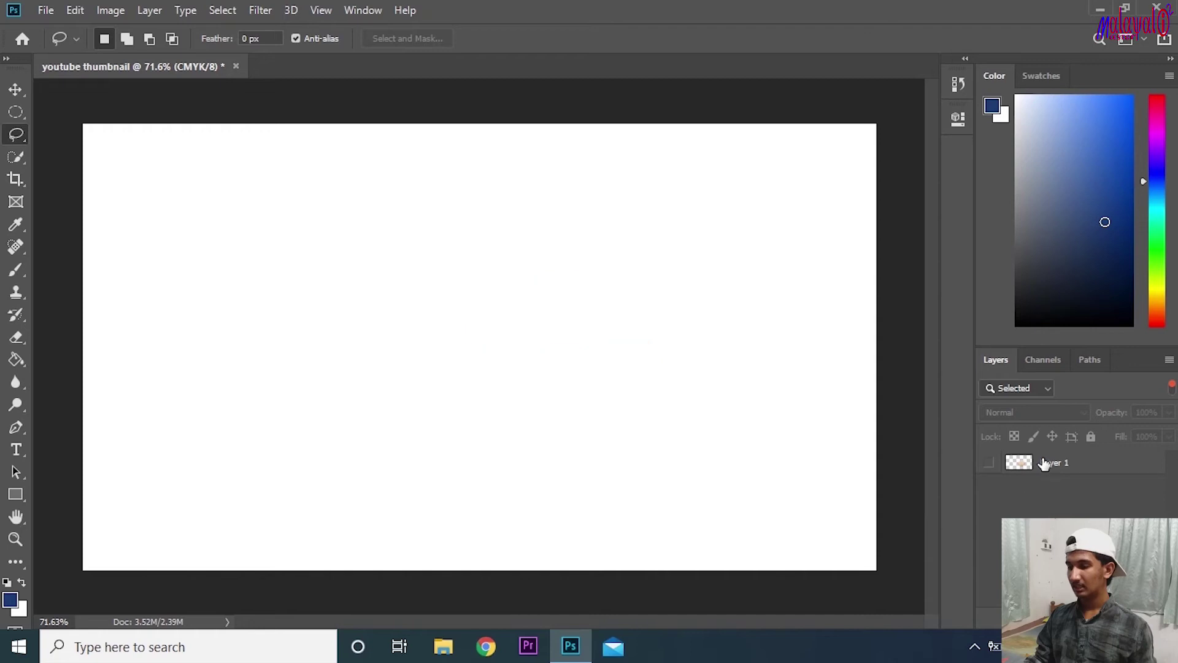
left_click(1047, 468)
left_click(1070, 484)
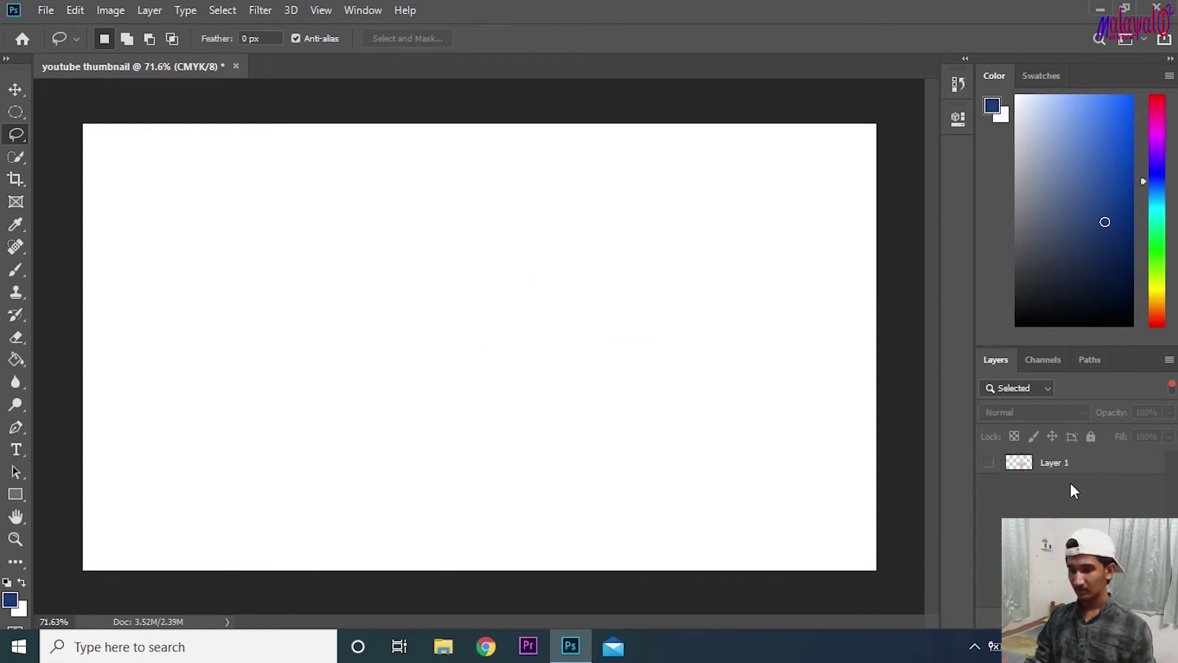
Browse the Downloads folder for an image to open
left_click(46, 10)
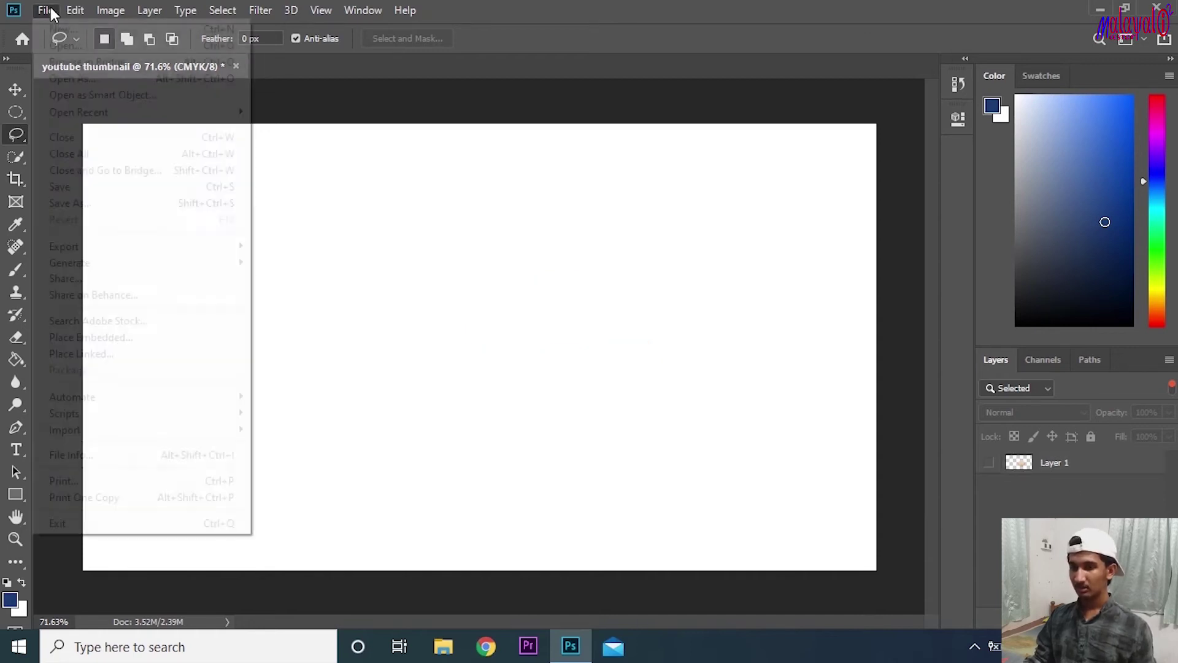
left_click(119, 44)
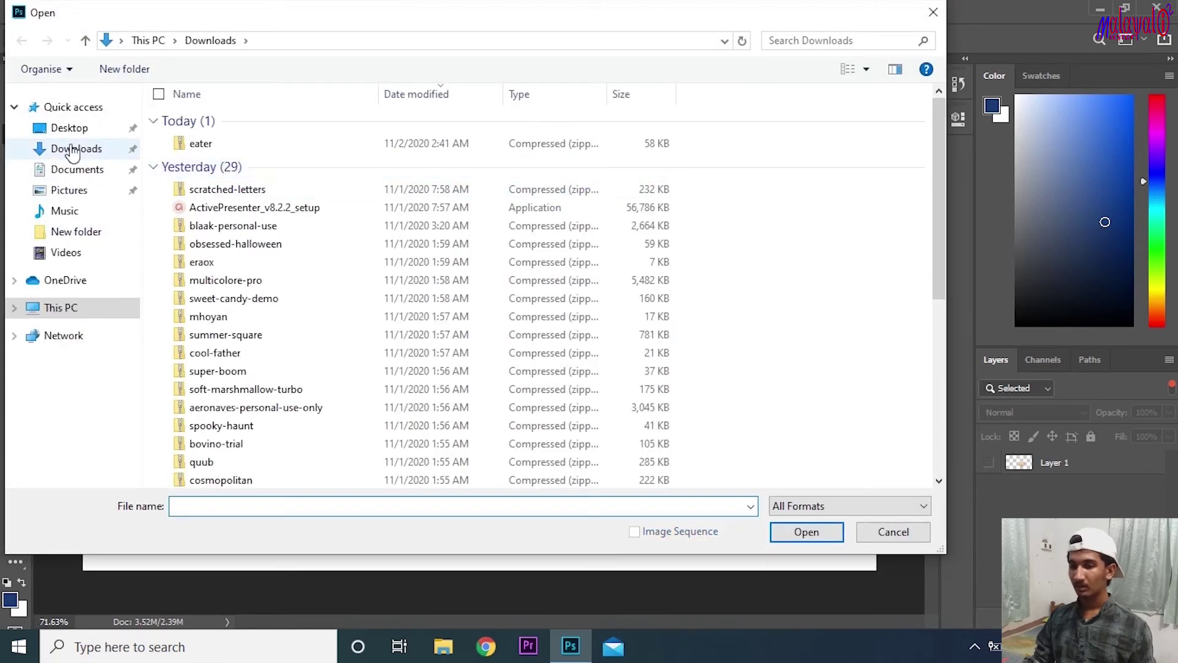
double_click(260, 143)
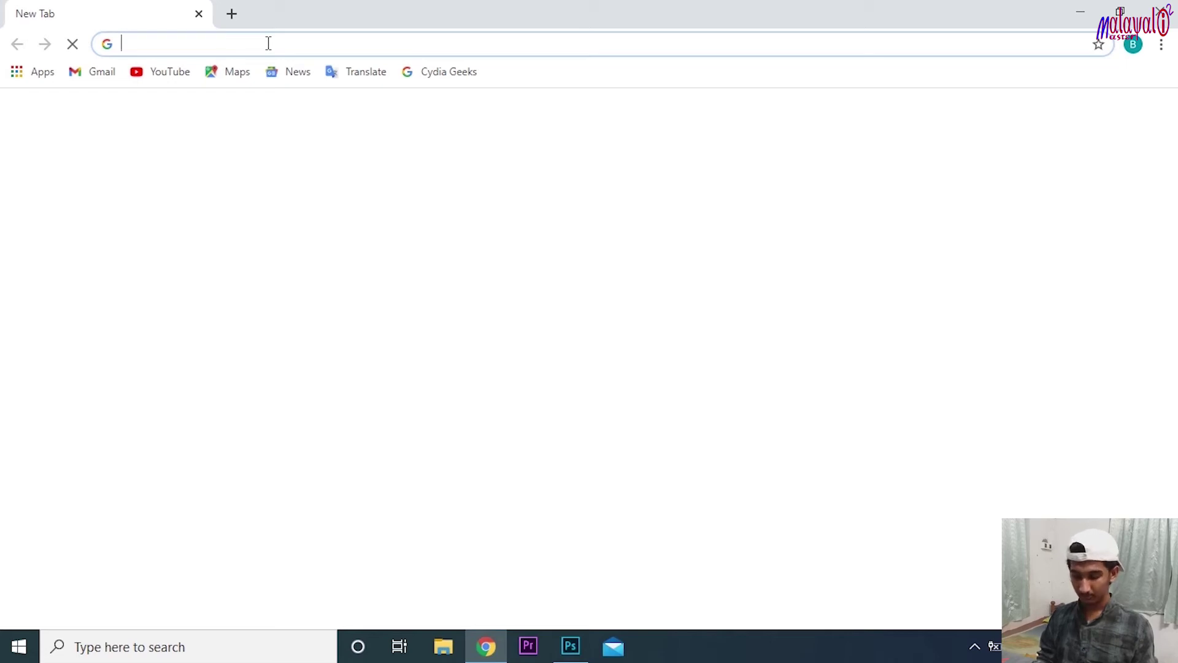
Search Google for "person" and save the picture of the smiling woman in a dark blazer to the Desktop as a JPEG
type("person")
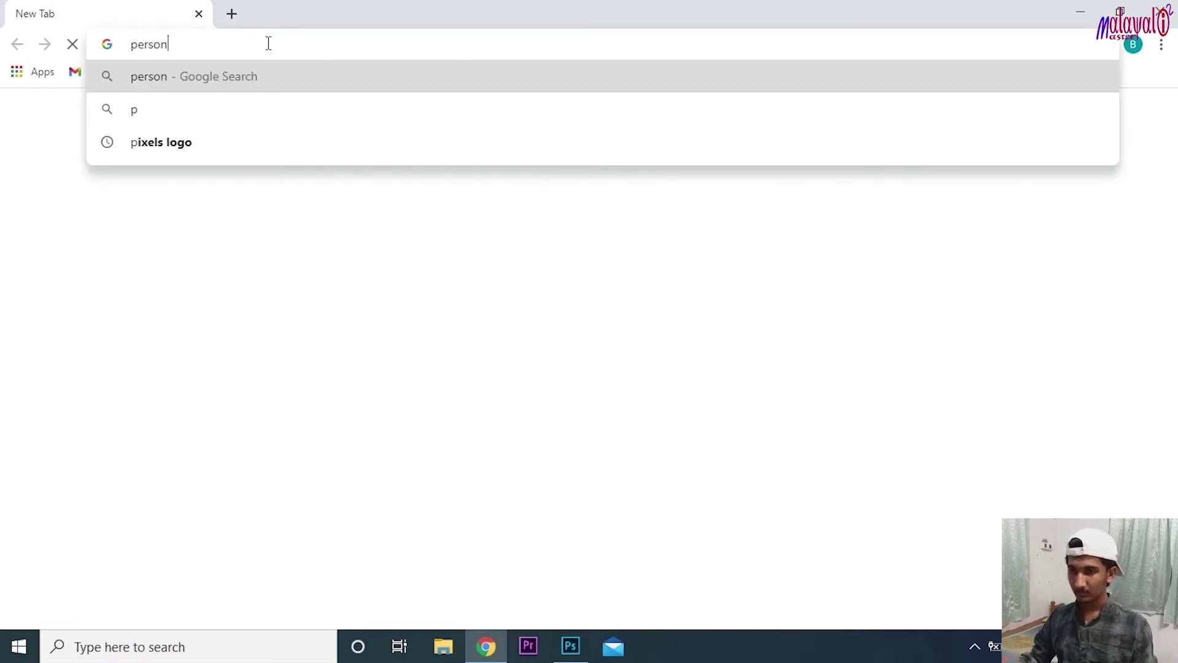
key("Return")
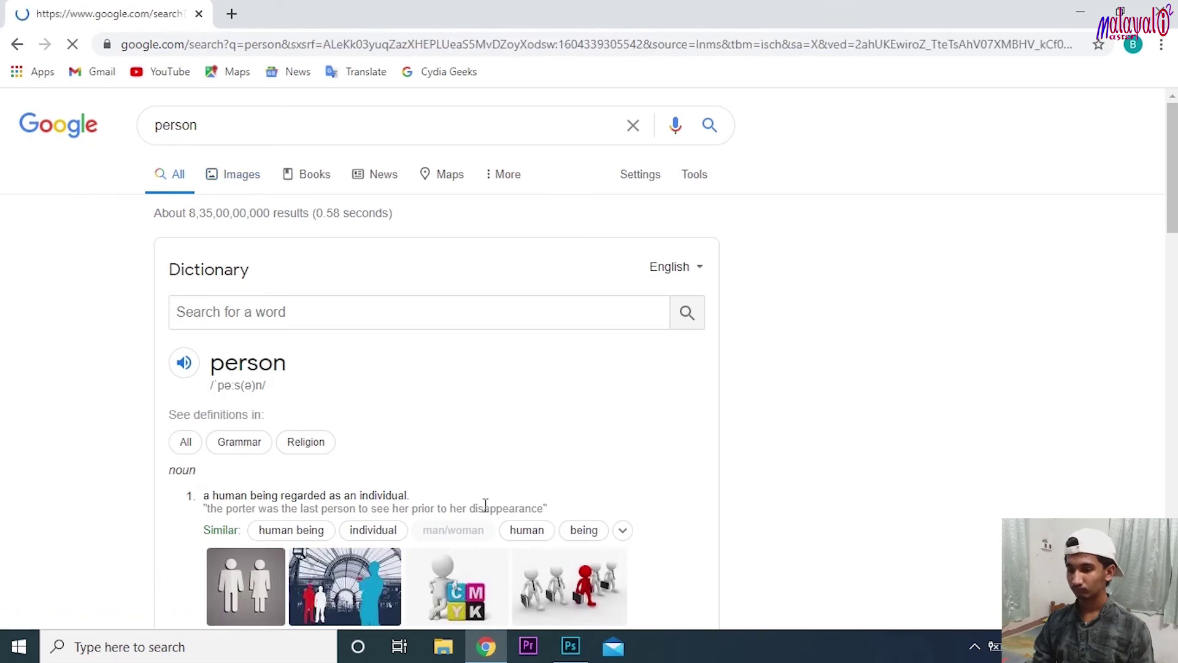
left_click(400, 414)
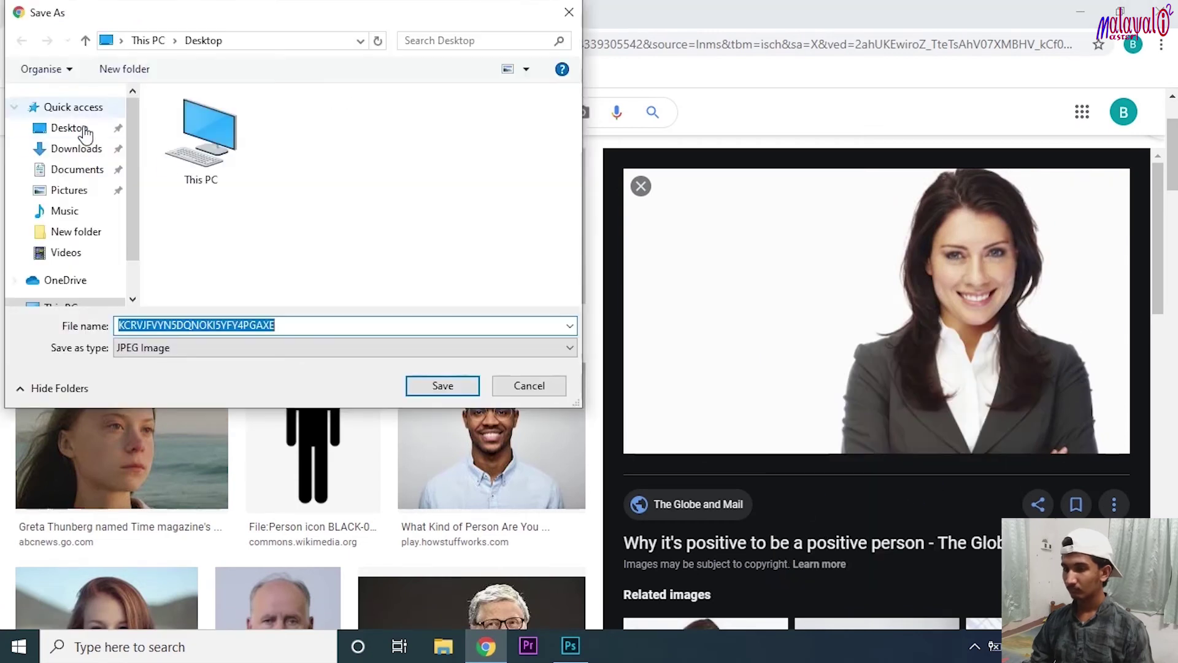
key("Return")
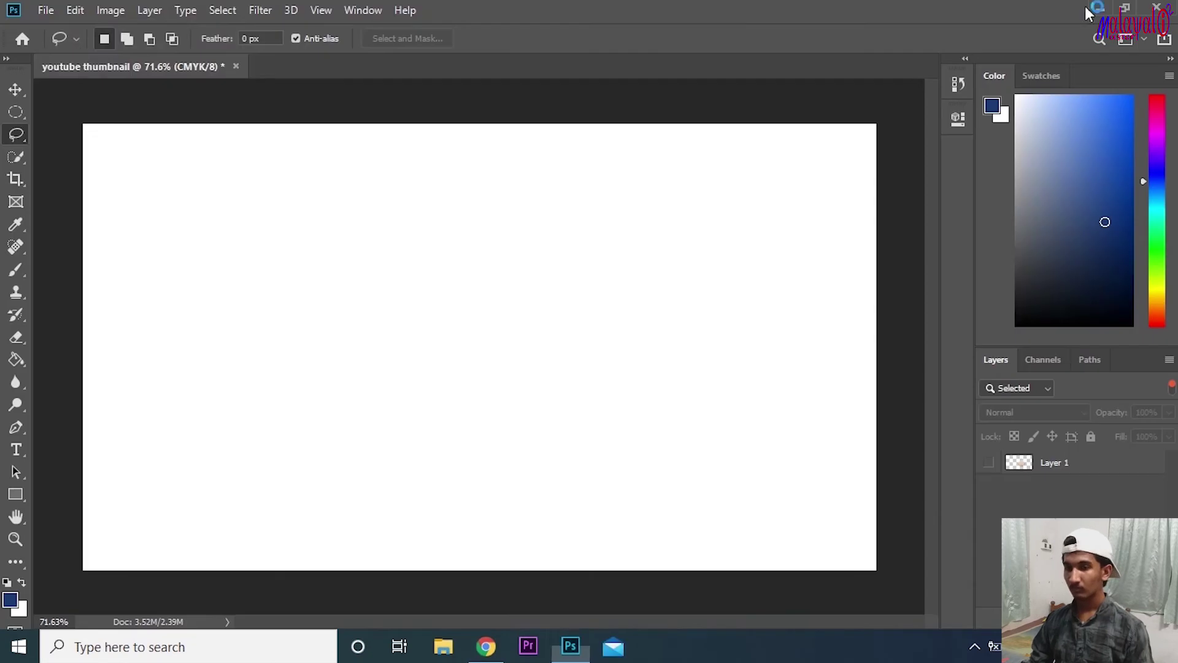
Open the saved KCRVJFVYN5DQNOKI5YFY4PGAXE image from the Desktop in Photoshop
left_click(44, 11)
left_click(108, 48)
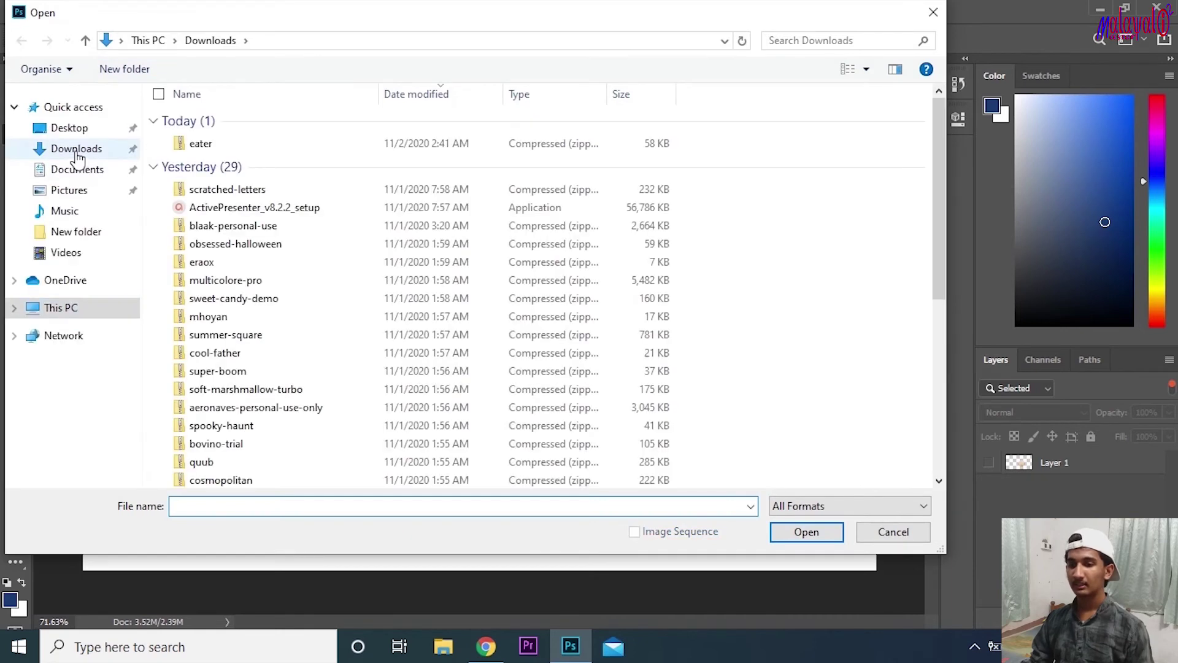
left_click(79, 130)
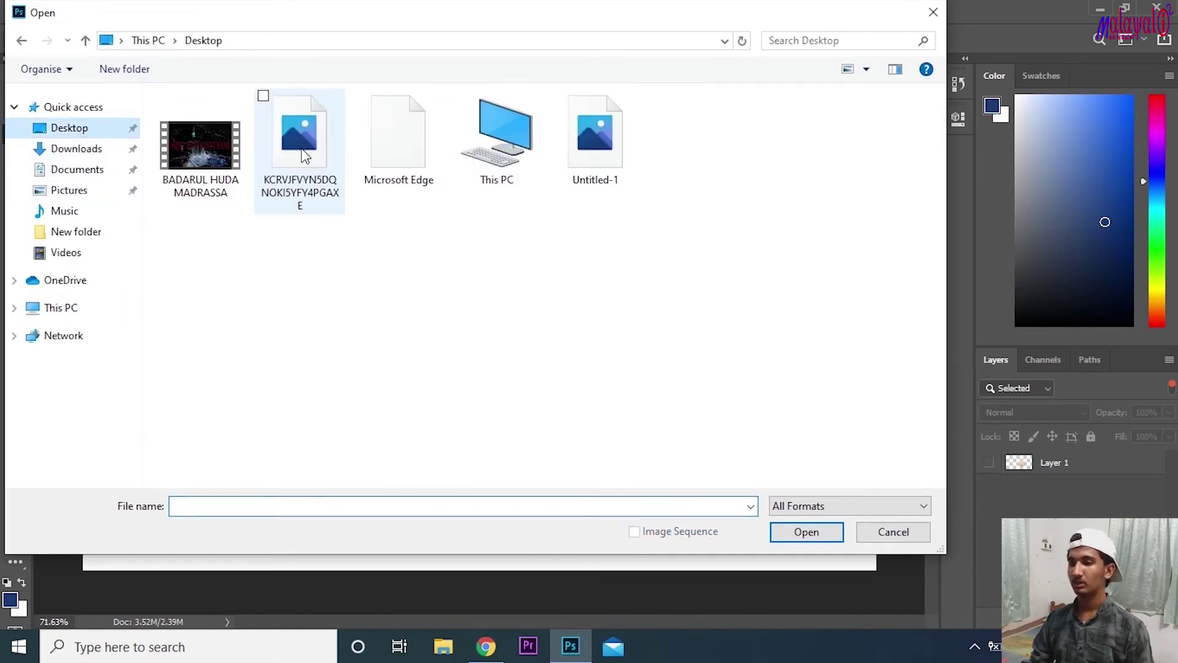
left_click(300, 161)
left_click(828, 531)
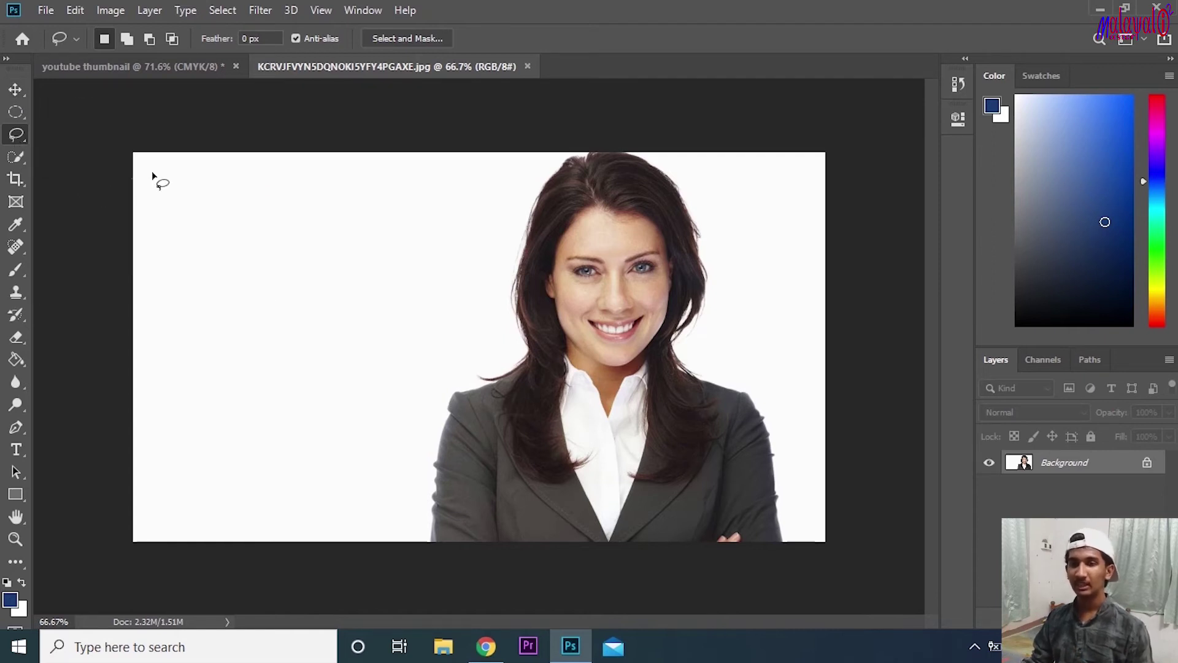
left_click(21, 89)
right_click(22, 88)
left_click(21, 88)
right_click(20, 87)
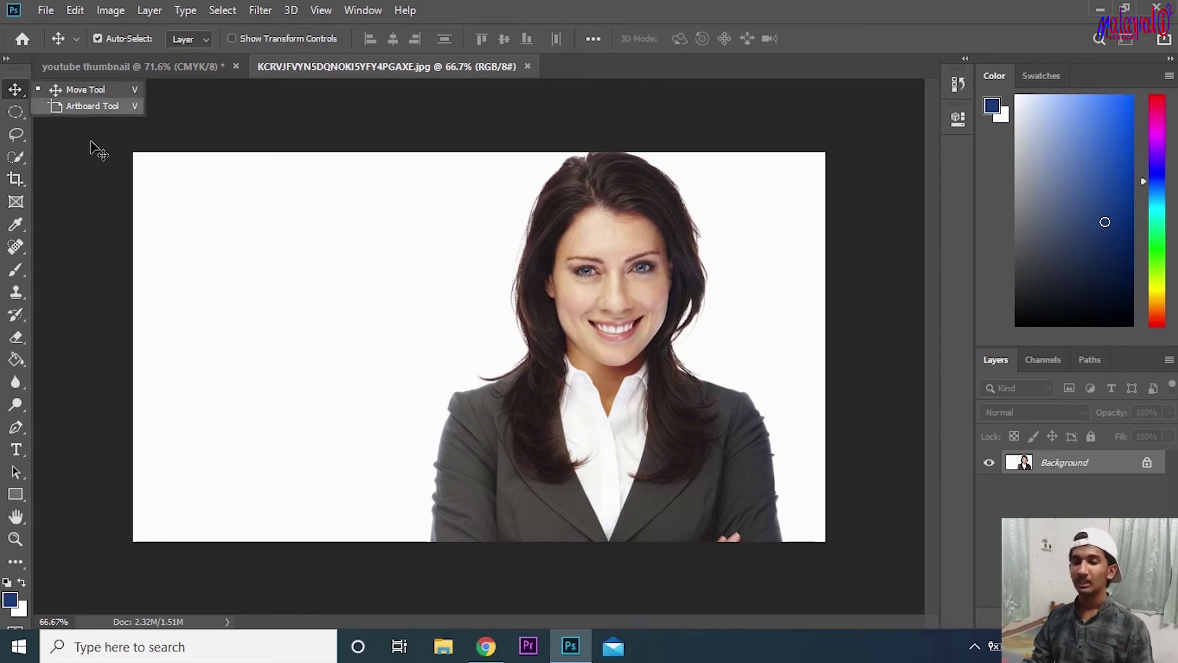
Select the woman with the Lasso tool by tracing a loose freehand outline around her hair, shoulders and arms
left_click(16, 136)
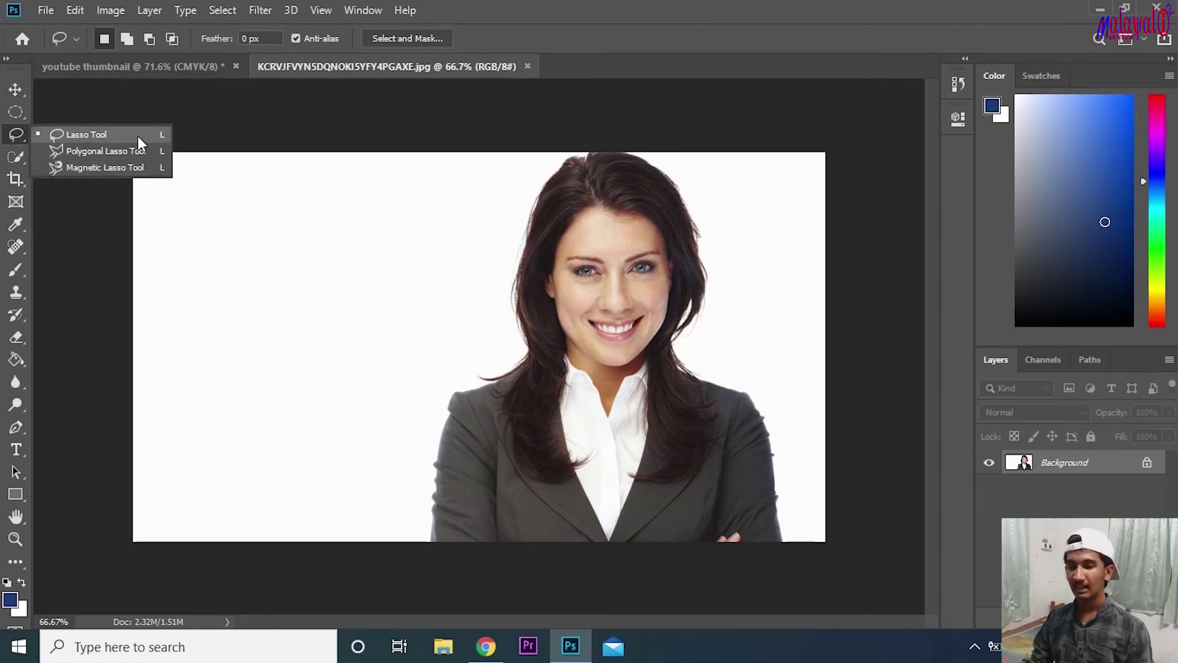
left_click(101, 138)
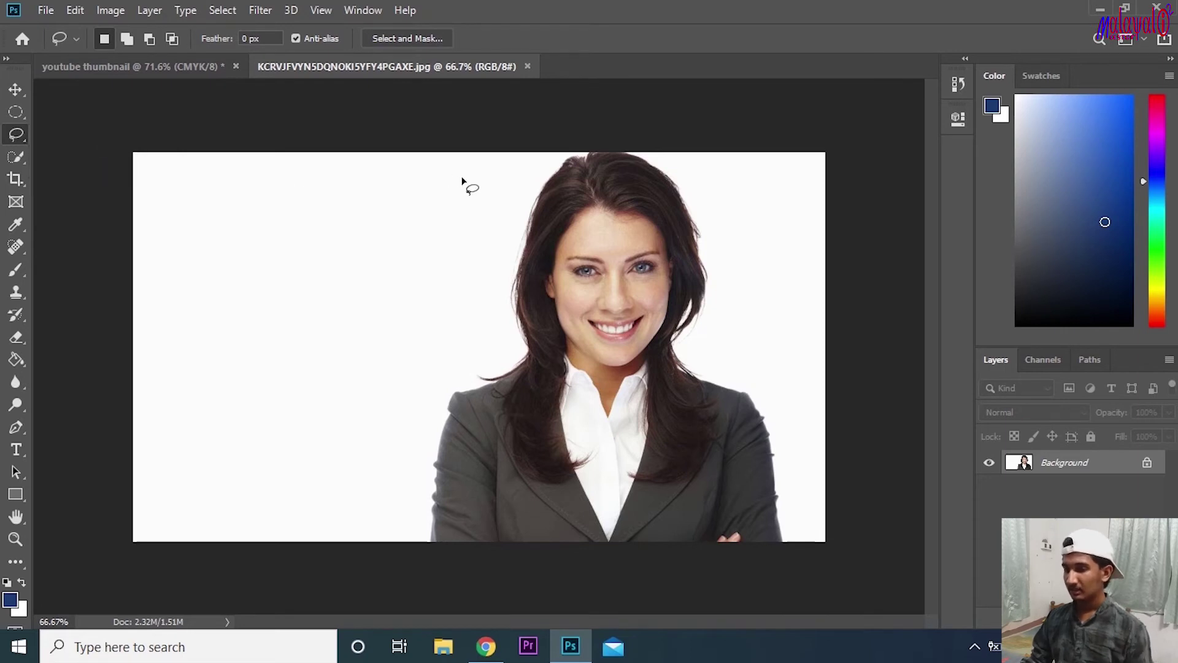
mouse_move(569, 157)
left_mouse_down()
mouse_move(540, 195)
mouse_move(509, 299)
left_mouse_up()
mouse_move(497, 367)
left_mouse_down()
mouse_move(446, 398)
mouse_move(434, 425)
mouse_move(427, 544)
mouse_move(512, 557)
mouse_move(776, 556)
mouse_move(791, 549)
mouse_move(770, 406)
mouse_move(749, 383)
mouse_move(692, 367)
left_mouse_up()
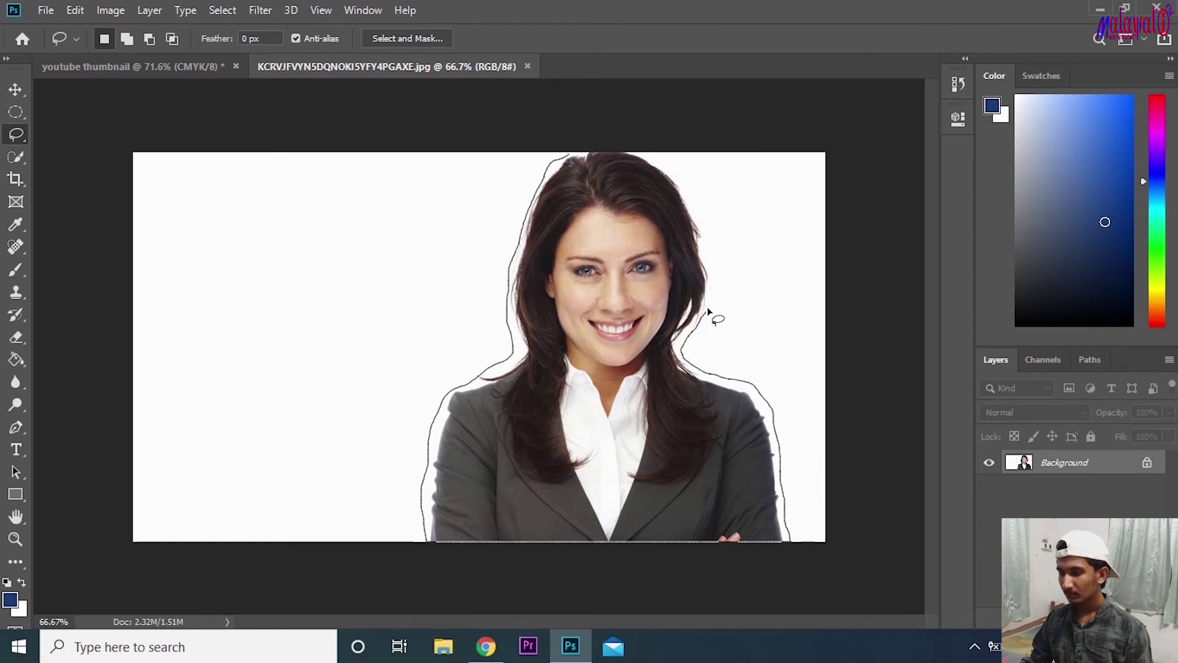
left_click_drag(709, 287, 695, 203)
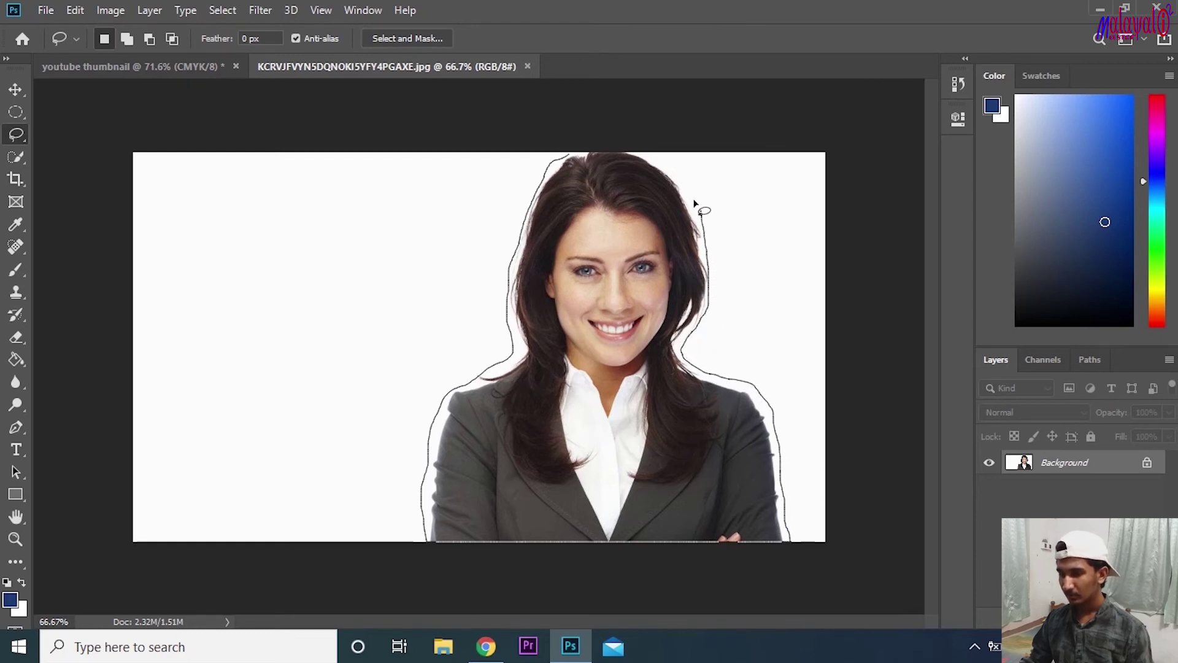
left_click_drag(652, 159, 569, 156)
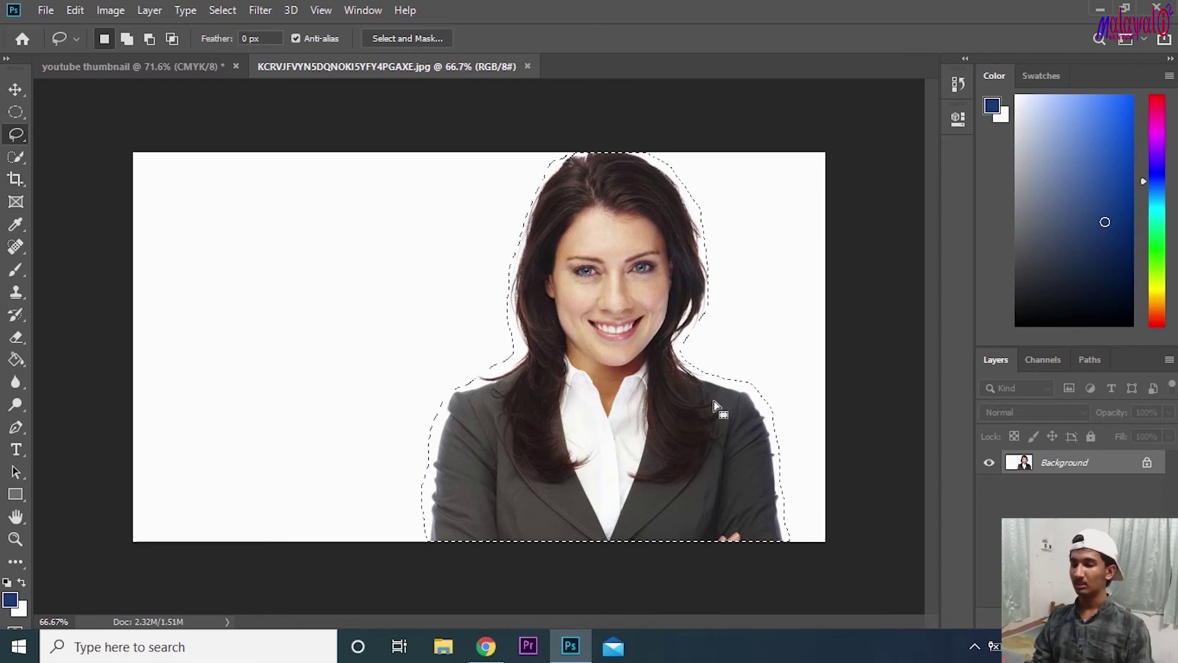
Copy the selected woman to a new layer with the Background hidden, and place the cutout at the lower left of the youtube thumbnail document
key("ctrl+j")
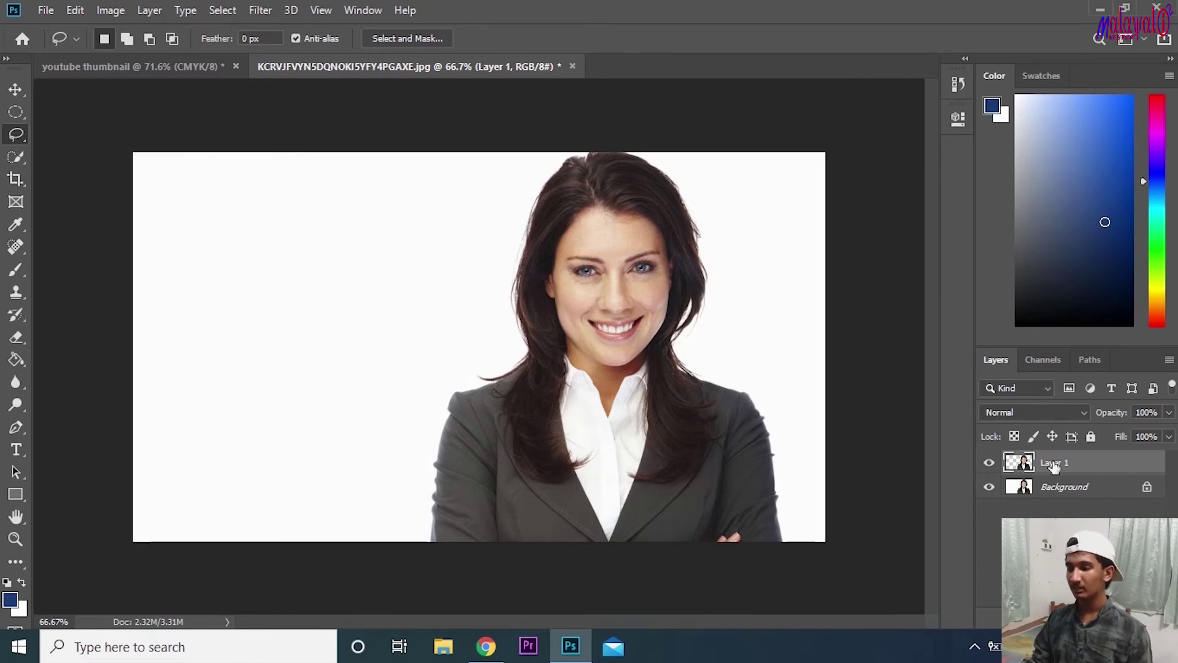
left_click(989, 488)
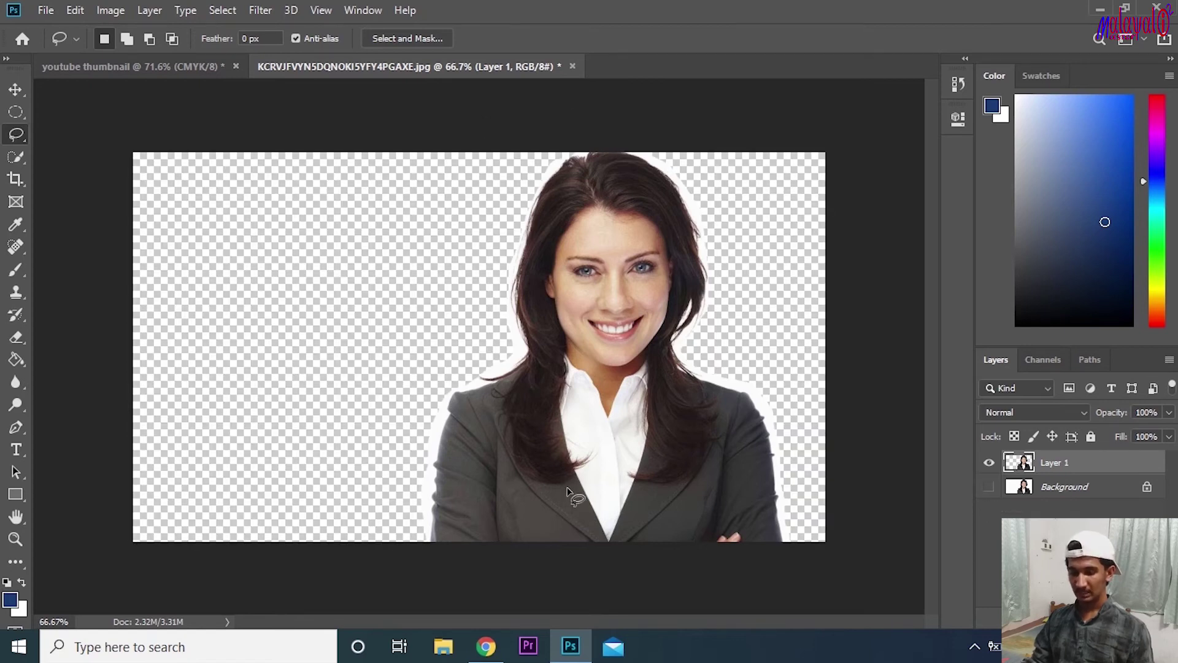
key("v")
left_click_drag(638, 399, 261, 339)
left_click_drag(266, 409, 268, 414)
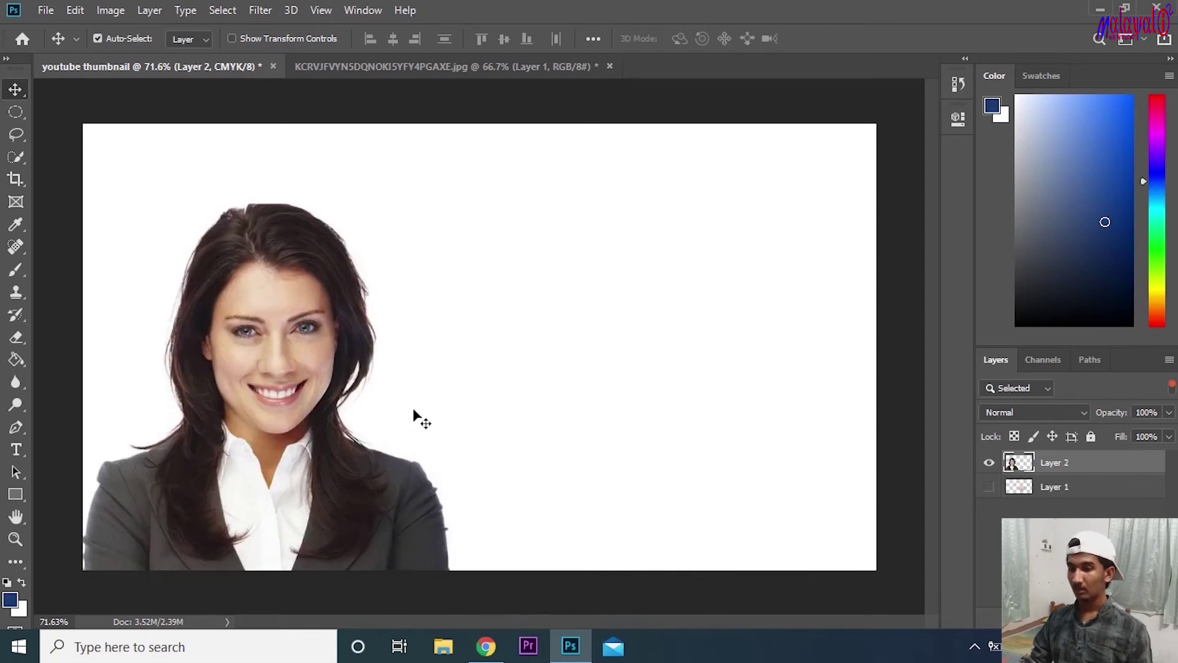
Delete the cutout layer from the portrait document, show its Background again and activate the Polygonal Lasso tool
left_click(470, 69)
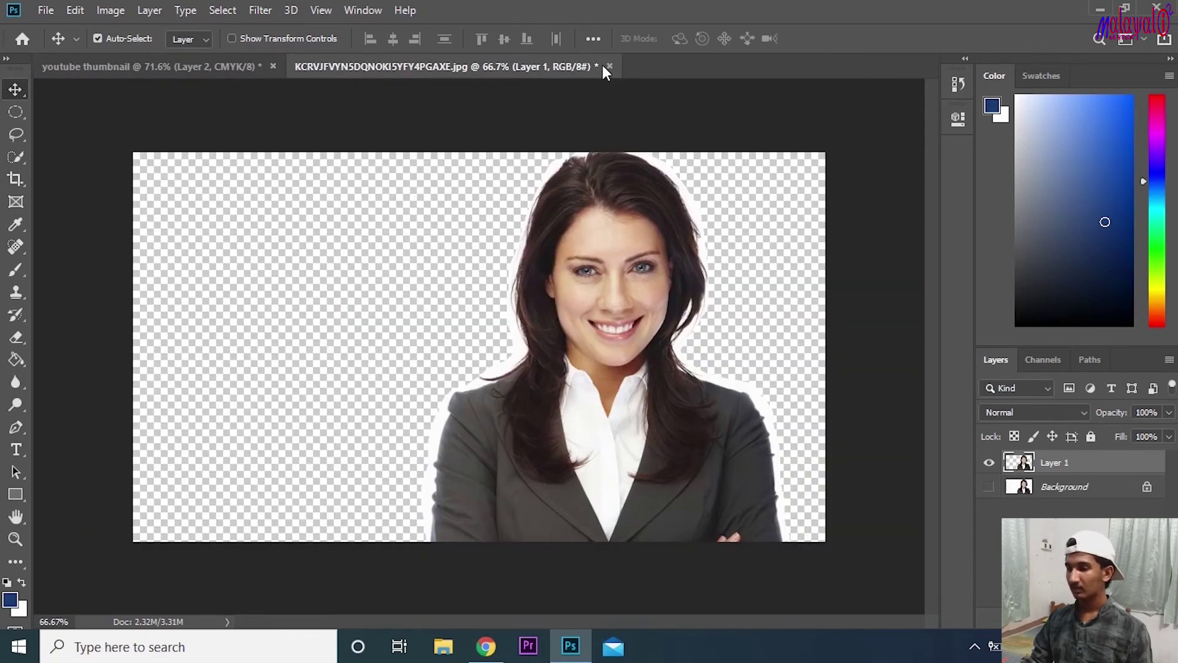
key("Delete")
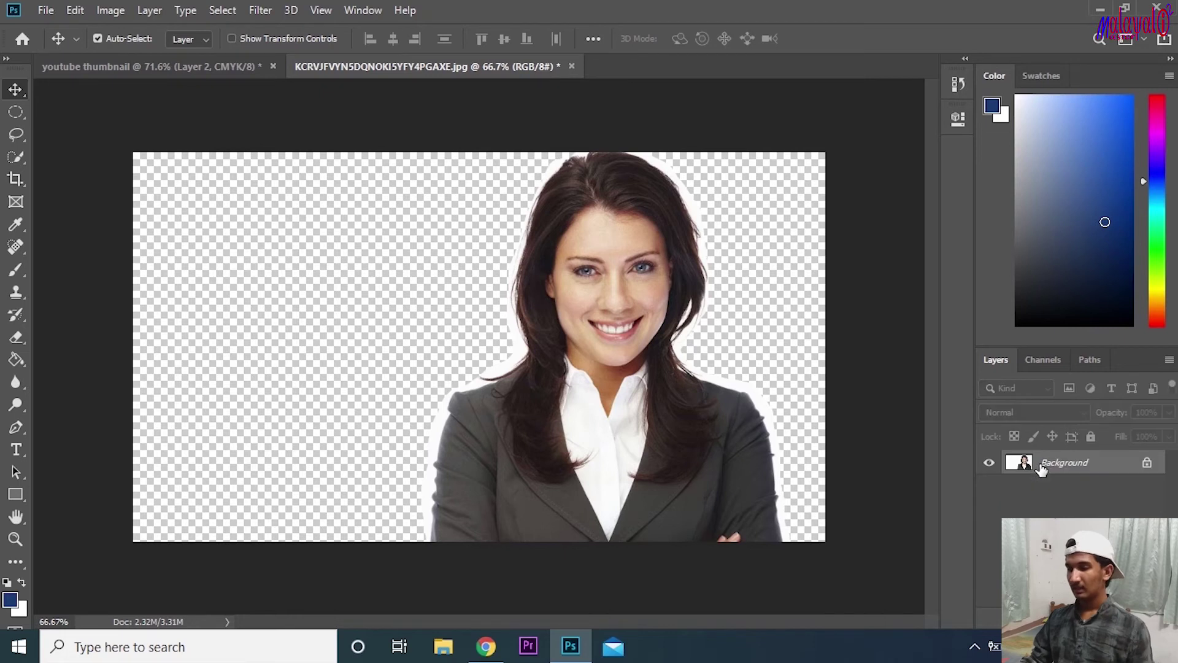
left_click(24, 137)
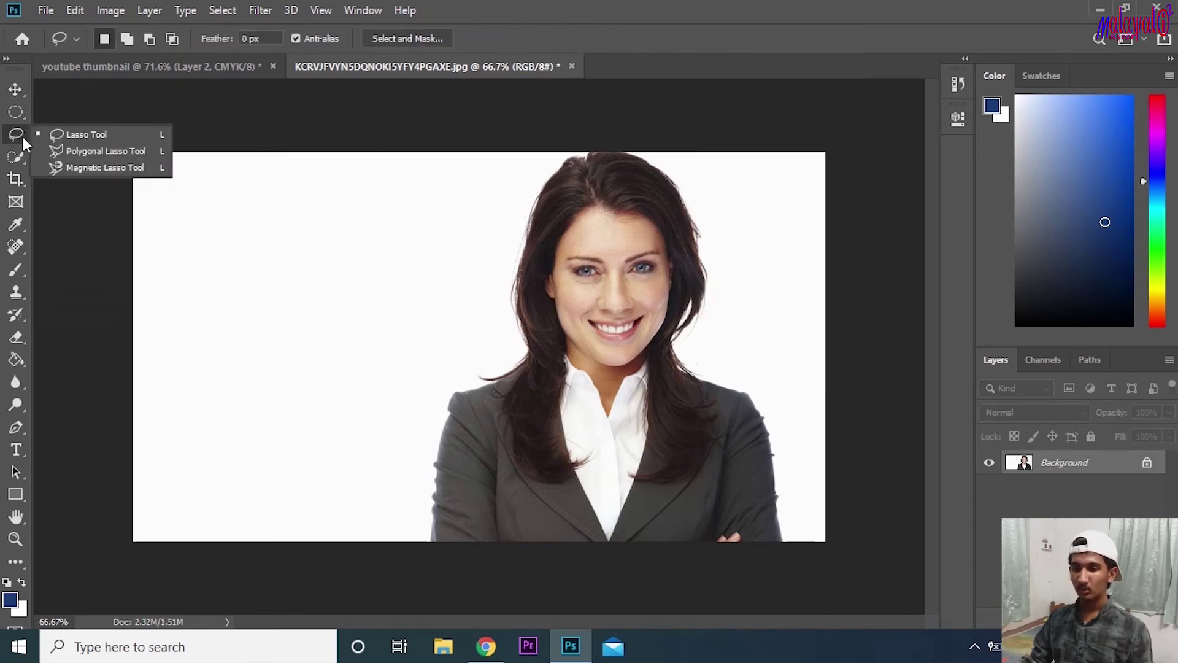
left_click(134, 151)
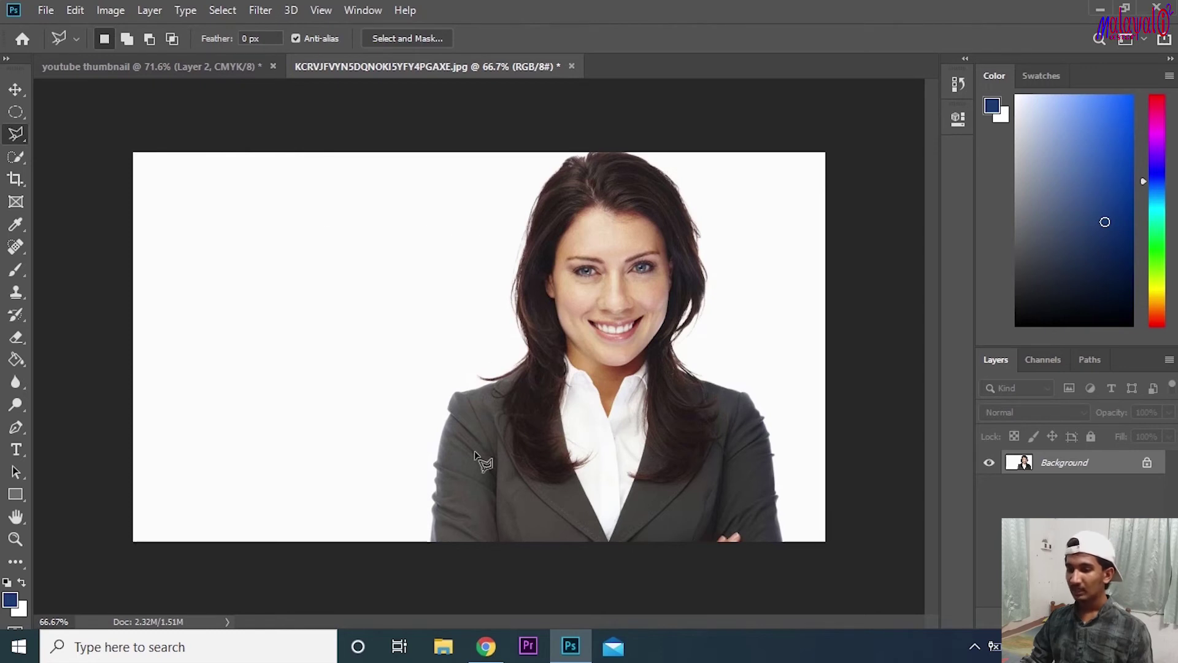
Trace the woman's outline closely with straight Polygonal Lasso segments and close the selection along the image's bottom edge
left_click(431, 543)
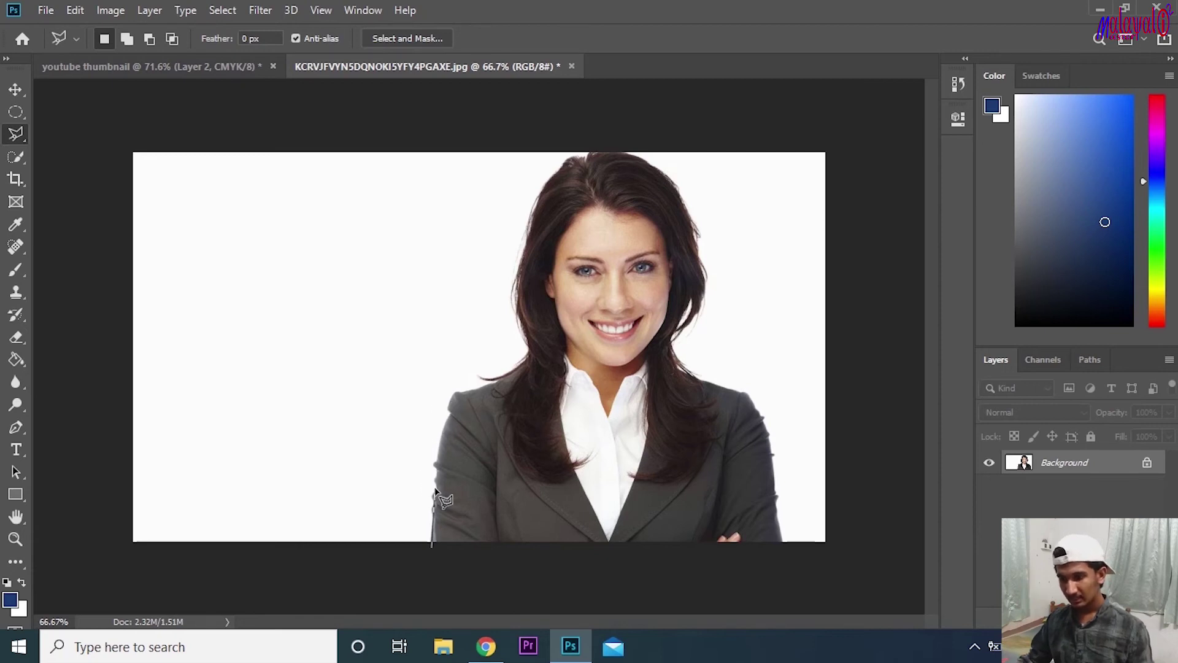
left_click(435, 495)
left_click(436, 465)
left_click(449, 422)
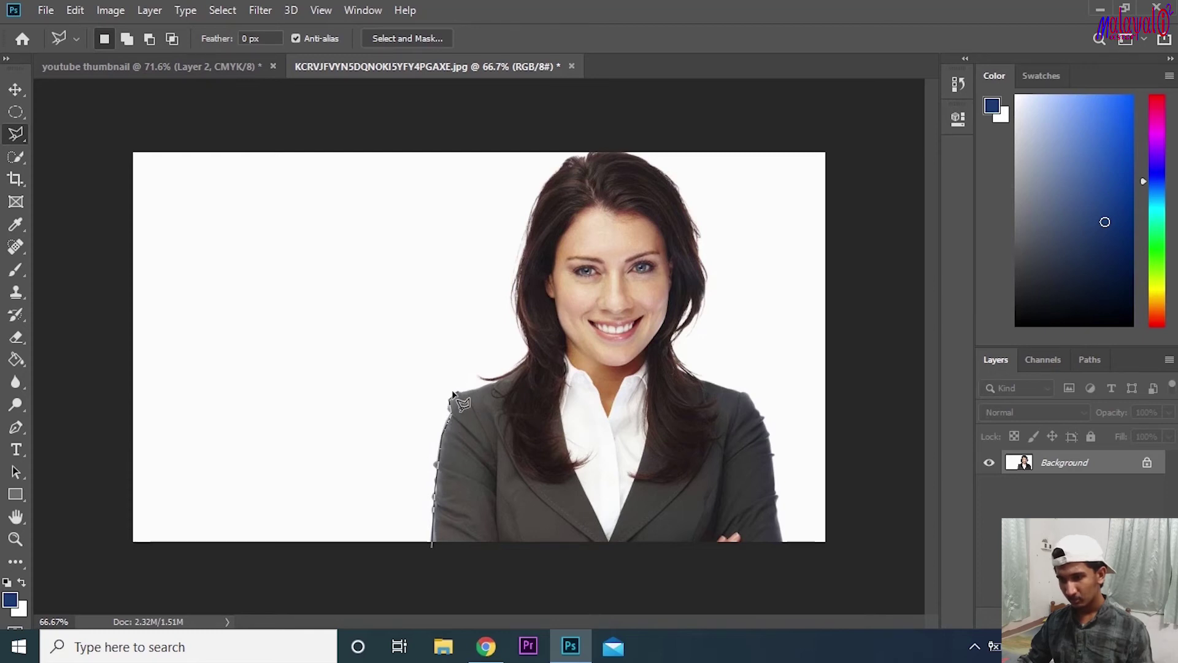
left_click(452, 390)
left_click(496, 384)
left_click(529, 355)
left_click(527, 337)
left_click(518, 314)
left_click(517, 281)
left_click(537, 196)
left_click(560, 166)
left_click(588, 152)
left_click(623, 151)
left_click(650, 164)
left_click(678, 187)
left_click(699, 233)
left_click(707, 294)
left_click(684, 339)
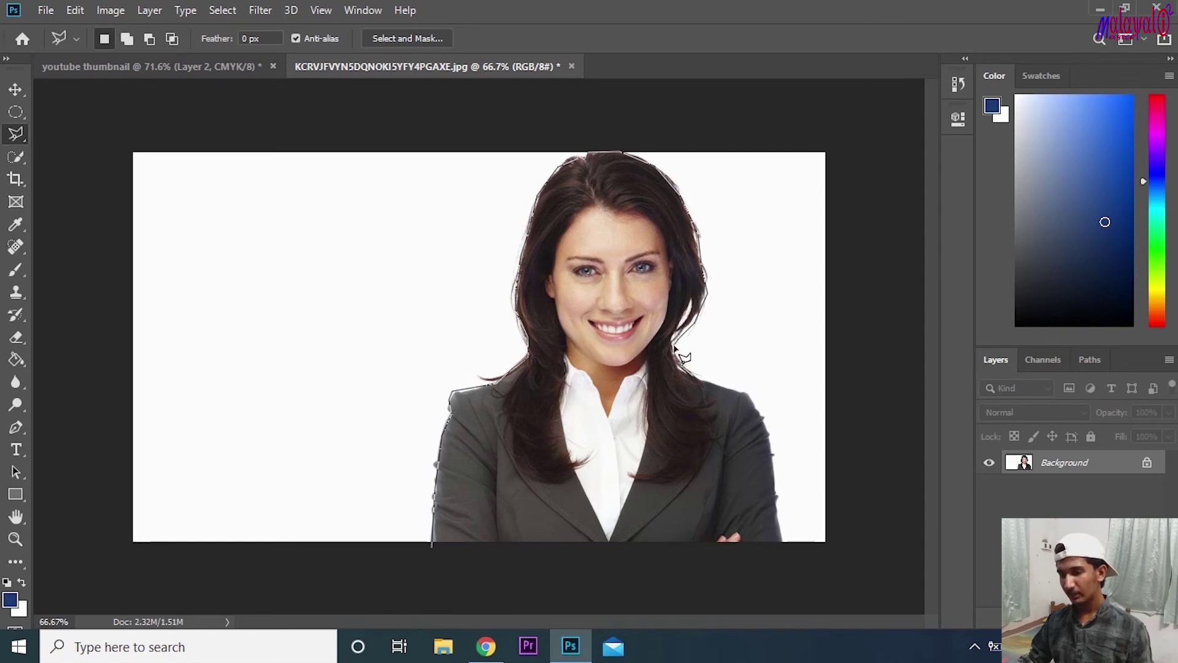
left_click(690, 372)
left_click(744, 394)
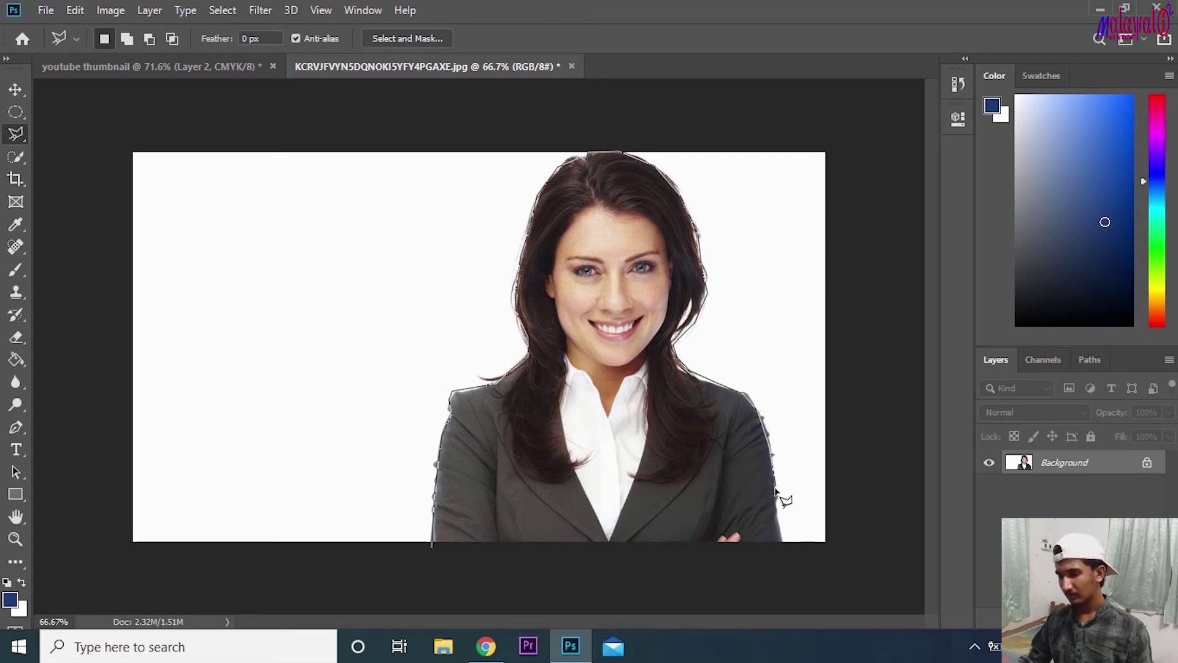
left_click(785, 542)
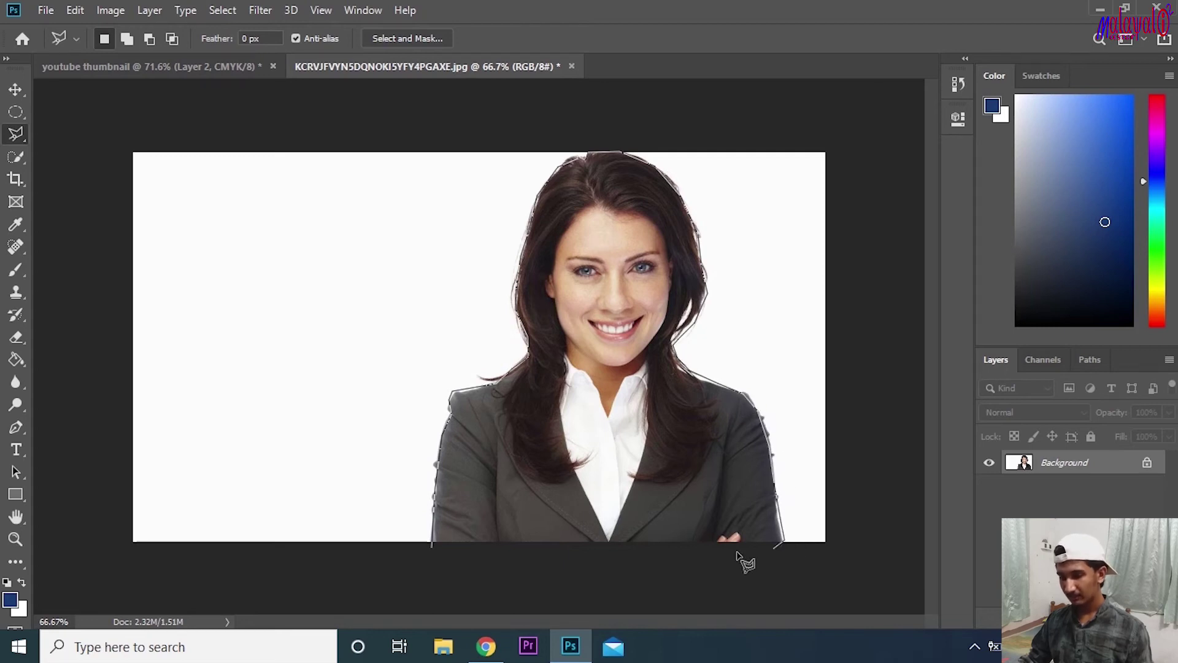
left_click(433, 543)
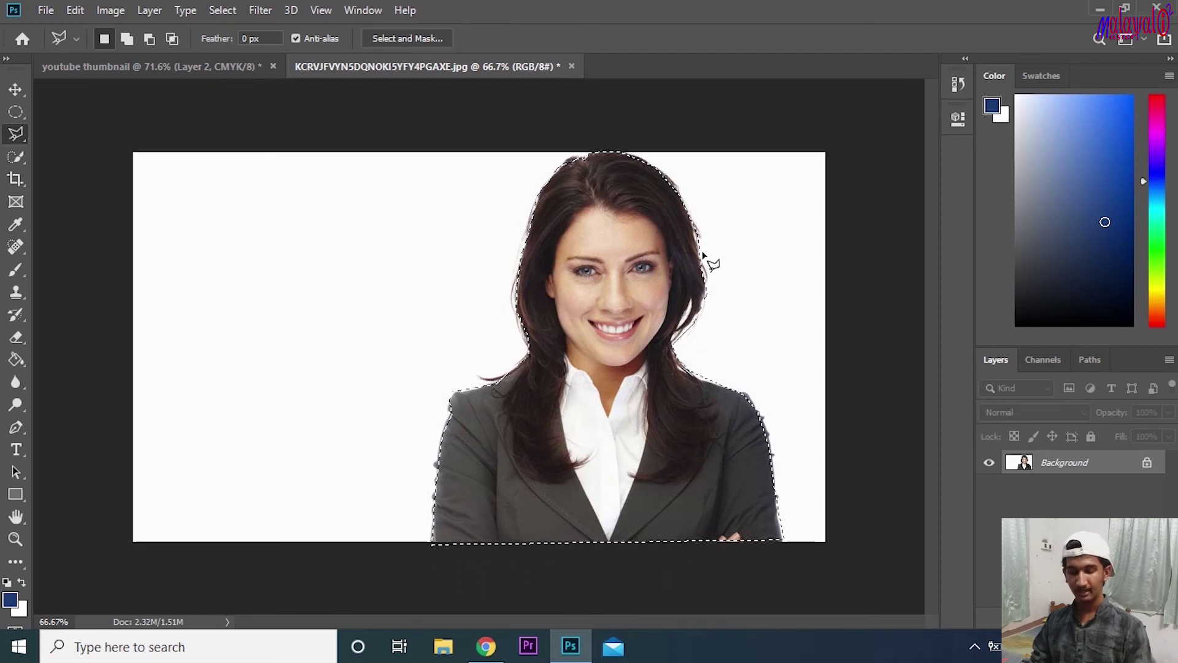
Copy the polygonal selection to a new layer, hide the Background and toggle the new layer's visibility to check the cutout
key("ctrl+j")
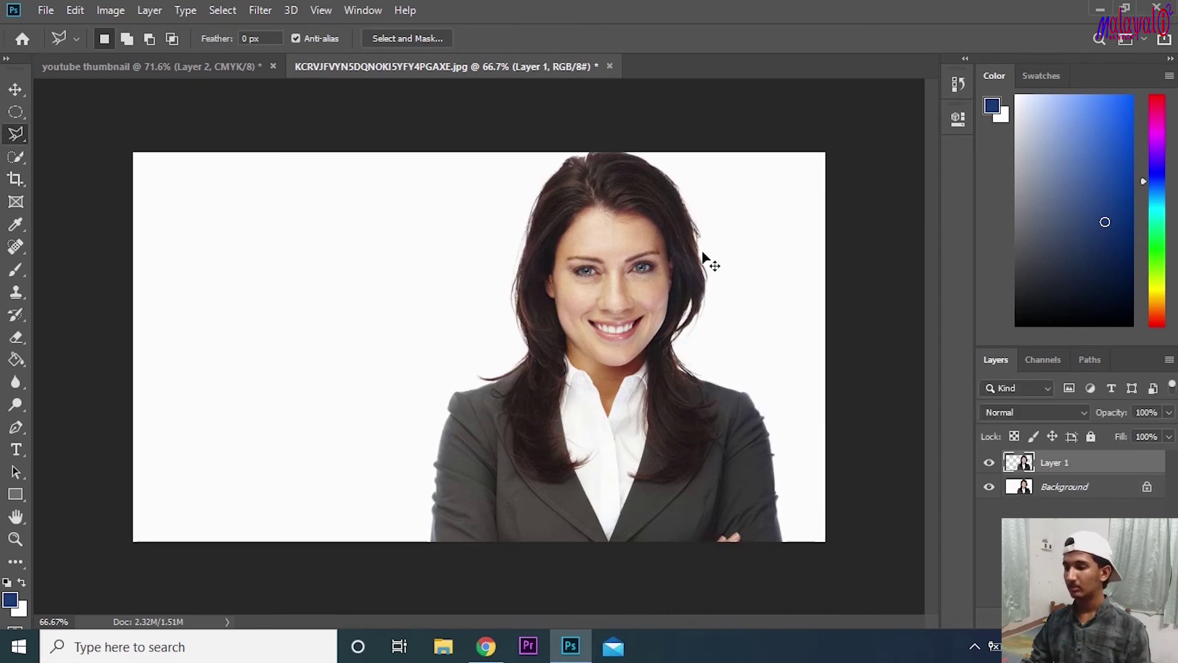
left_click(989, 488)
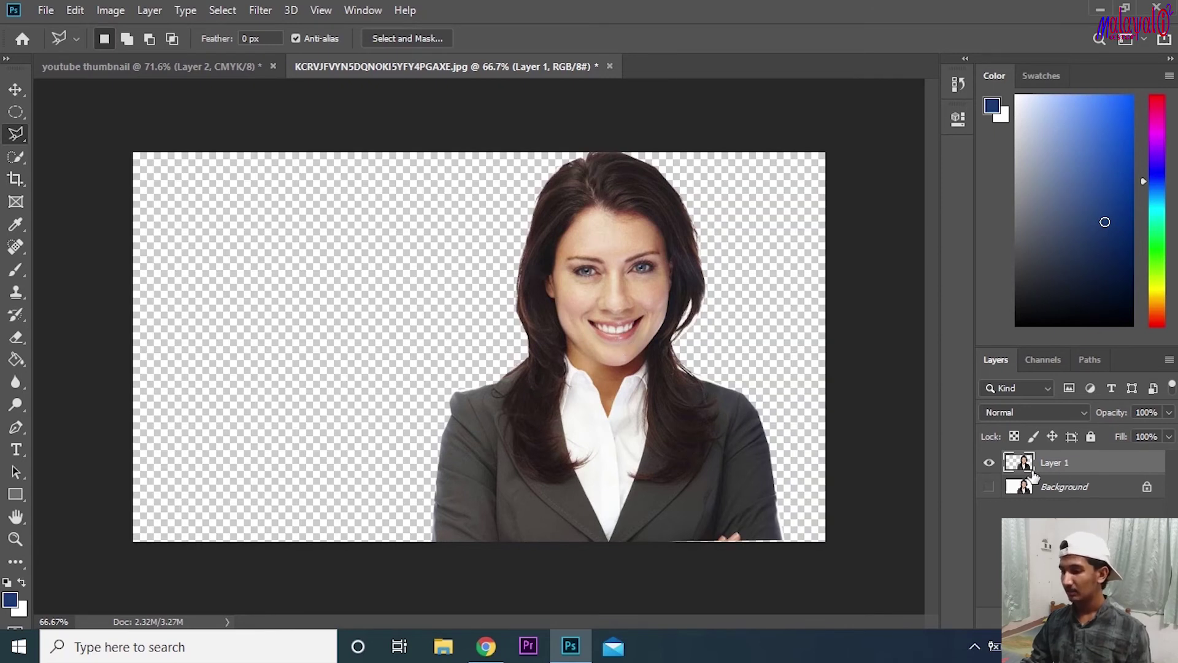
left_click(989, 464)
left_click(989, 464)
left_click(989, 464)
left_click(989, 465)
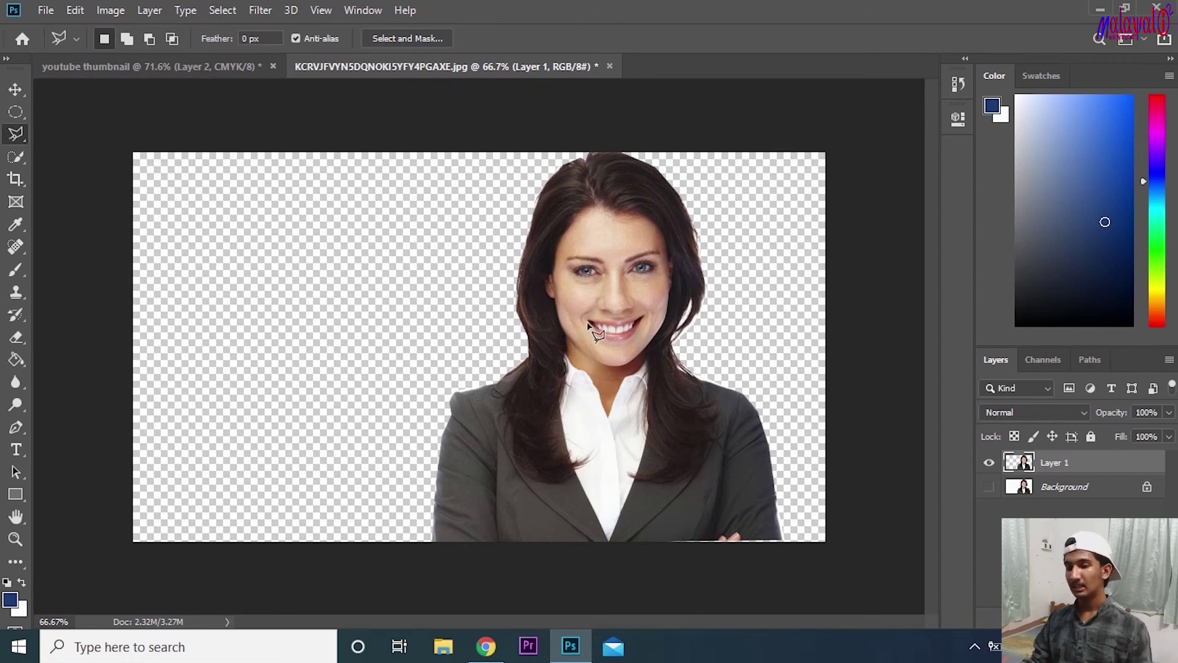
Move the new cutout into the youtube thumbnail document, place it to the right of the first woman and deselect the layer
left_click(16, 90)
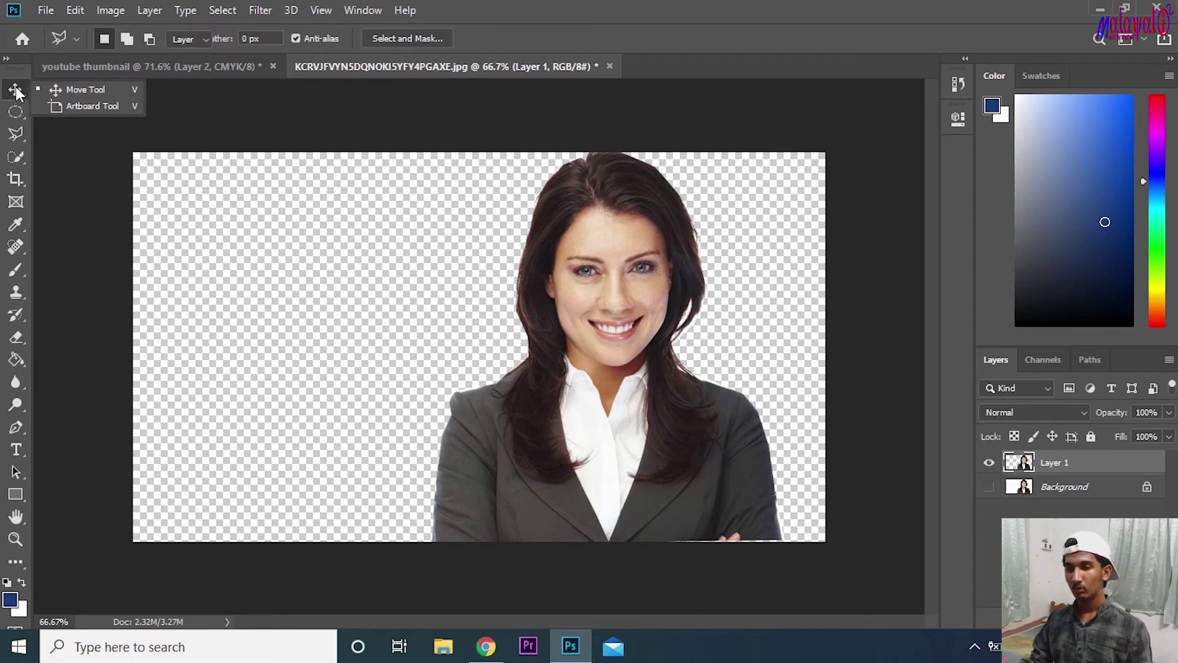
left_click(110, 89)
left_click_drag(646, 459, 425, 202)
left_click_drag(530, 343, 612, 435)
left_click_drag(630, 482, 640, 455)
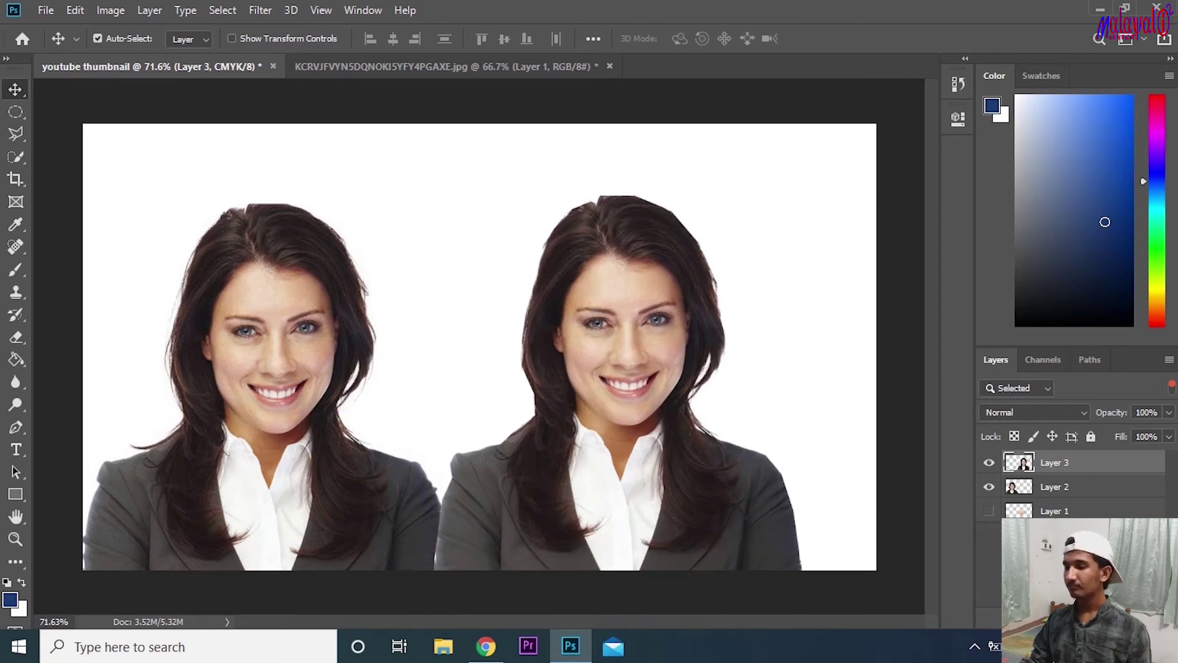
left_click(804, 258)
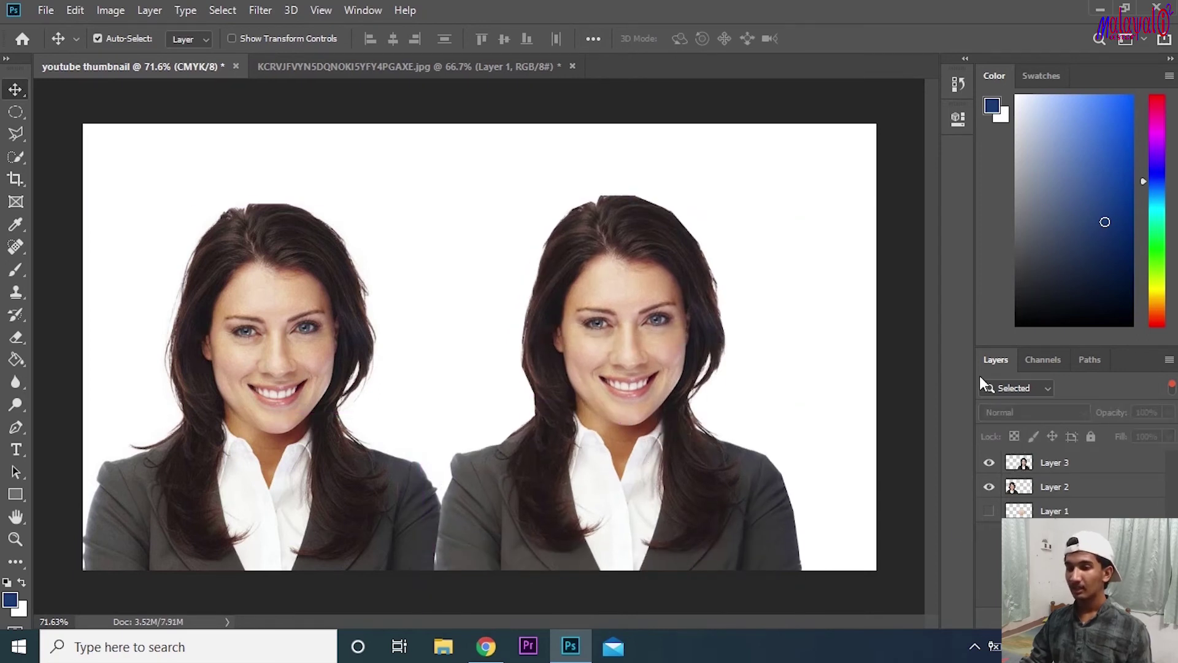
Remove Layer 1 from the portrait document, make the Background visible and activate the Magnetic Lasso tool
left_click(334, 64)
key("Delete")
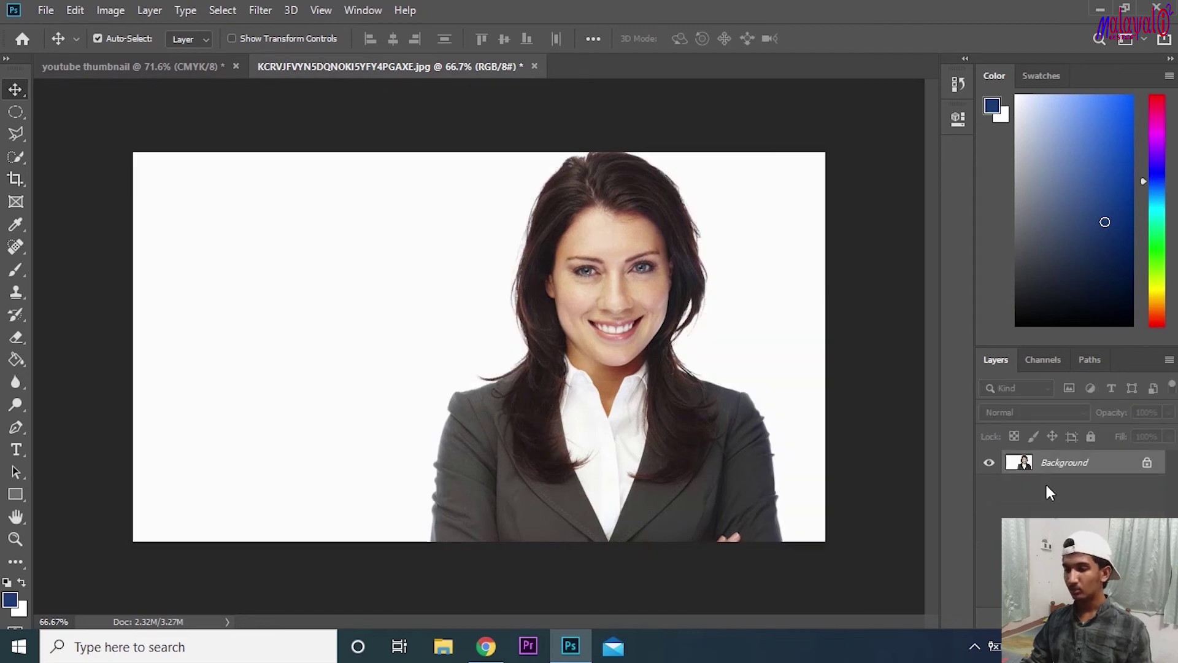
left_click(19, 132)
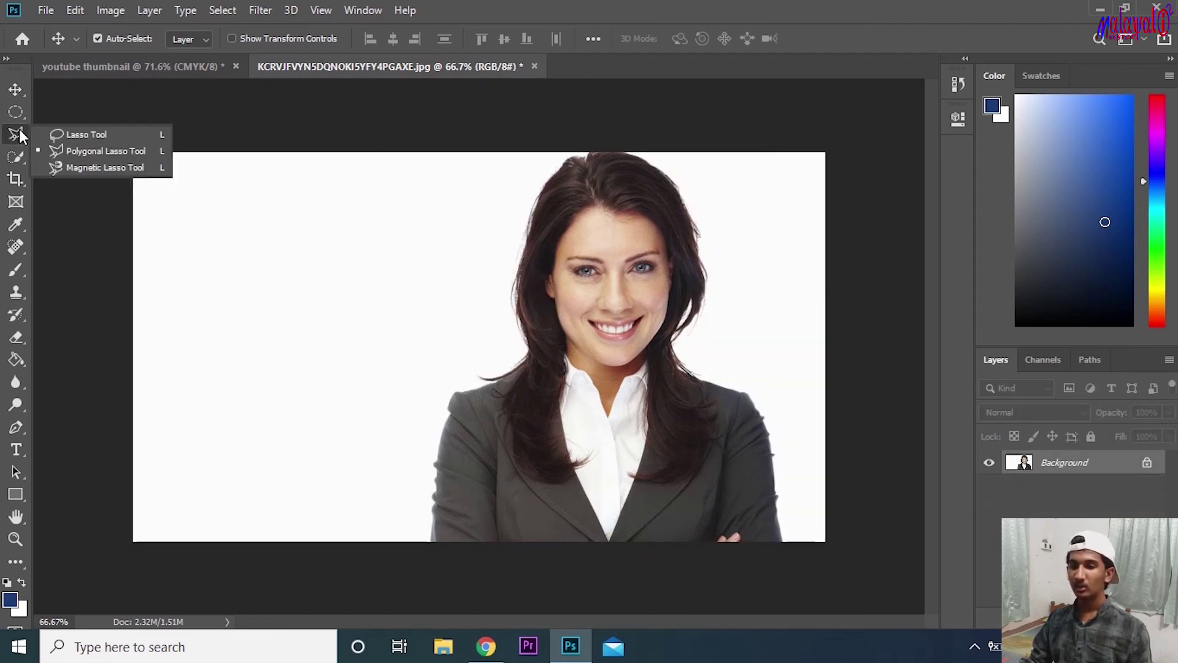
left_click(109, 164)
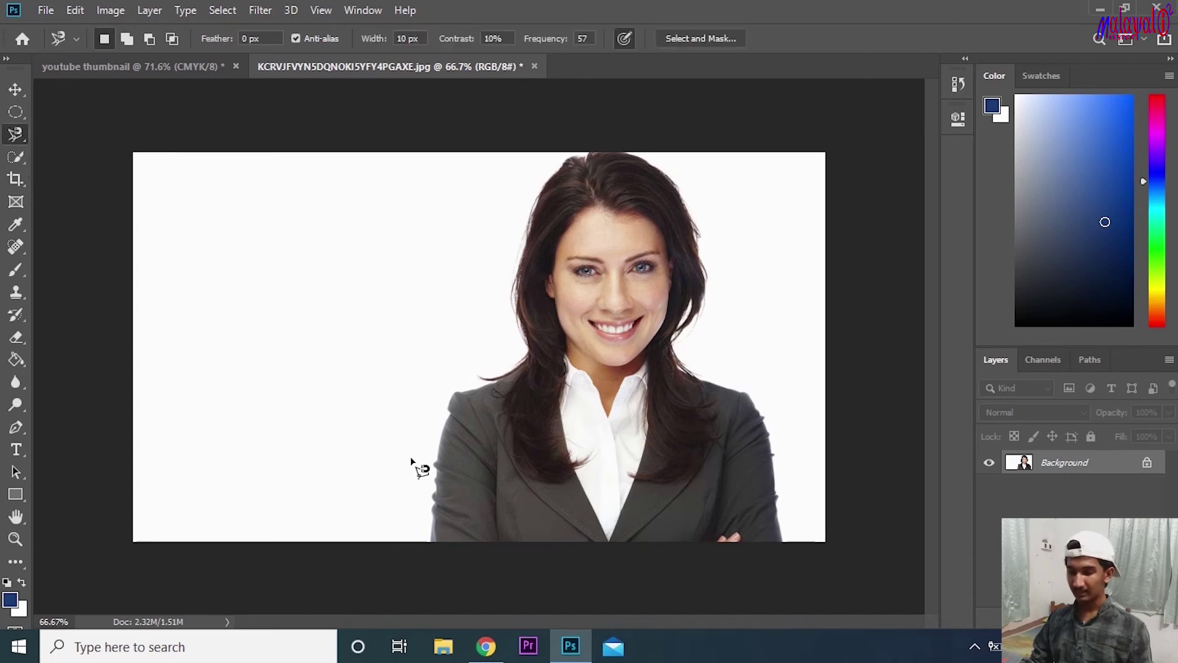
Examine the portrait at different zoom levels, from the whole image to close-ups of the woman's face and jacket
scroll(556, 522, "up", 3)
scroll(431, 544, "down", 4)
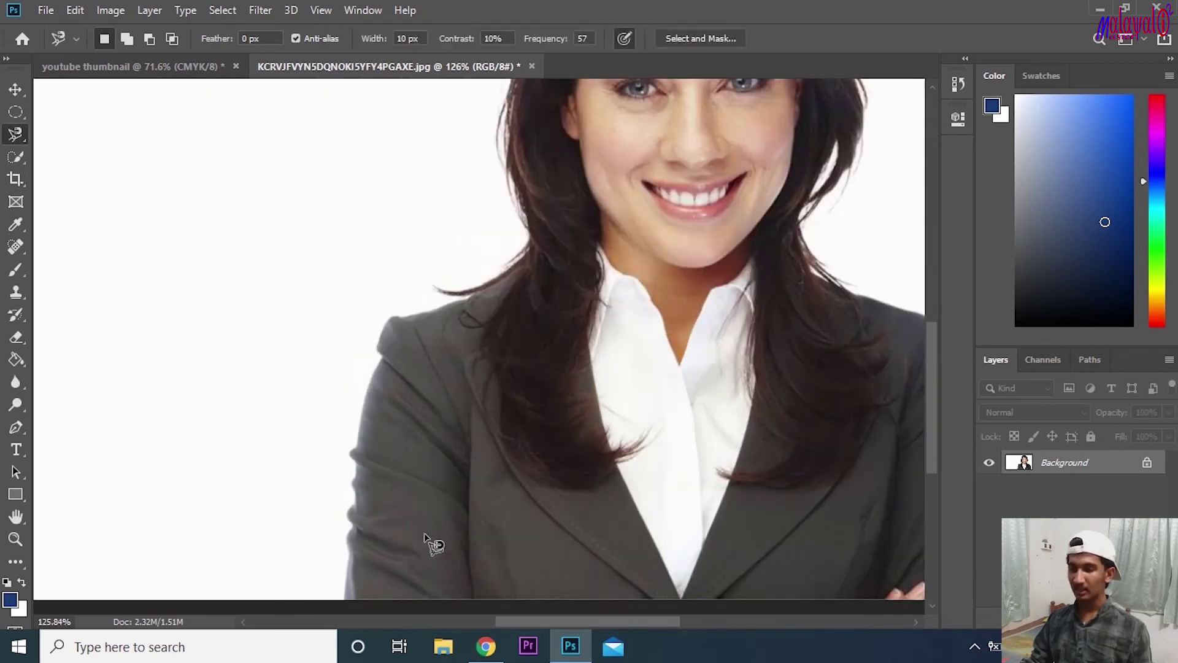
scroll(489, 368, "up", 5)
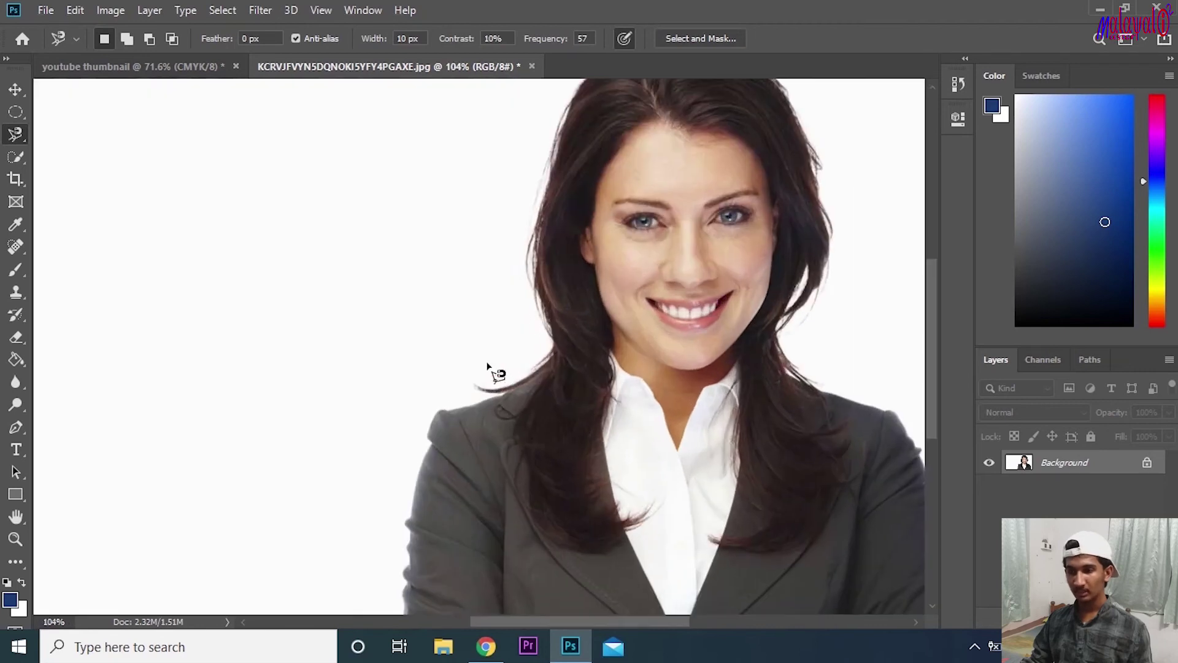
scroll(489, 368, "down", 8)
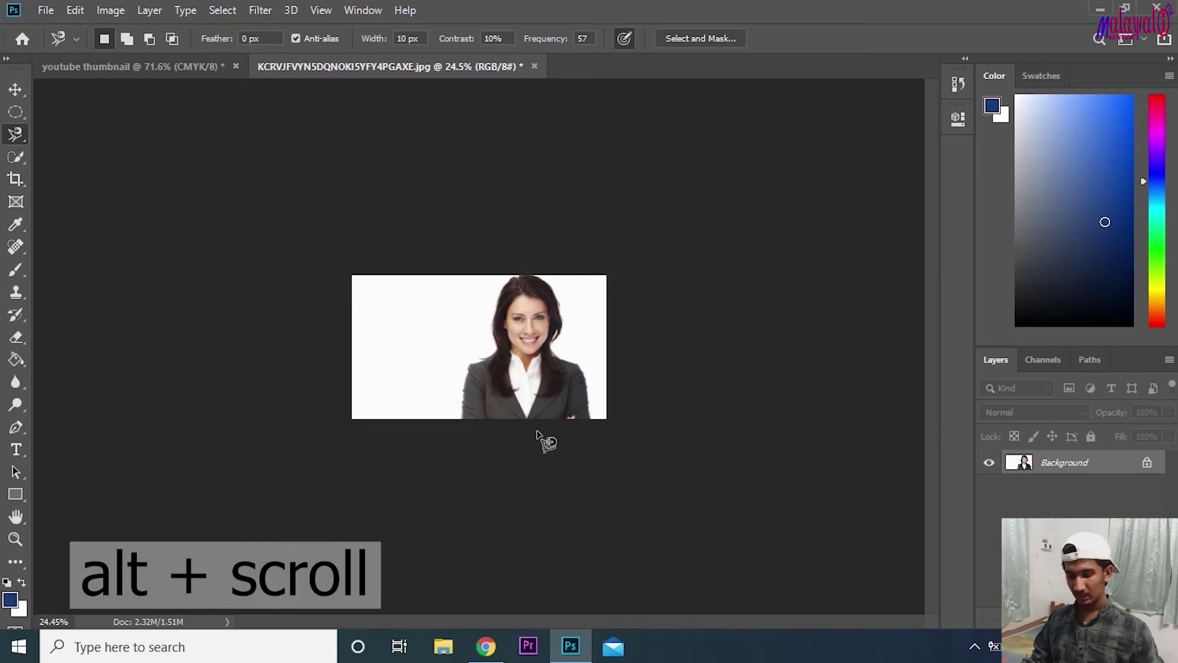
scroll(537, 435, "up", 3)
scroll(539, 434, "down", 3)
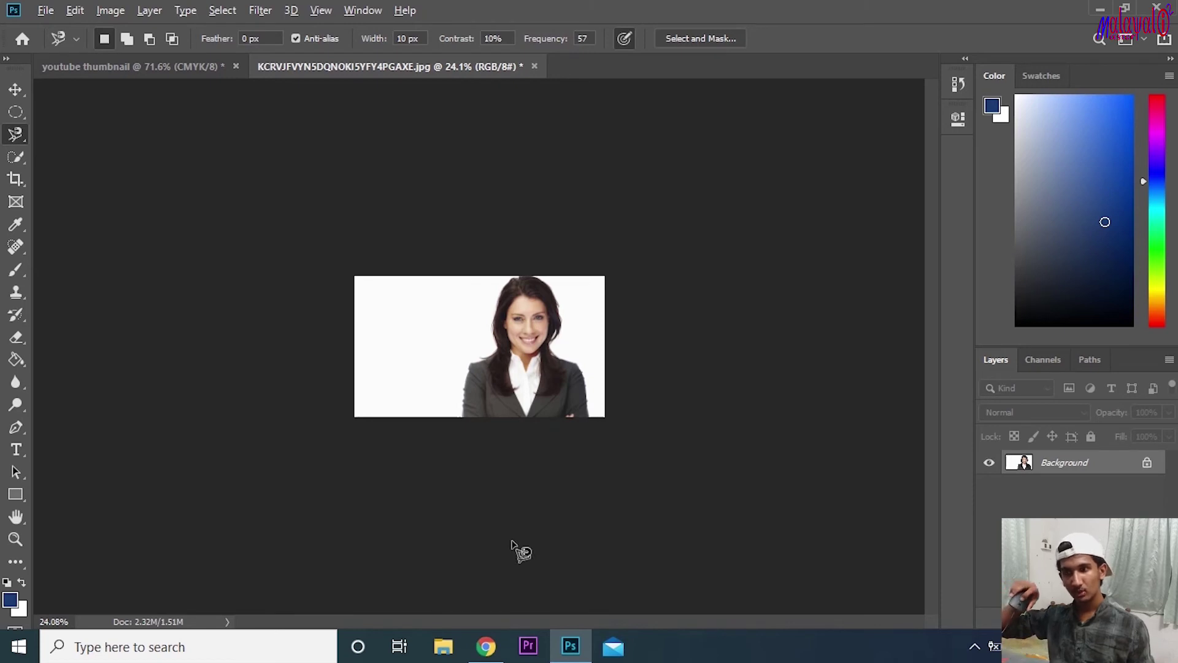
scroll(512, 545, "up", 2)
scroll(513, 545, "down", 2)
scroll(513, 545, "up", 1)
scroll(512, 546, "down", 1)
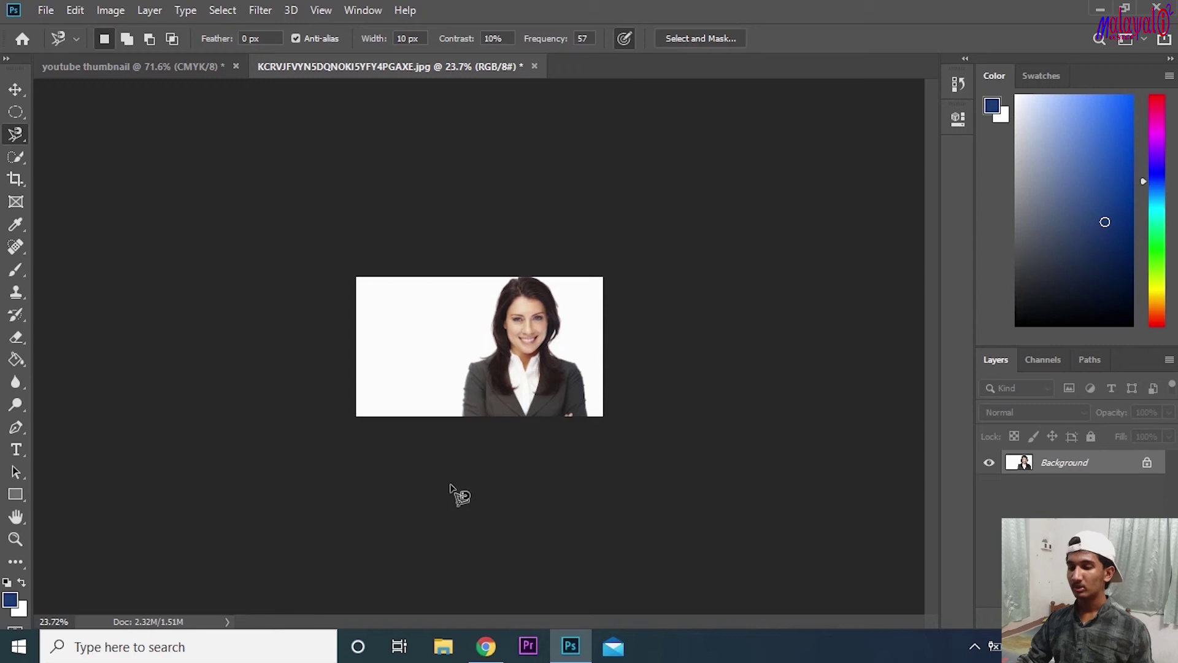
scroll(465, 447, "up", 2)
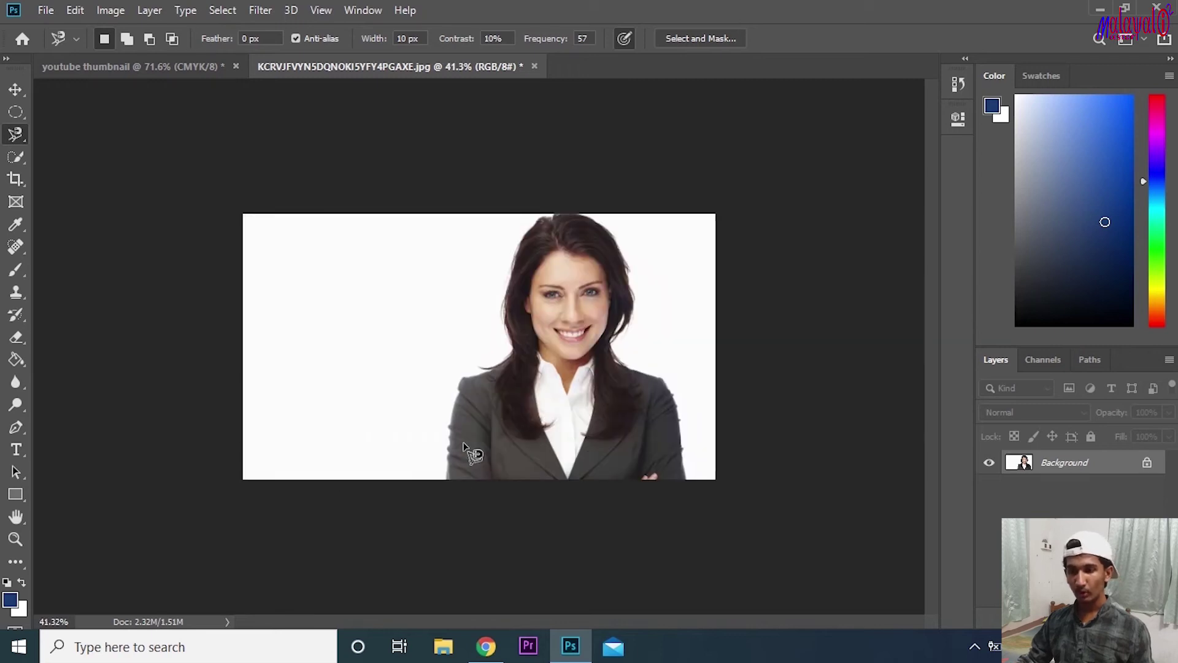
scroll(466, 381, "down", 1)
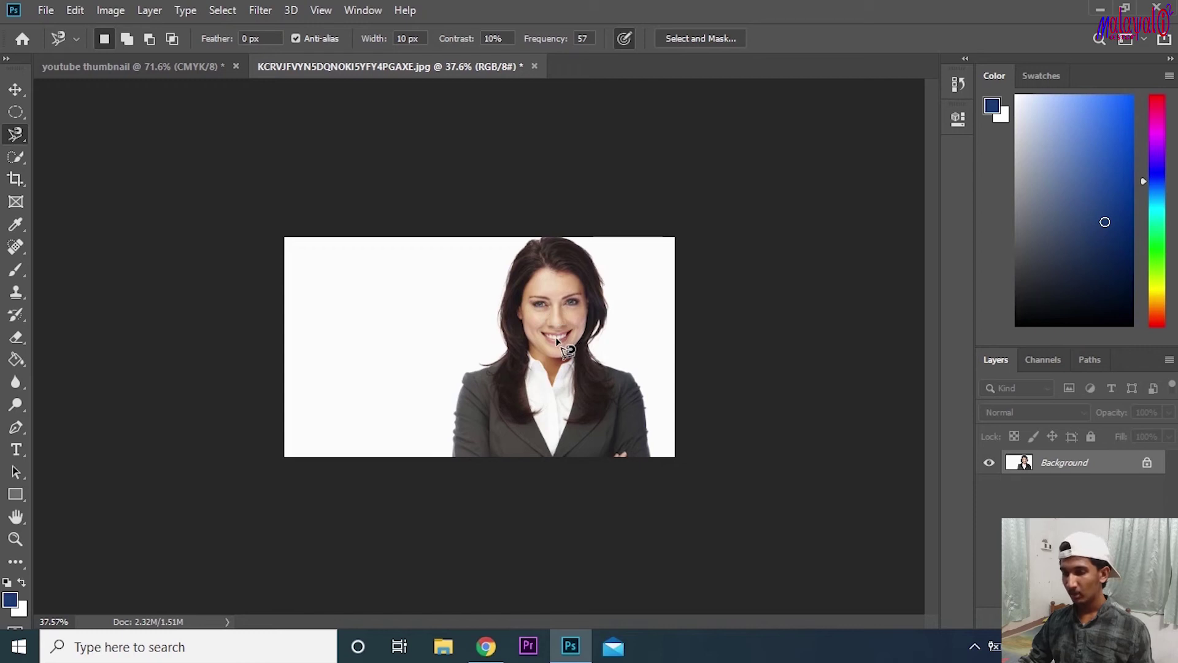
scroll(558, 342, "up", 4)
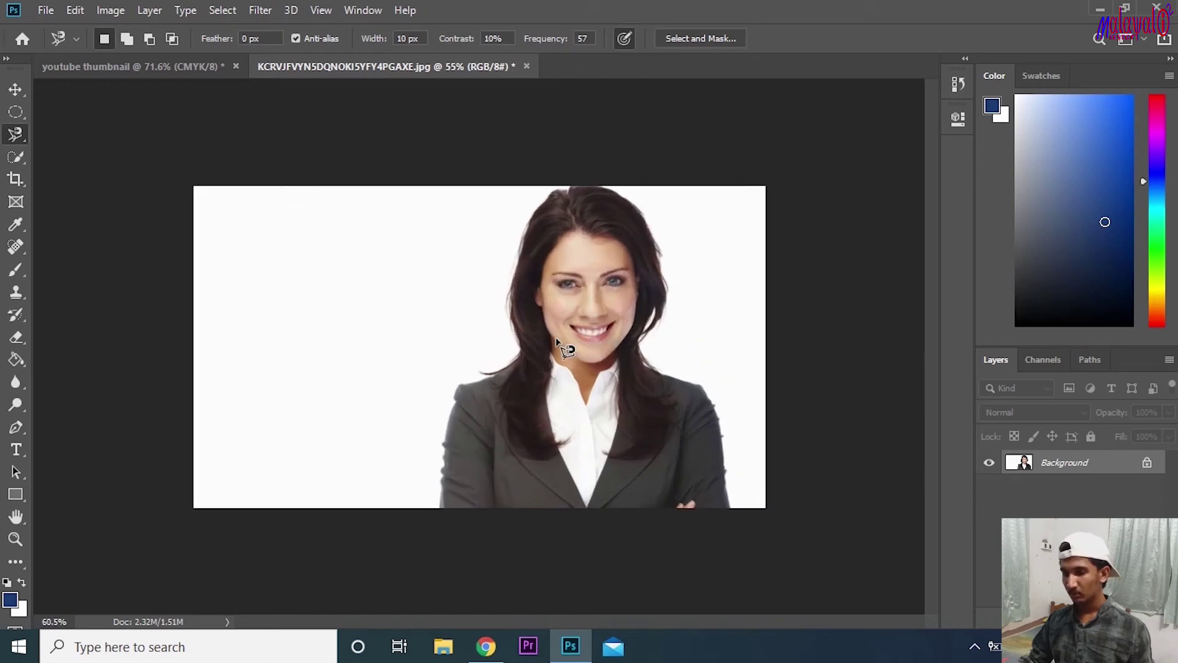
scroll(646, 323, "up", 7)
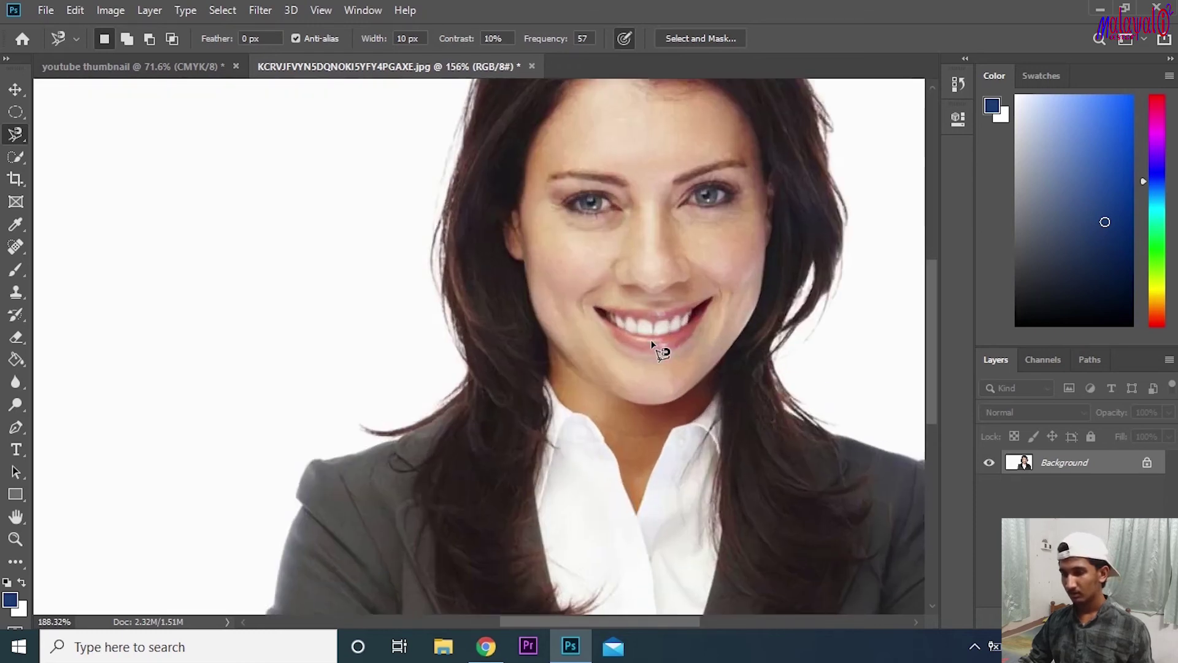
scroll(653, 344, "down", 6)
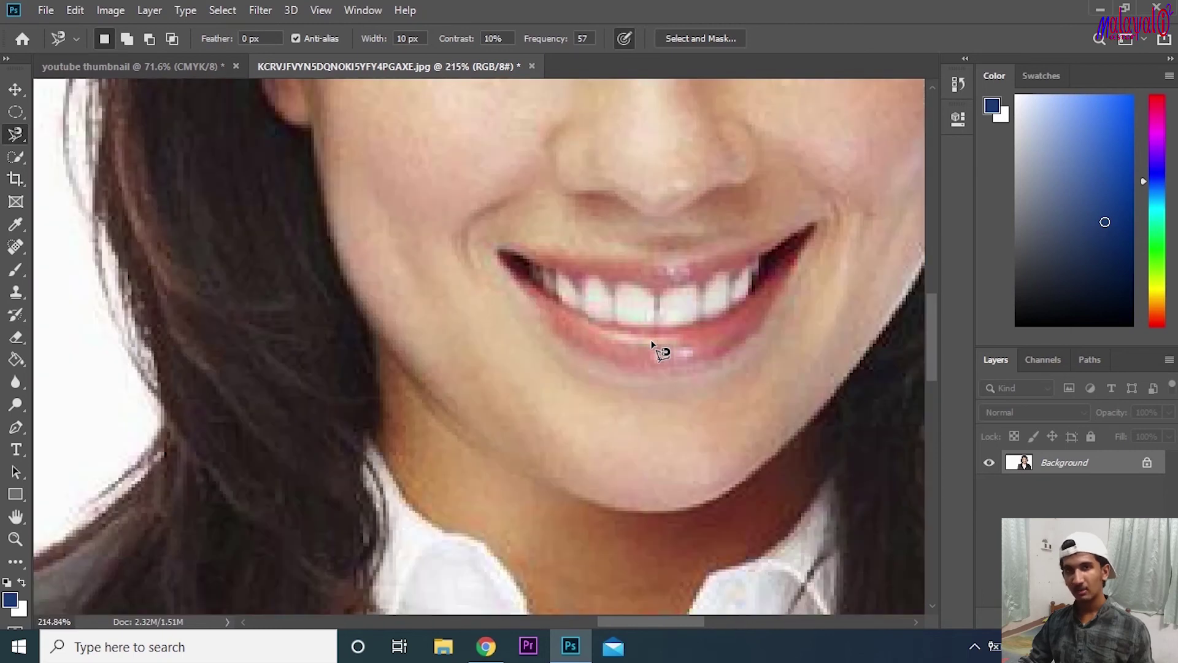
scroll(651, 343, "down", 3)
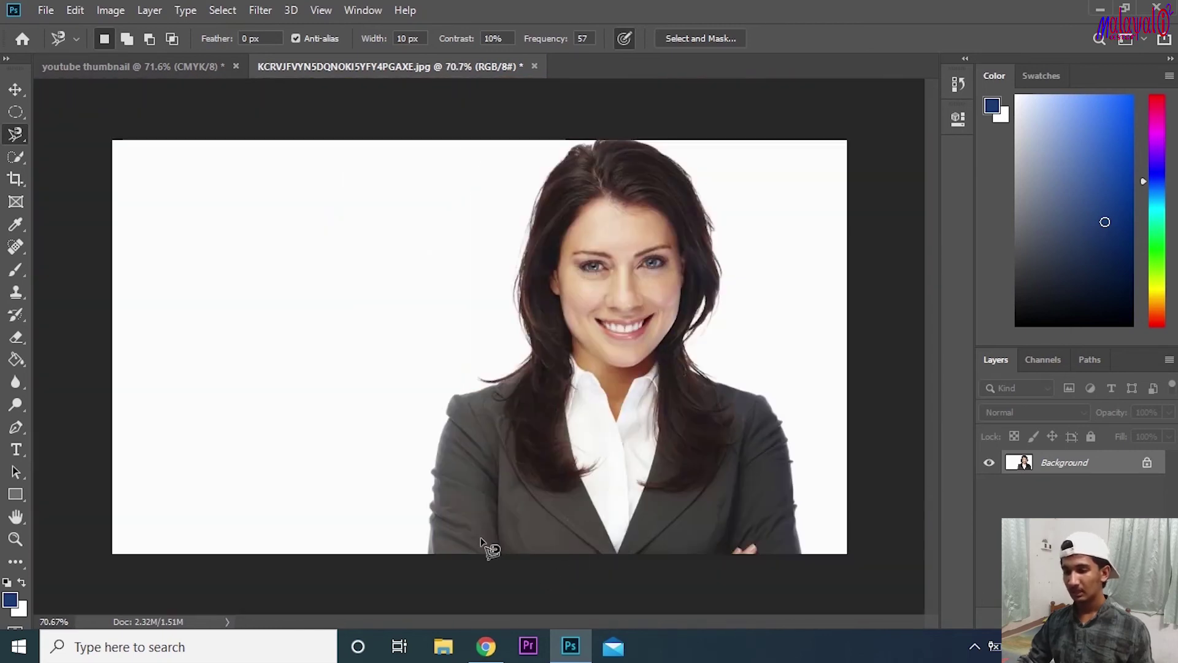
Trace the woman's outline with the Magnetic Lasso from the lower sleeve edge and close the selection at its starting point
scroll(433, 579, "up", 4)
scroll(421, 581, "up", 2)
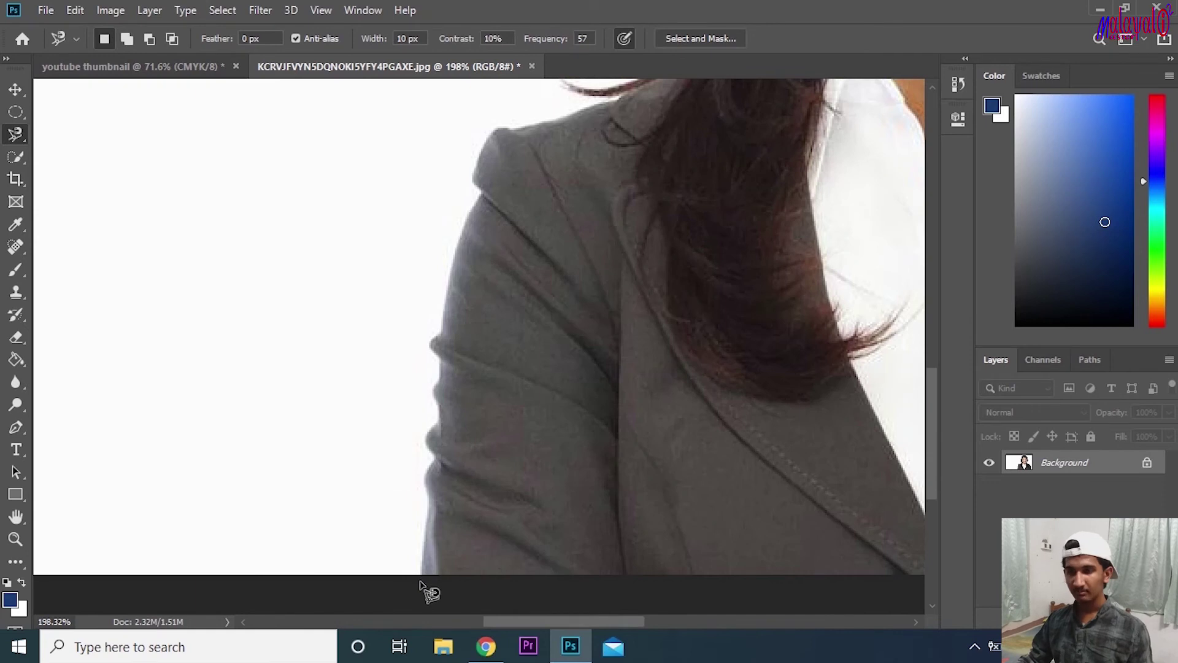
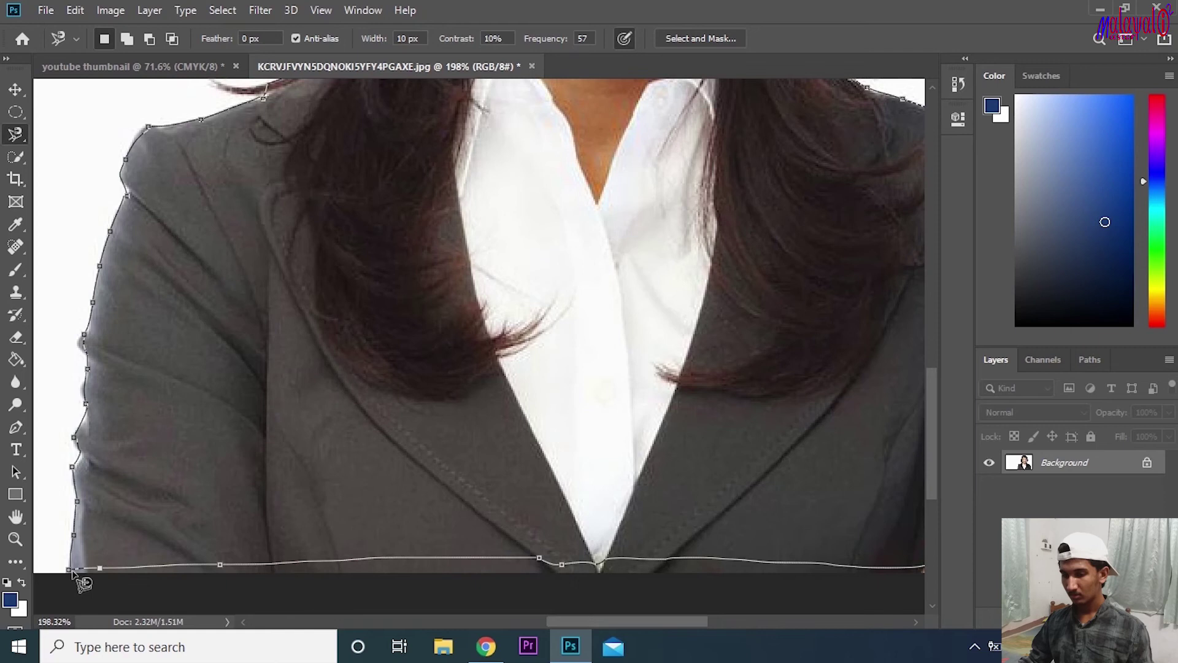
left_click(72, 571)
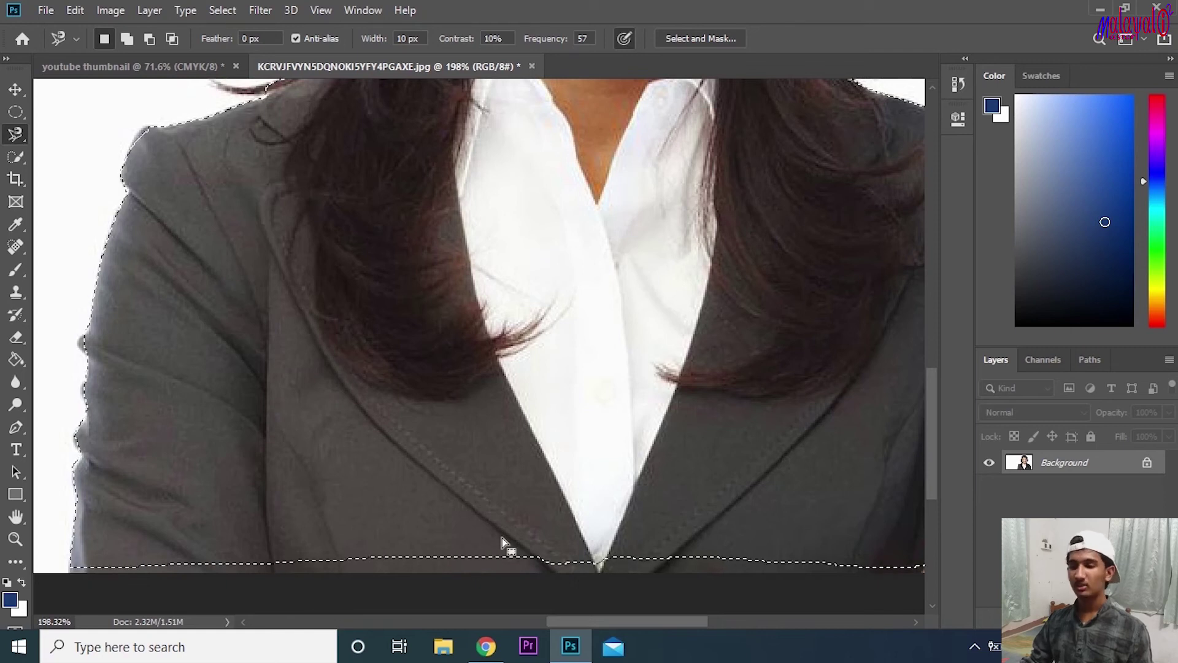
scroll(534, 509, "down", 5)
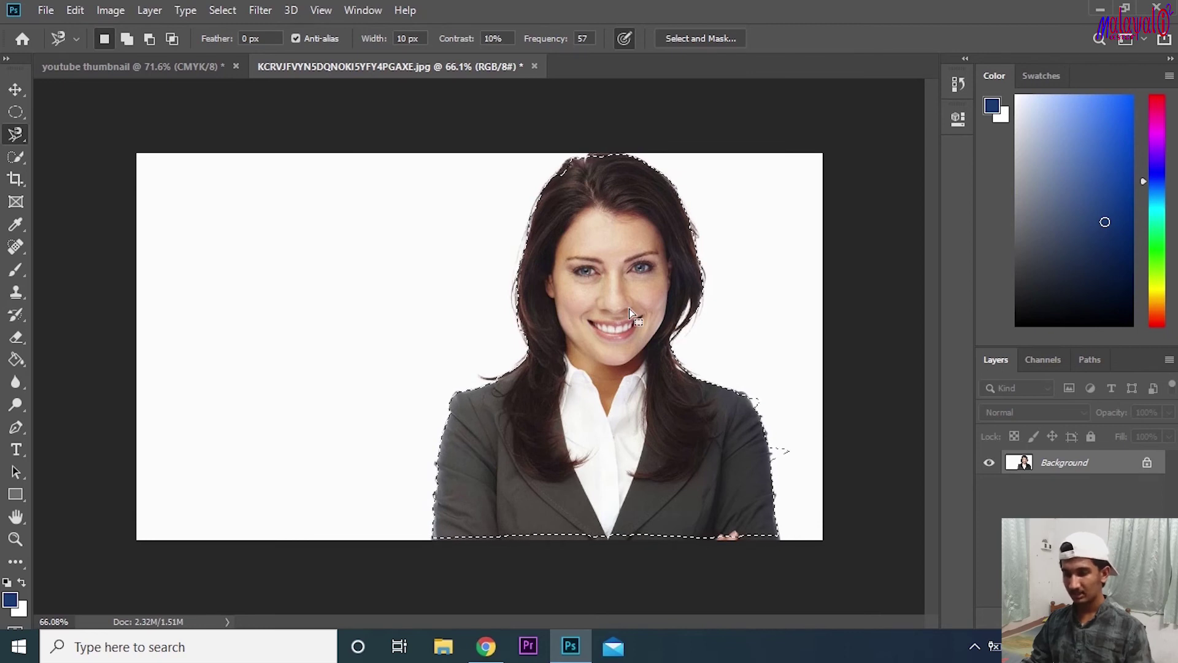
Copy the magnetic selection to a new layer, hide the Background and shift the cutout with the Move tool
key("ctrl+j")
left_click(989, 488)
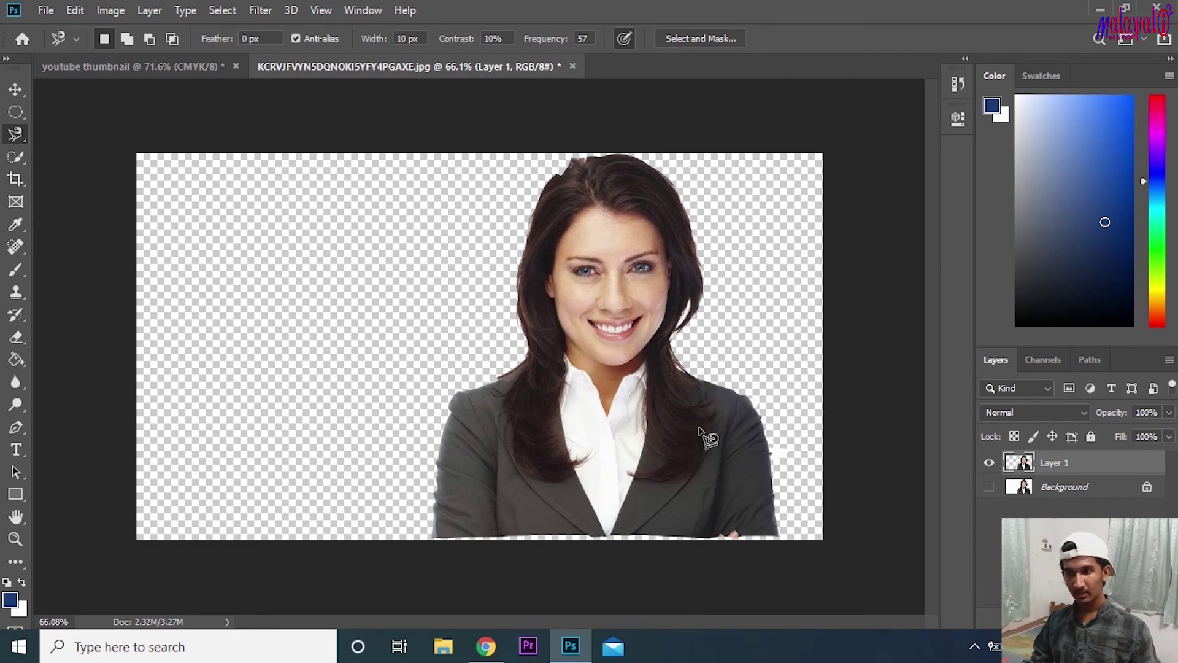
key("v")
left_click_drag(616, 393, 751, 414)
left_click(903, 479)
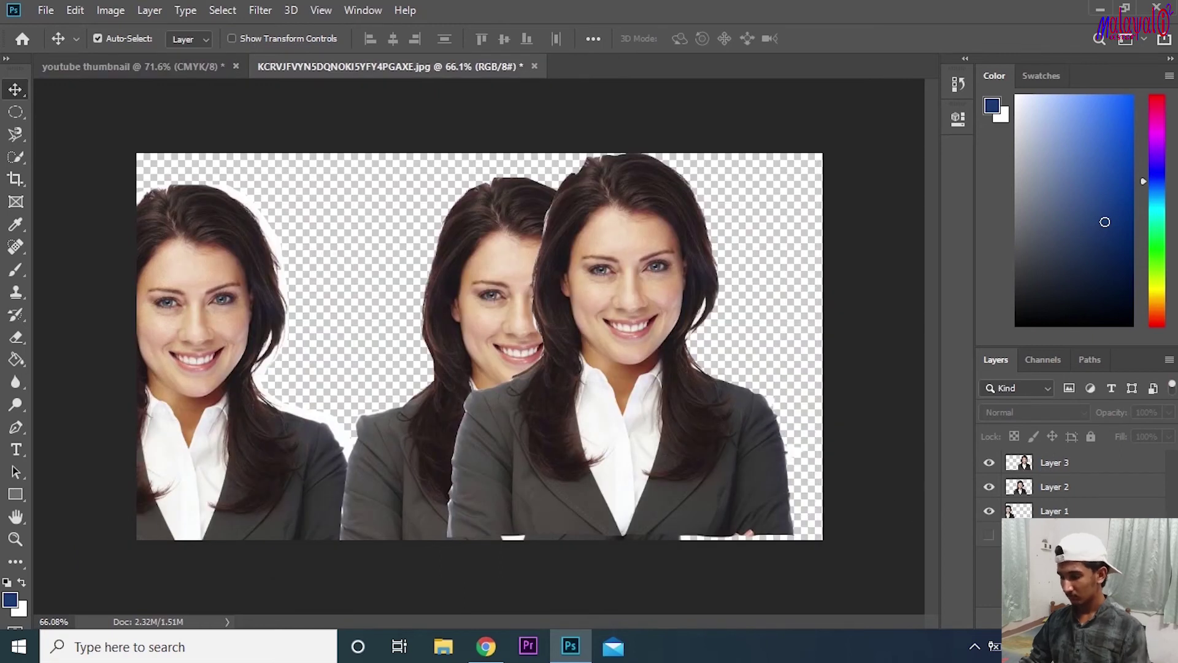
Delete the hidden Background layer and line up the three woman cutouts side by side along the image's bottom edge
left_click(1061, 535)
key("Delete")
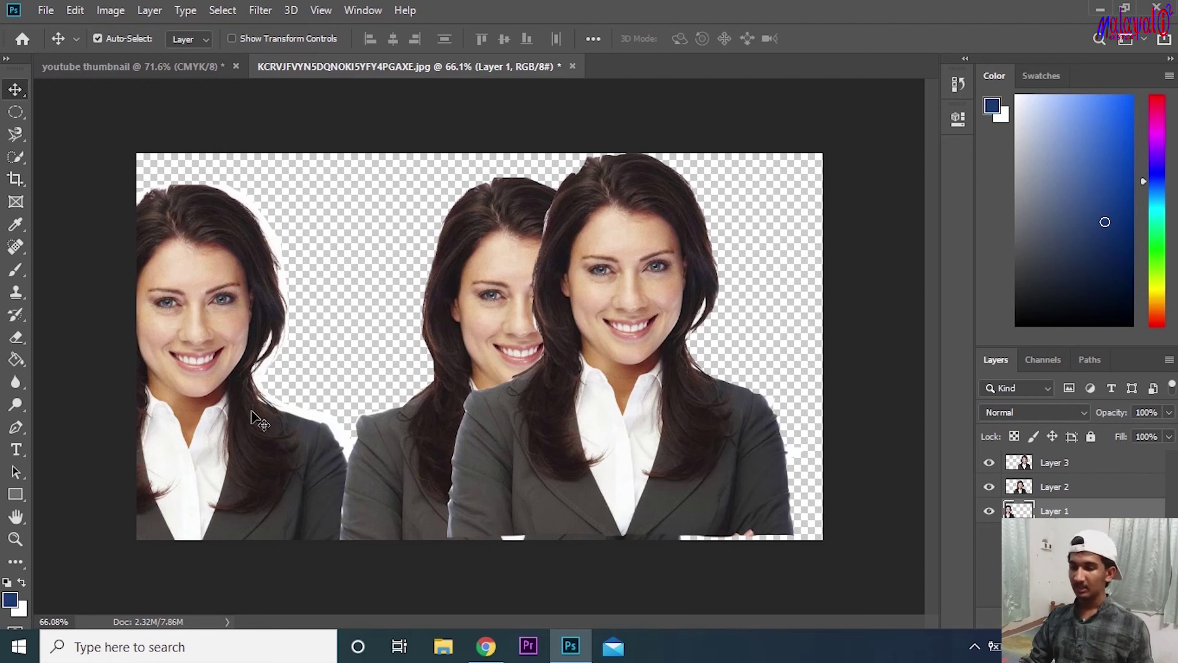
left_click_drag(241, 439, 363, 399)
left_click_drag(550, 456, 684, 448)
left_click_drag(533, 475, 551, 419)
left_click_drag(651, 485, 663, 474)
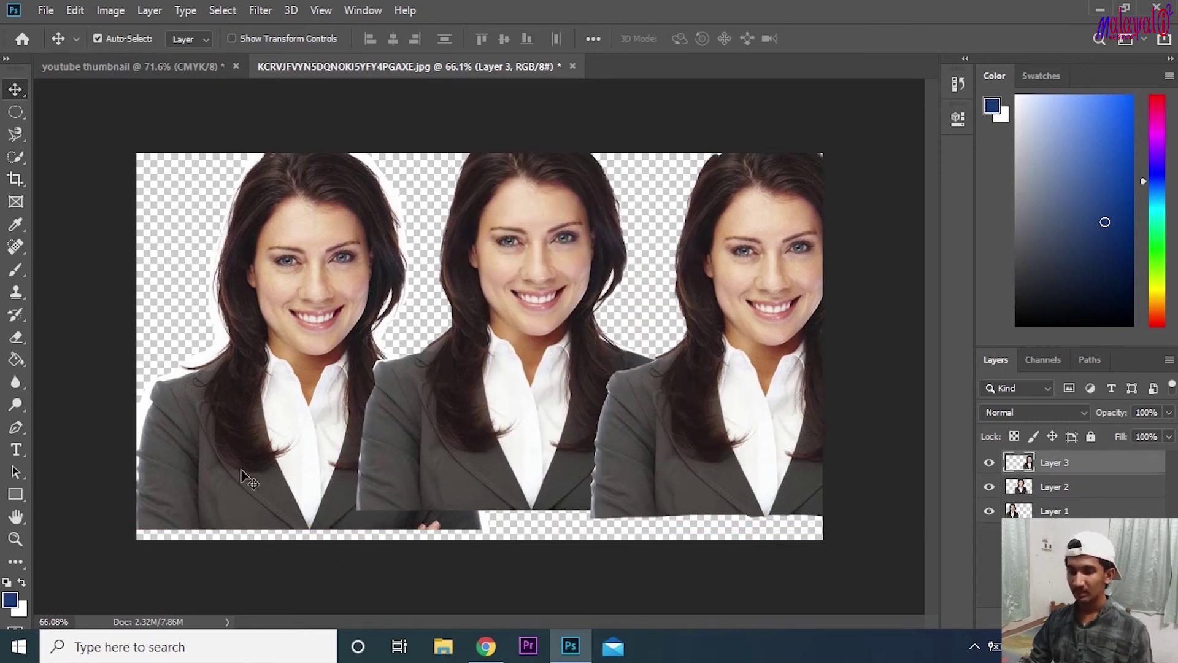
mouse_move(219, 415)
left_mouse_down()
mouse_move(230, 365)
mouse_move(181, 325)
mouse_move(221, 434)
left_mouse_up()
left_click_drag(427, 454, 428, 491)
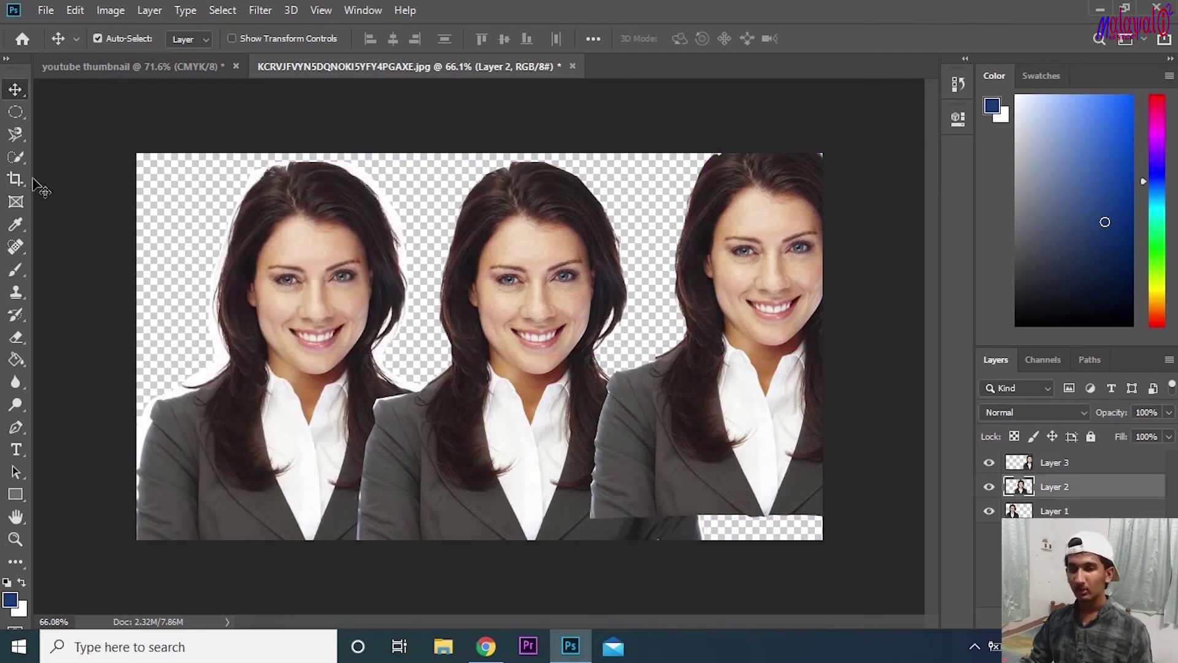
left_click_drag(719, 417, 698, 469)
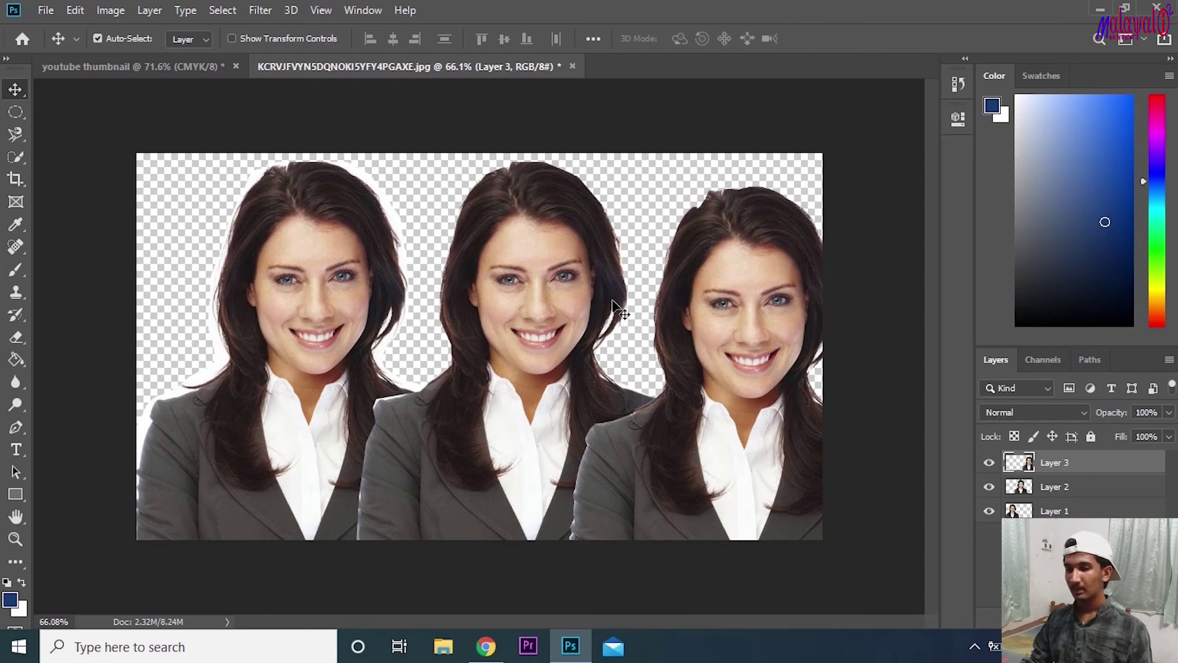
Look at the Quick Selection tool's variants and merge the visible layers of the youtube thumbnail document
left_click(23, 156)
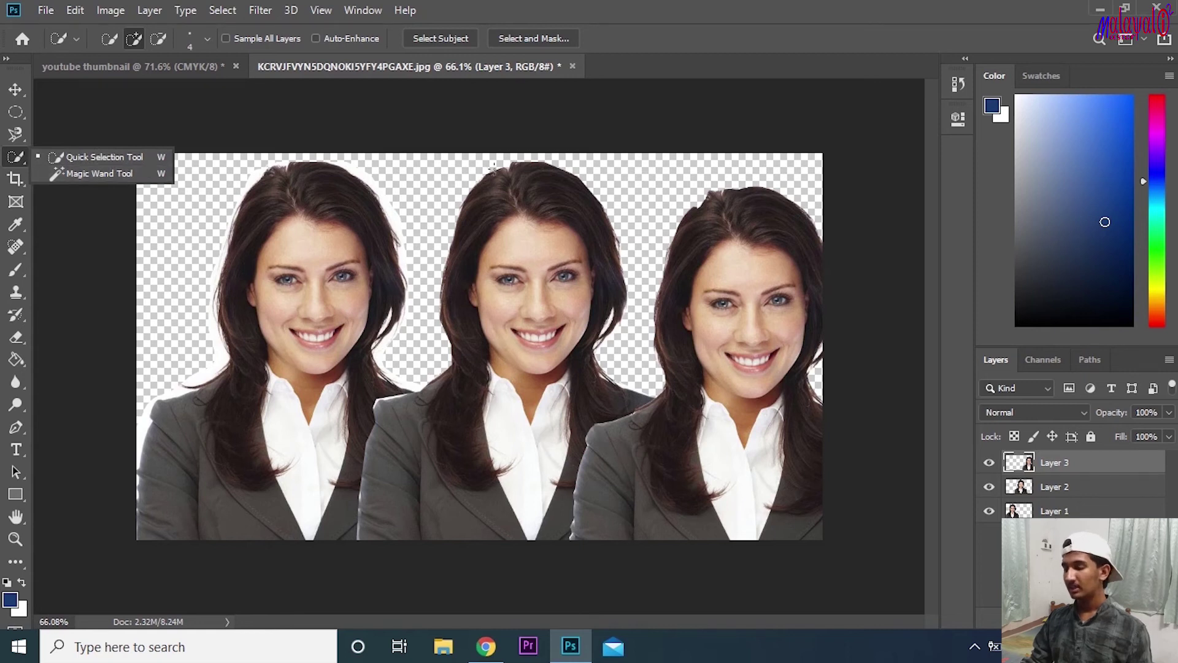
left_click(506, 129)
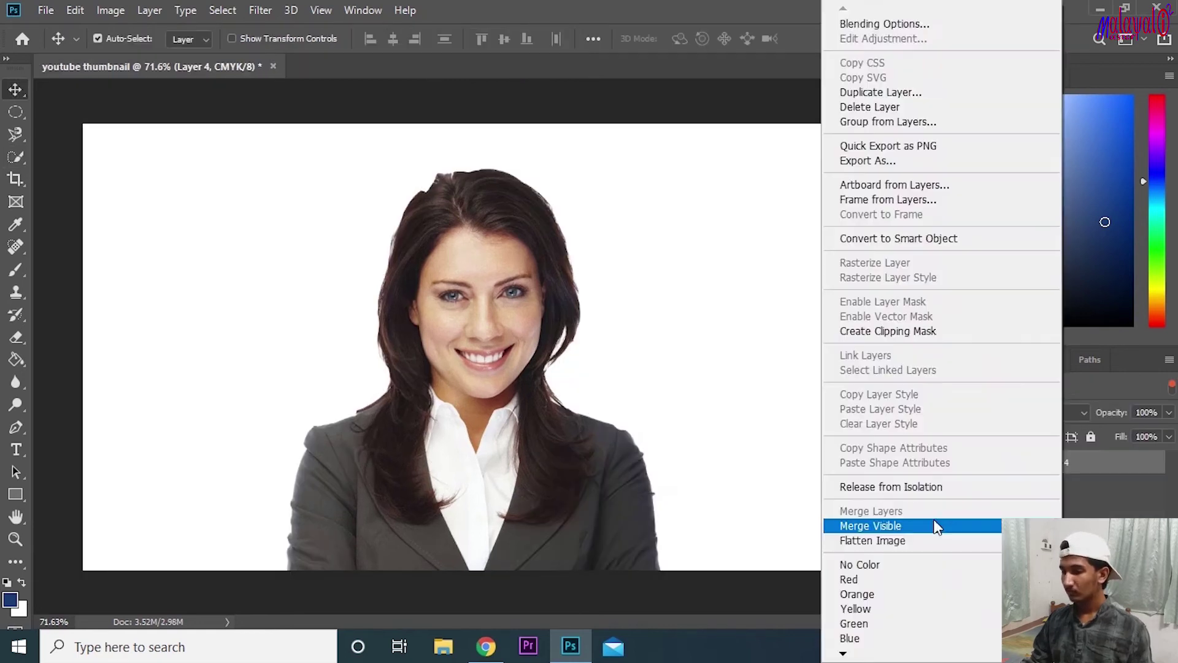
left_click(872, 525)
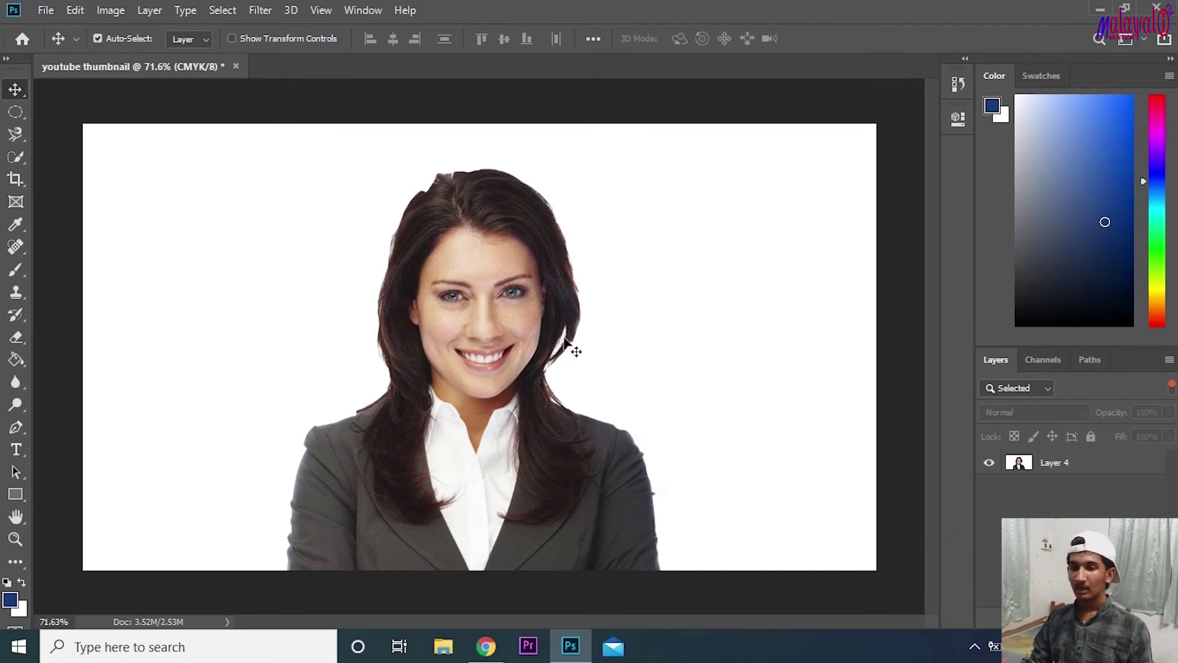
Select the whole white background around the woman on Layer 4 with the Quick Selection tool
left_click(17, 158)
right_click(16, 159)
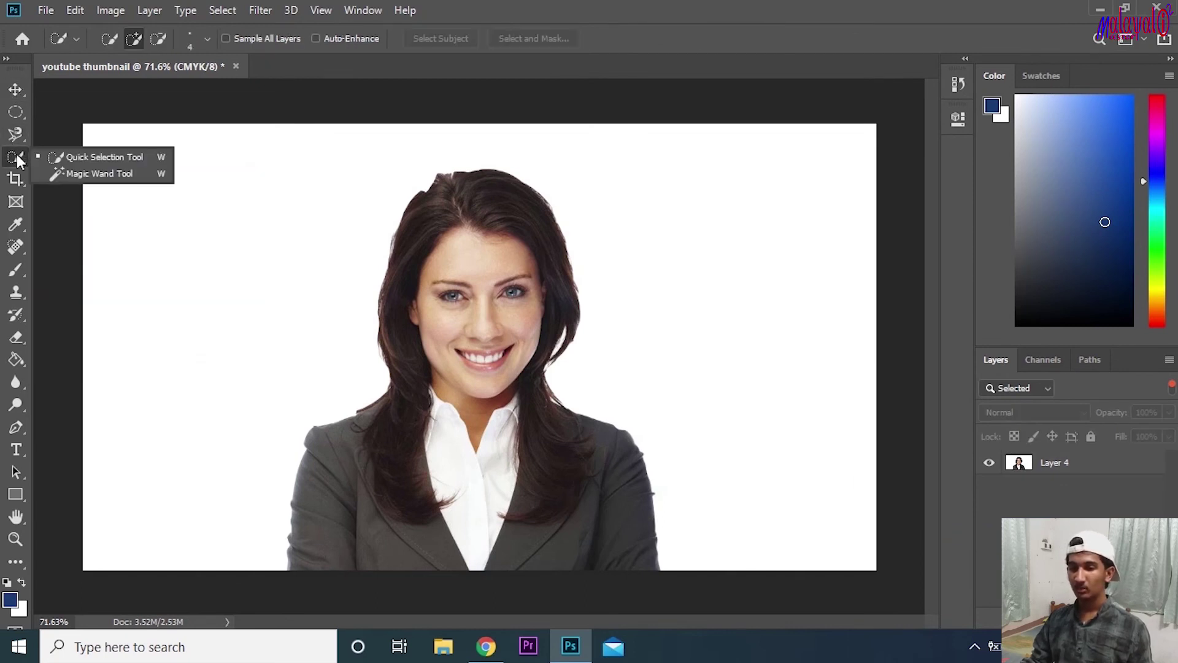
left_click(80, 160)
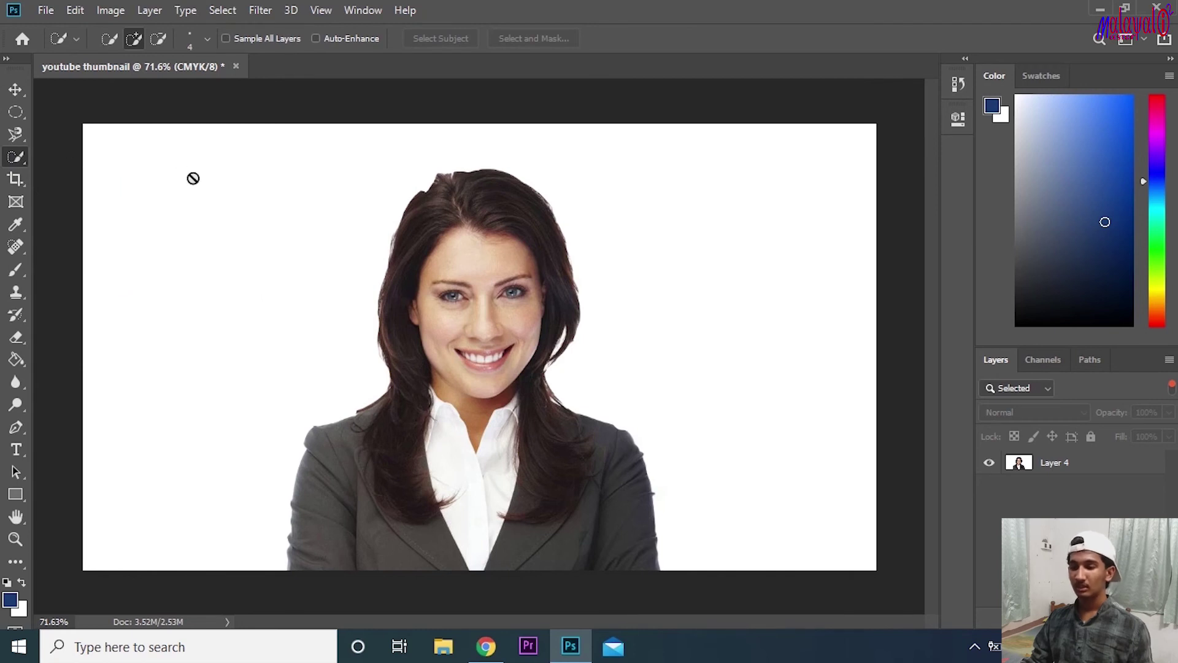
left_click(1071, 466)
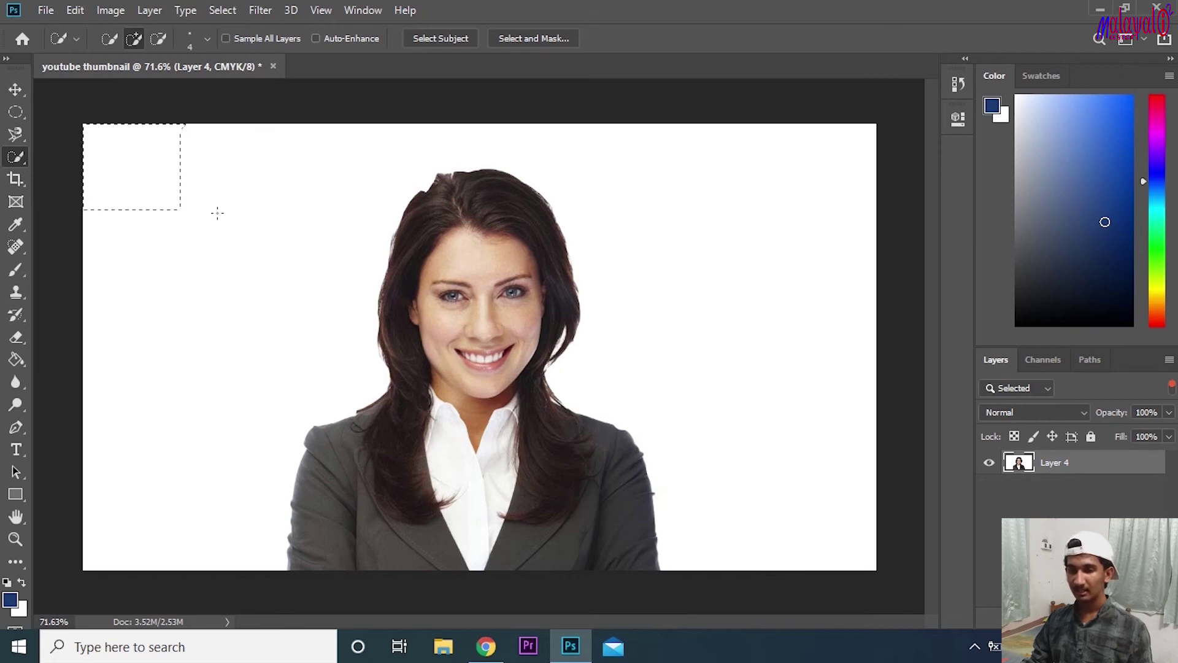
mouse_move(454, 147)
left_mouse_down()
mouse_move(683, 189)
mouse_move(833, 564)
left_mouse_up()
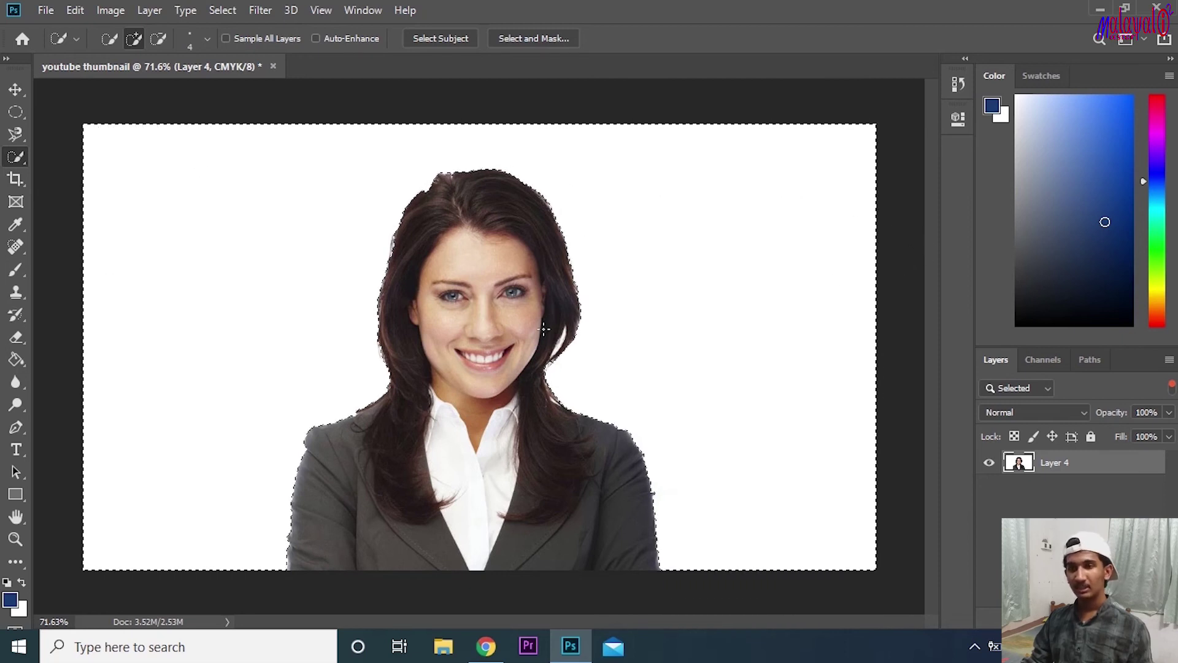
Invert the selection so it covers the woman and copy her to a new layer
right_click(708, 224)
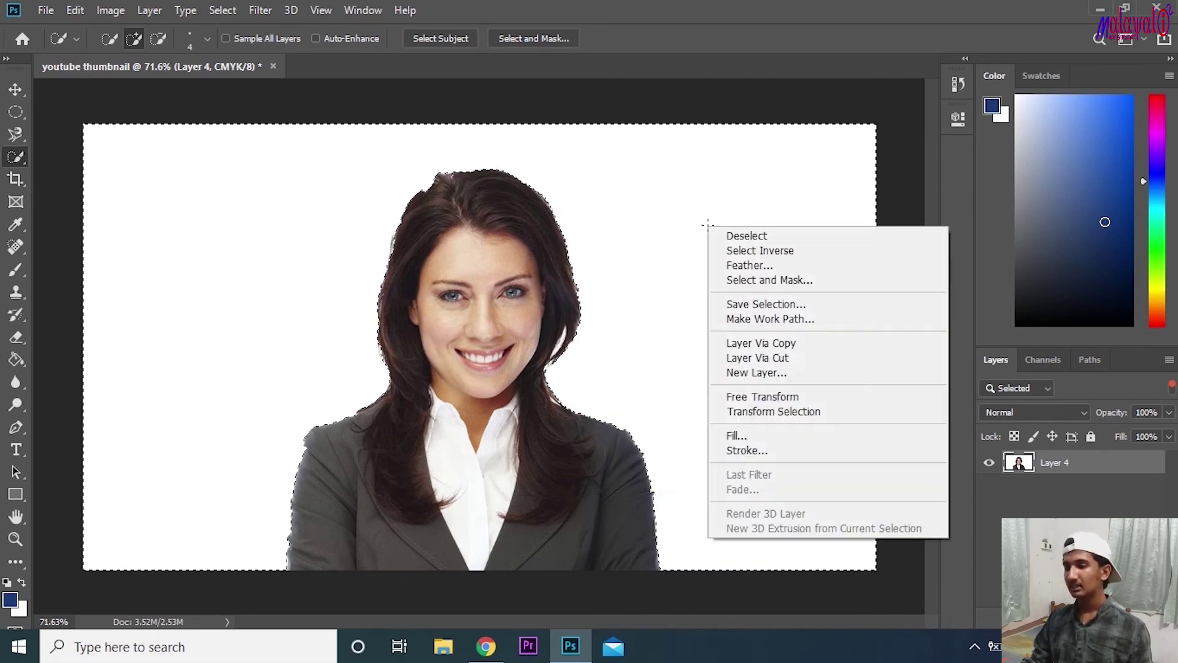
left_click(780, 252)
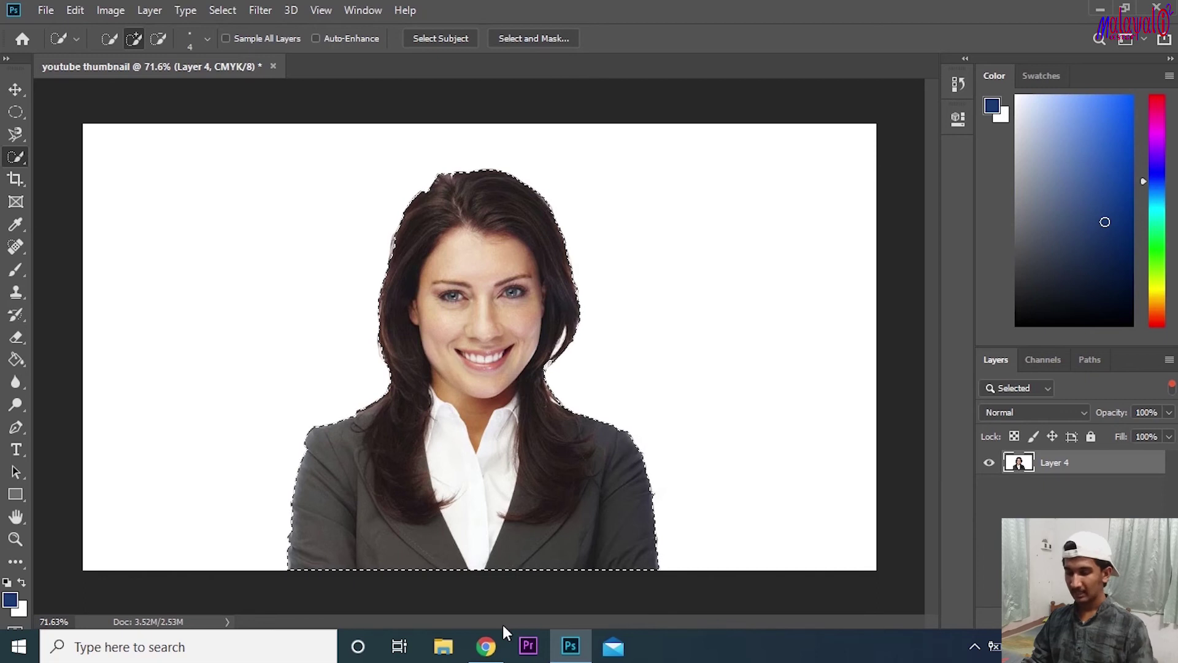
key("ctrl+j")
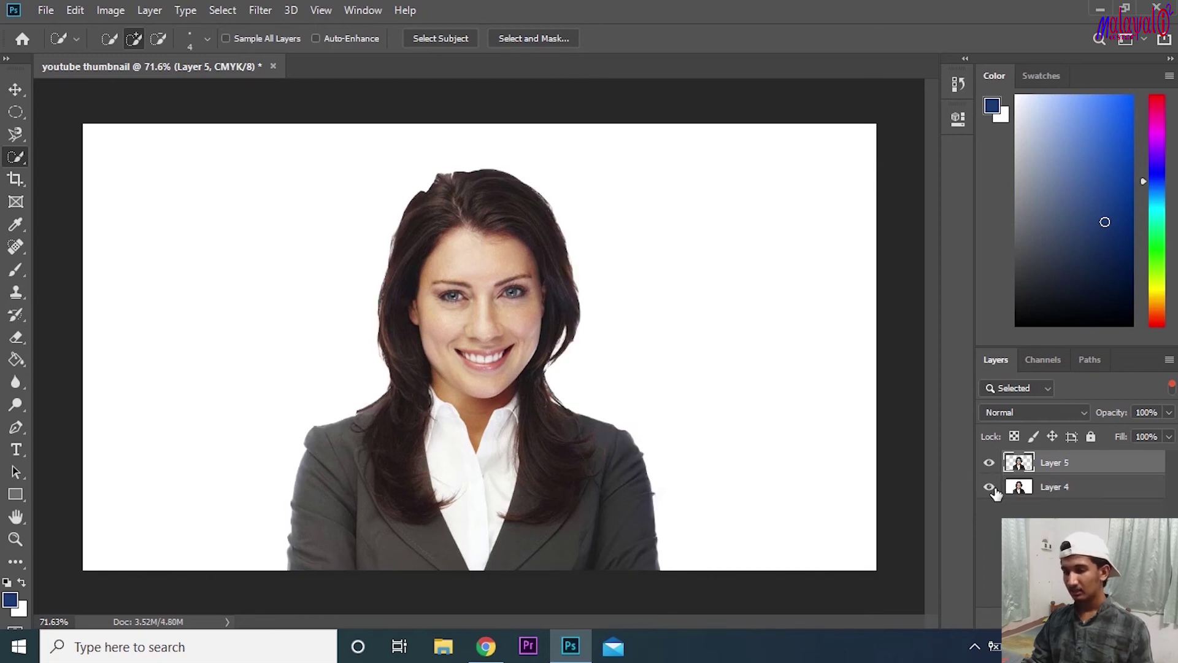
Toggle Layer 4's visibility to check the cutout, leave it visible and deselect the layers
left_click(990, 489)
left_click(990, 490)
left_click(990, 489)
left_click(990, 489)
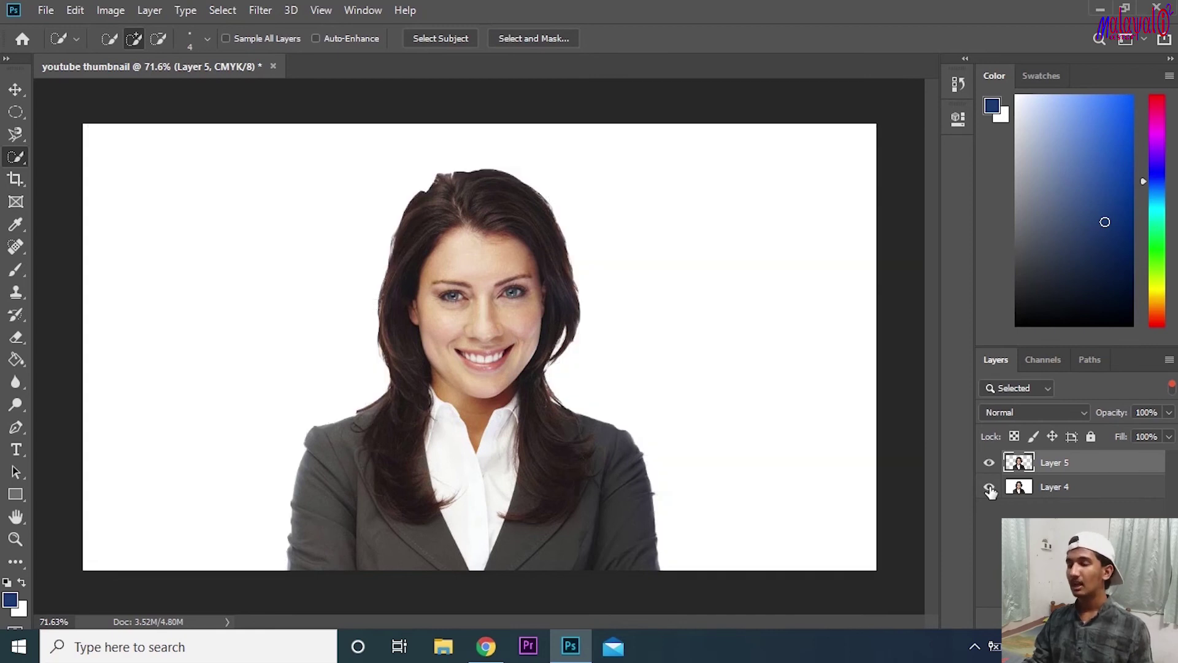
left_click(990, 489)
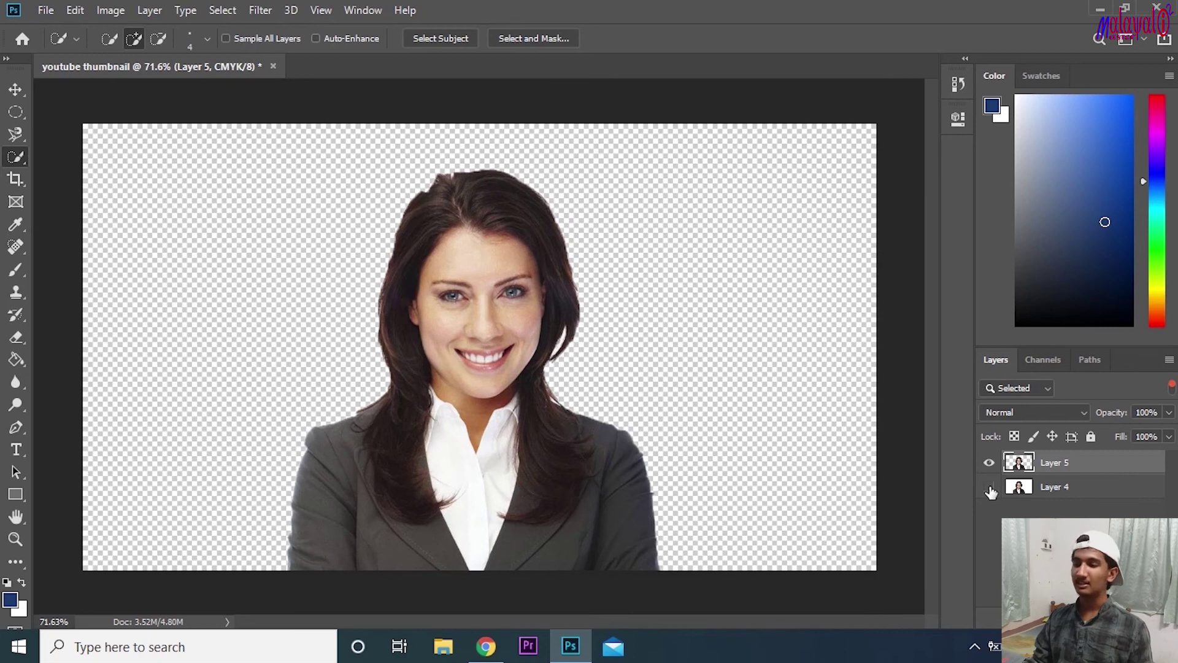
left_click(990, 489)
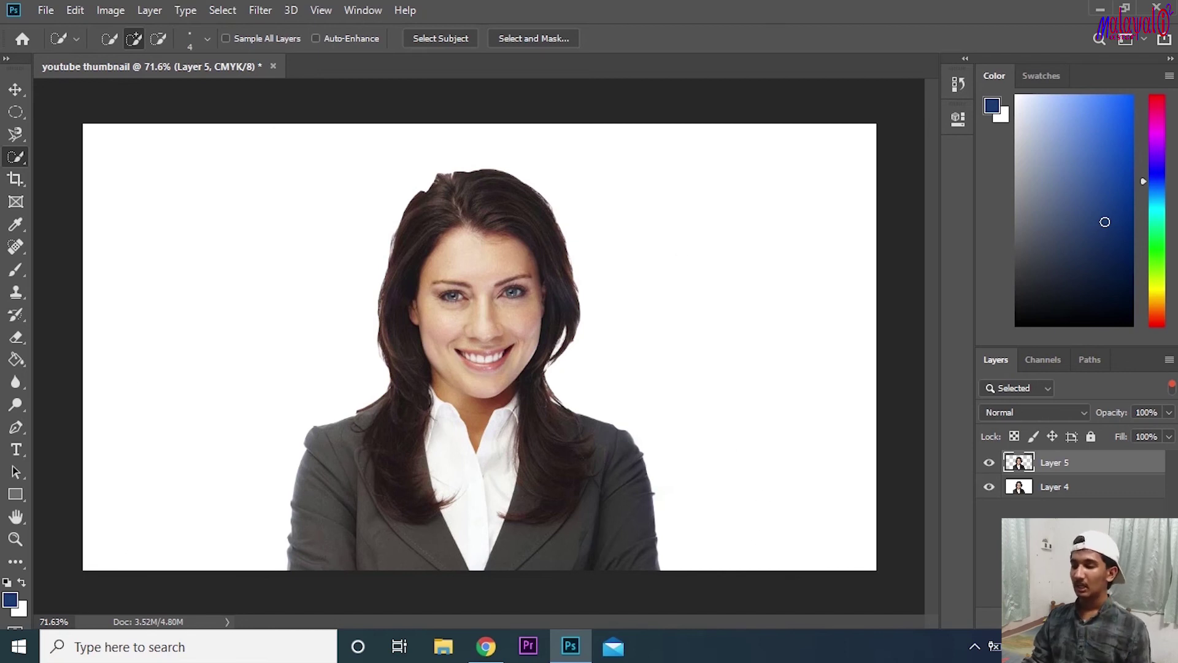
left_click(1035, 529)
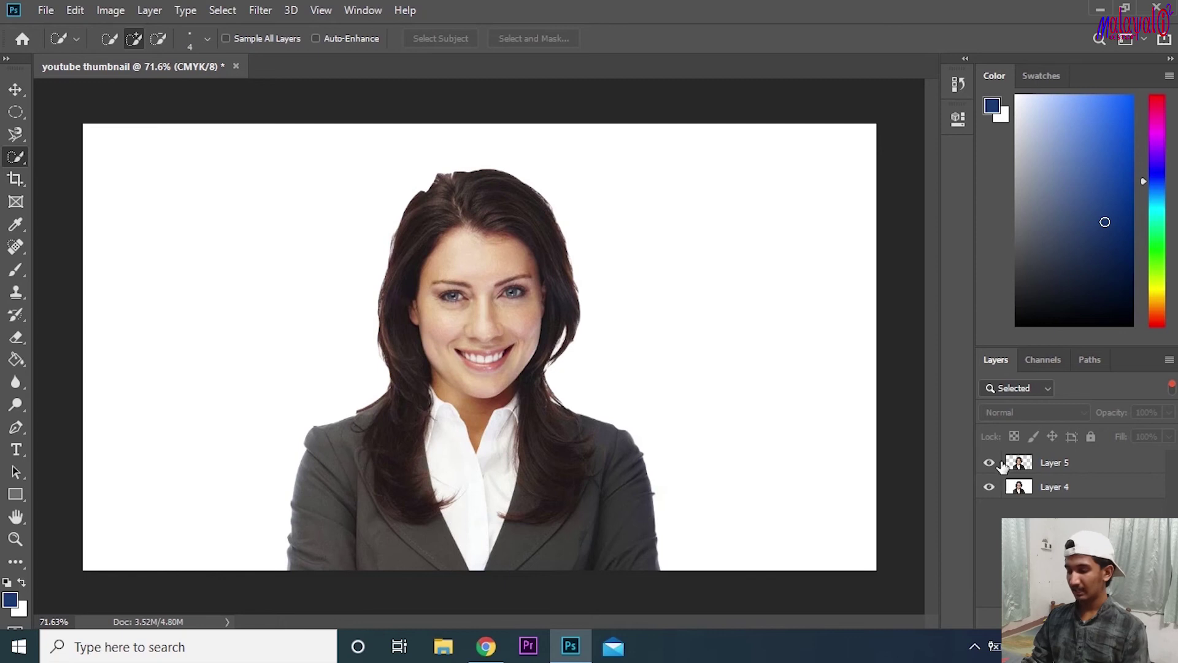
Delete Layer 5 so only Layer 4 remains, and switch to the Magic Wand tool
left_click(1089, 466)
key("Delete")
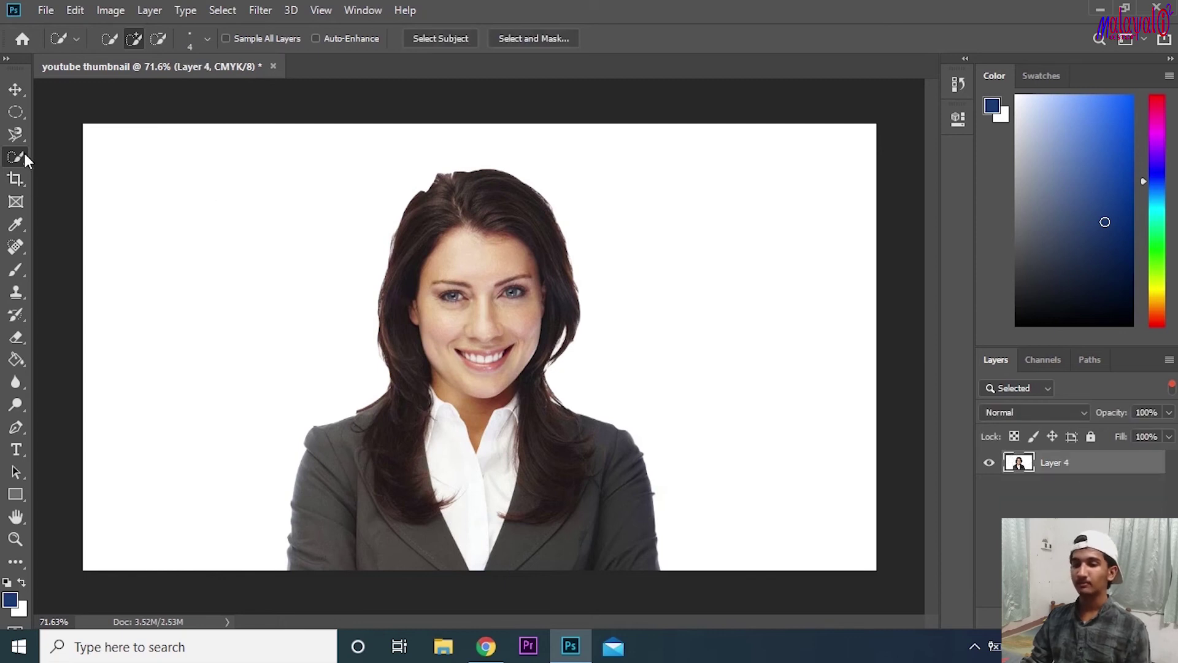
right_click(23, 159)
left_click(130, 176)
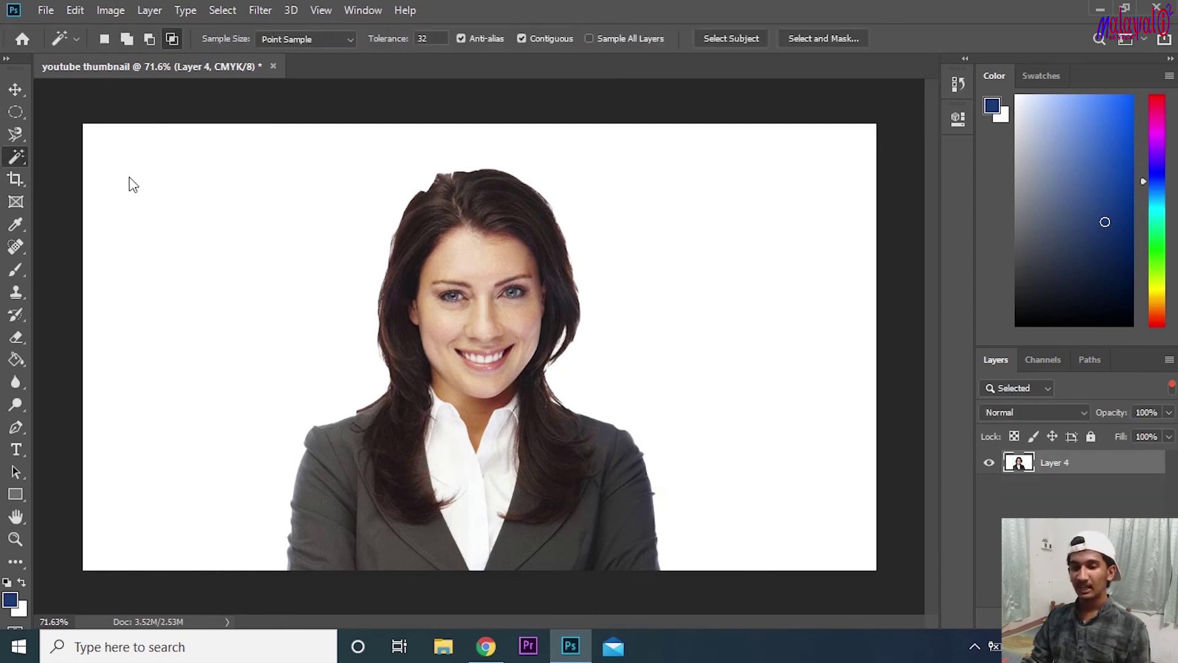
Try the Magic Wand on the white background and on the woman's dark jacket, and clear the selection
left_click(194, 242)
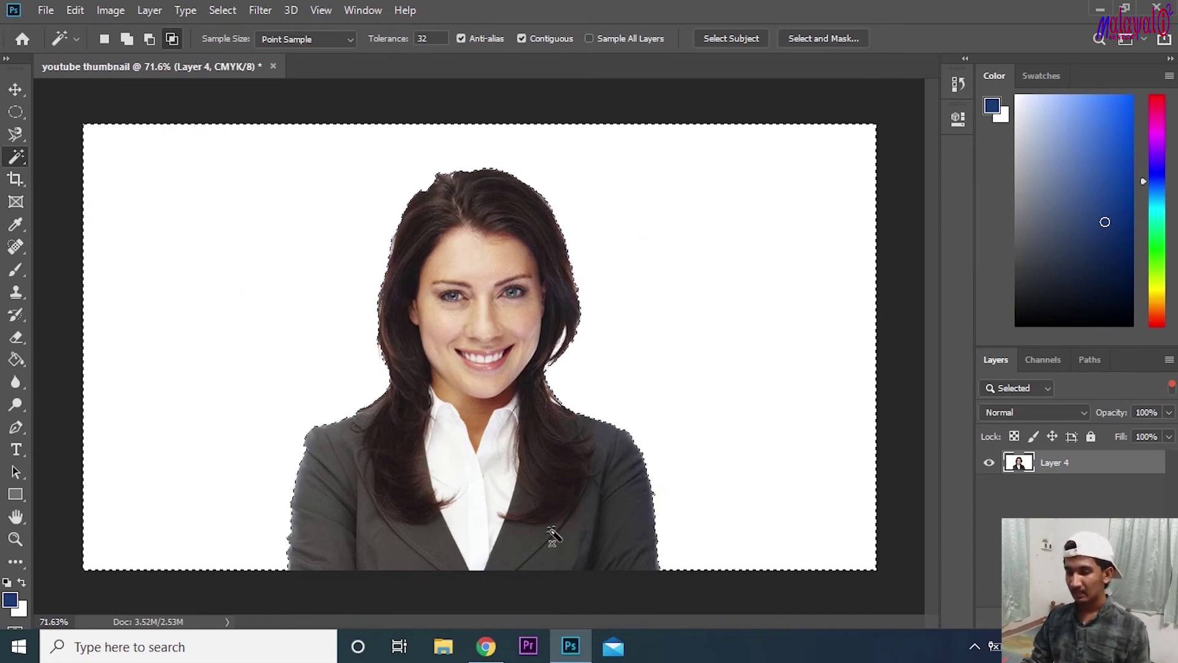
left_click(583, 548)
left_click(549, 252)
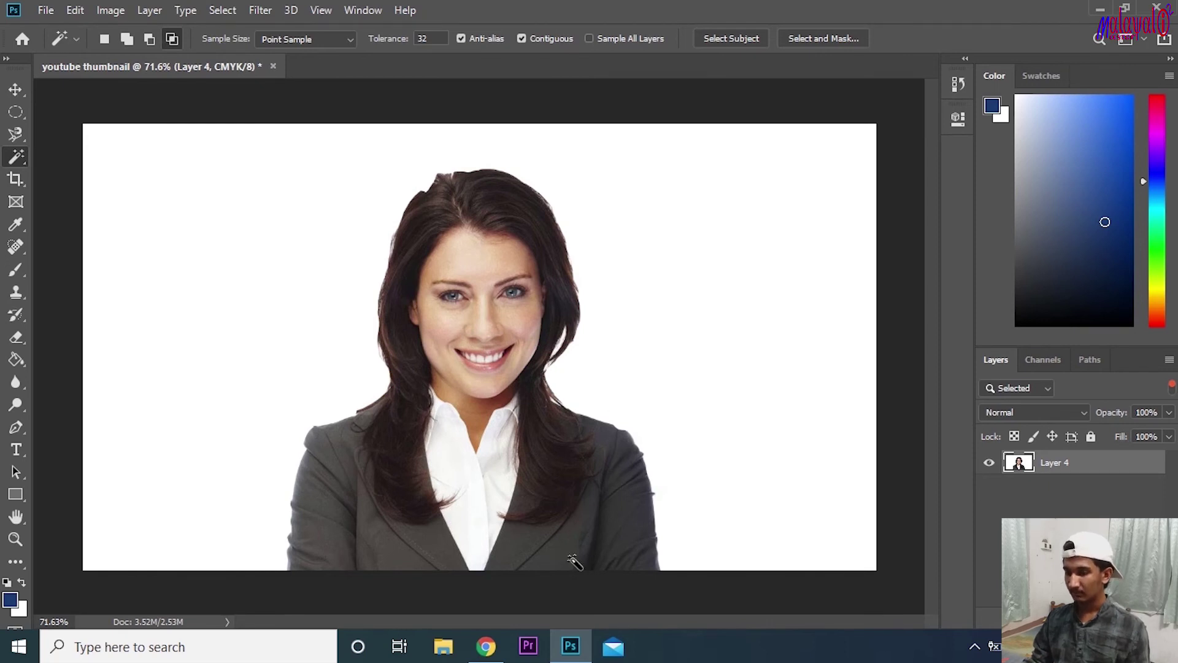
left_click(621, 532)
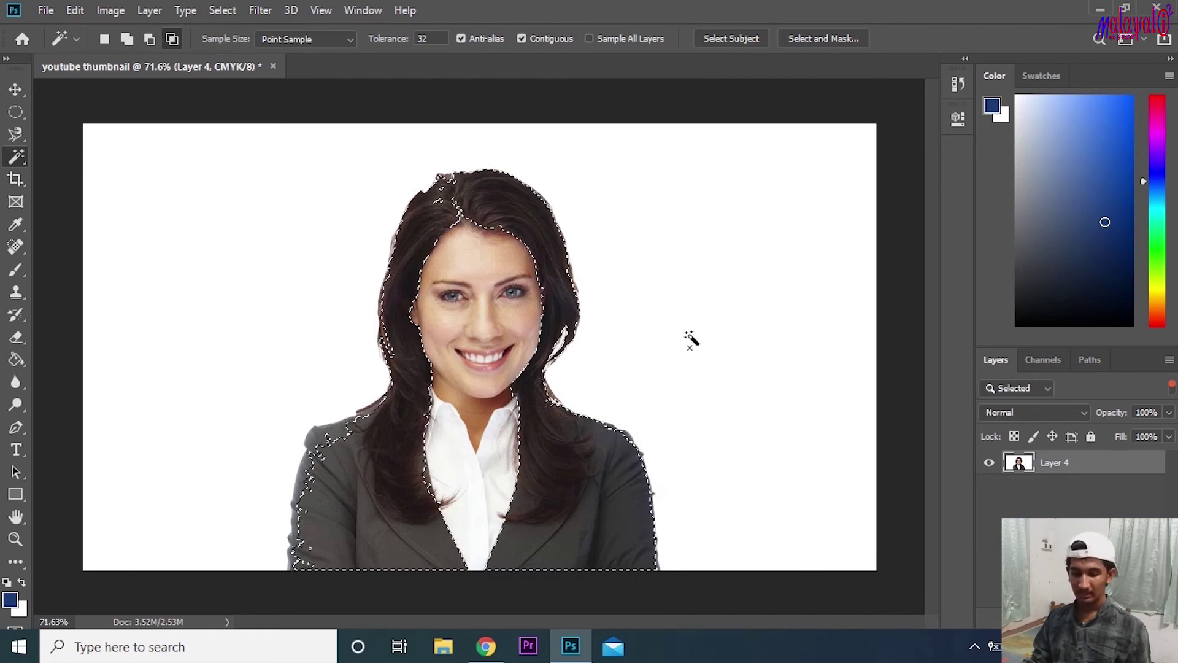
key("ctrl+d")
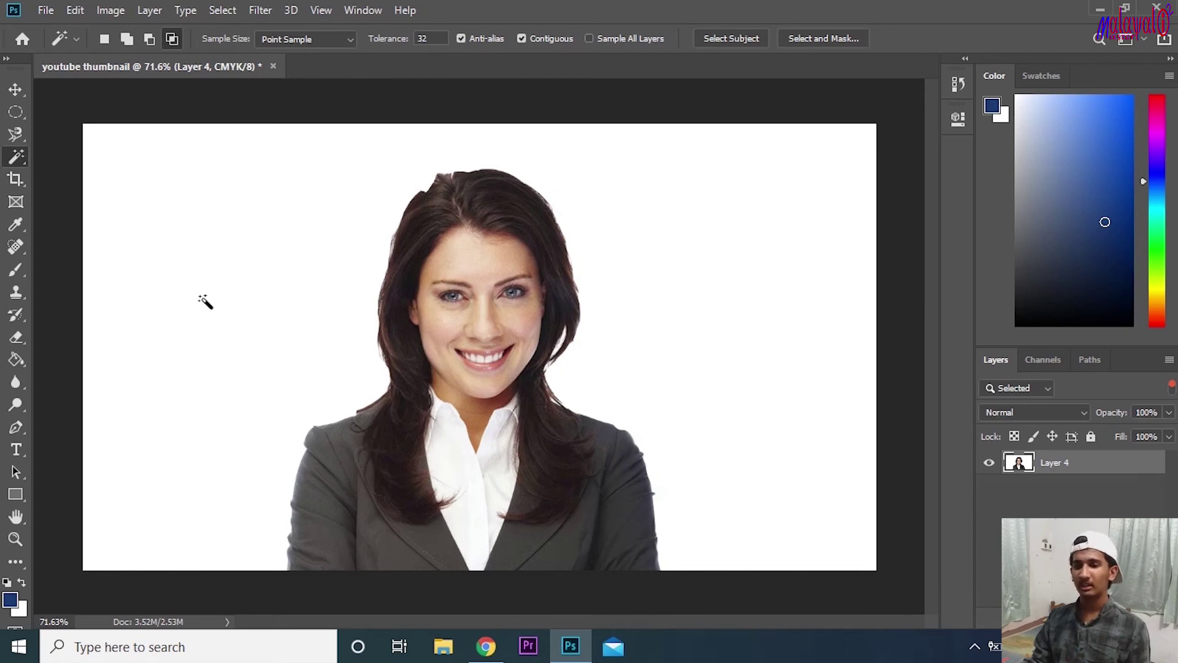
Select the white background with the Magic Wand, invert the selection and copy the woman to a new layer
right_click(21, 159)
left_click(92, 176)
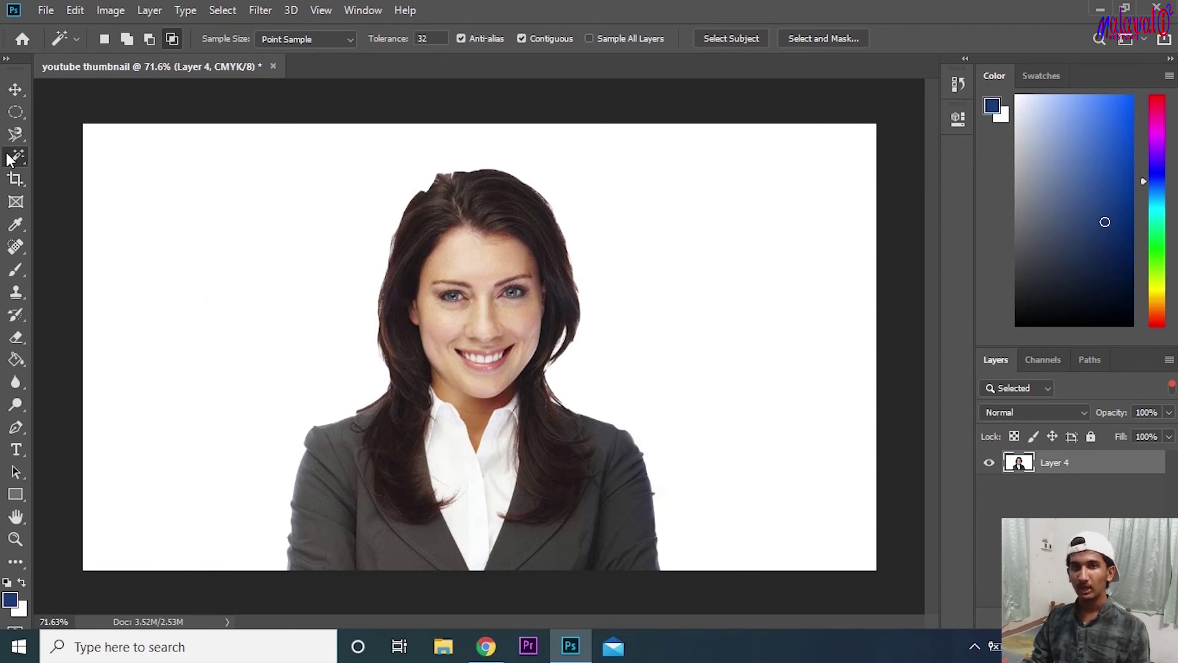
left_click(187, 242)
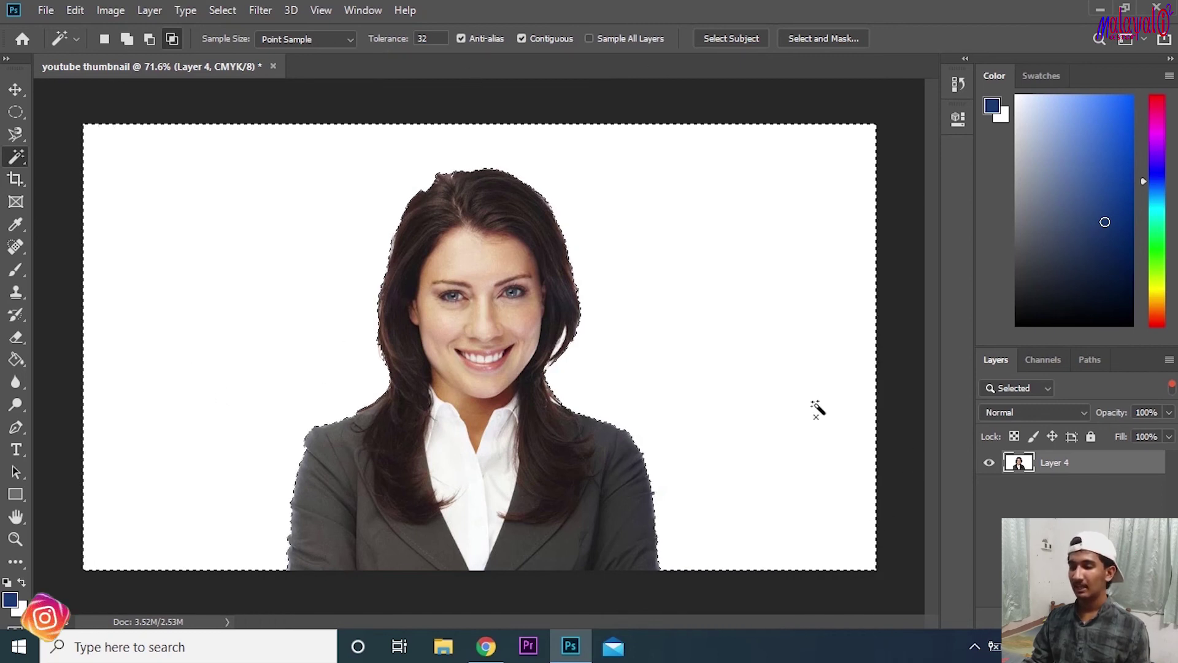
right_click(682, 337)
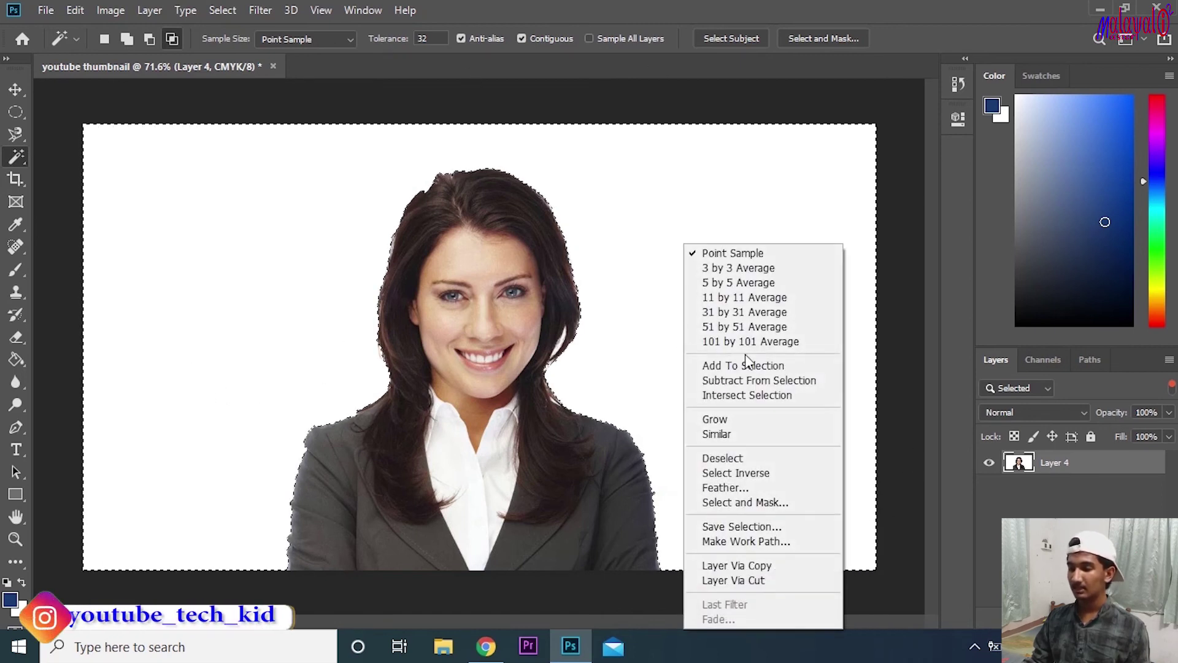
left_click(769, 472)
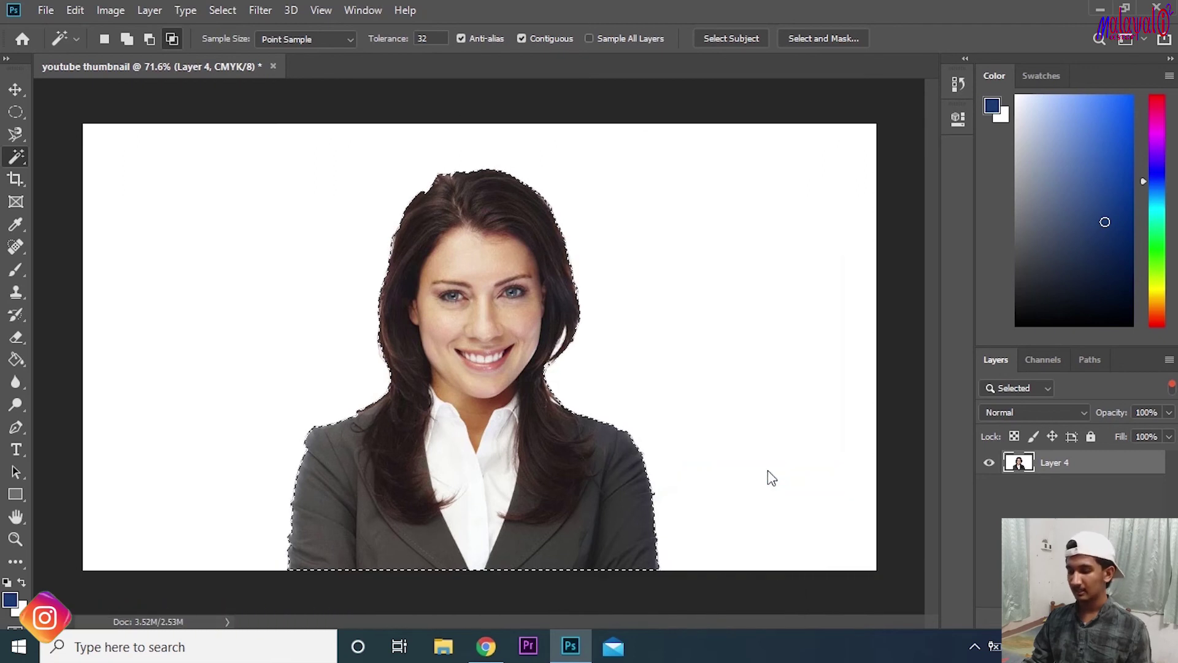
key("ctrl+j")
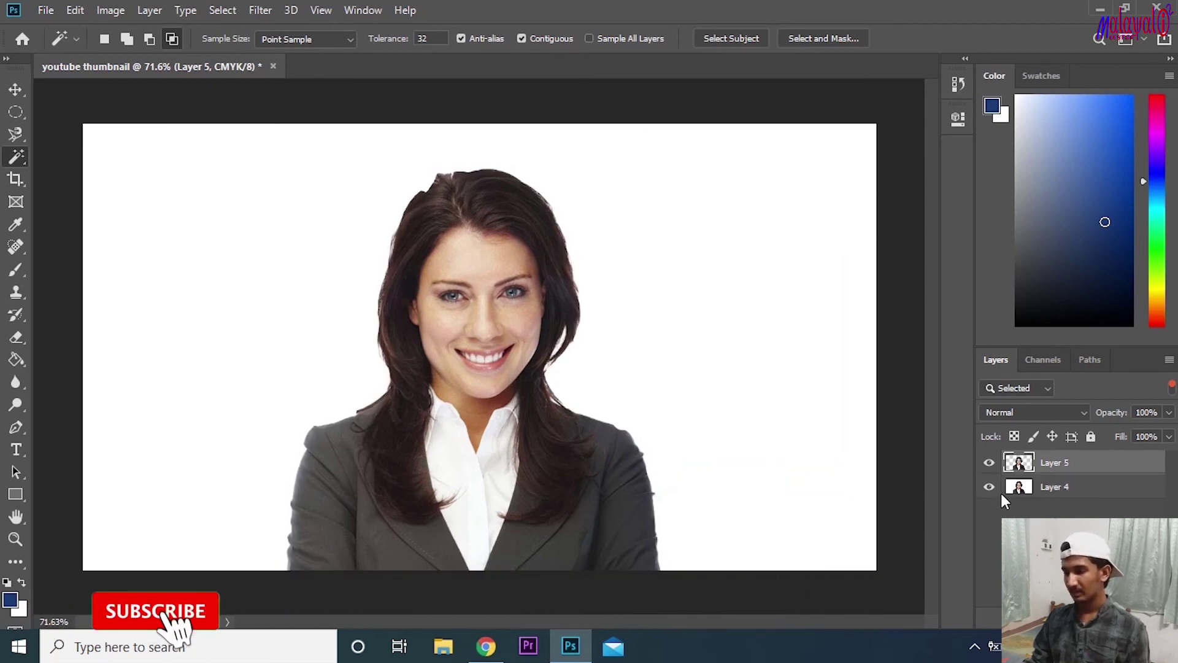
Hide Layer 4 to check the Magic Wand cutout, deselect the layers and show Layer 4 again
left_click(989, 488)
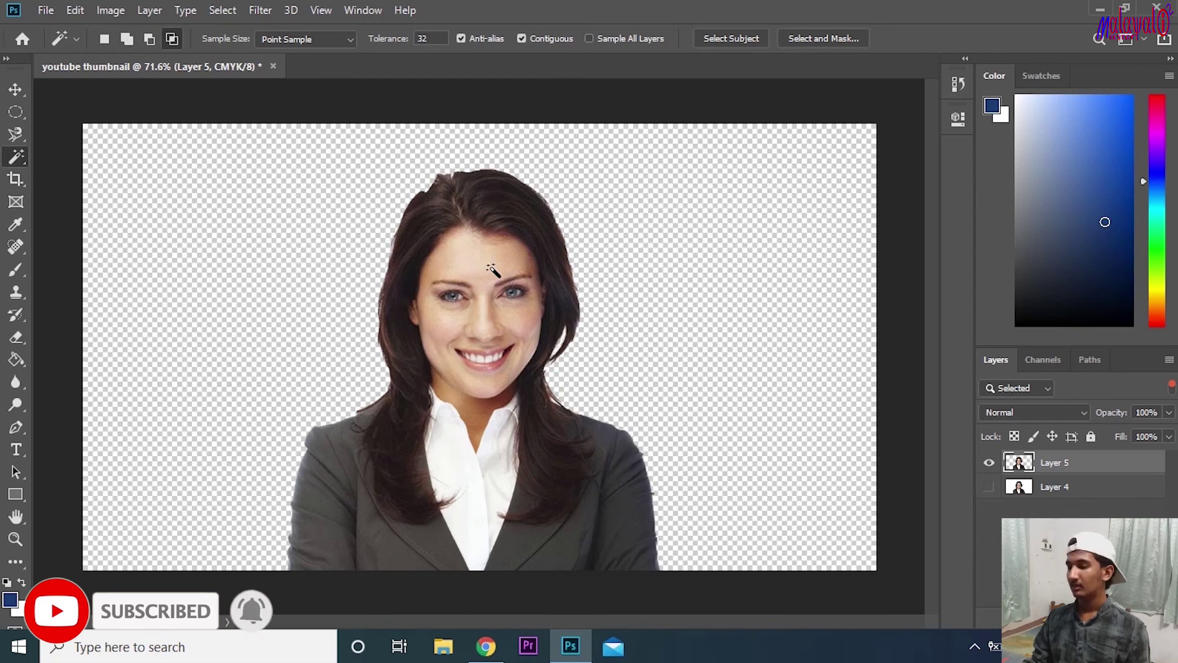
left_click(1051, 529)
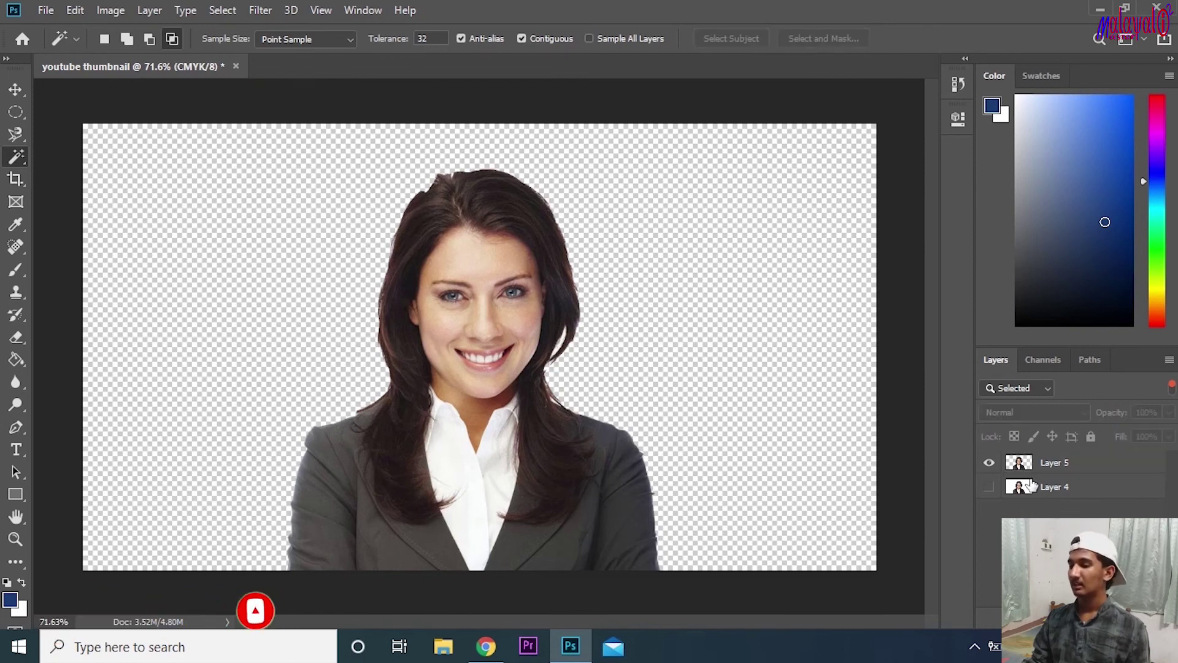
left_click(989, 488)
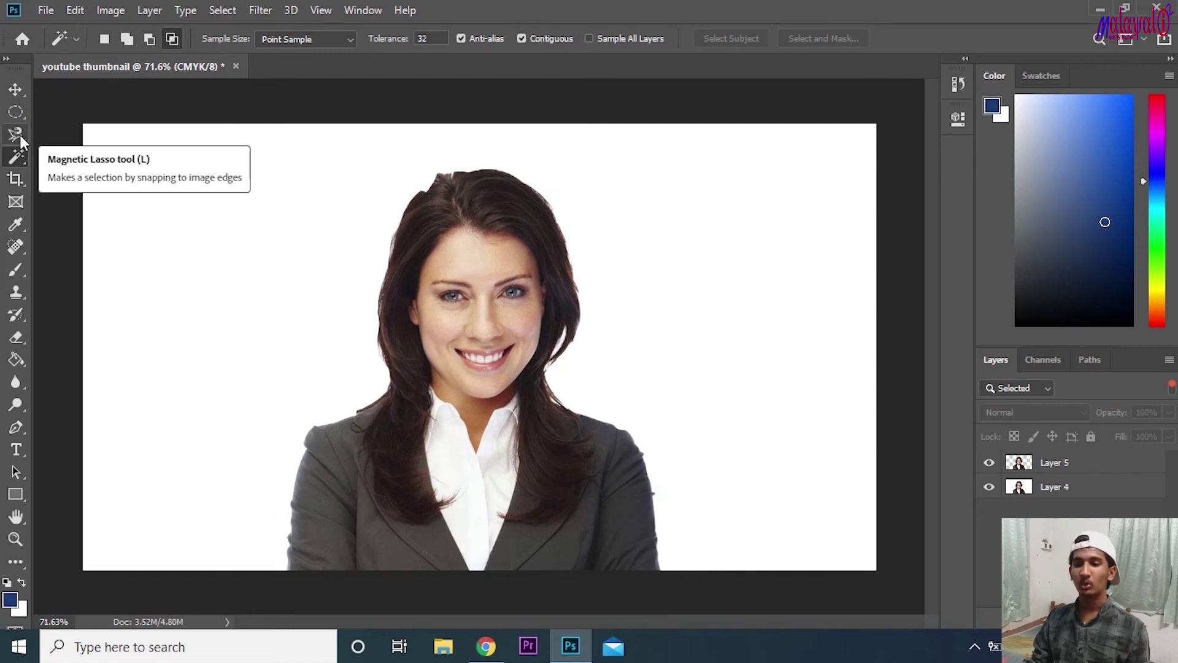
Try cropping the canvas tightly around the woman with the Crop tool, and undo the crop
left_click(17, 180)
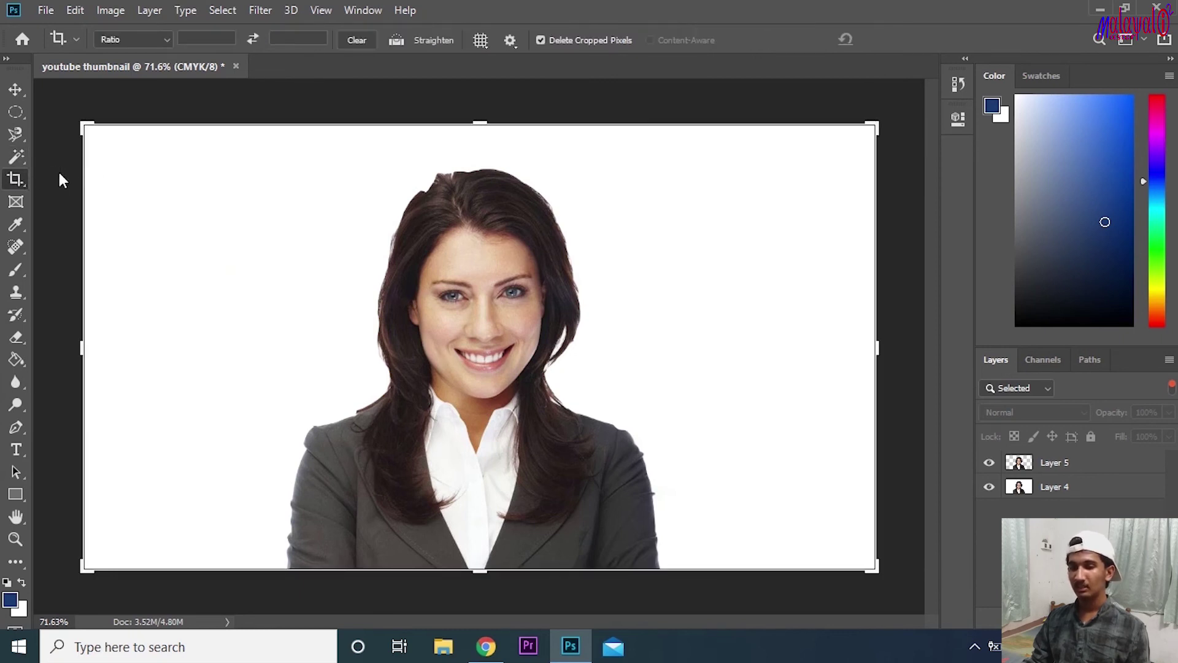
right_click(20, 184)
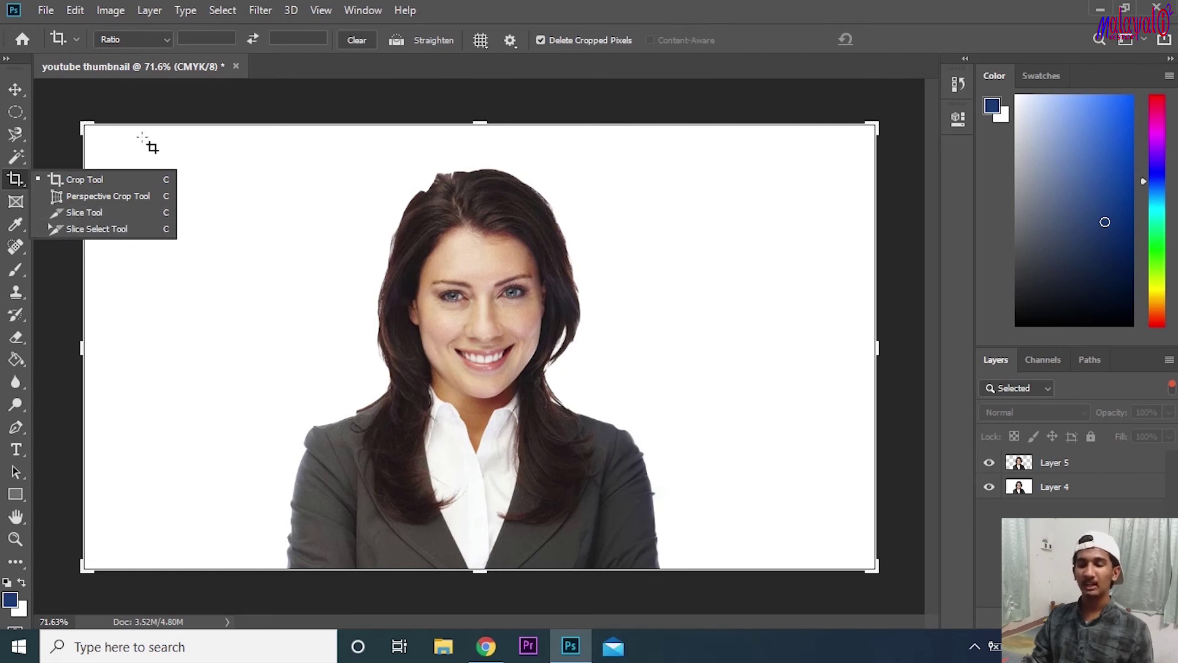
left_click(124, 92)
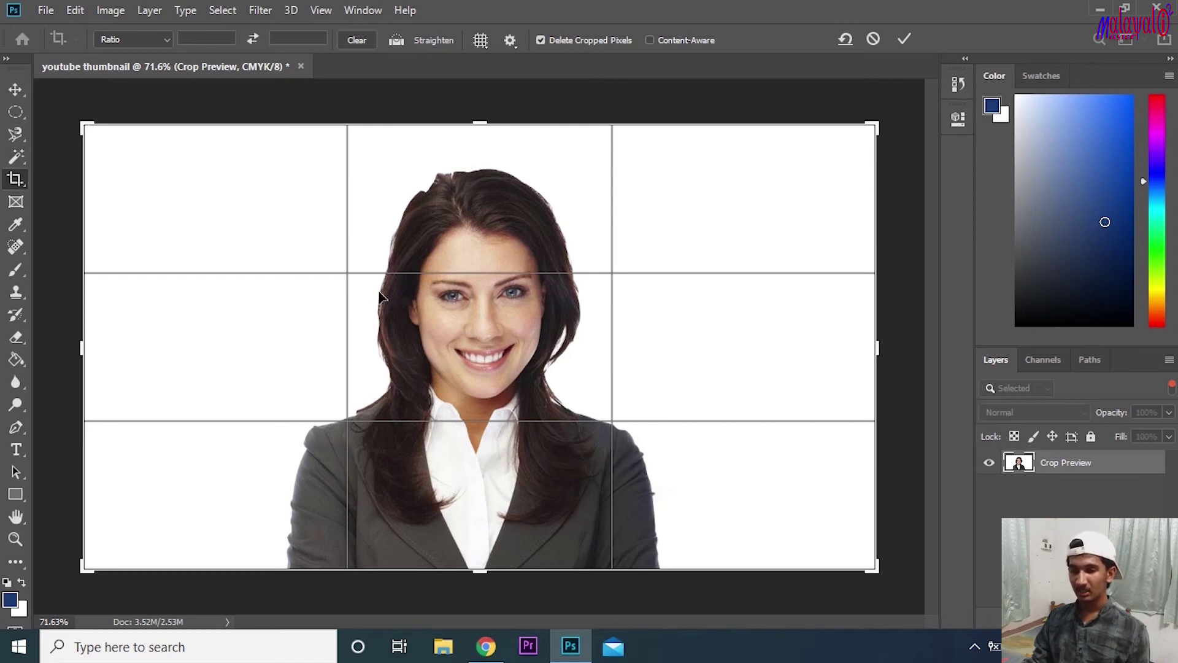
left_click_drag(83, 118, 180, 124)
left_click_drag(768, 143, 667, 139)
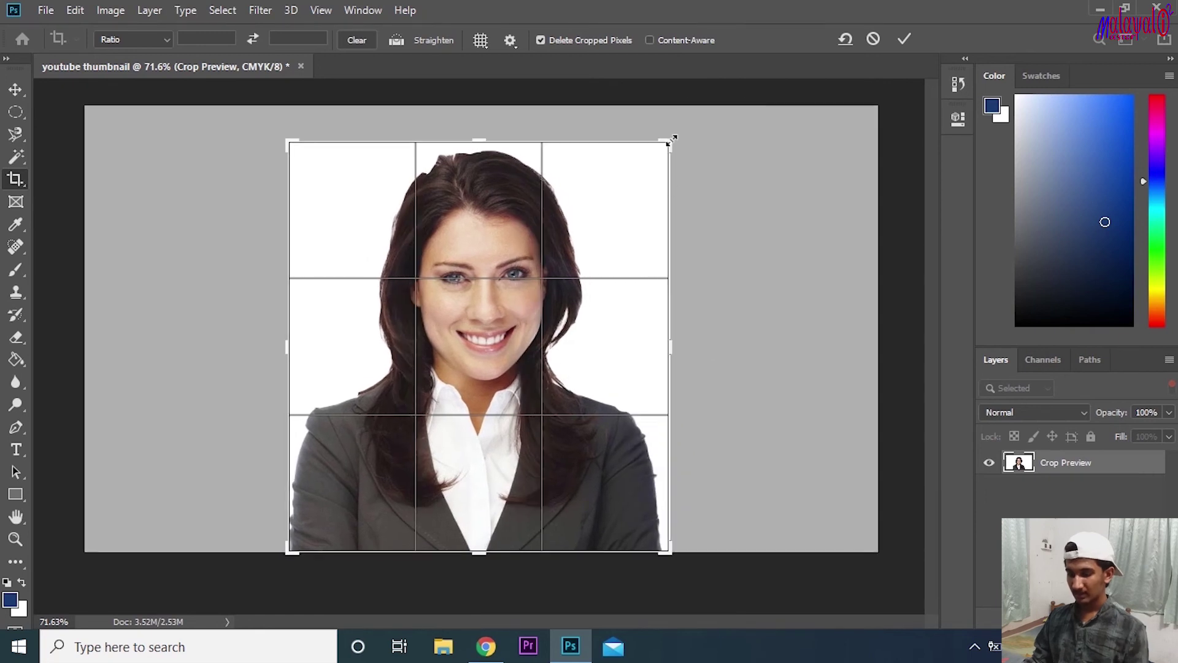
key("Return")
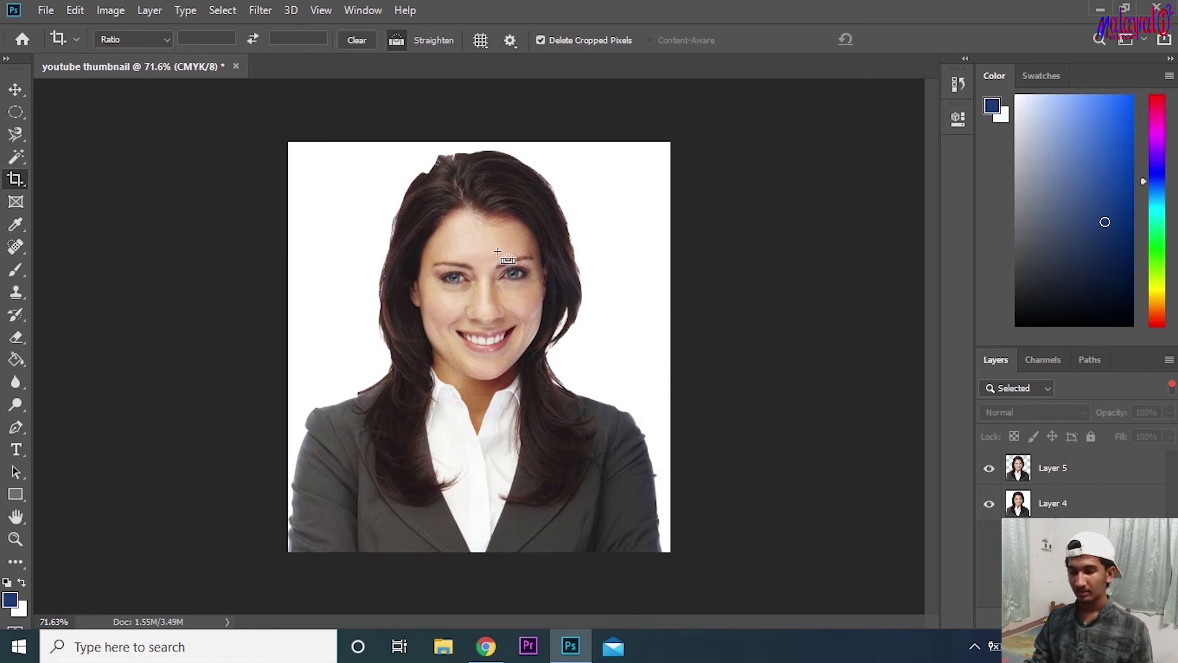
key("ctrl+z")
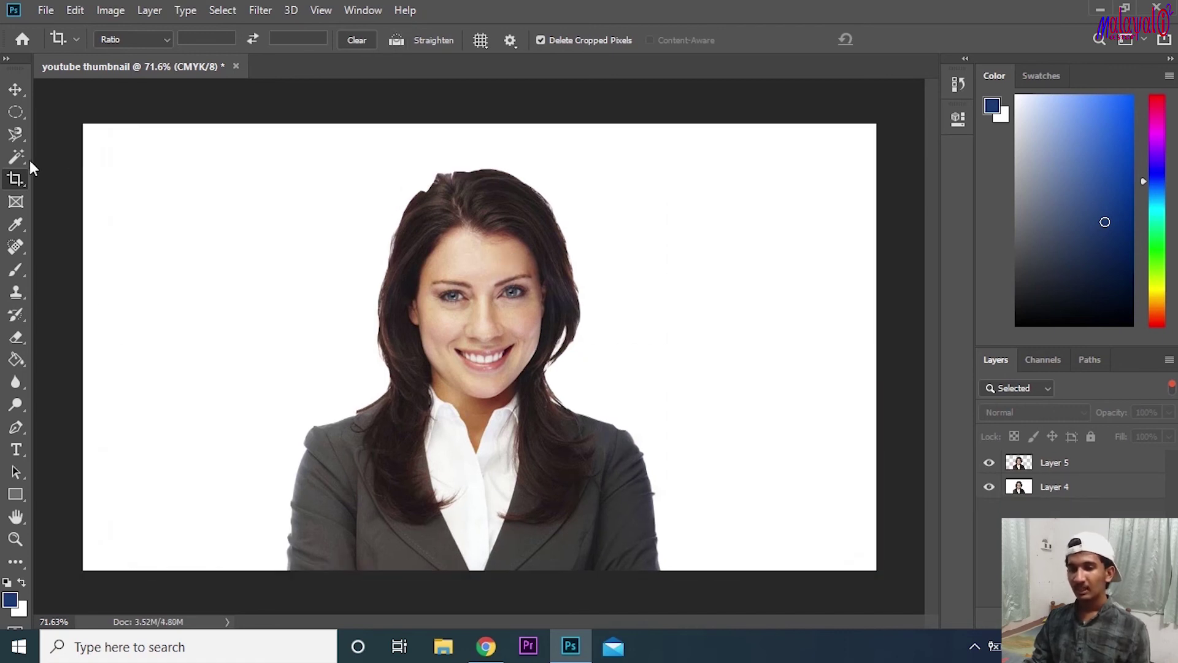
Extend the canvas with the Crop tool, adding transparent space on all four sides of the portrait image
right_click(13, 184)
left_click(55, 180)
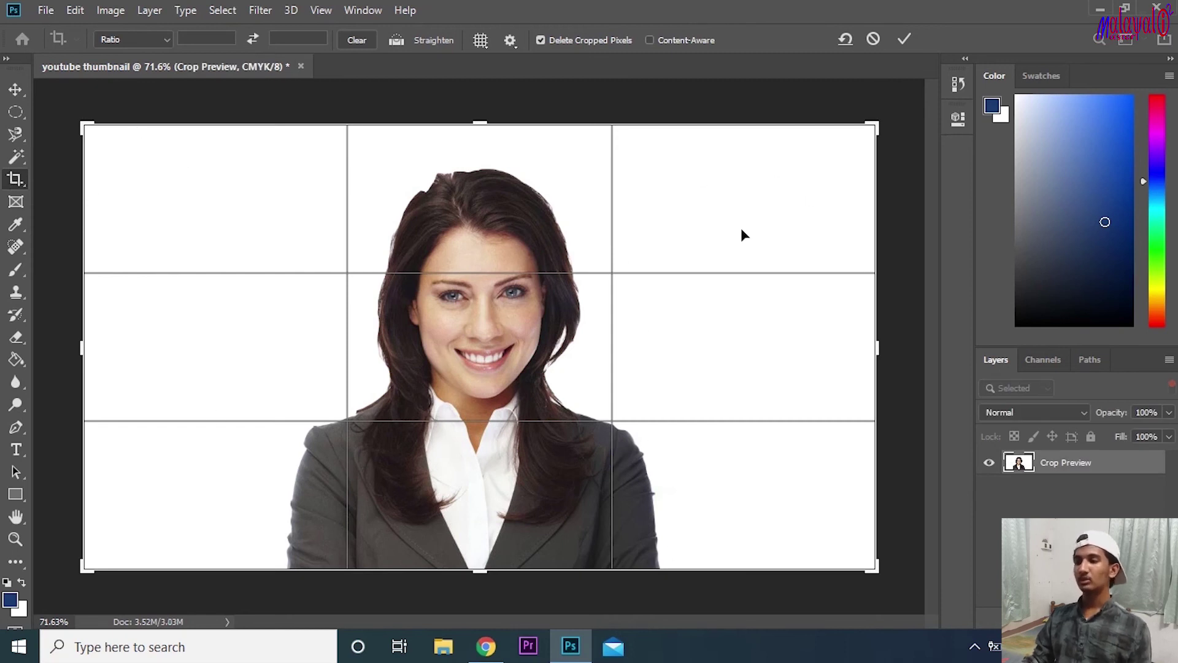
left_click_drag(871, 126, 896, 86)
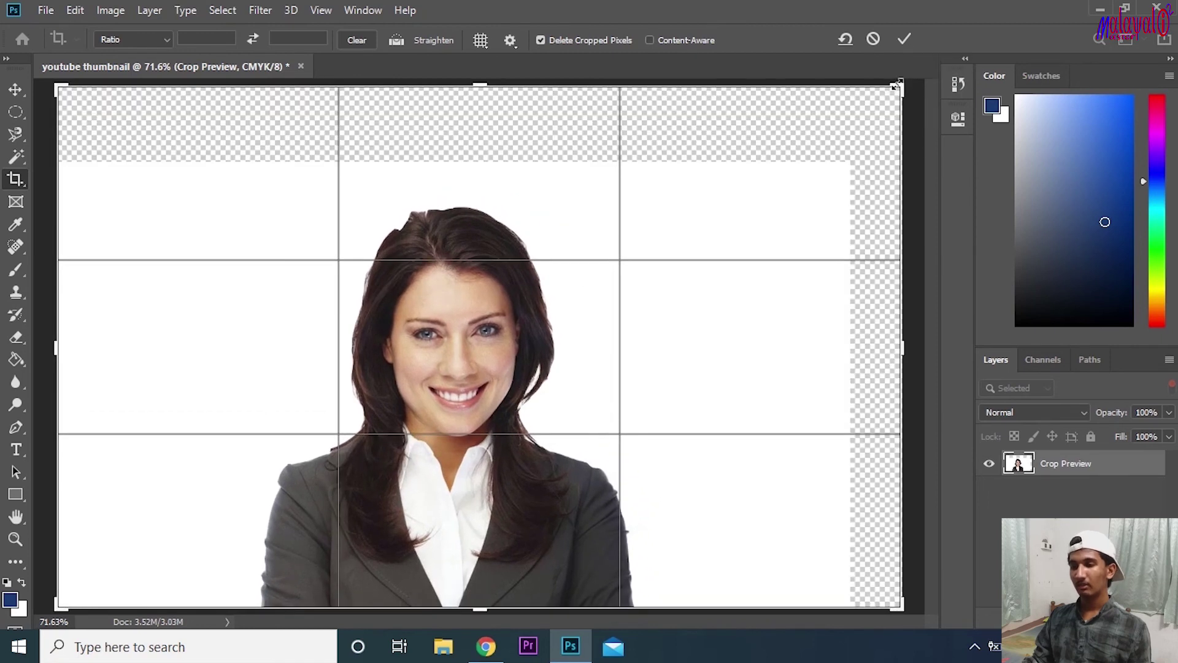
left_click_drag(894, 603, 737, 479)
key("ctrl+0")
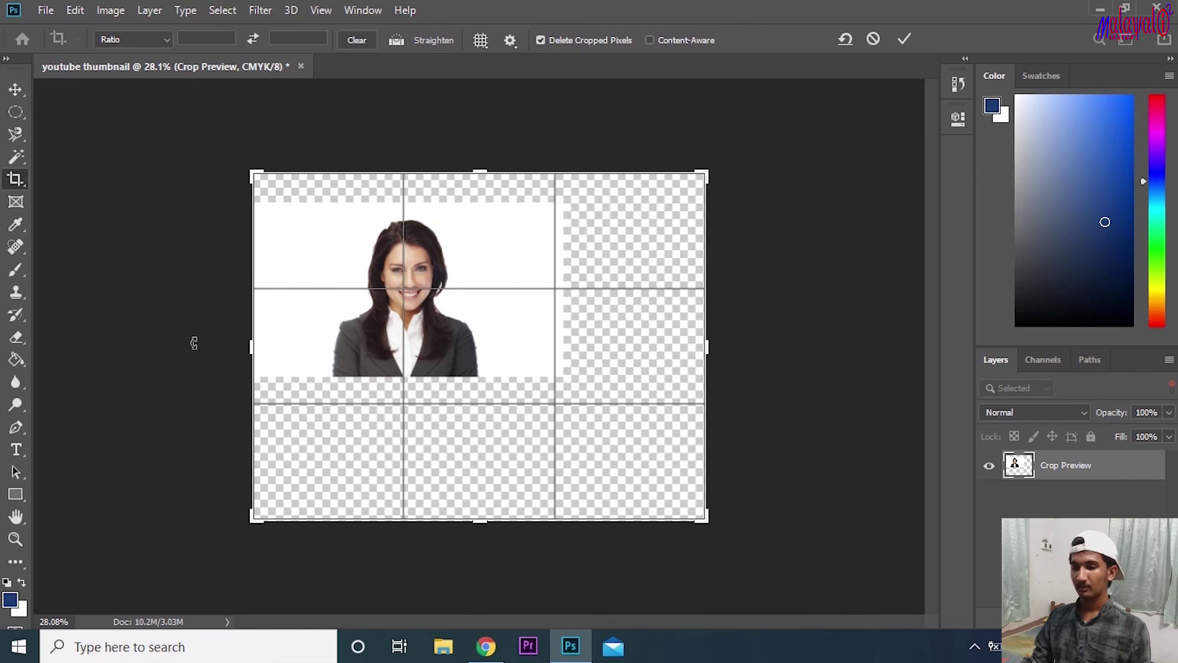
left_click_drag(254, 351, 191, 345)
key("Return")
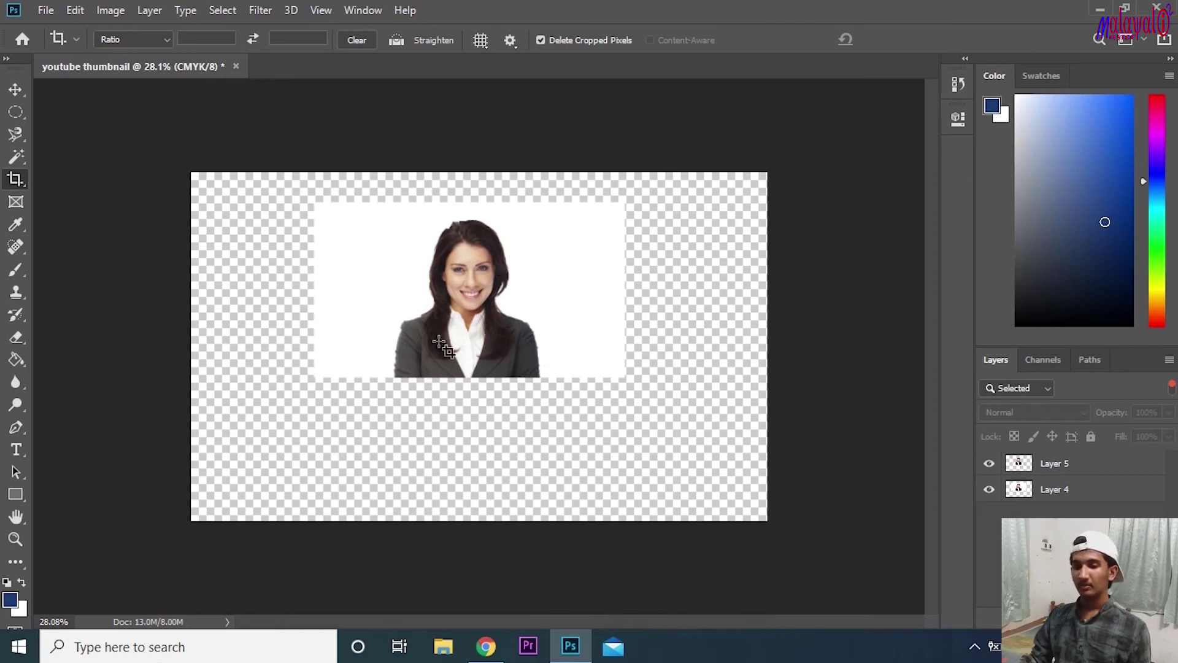
Try a perspective crop around the portrait image with its upper-left and lower-right corners pulled inward
right_click(10, 183)
left_click(107, 196)
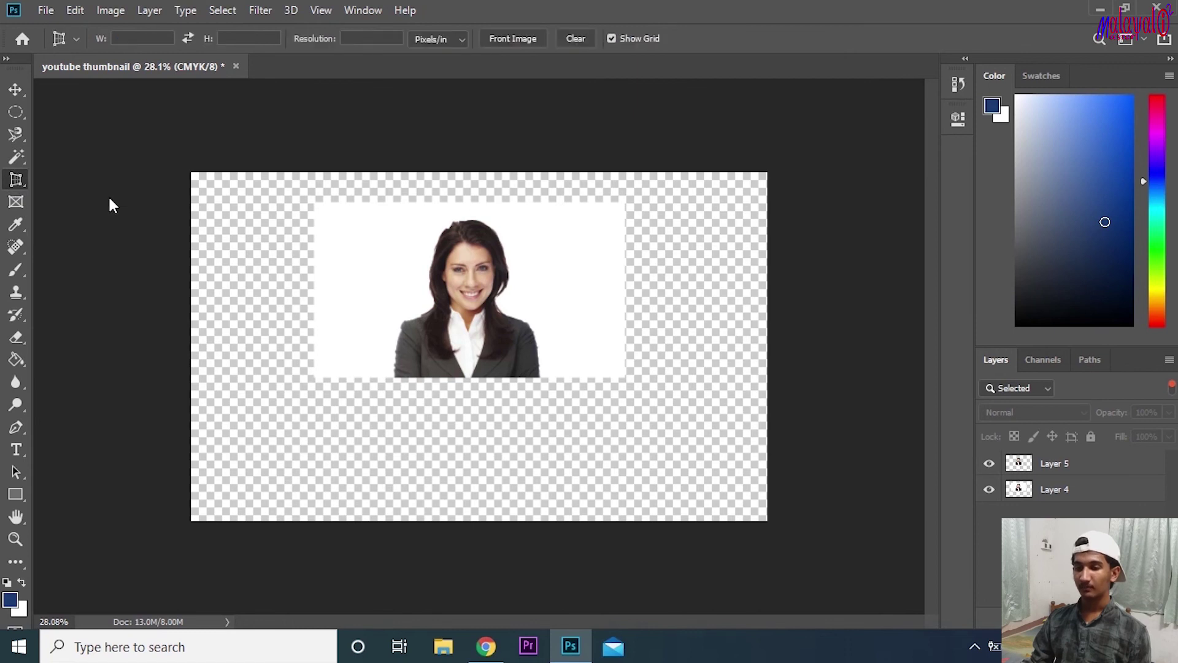
left_click_drag(317, 207, 597, 387)
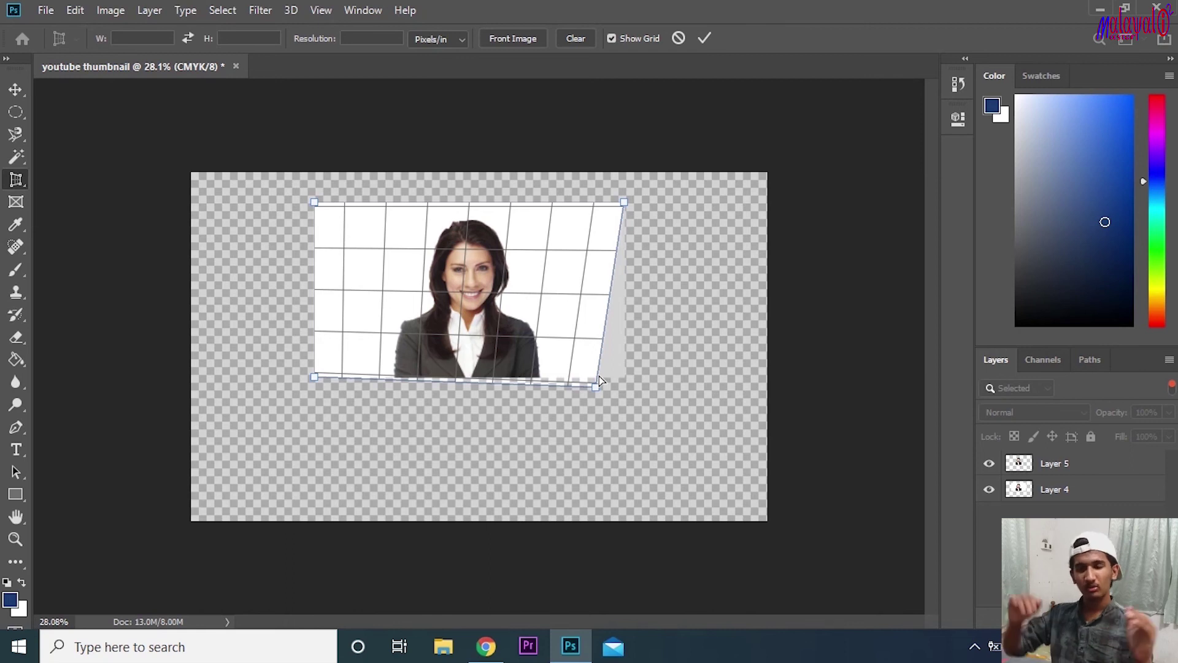
left_click_drag(599, 380, 623, 335)
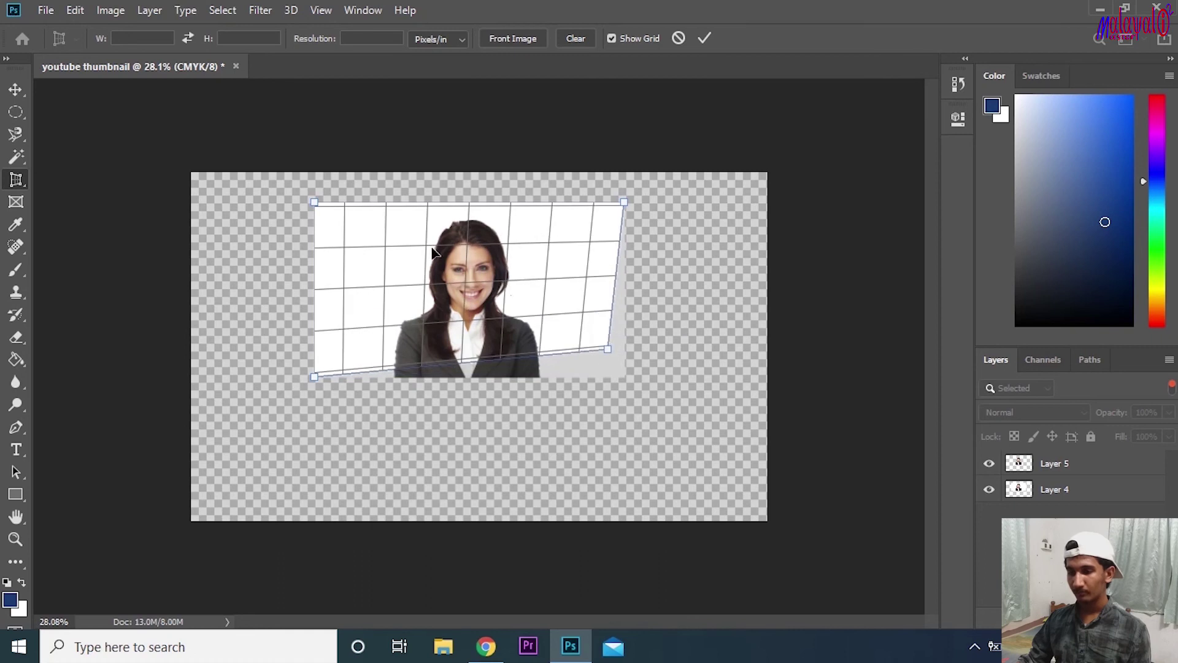
left_click_drag(322, 209, 342, 223)
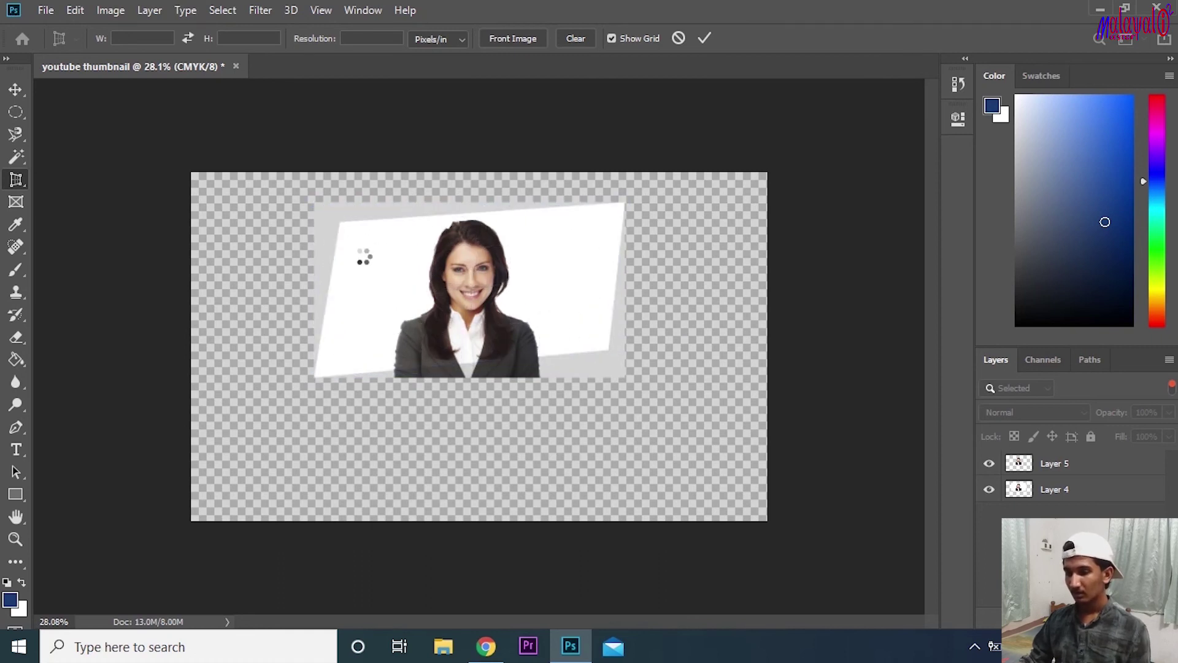
key("Return")
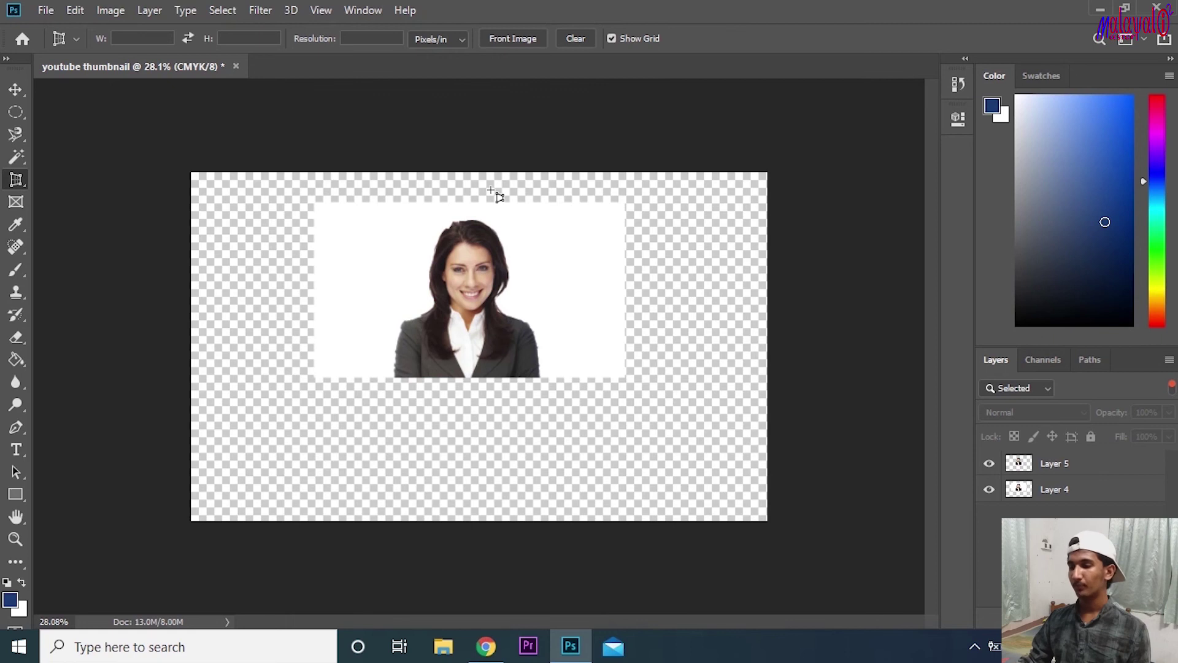
Look at the crop tool's variants and switch to the Frame tool
right_click(16, 180)
left_click(16, 202)
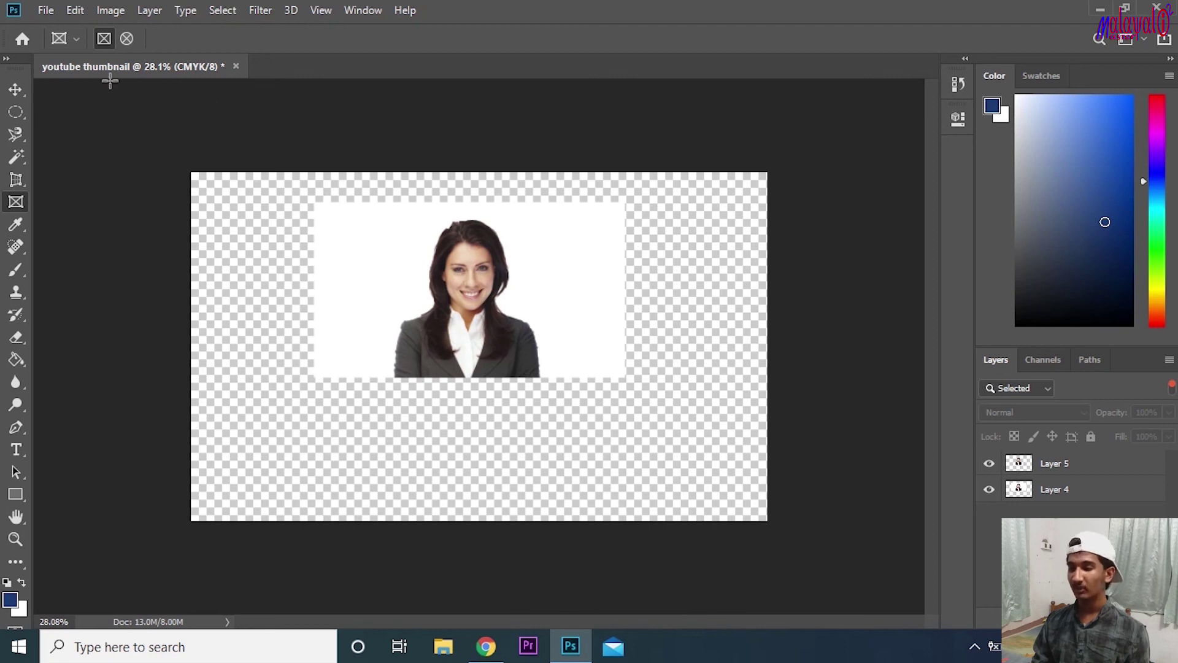
Save the document to the Desktop as "youtube thumbnail" in Photoshop (PSD) format with Maximize Compatibility on
left_click(44, 10)
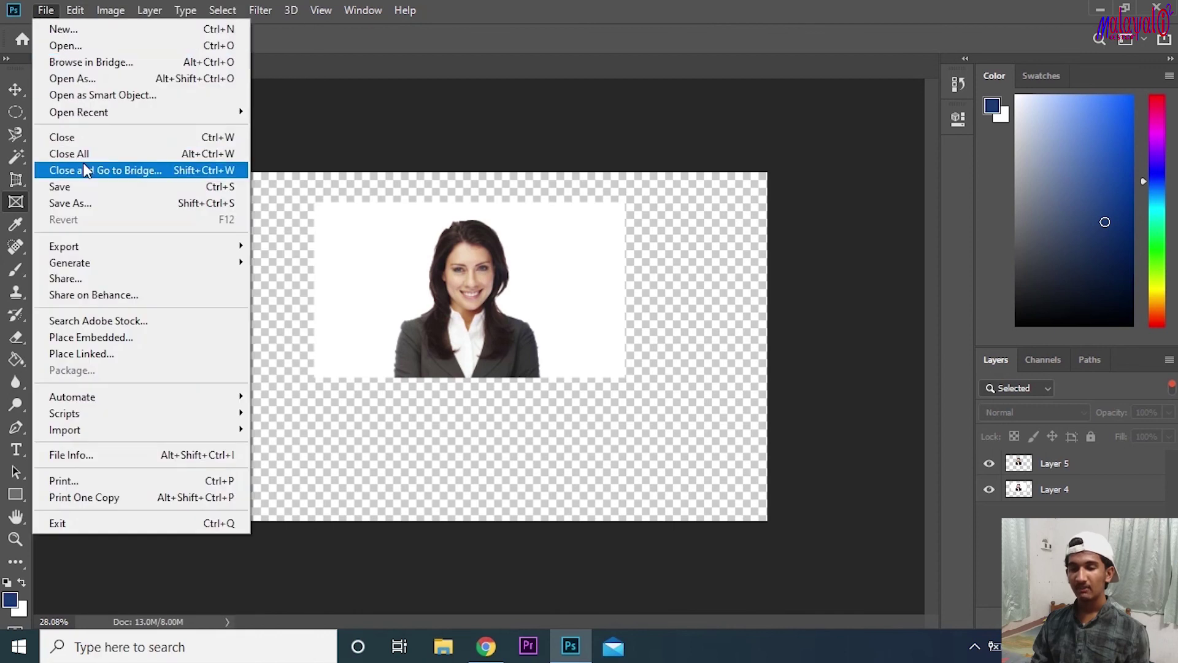
left_click(144, 204)
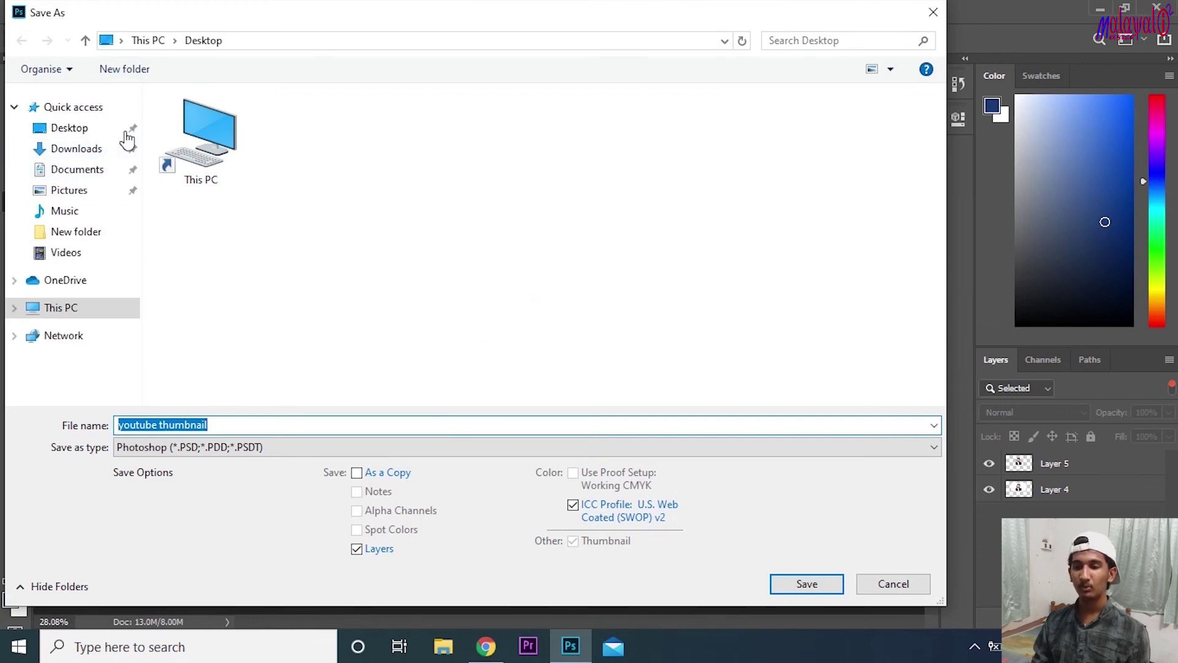
left_click_drag(314, 24, 489, 22)
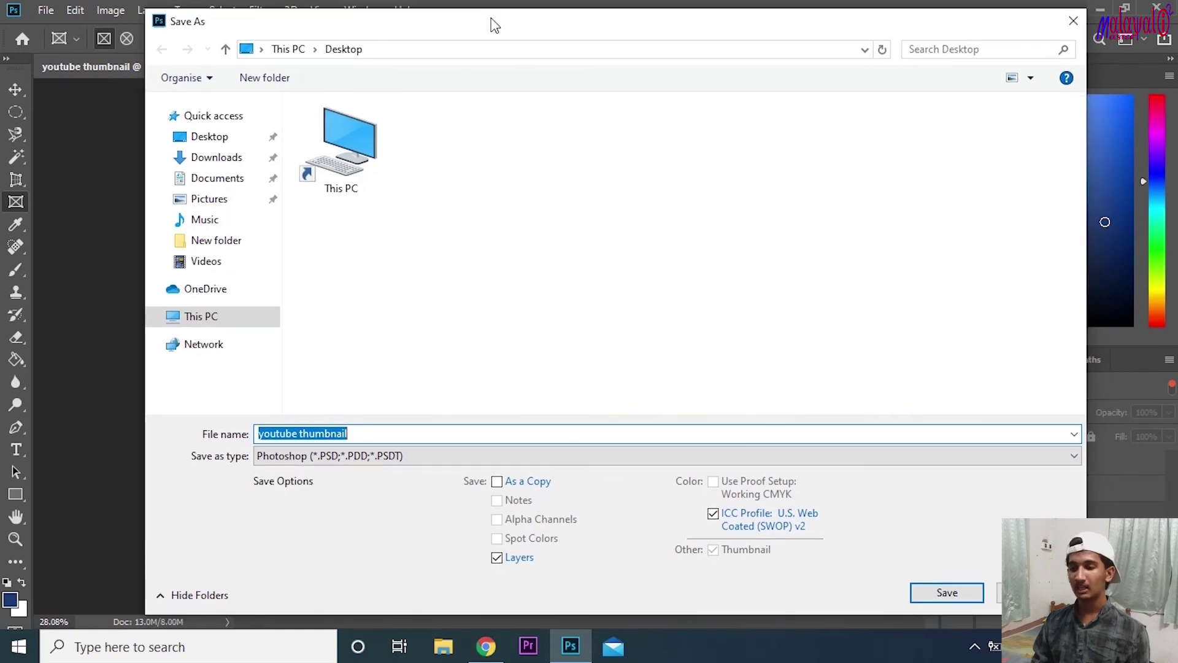
left_click(370, 434)
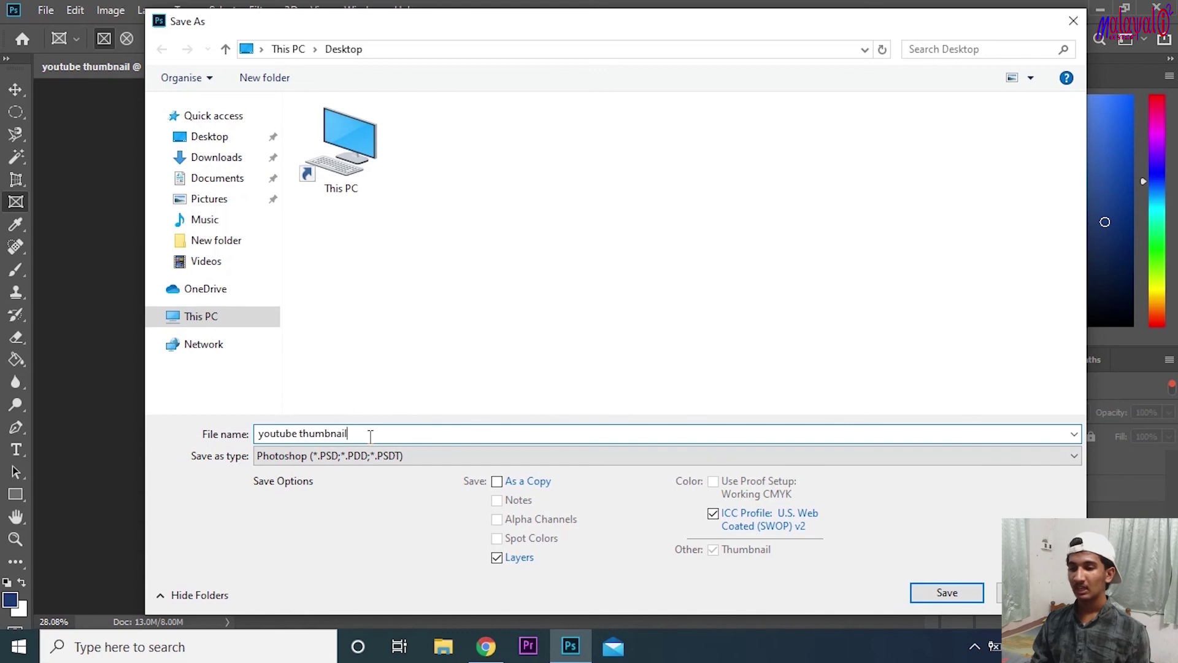
left_click(222, 140)
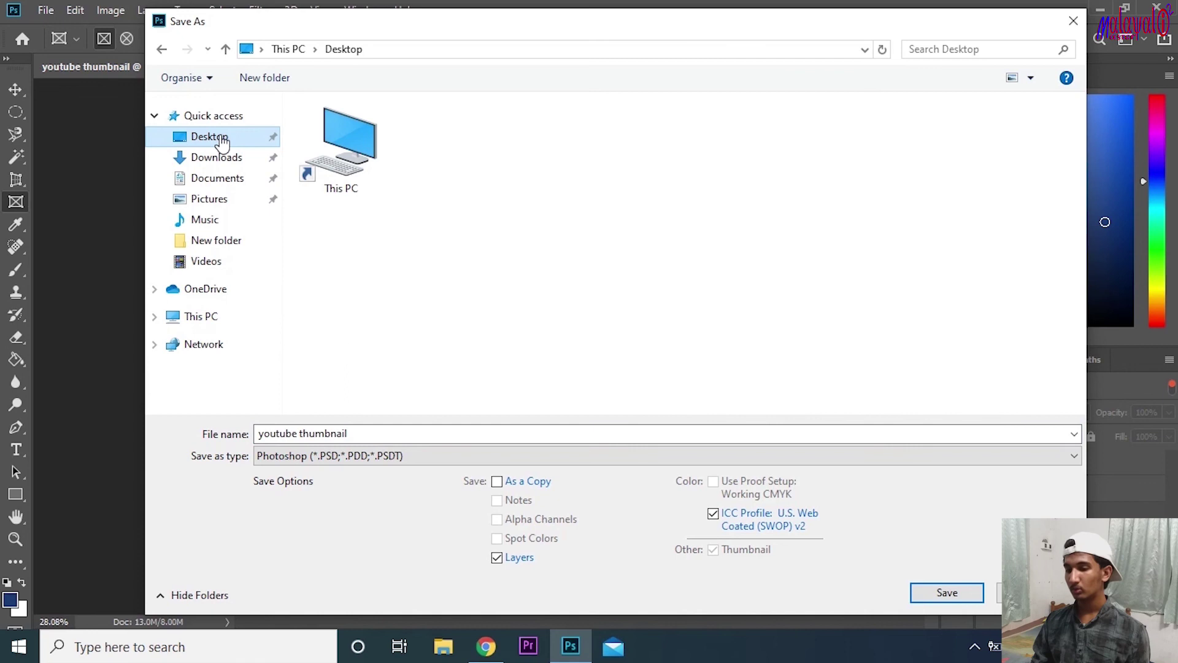
left_click(493, 459)
left_click(499, 564)
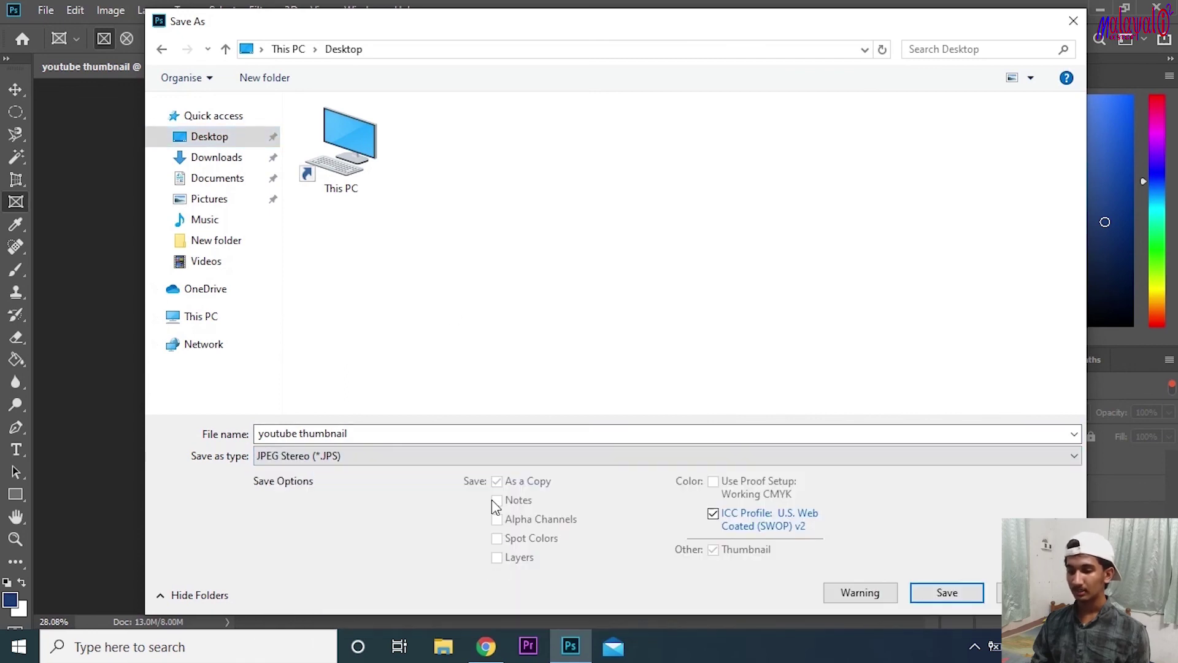
left_click(491, 461)
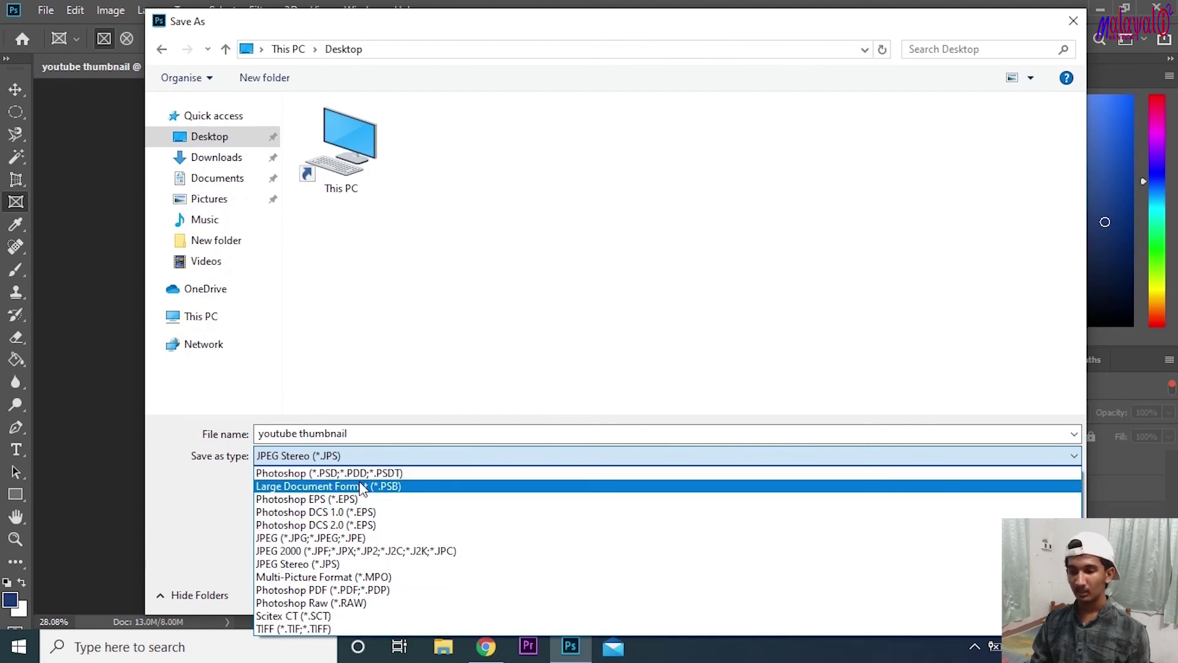
left_click(386, 471)
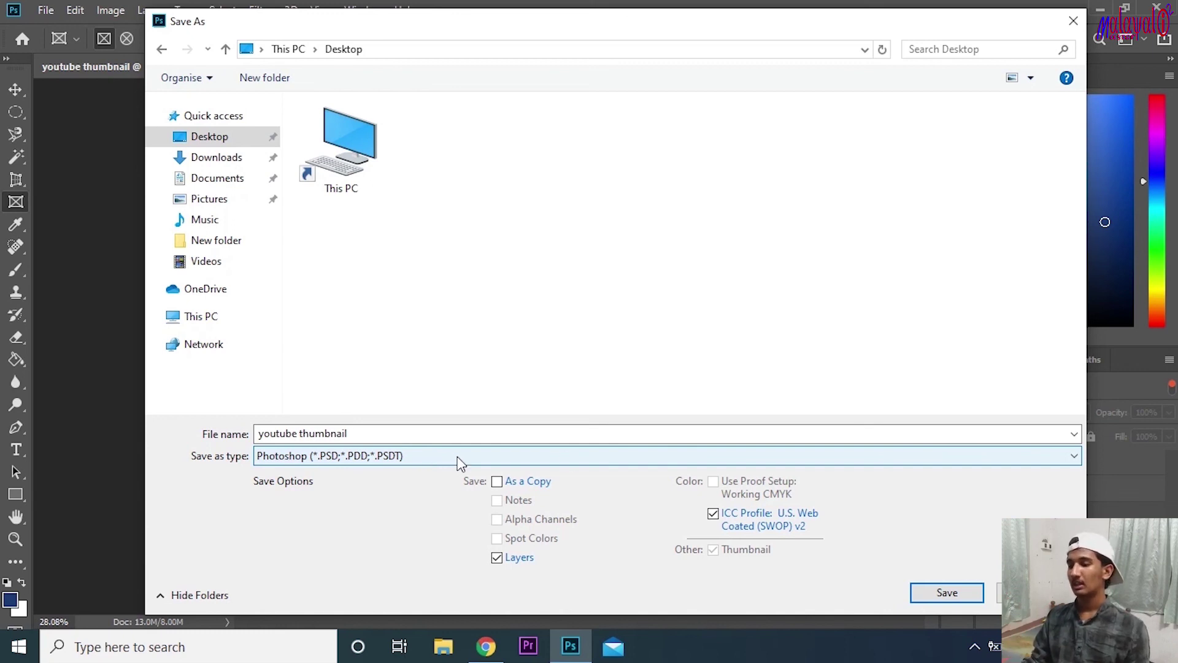
left_click(947, 592)
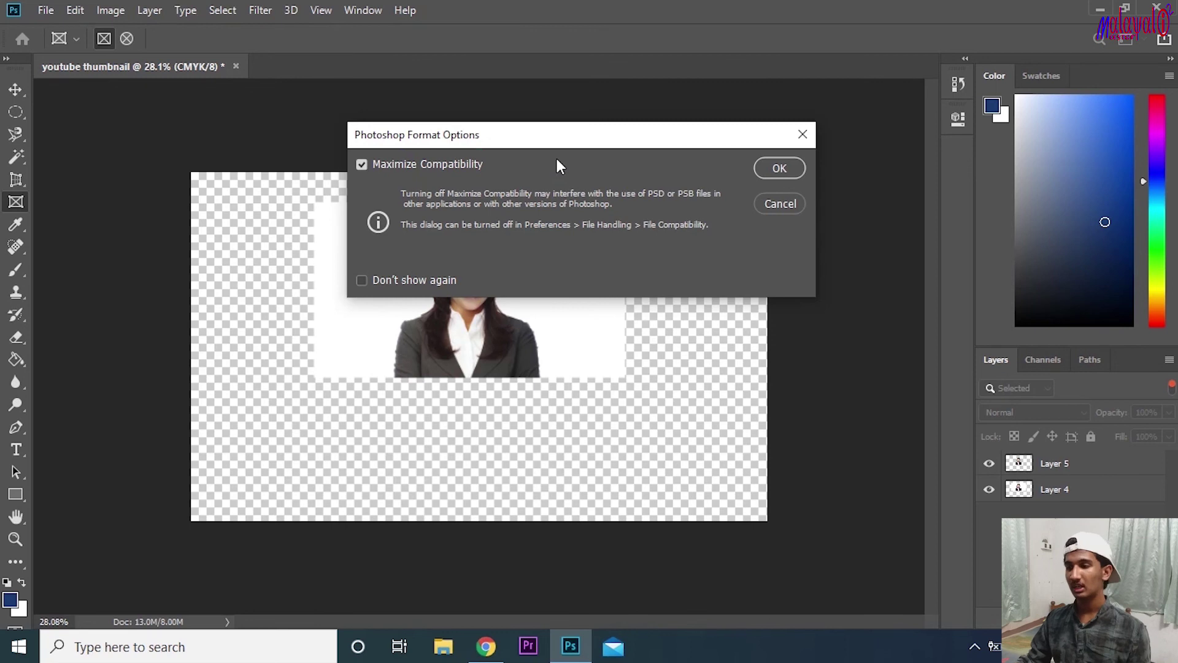
left_click(795, 171)
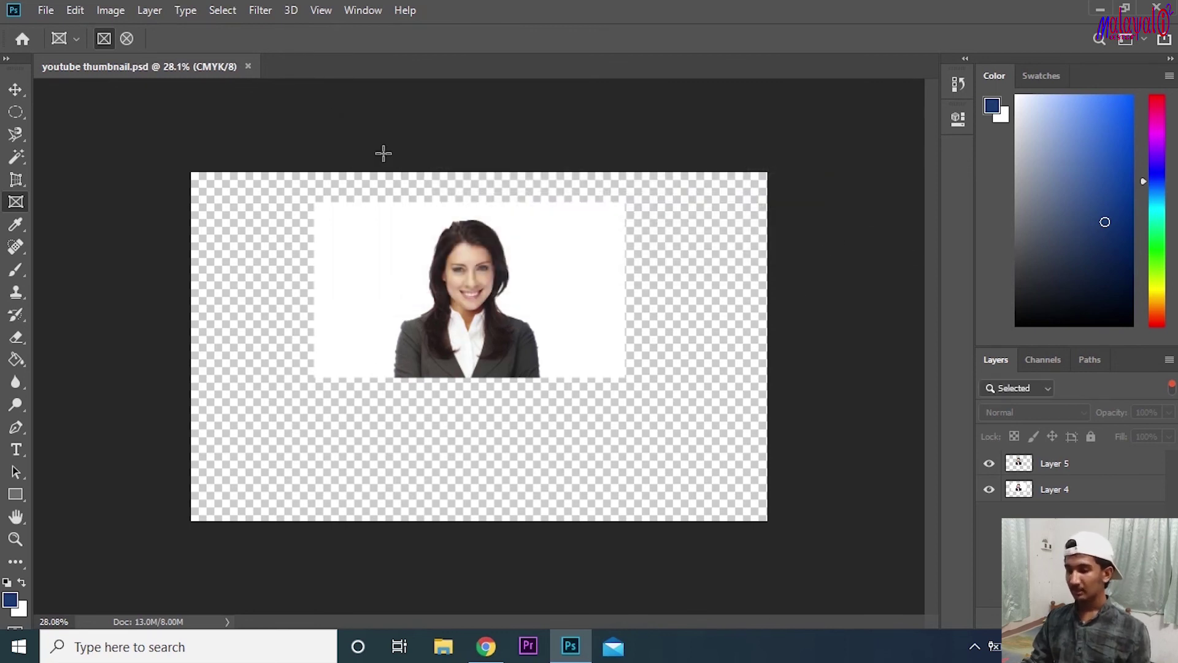
Hide Layer 5 and save the change to the existing file
left_click(1071, 465)
left_click(989, 464)
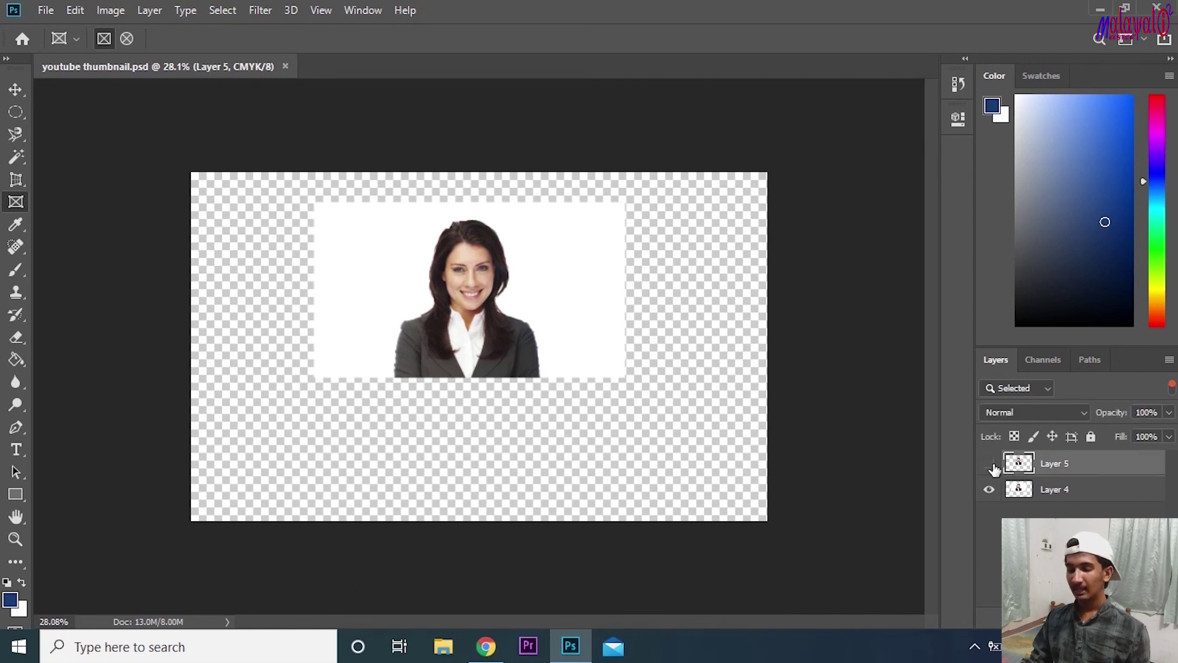
key("ctrl+s")
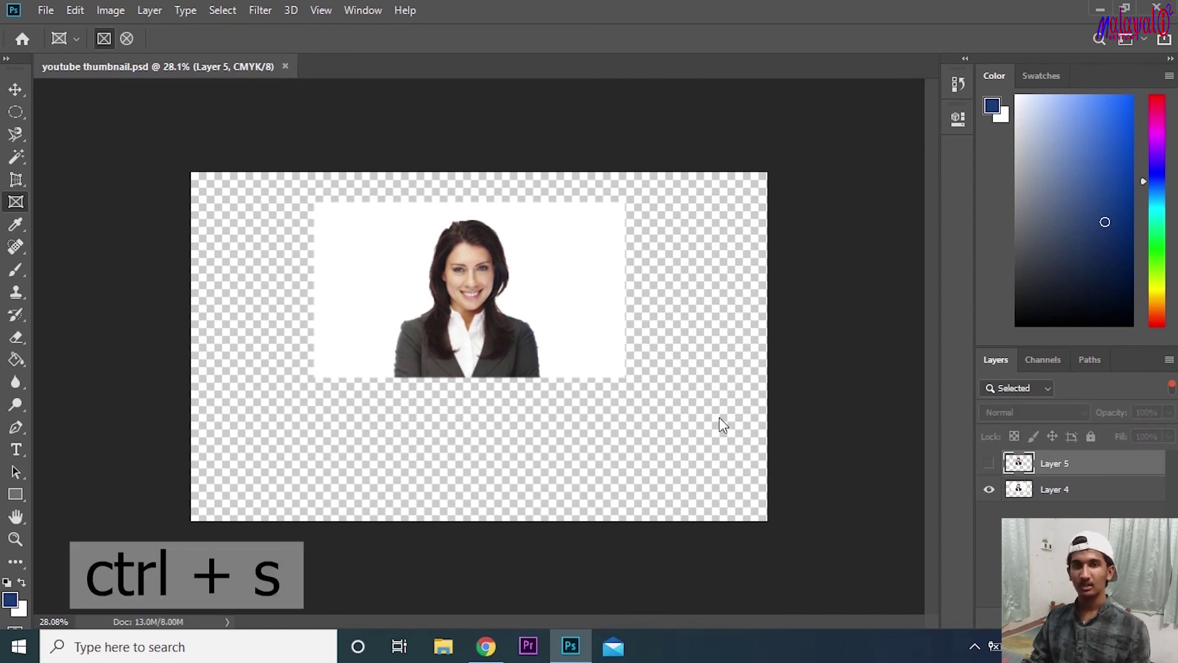
left_click(46, 11)
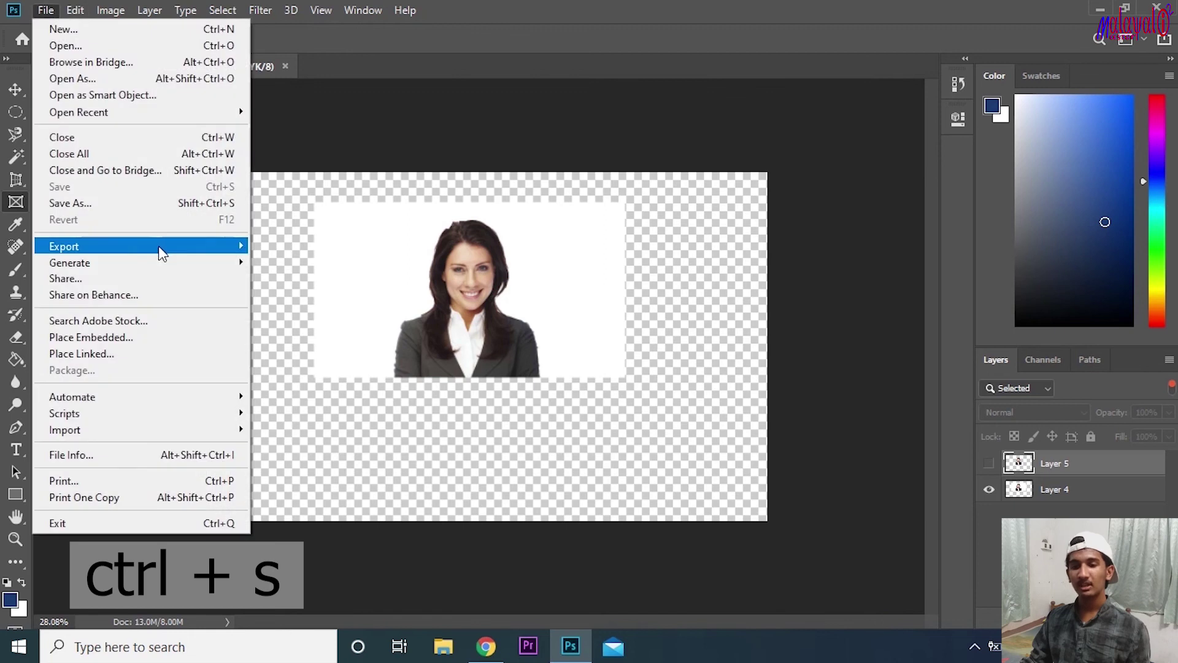
left_click(140, 198)
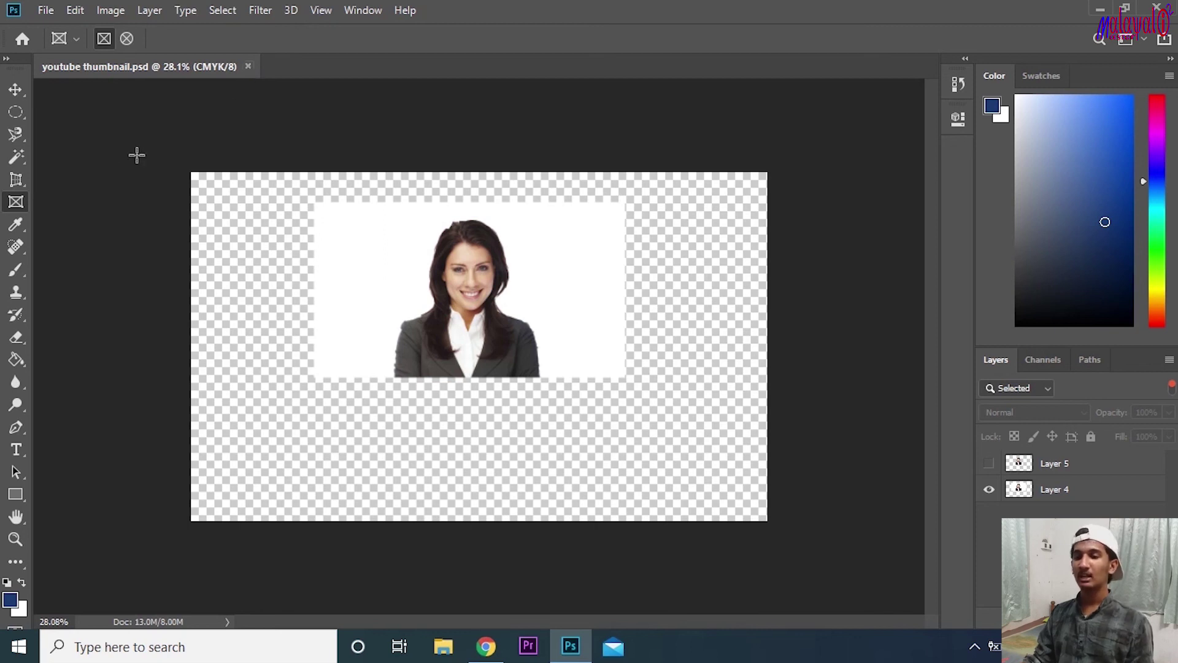
Try the Magic Wand tool on the transparent area and the white background around the woman
left_click(16, 153)
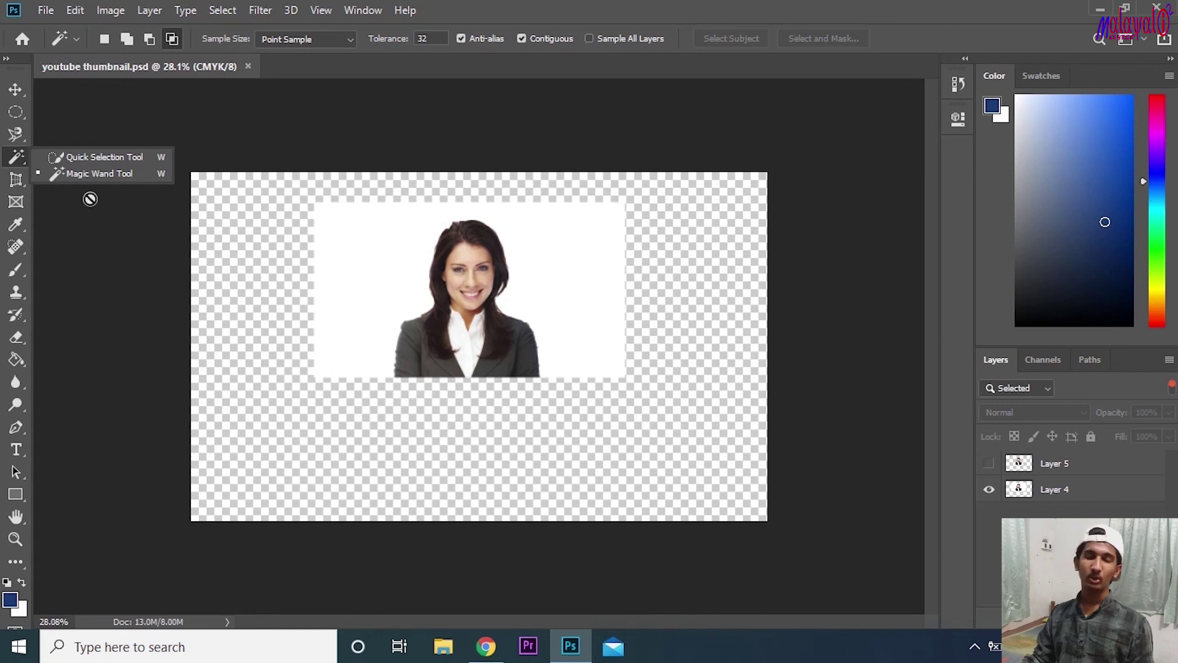
left_click(88, 229)
left_click(283, 245)
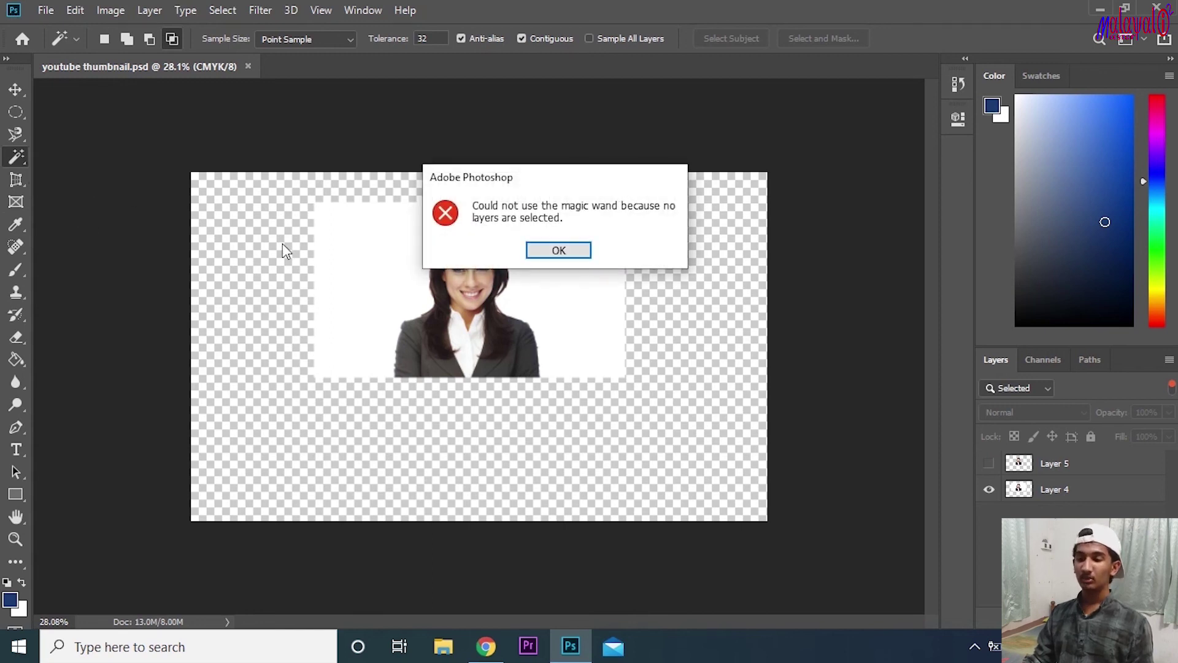
left_click(558, 252)
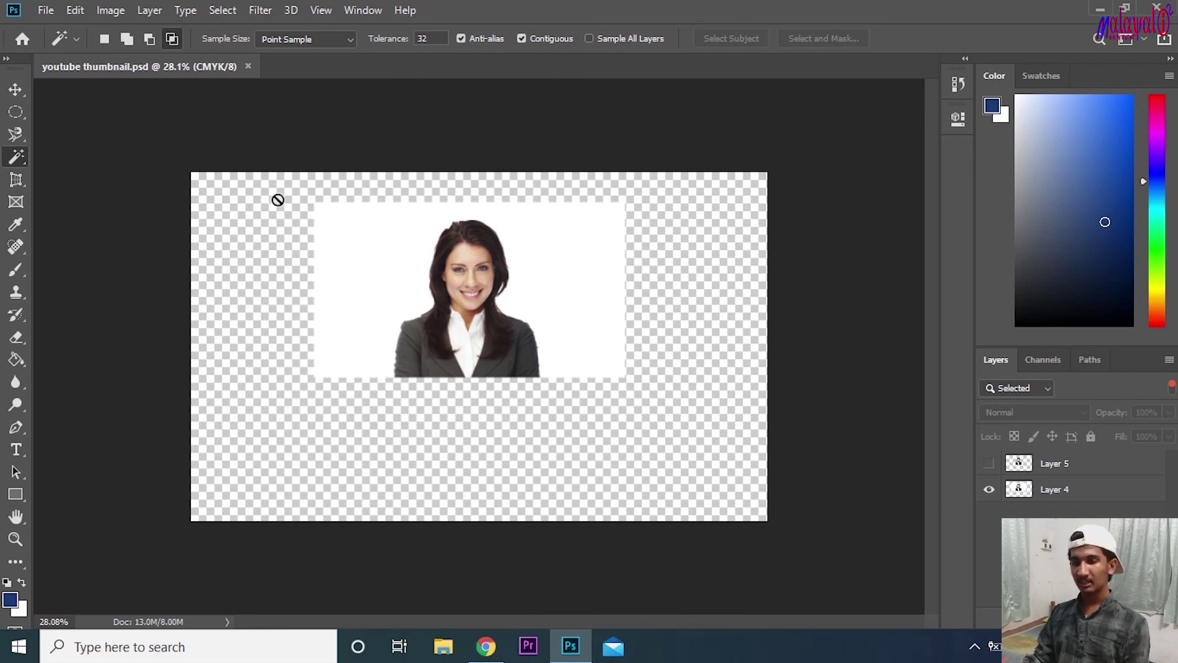
left_click(373, 207)
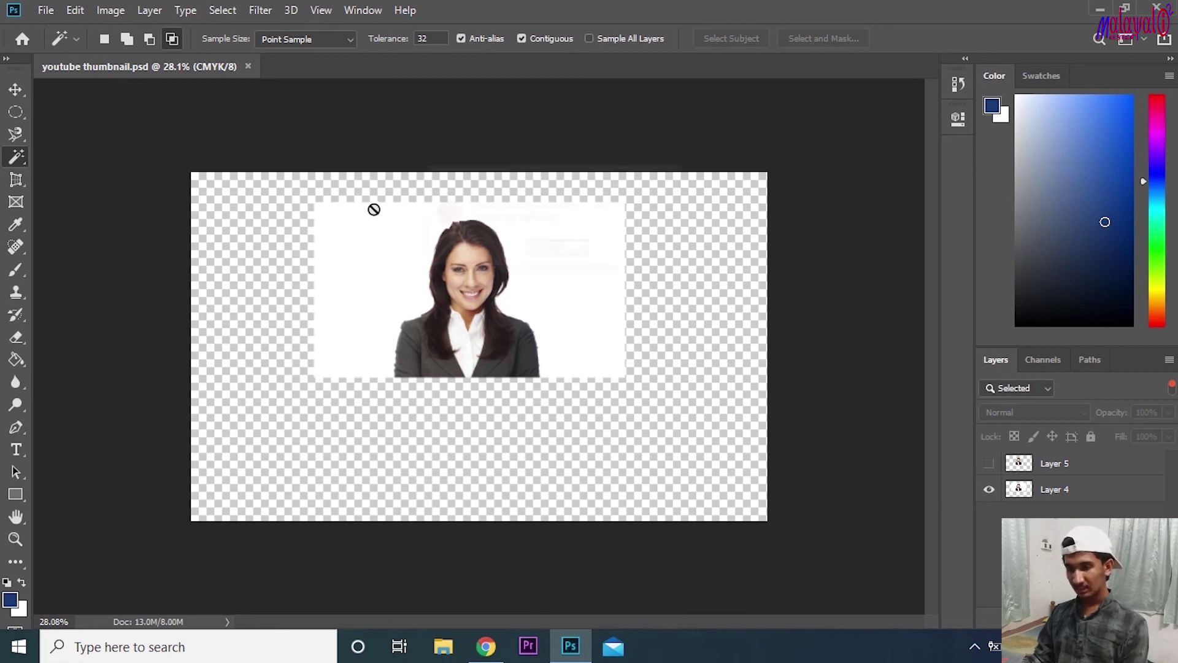
left_click(552, 249)
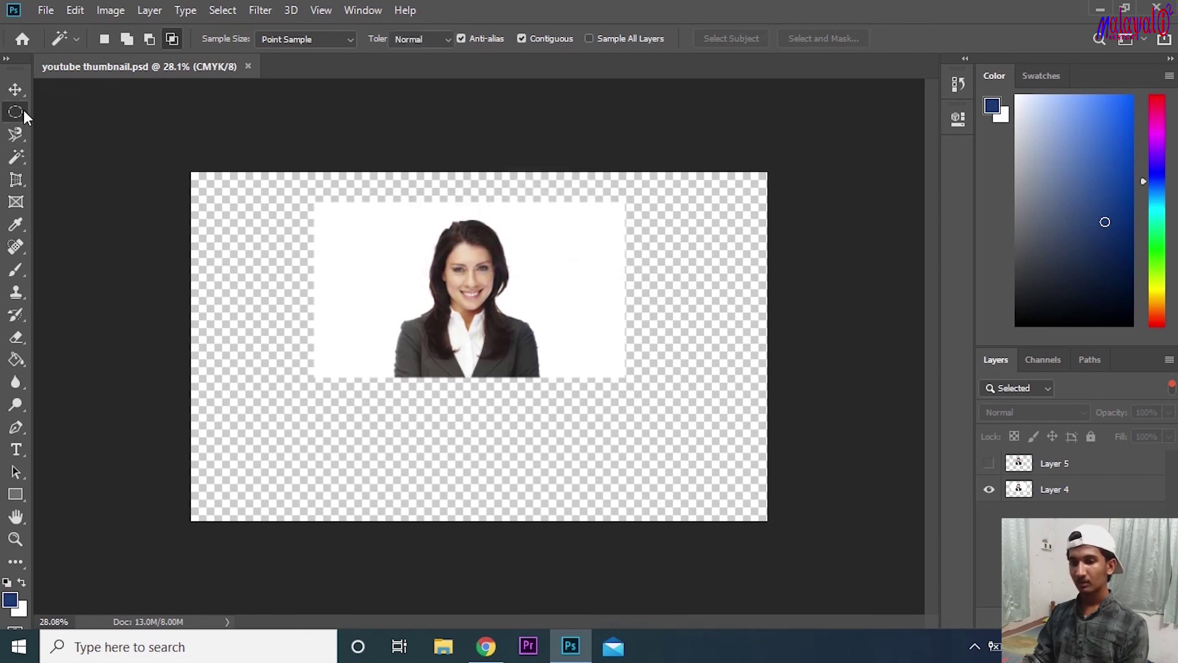
Draw a rectangular marquee selection around the woman, extending slightly below the portrait image
left_click(22, 110)
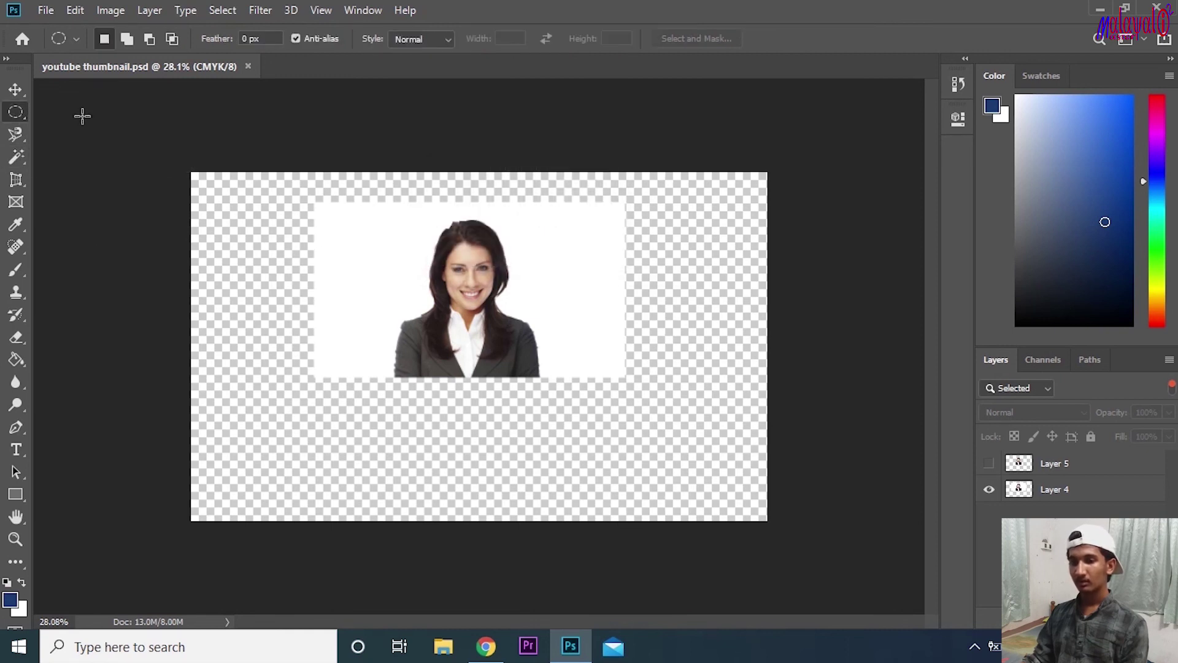
right_click(21, 114)
left_click(93, 113)
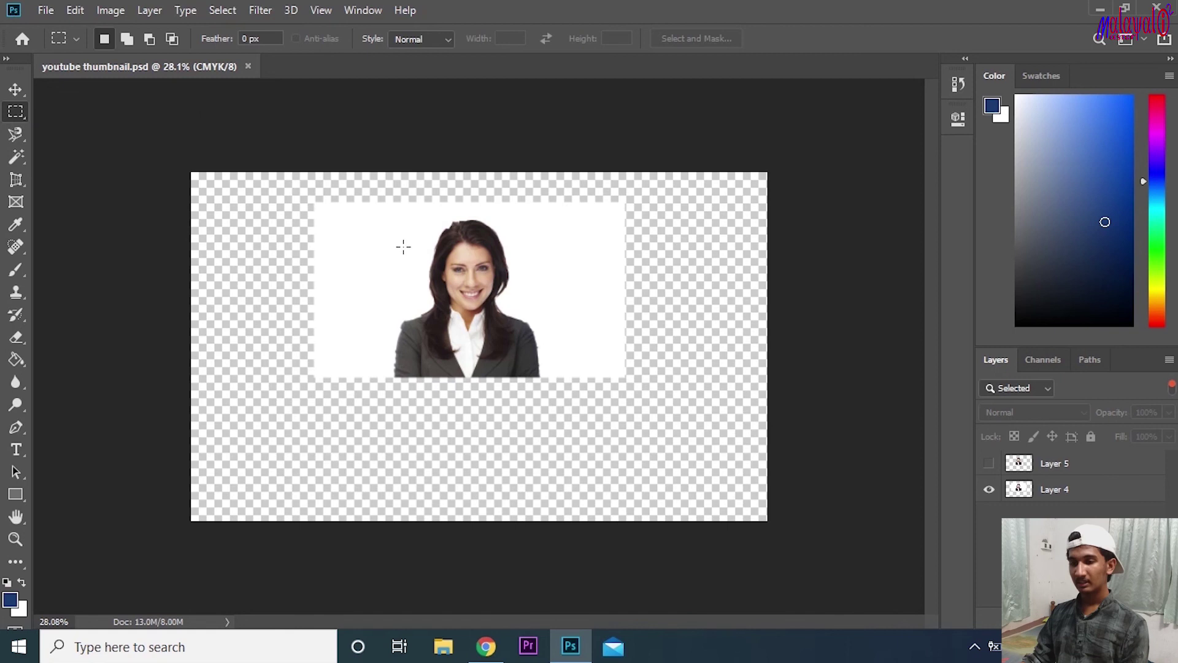
left_click_drag(362, 212, 551, 390)
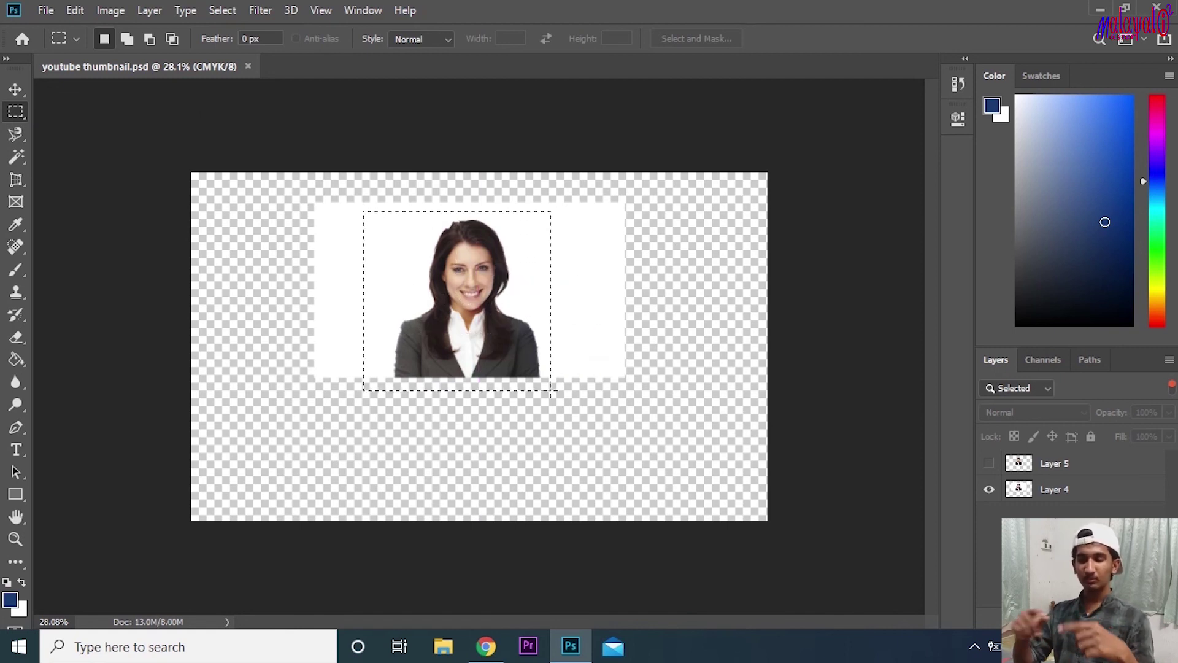